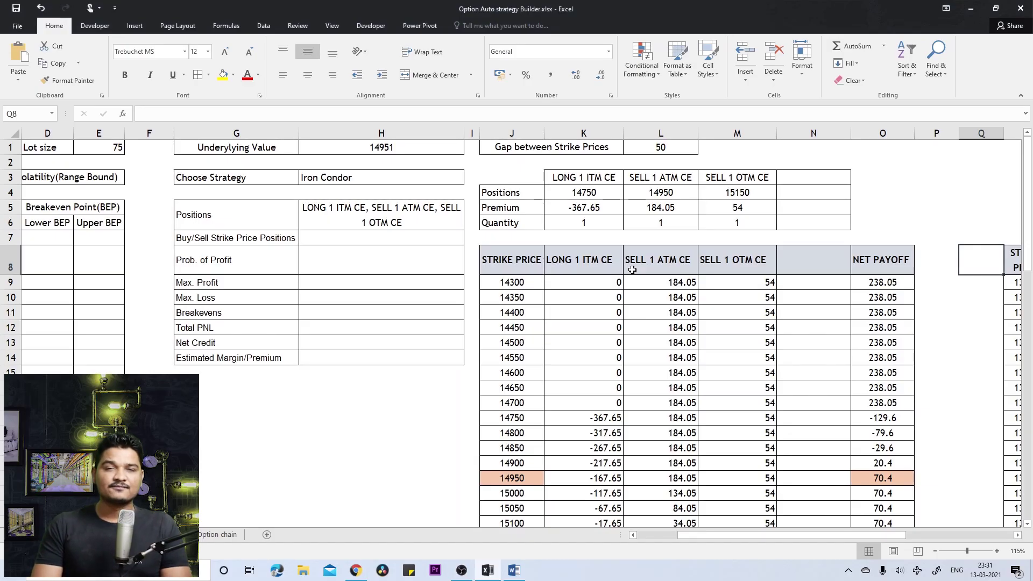
- Examine the positions, premiums and quantities in K4:M6 and the leg and net payoffs from row 9 down in columns K to O
left_click_drag(564, 191, 745, 223)
left_click(586, 282)
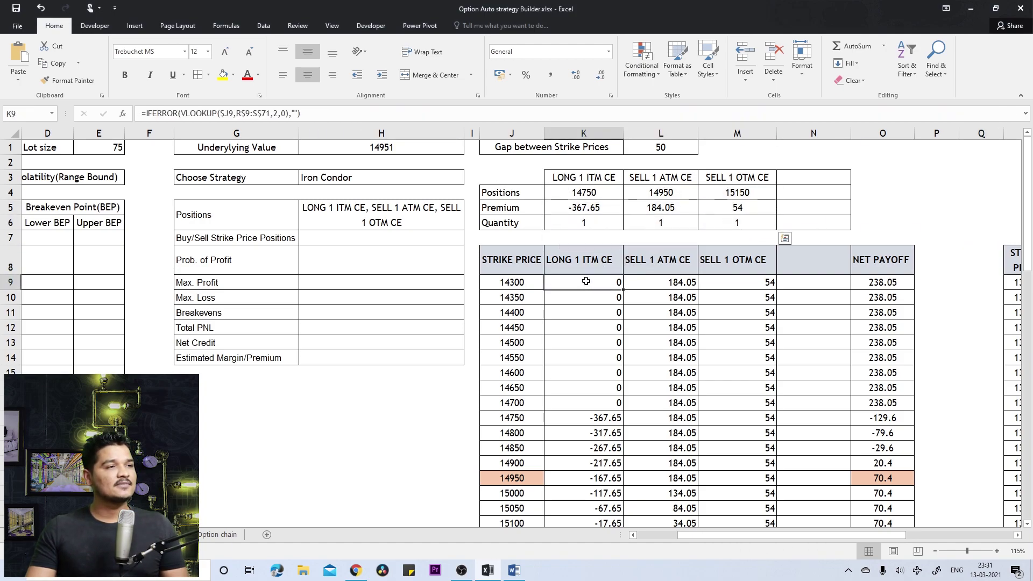
left_click_drag(586, 282, 857, 299)
scroll(669, 448, "up", 6)
- Inspect the strike price formulas in J22, J21 and J23 and the gap between strike prices in L1
left_click(521, 392)
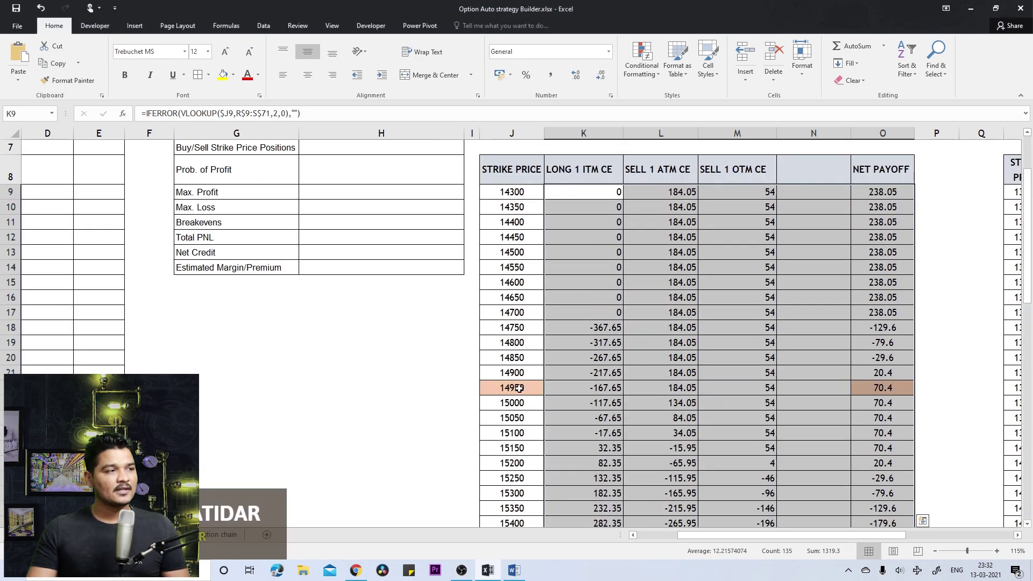
scroll(571, 444, "up", 2)
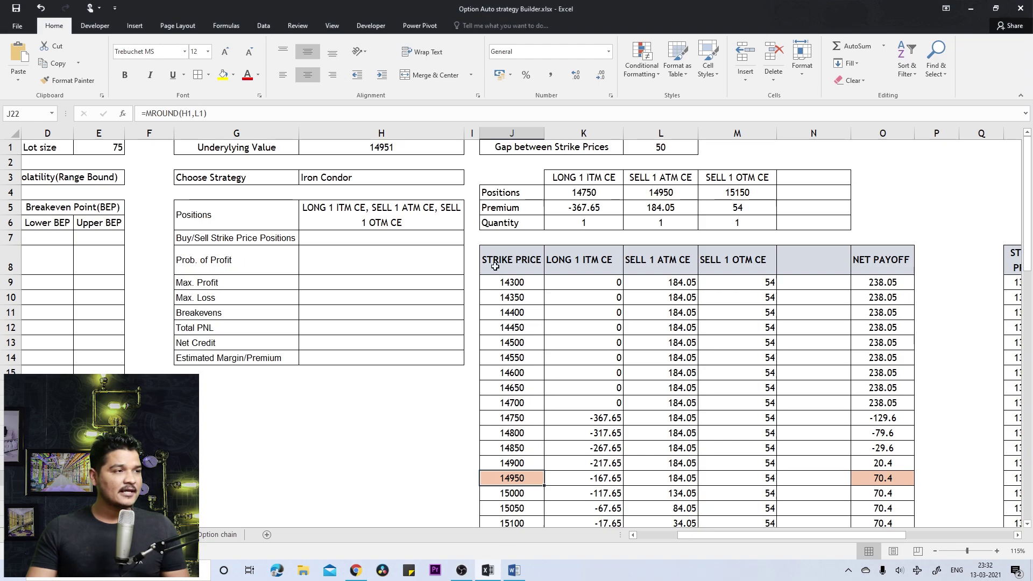
left_click(510, 464)
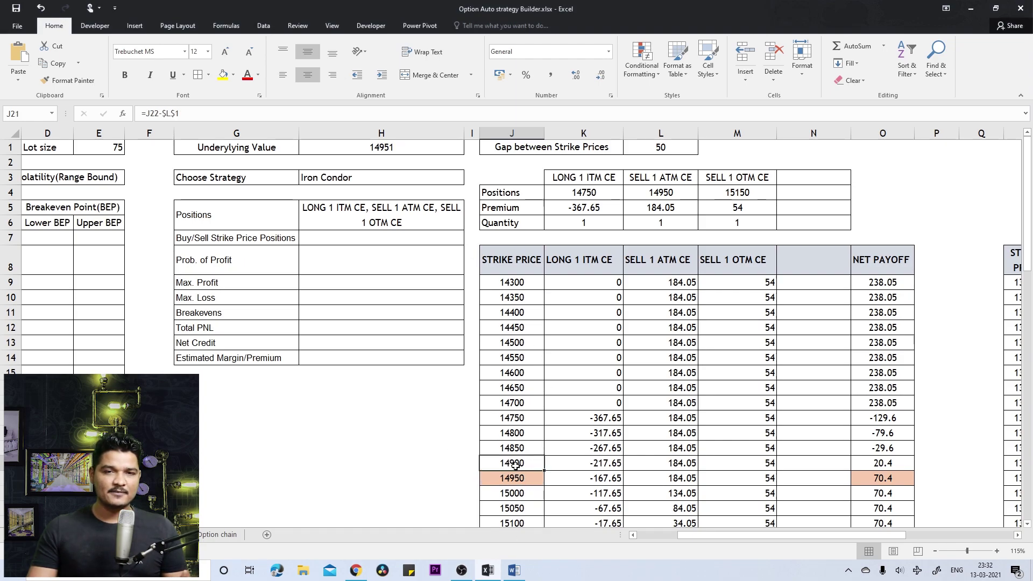
left_click(511, 494)
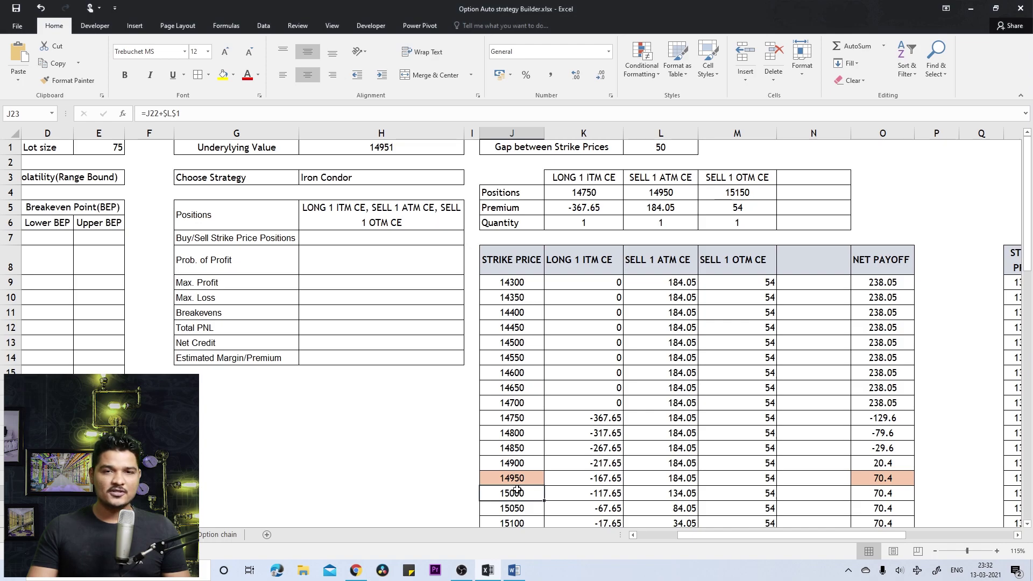
left_click(532, 157)
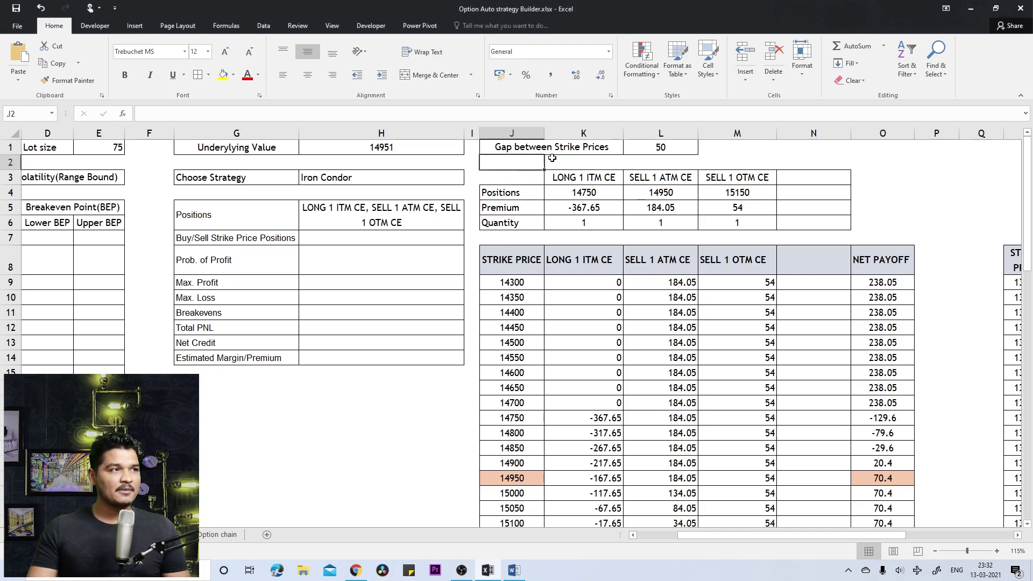
left_click(601, 147)
left_click(661, 150)
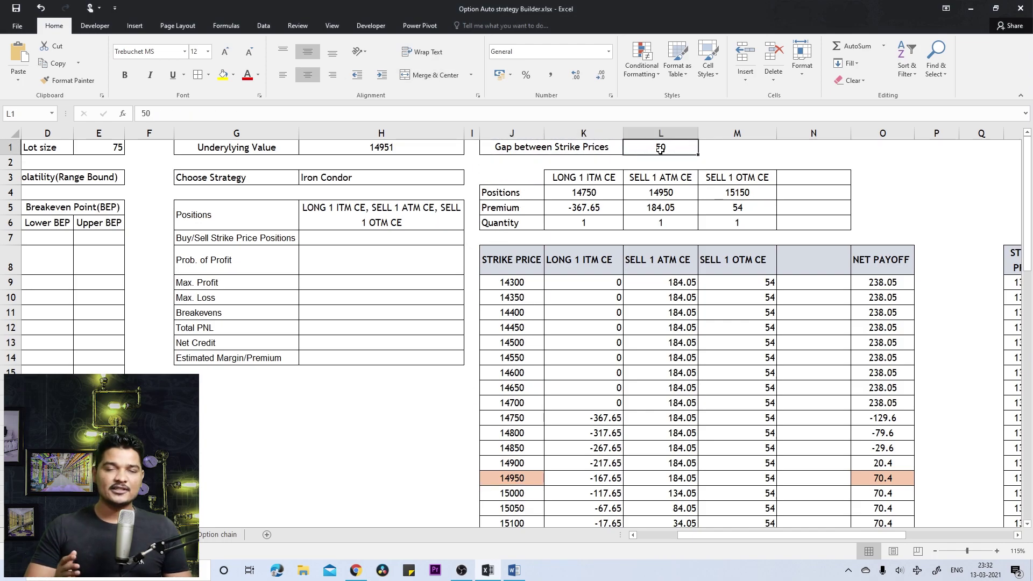
- Look over the payoff table's first strike price in J9 and its leg headings in row 8
key("Down")
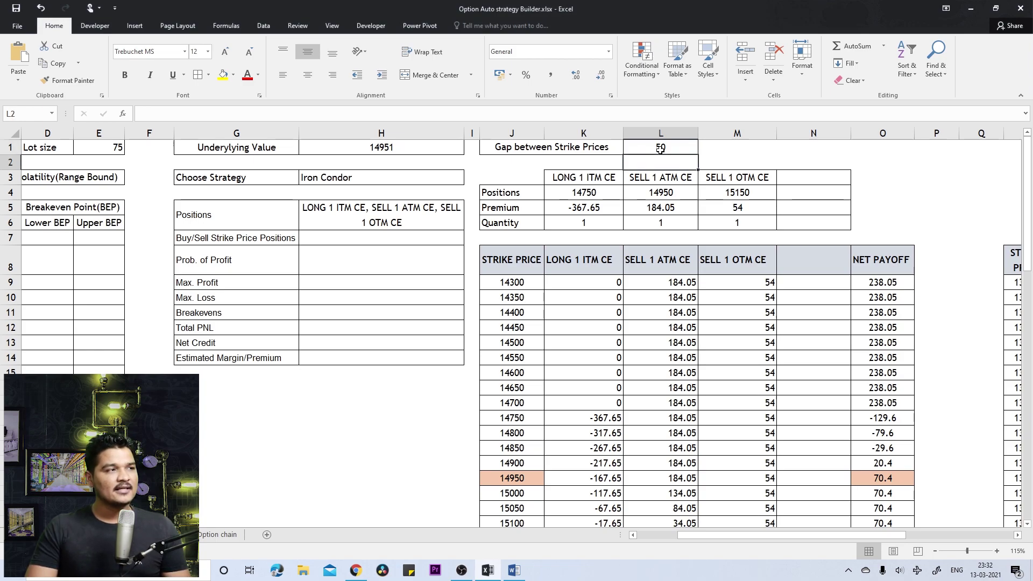
key("Left")
key("Down")
key("Down")
key("Down")
key("Down")
key("Down")
key("Down")
key("Down")
key("Up")
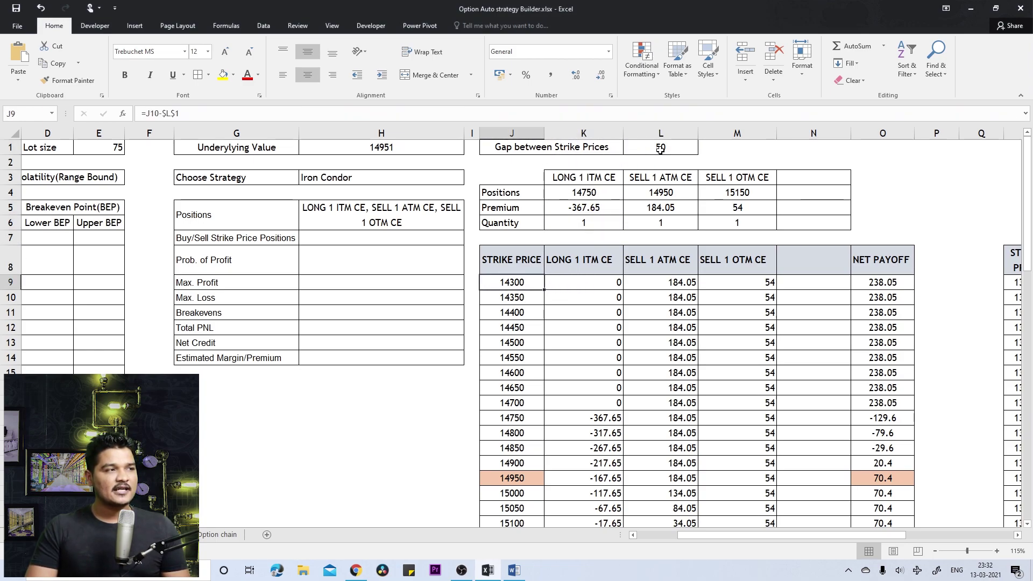
scroll(660, 151, "down", 3)
scroll(661, 151, "up", 1)
key("Right")
key("Right")
key("Right")
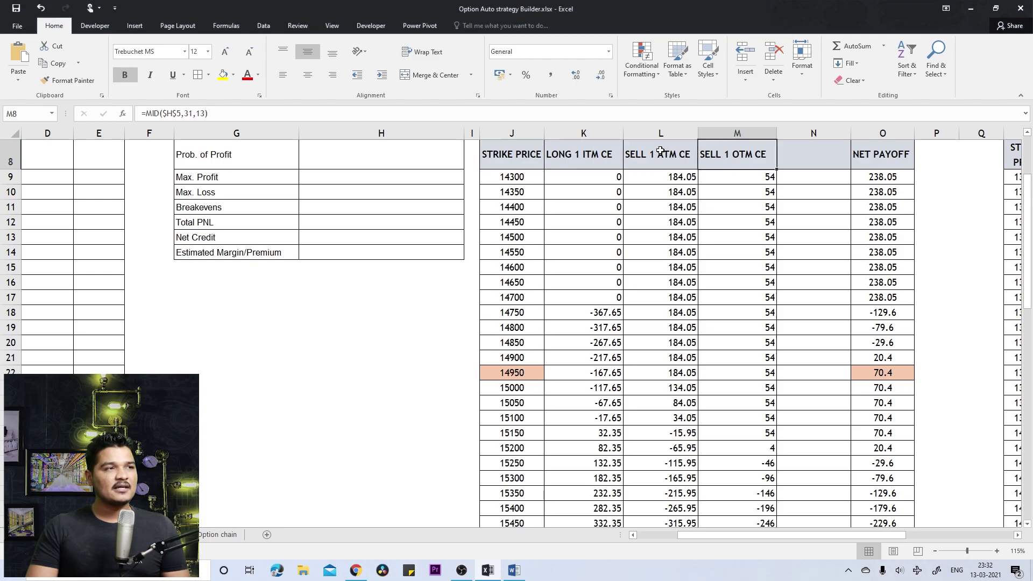
key("Up")
key("Up")
key("Right")
key("Right")
key("Up")
key("Up")
key("Up")
key("Up")
key("Up")
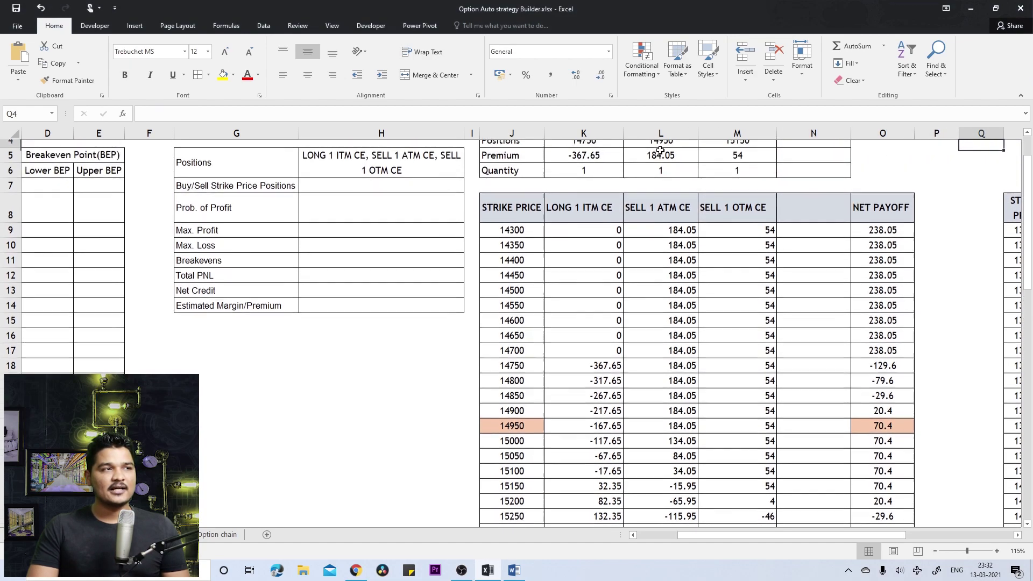
key("Left")
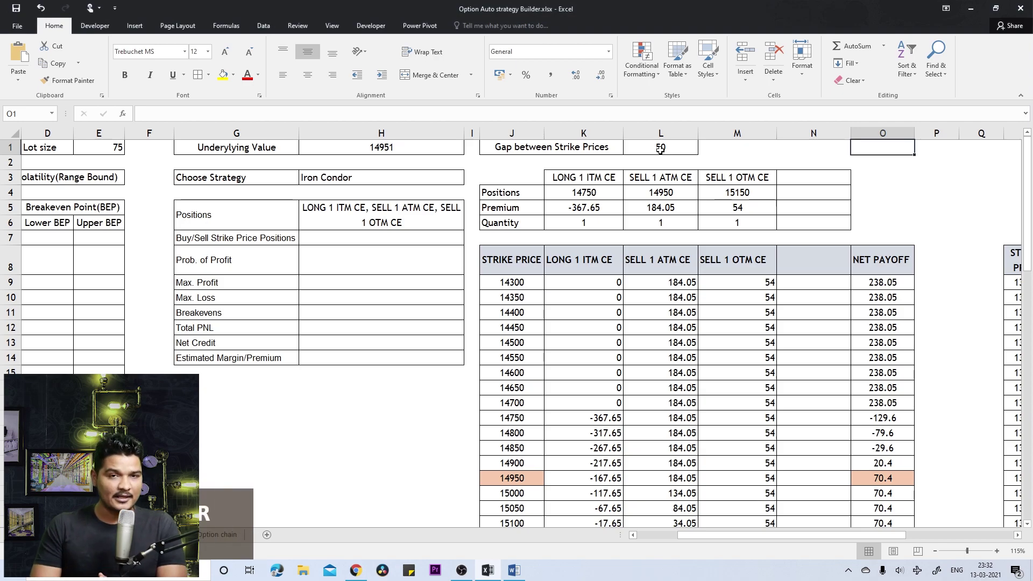
- View the separate strike price and payoff tables for each option leg from column R onward
key("Right")
key("Right")
key("Right")
key("Right")
key("Right")
key("Right")
key("Right")
key("Right")
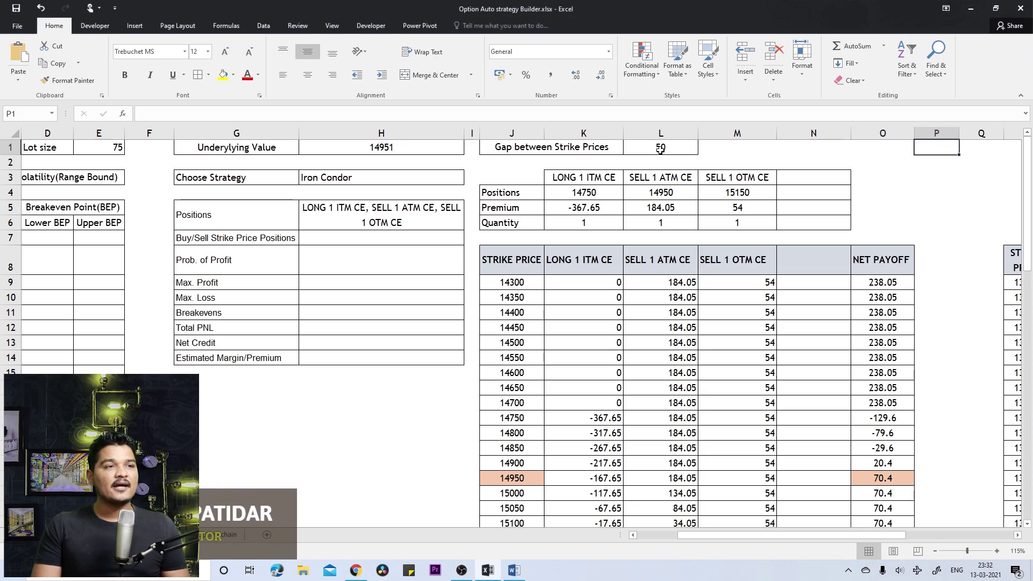
key("Left")
key("Left")
key("Left")
key("Left")
key("Left")
key("Left")
key("Left")
key("Left")
key("Left")
key("Left")
key("Left")
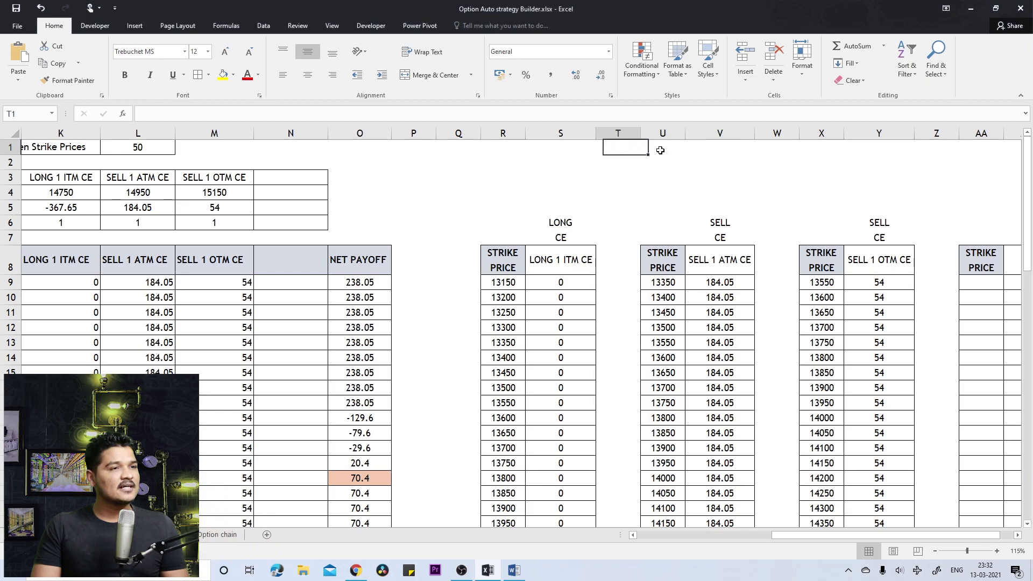
key("Left")
key("Left")
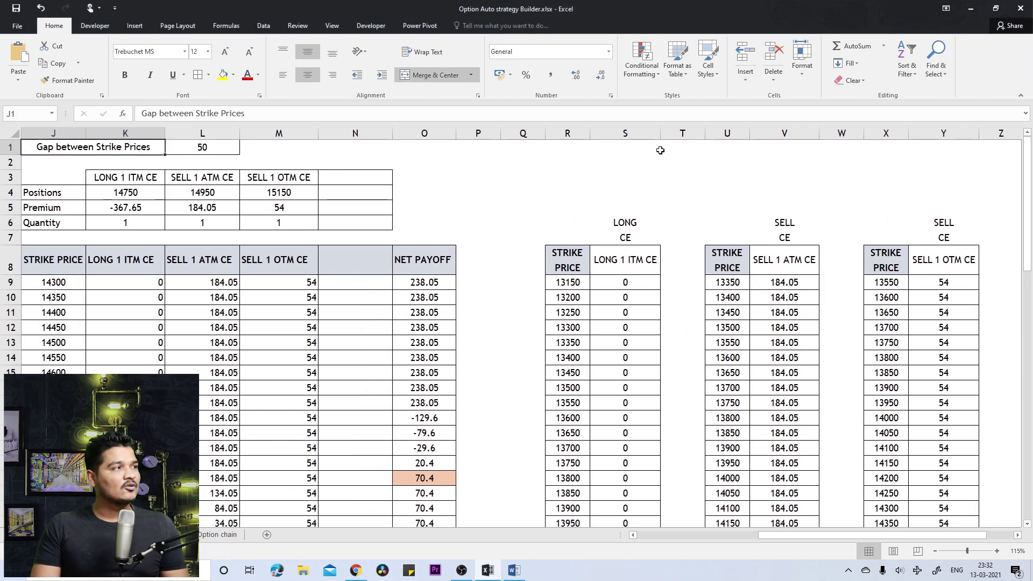
key("Right")
key("Right")
key("Down")
key("Down")
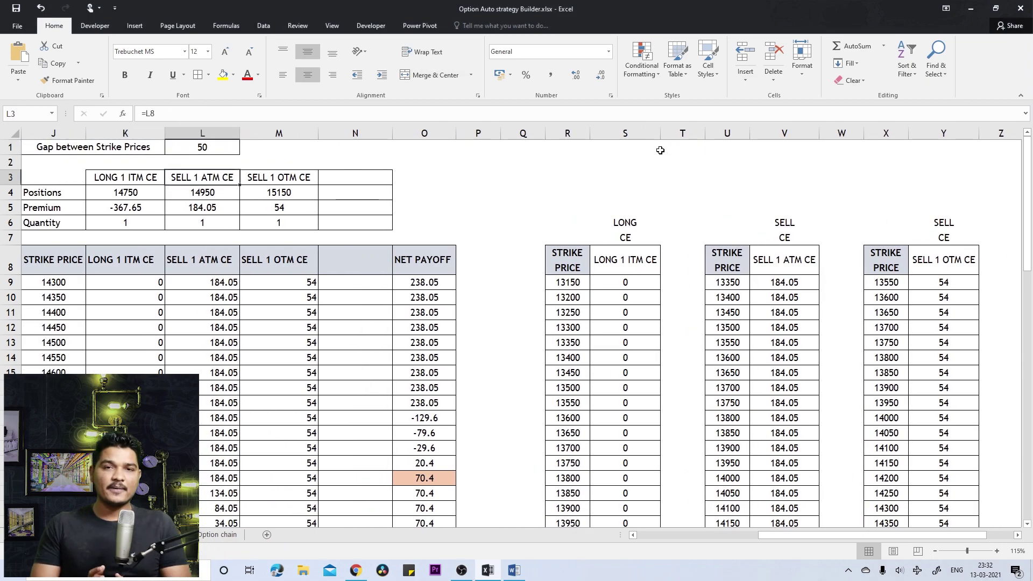
- Inspect the first leg's position formula in K4 and the strike price formula in R9, reviewing the leg table's full length
left_click(98, 199)
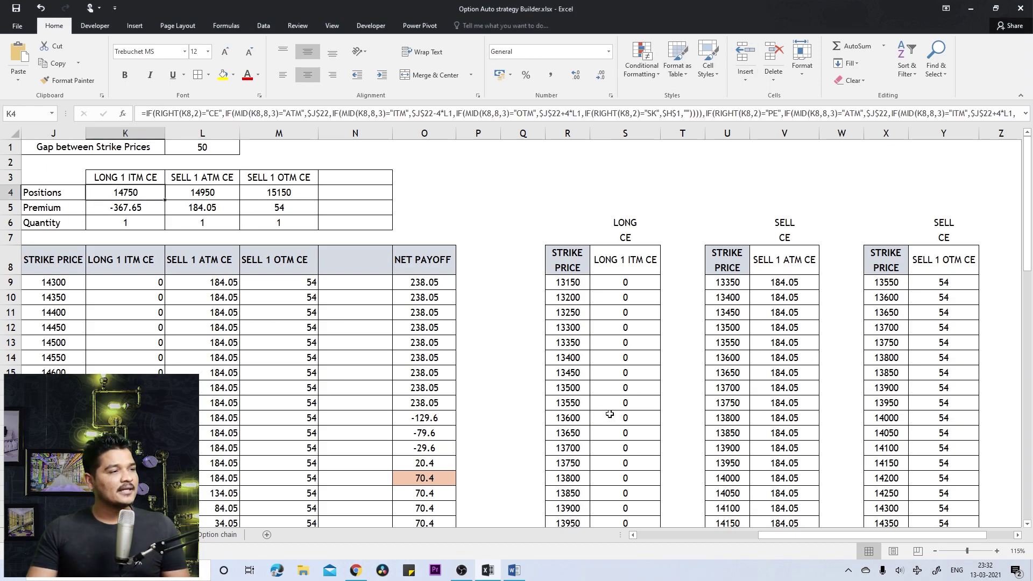
left_click(566, 279)
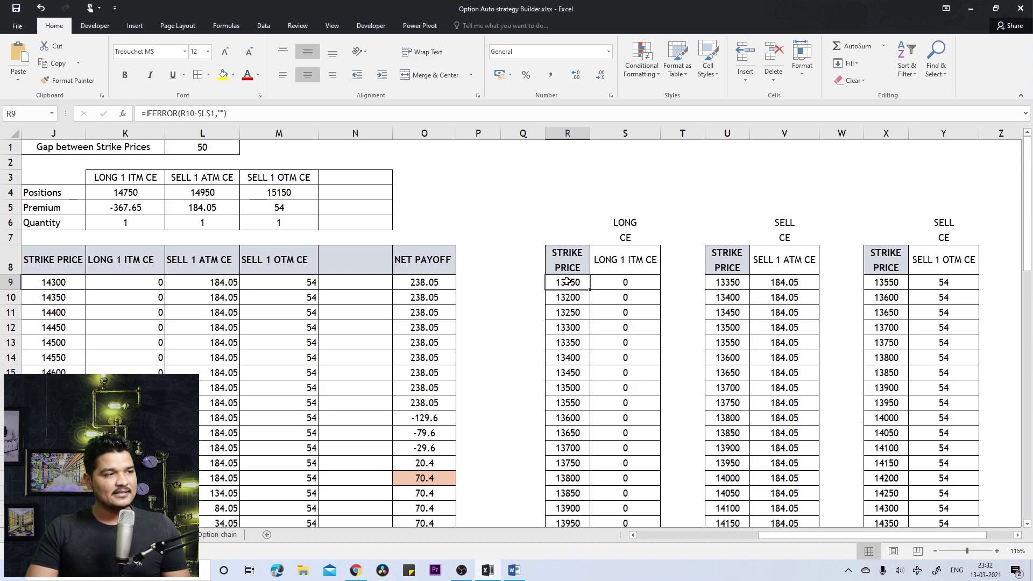
scroll(568, 281, "down", 12)
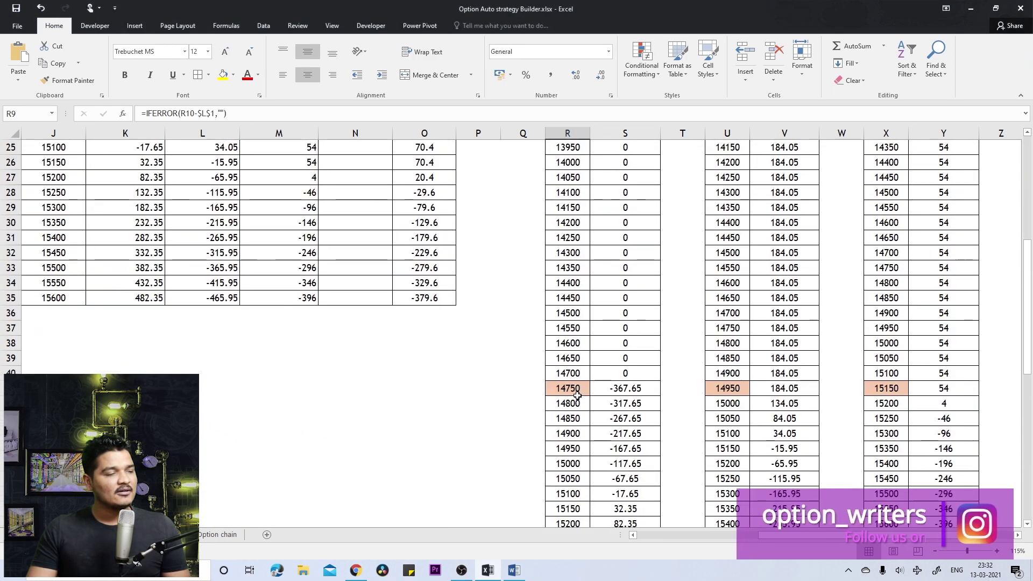
scroll(576, 406, "down", 6)
scroll(578, 410, "up", 18)
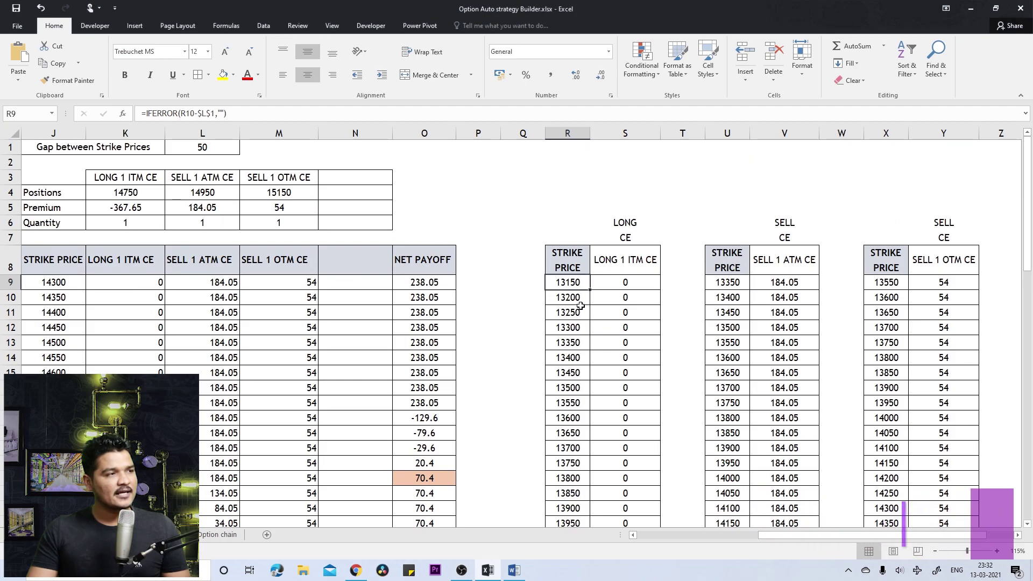
- Check how the LONG 1 ITM CE strikes build from the highlighted centre strike in R41, comparing R40, R49 and the positions row
scroll(581, 381, "down", 8)
left_click(581, 388)
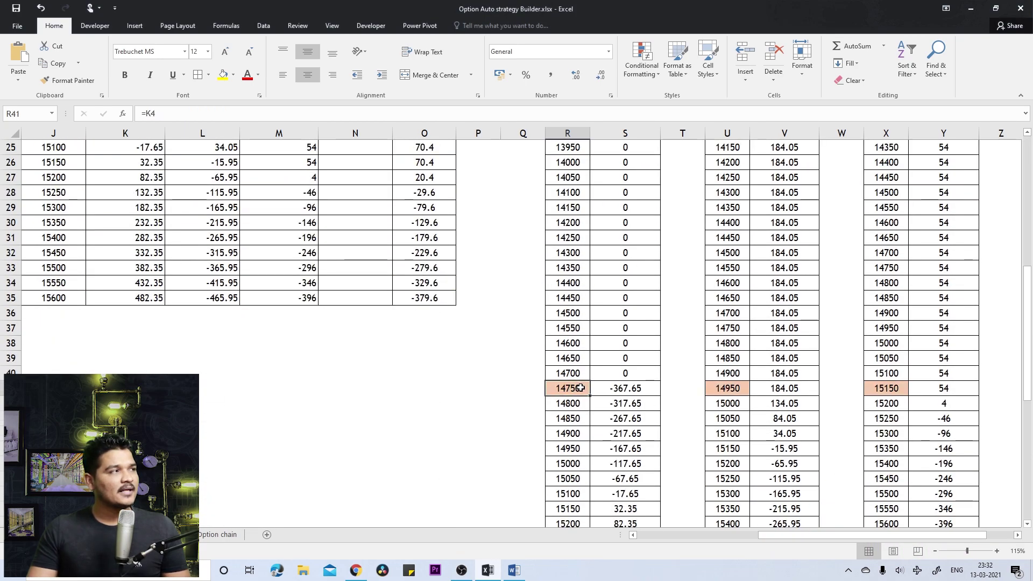
scroll(578, 392, "up", 8)
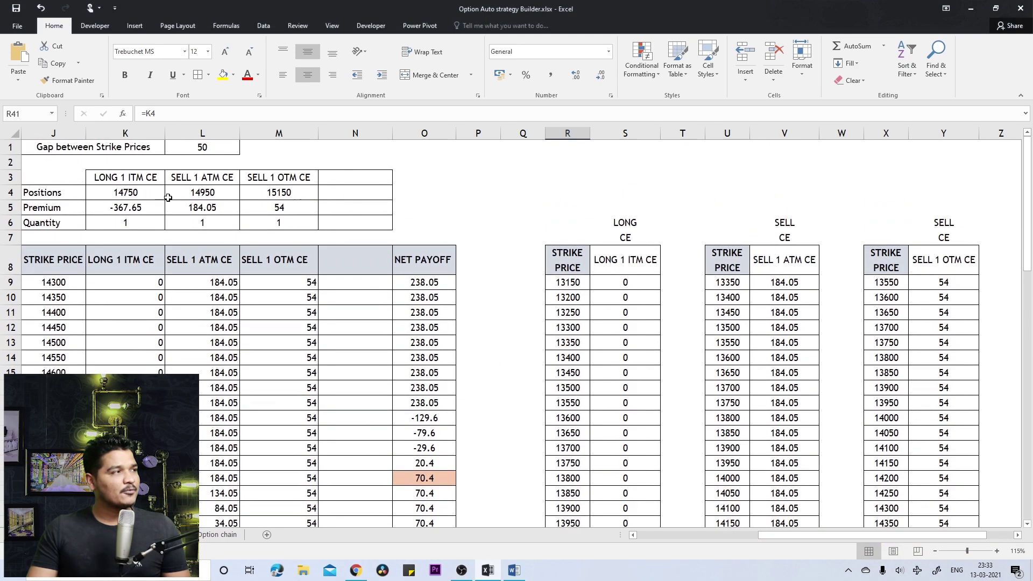
scroll(538, 396, "down", 3)
scroll(538, 395, "down", 5)
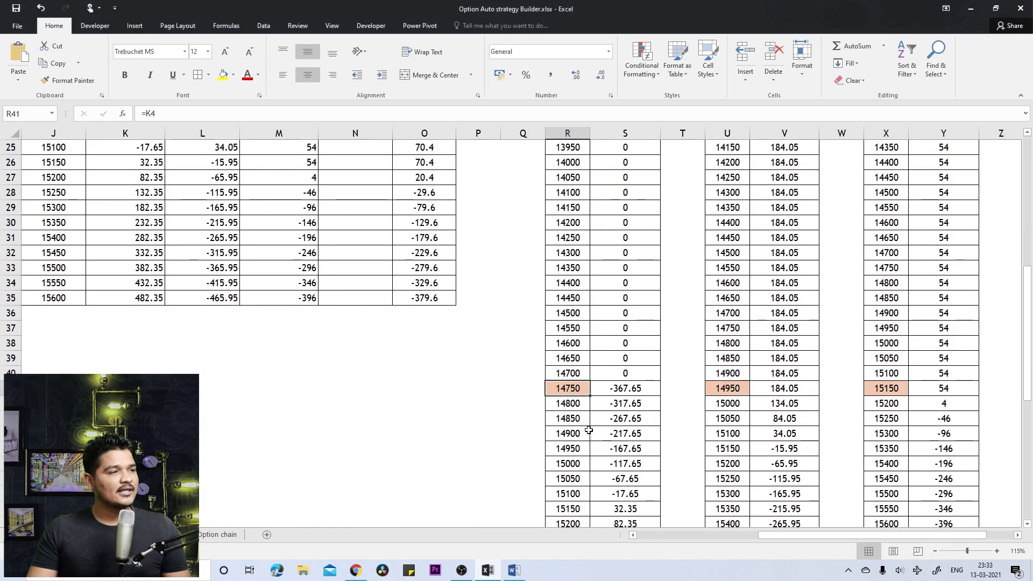
left_click(574, 372)
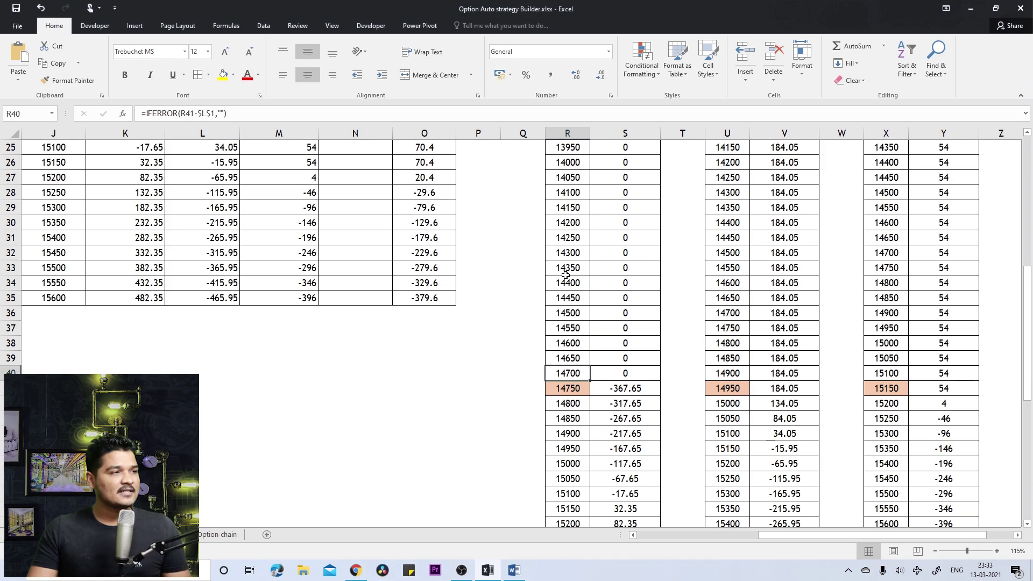
left_click(571, 508)
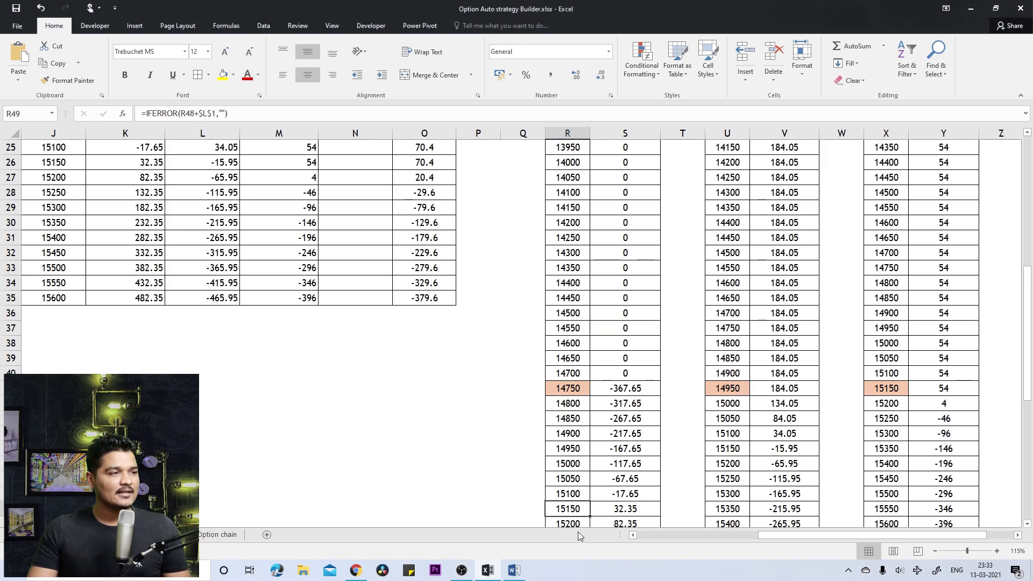
scroll(619, 377, "up", 7)
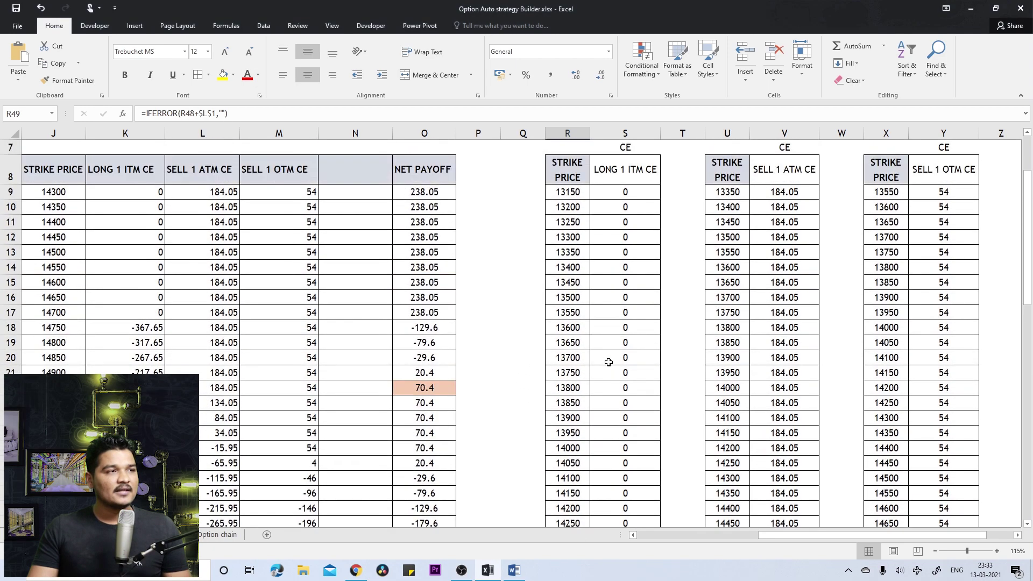
- Examine the headings of the SELL 1 ATM CE and SELL 1 OTM CE leg tables in row 8
left_click(566, 222)
left_click(732, 217)
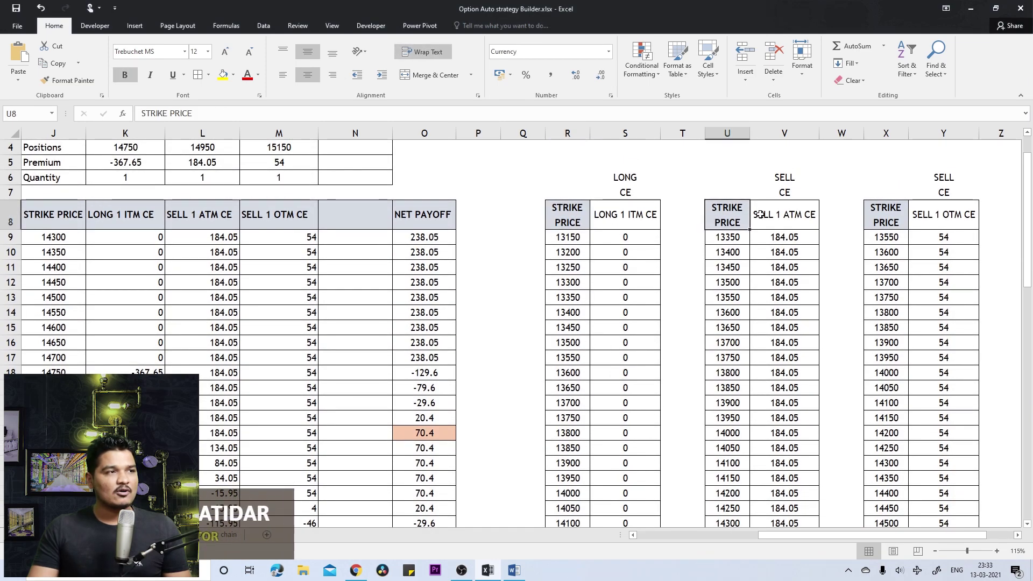
left_click(901, 213)
left_click(971, 217)
scroll(619, 430, "down", 4)
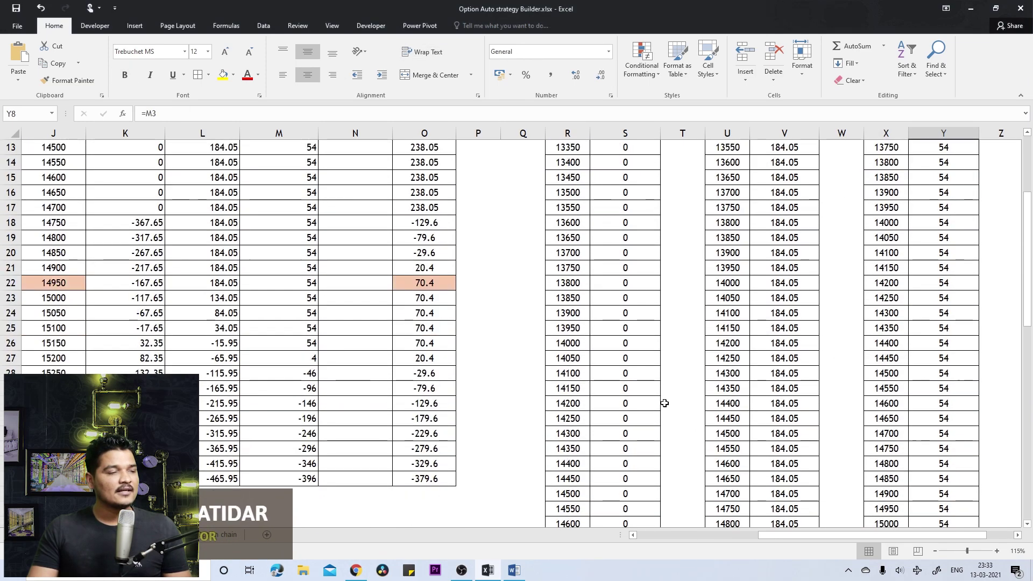
- Link the highlighted centre strike in R41 to the first leg's position with the formula =K4
left_click(578, 524)
scroll(578, 524, "down", 2)
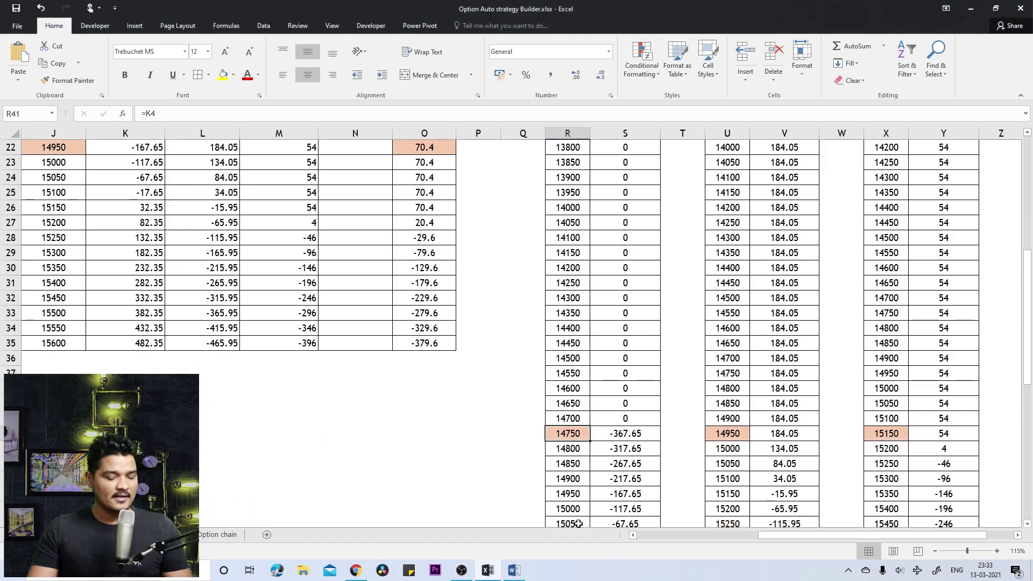
type("=")
scroll(272, 453, "up", 7)
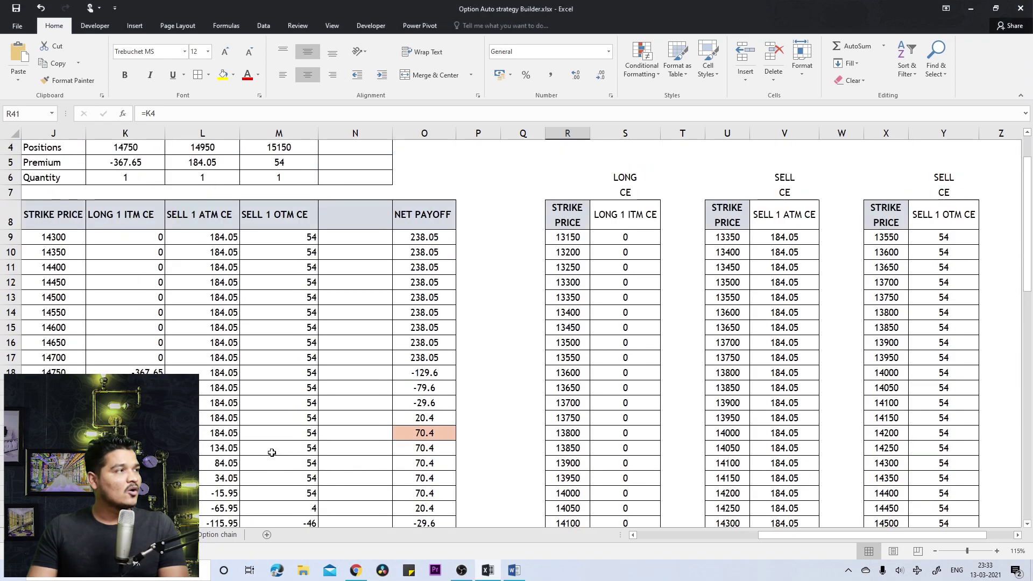
scroll(272, 453, "down", 5)
scroll(133, 226, "up", 5)
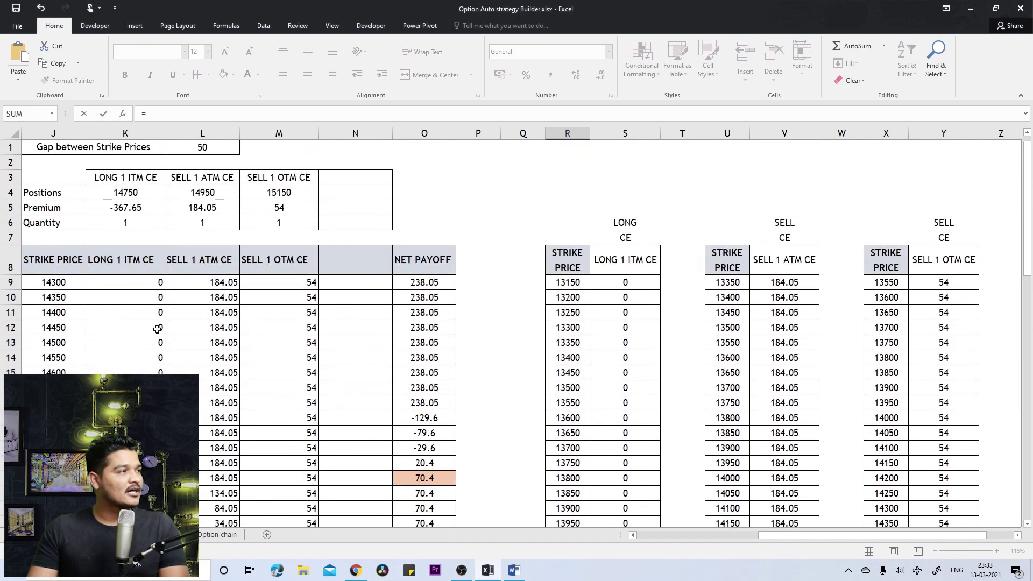
left_click(137, 192)
key("Return")
scroll(591, 477, "down", 6)
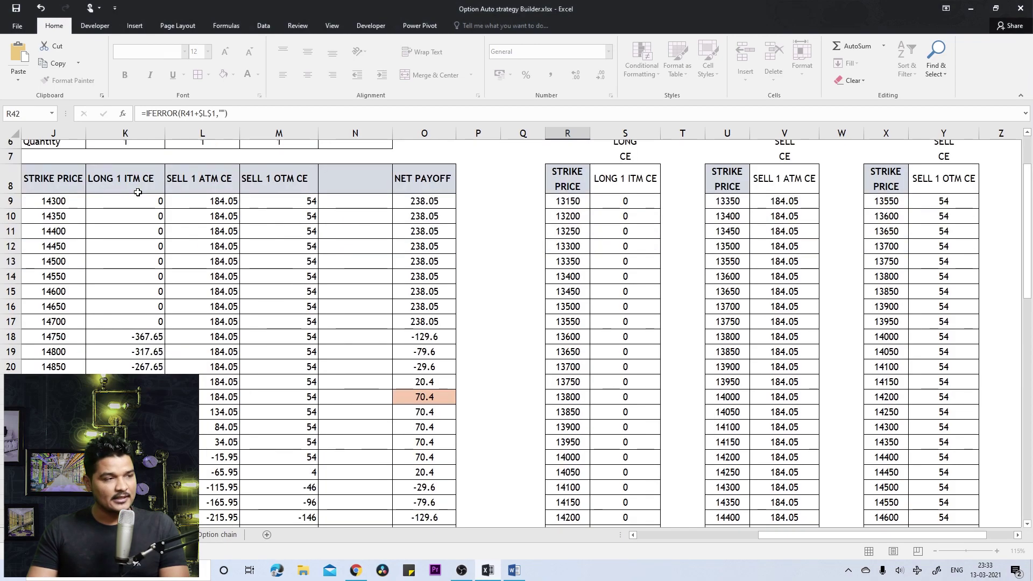
- Check the centre strike references in U41 and X41 of the other leg tables, and view the whole sheet layout
left_click(728, 493)
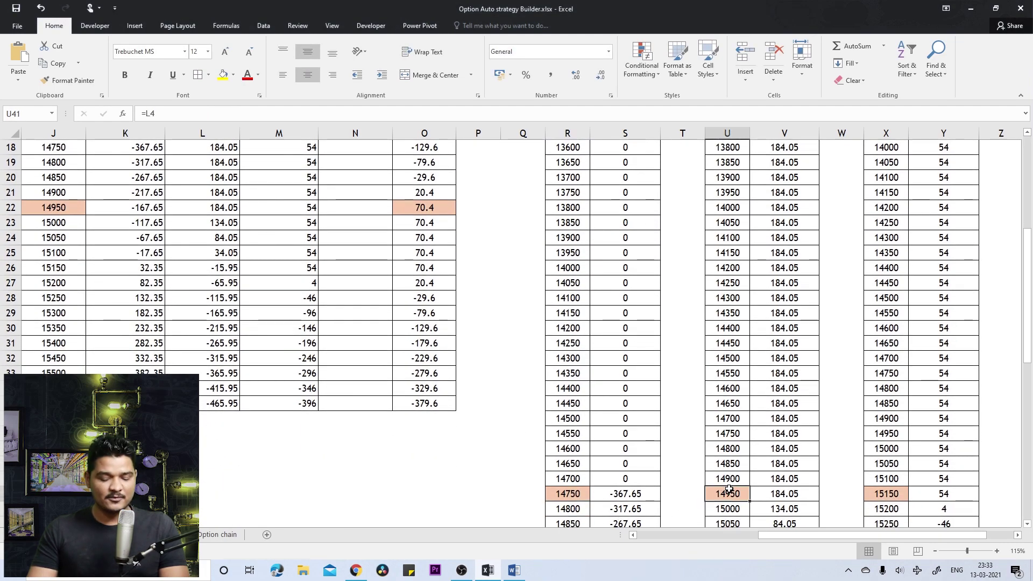
key("Right")
key("Right")
key("Right")
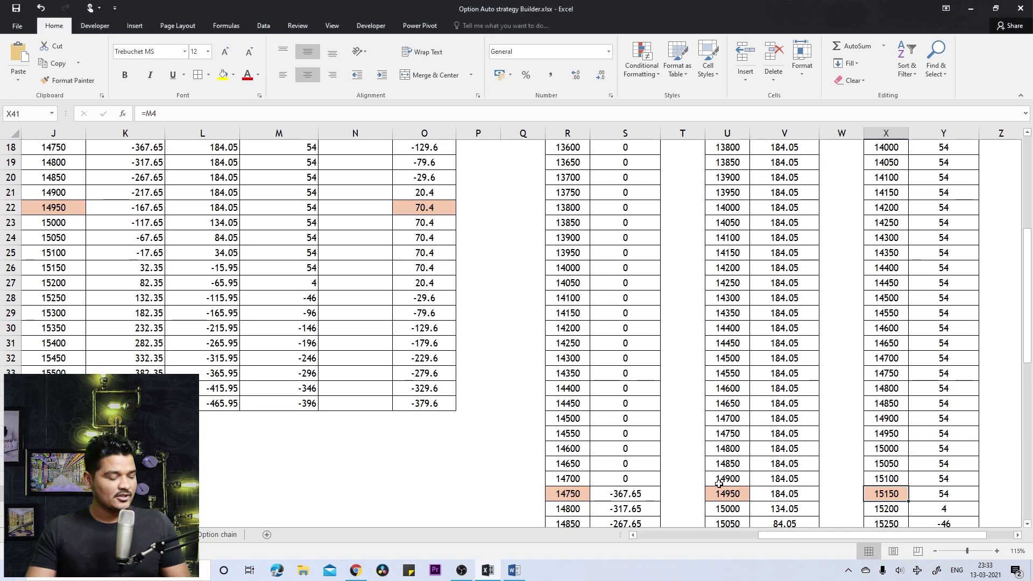
scroll(711, 486, "down", 4)
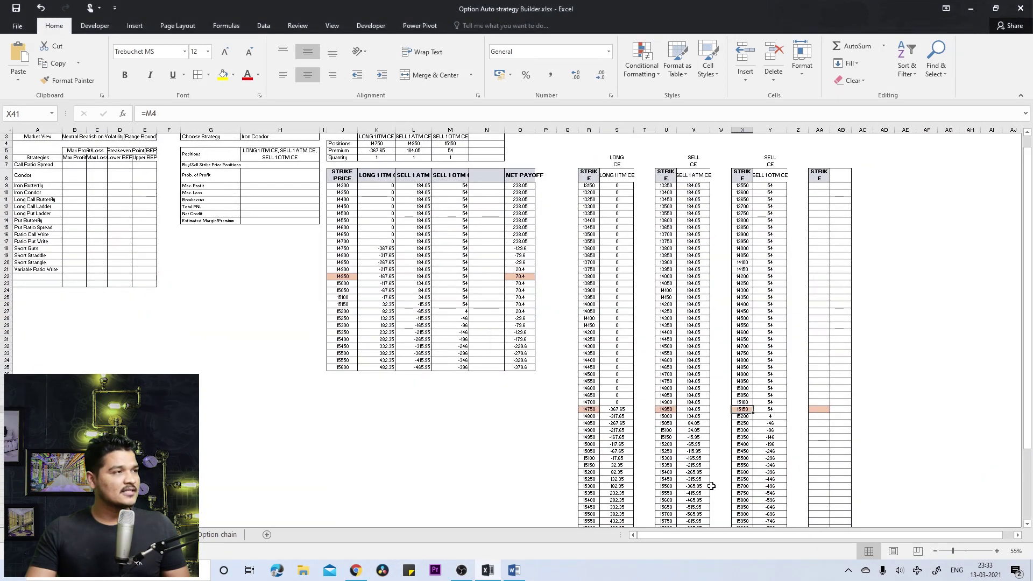
- Examine the centre row 41 across the leg tables, from the strike in R41 to Z41 and back to the premium formula in S41
left_click(593, 411)
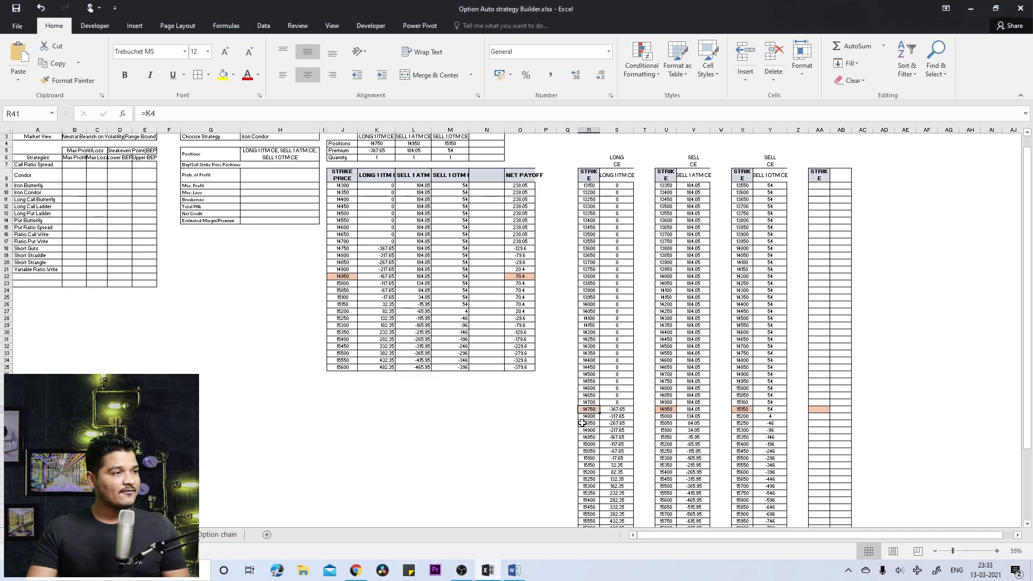
key("Right")
key("Right")
key("Right")
key("Right")
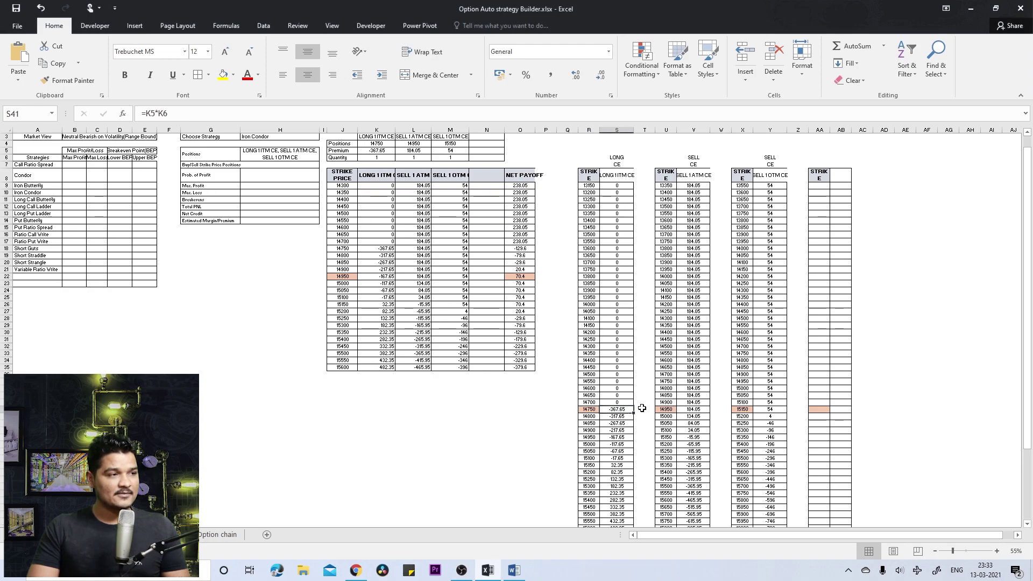
key("Right")
key("Right")
key("Right")
key("Right")
key("Right")
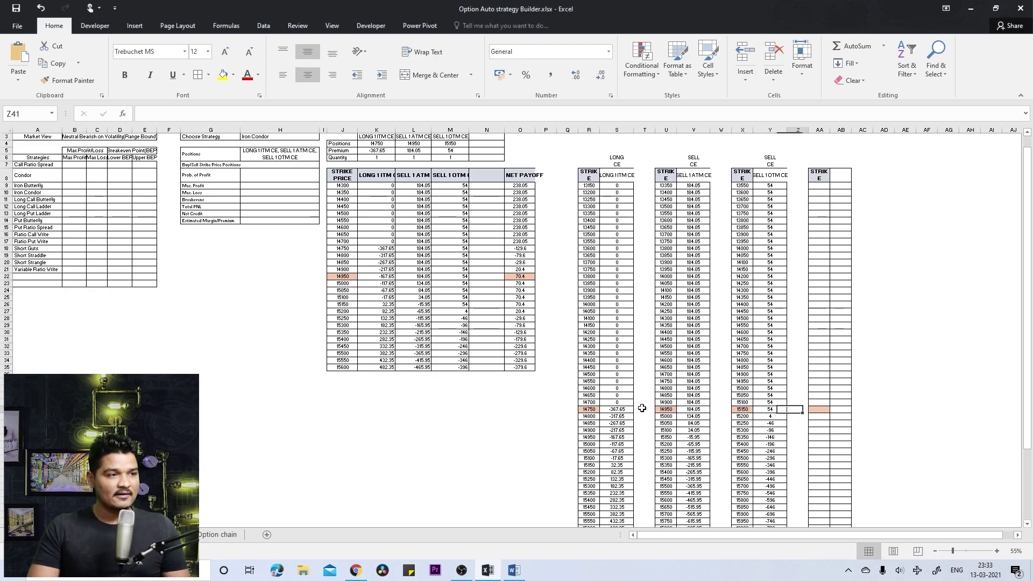
key("Left")
key("Left")
key("Left")
key("Left")
key("Left")
key("Left")
key("Left")
key("Left")
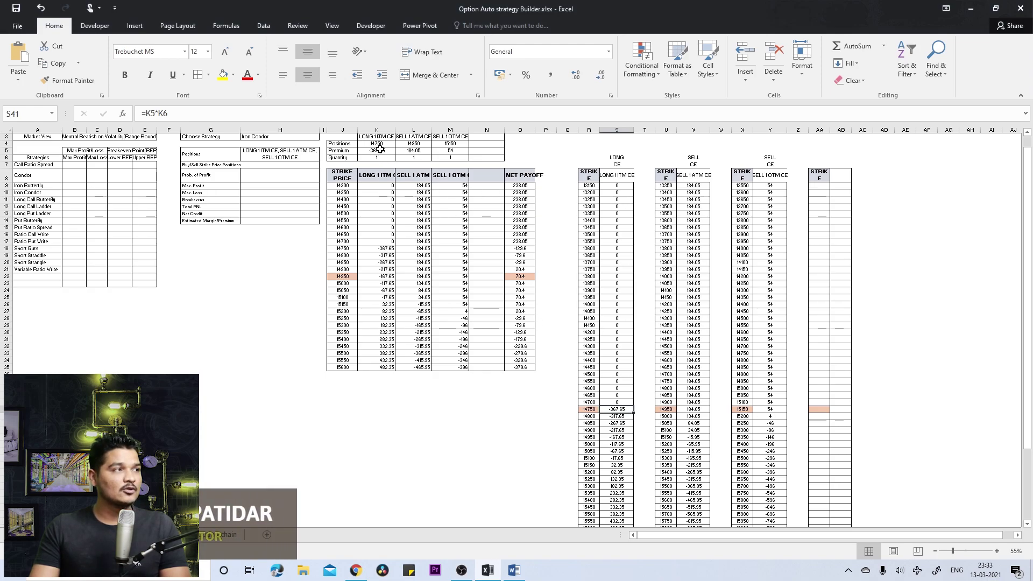
- Review the net payoff table beside the leg tables, following row 6 above the legs across to AC6
scroll(378, 168, "up", 4)
scroll(325, 230, "up", 6)
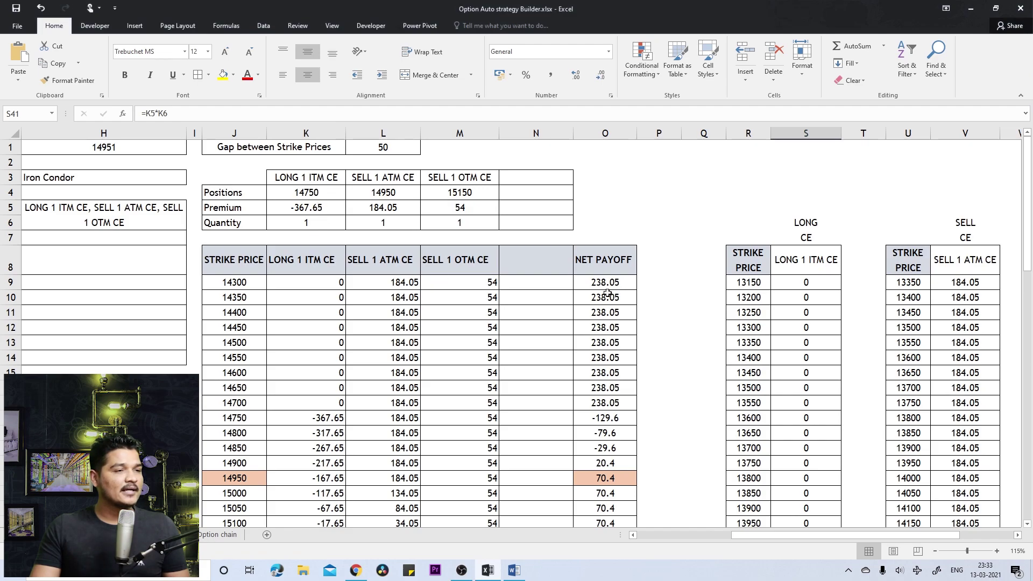
scroll(605, 295, "down", 4)
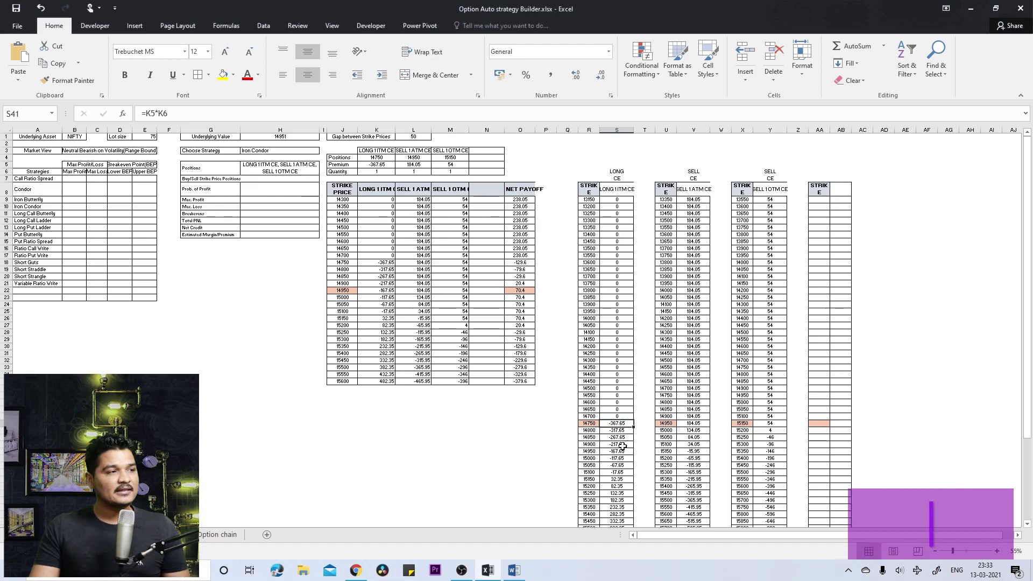
scroll(604, 458, "up", 3)
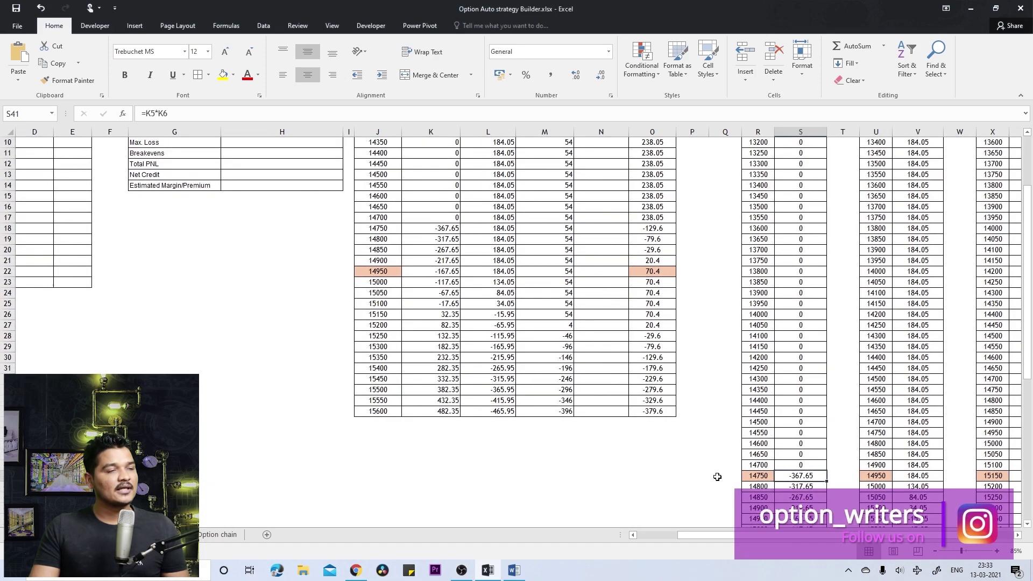
key("Up")
key("Up")
key("Up")
key("Up")
key("Up")
key("Up")
key("Up")
key("Up")
key("Up")
key("Up")
key("Up")
key("Up")
key("Up")
key("Up")
key("Up")
key("Up")
key("Up")
key("Up")
key("Up")
key("Up")
key("Right")
key("Right")
key("Right")
key("Right")
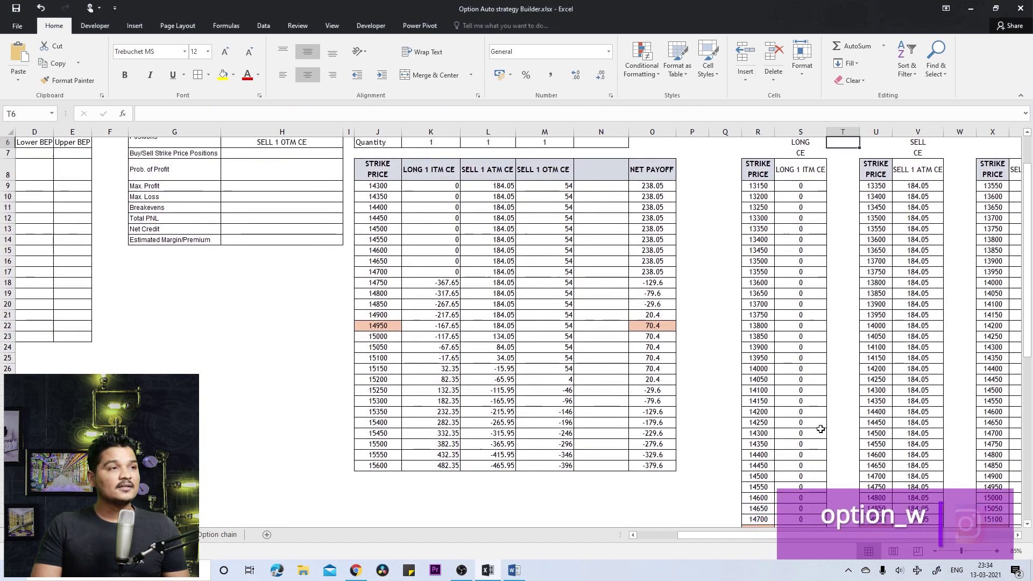
key("Right")
key("Right")
key("Right")
key("Right")
key("Right")
key("Right")
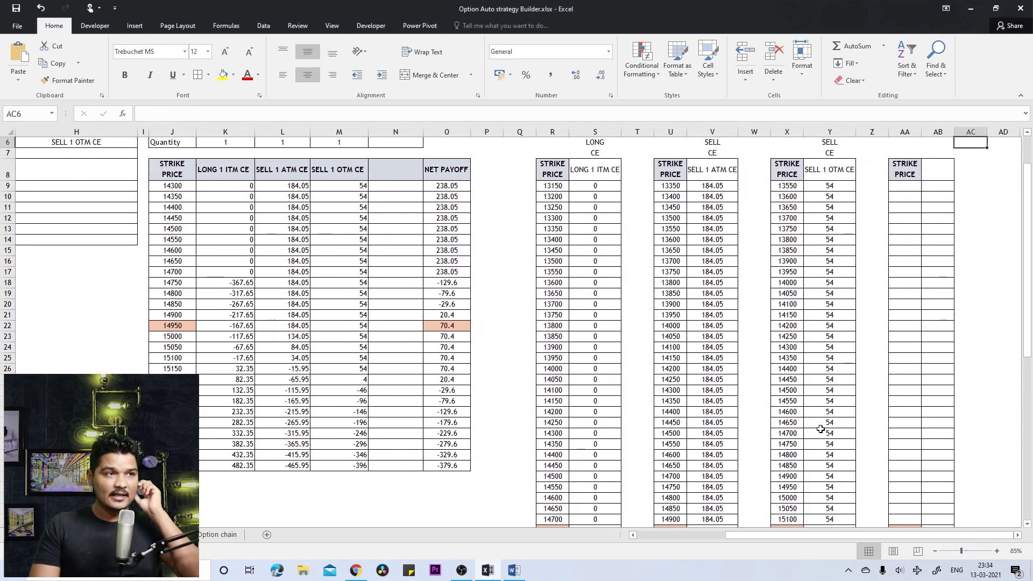
scroll(696, 370, "up", 2)
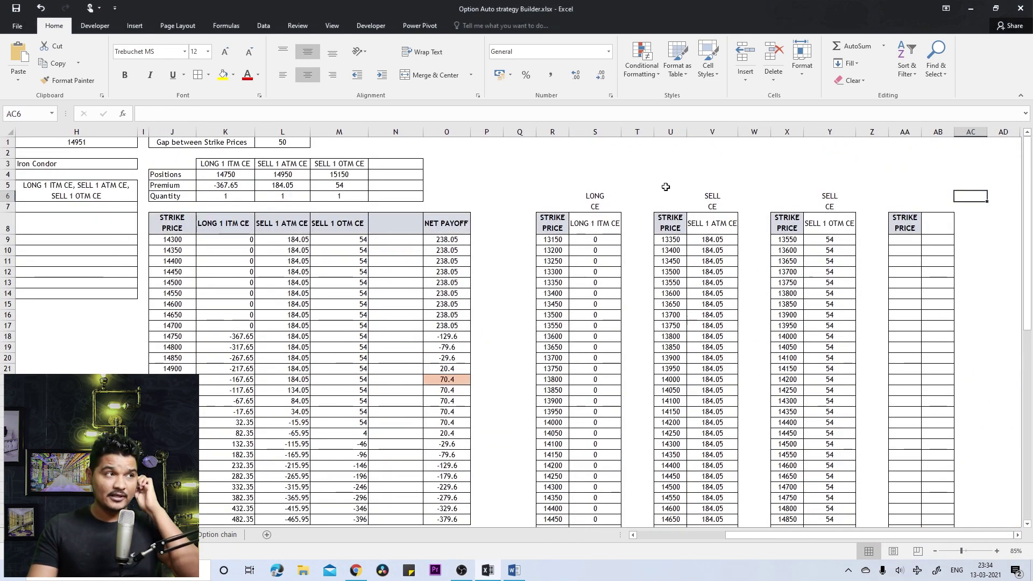
- Check how heading S8 is linked to K3 and how the formulas in S7 and S6 extract text from it
left_click(594, 228)
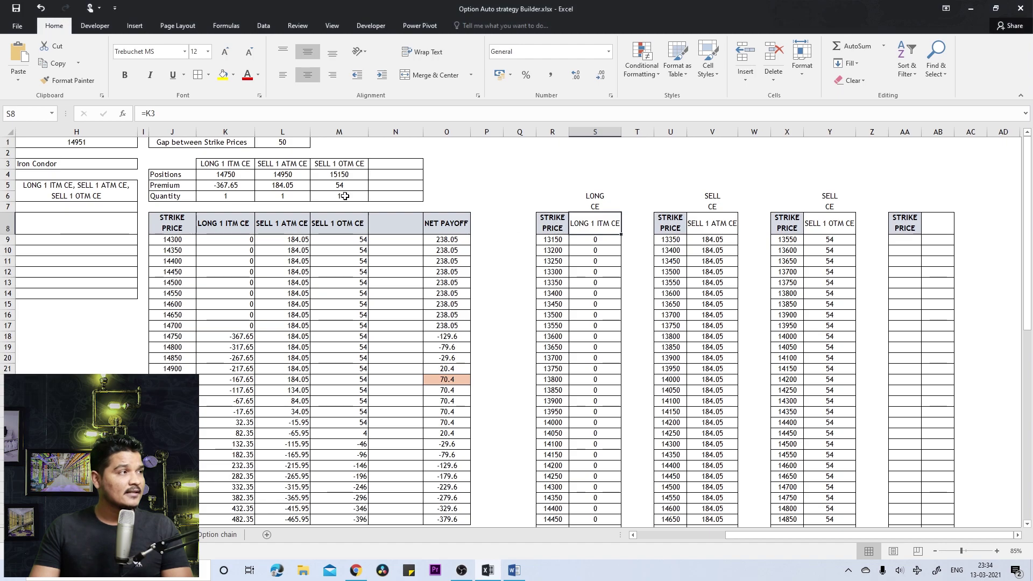
left_click(231, 164)
left_click(608, 228)
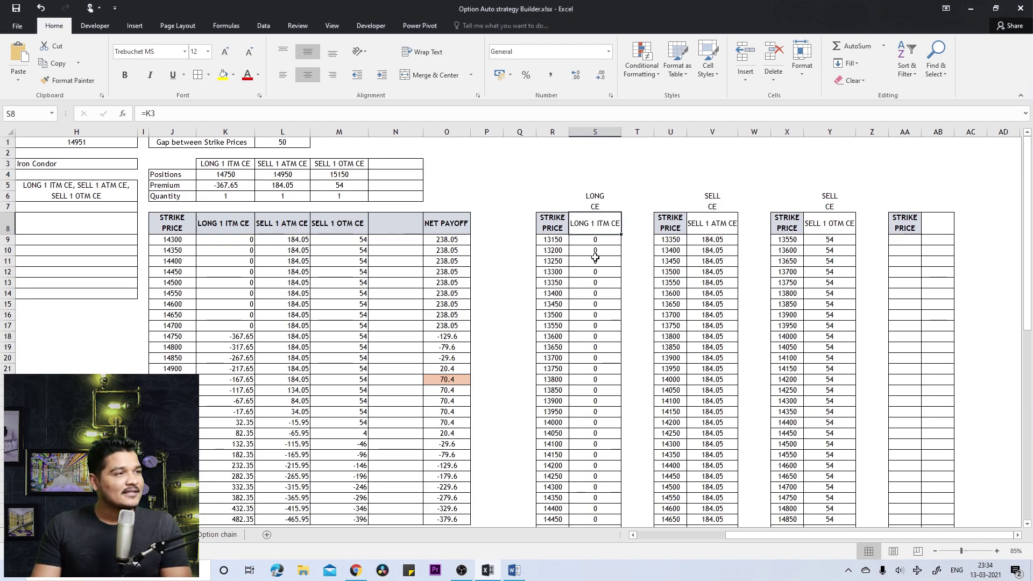
left_click(599, 206)
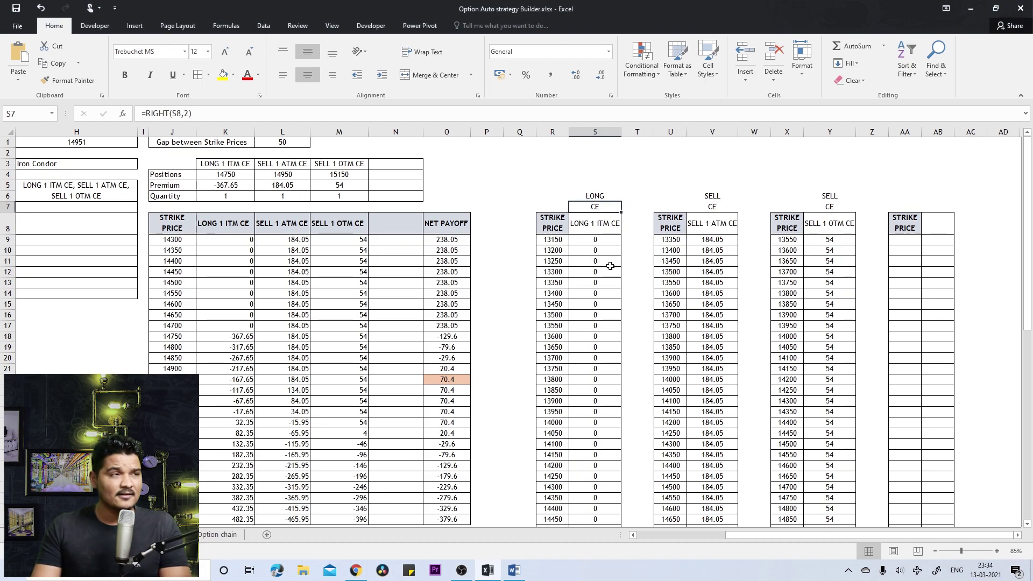
left_click(611, 197)
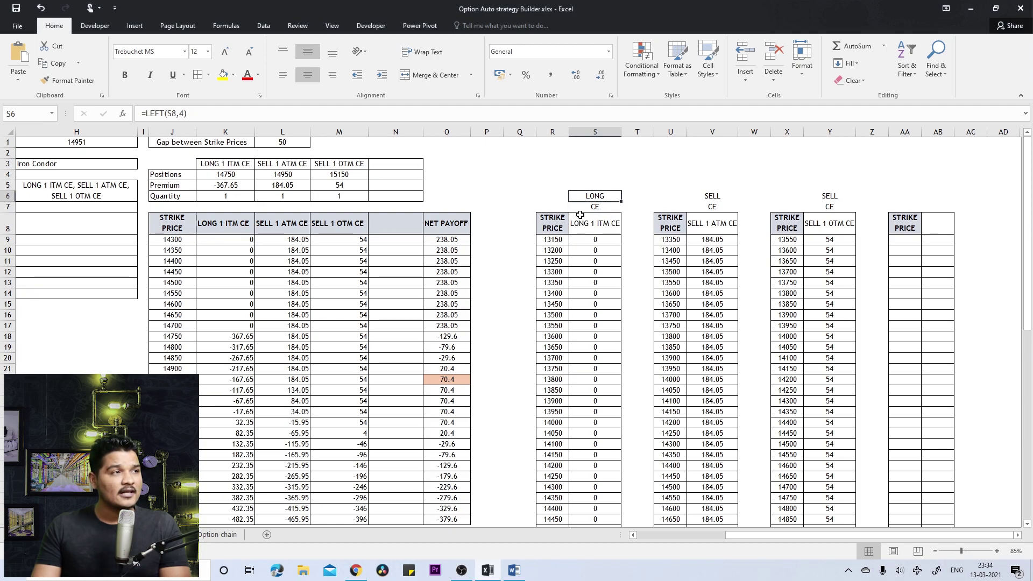
left_click(609, 207)
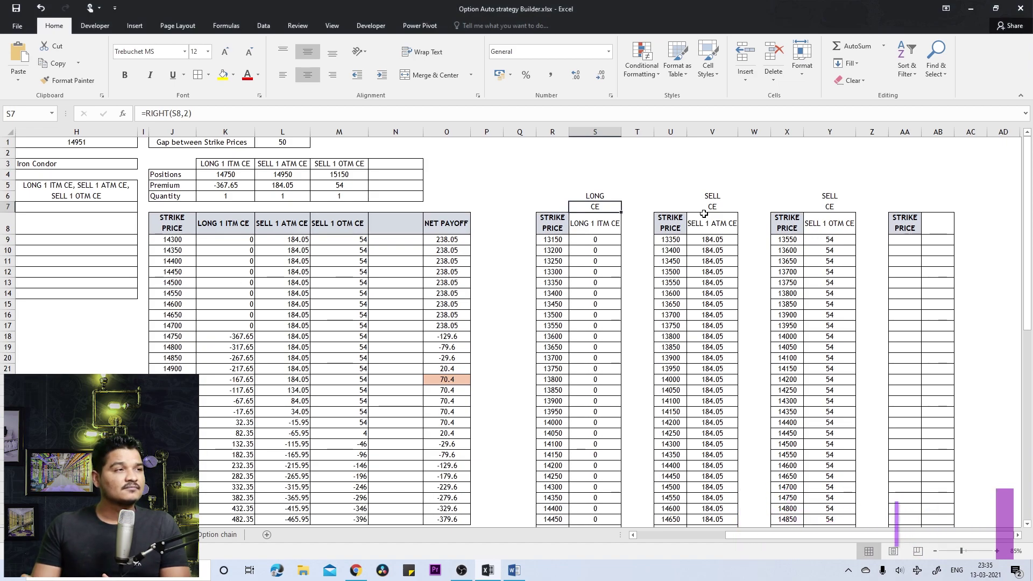
- Copy the side and option type formulas in S6:S7 to V6, Y6 and AB6 above the other leg tables
left_click_drag(607, 194, 612, 214)
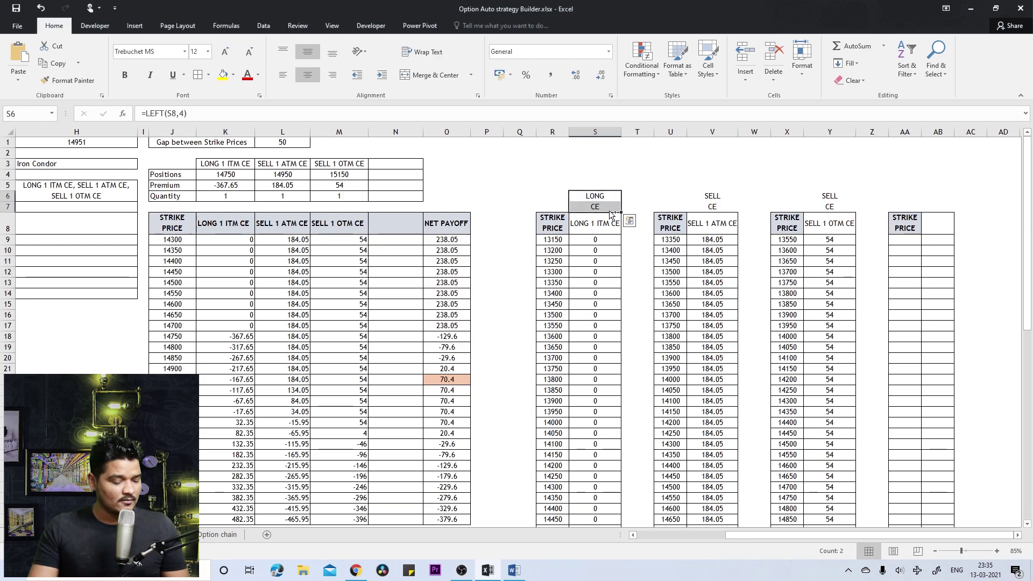
key("ctrl+c")
left_click(725, 197)
key("ctrl+v")
left_click(830, 196)
key("ctrl+v")
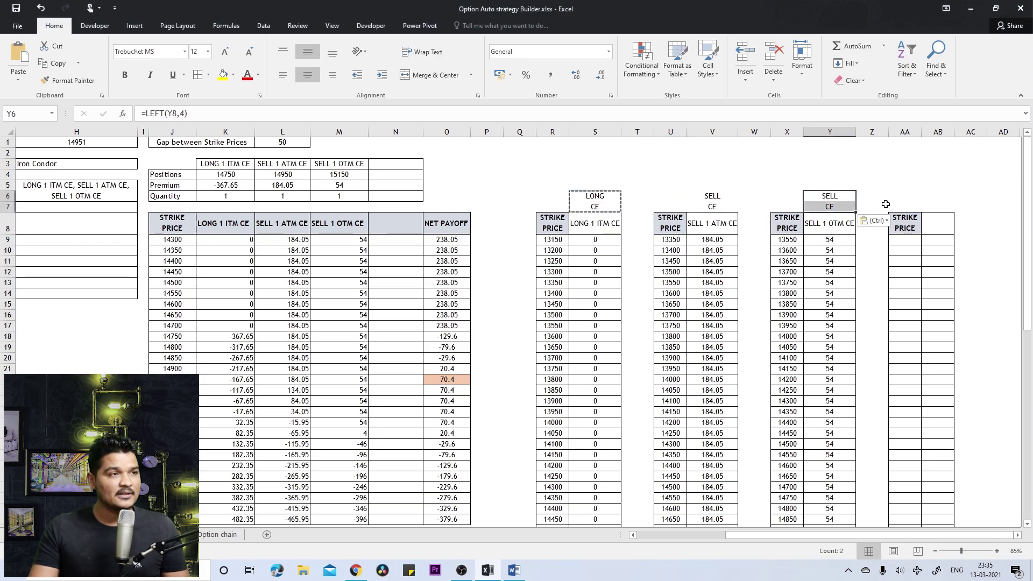
left_click(924, 196)
key("ctrl+v")
- Examine the payoff formulas of the LONG 1 ITM CE leg in S11, S41, S42 and S40 against the labels in S6:S7
left_click(614, 261)
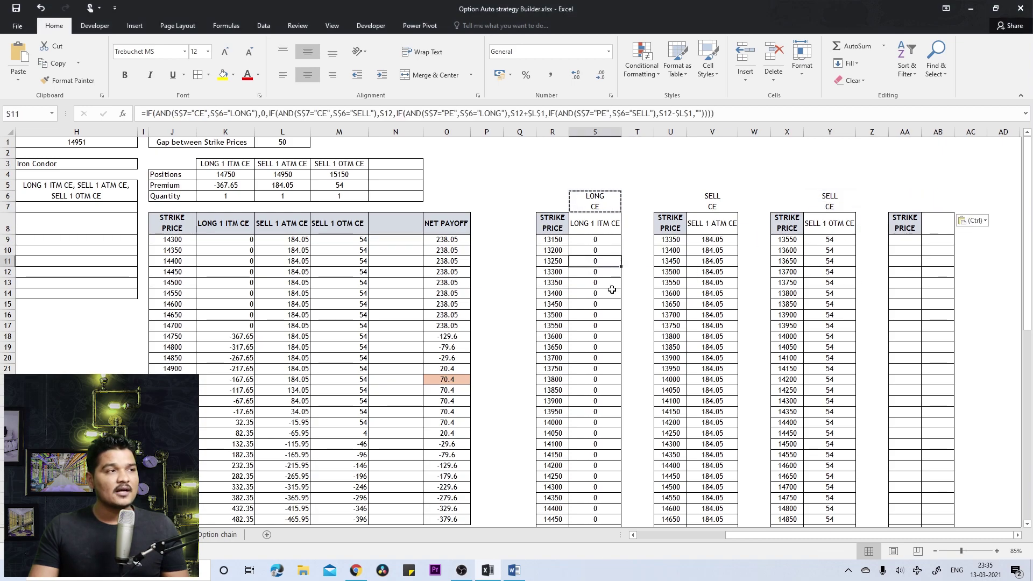
scroll(597, 420, "down", 4)
left_click(600, 445)
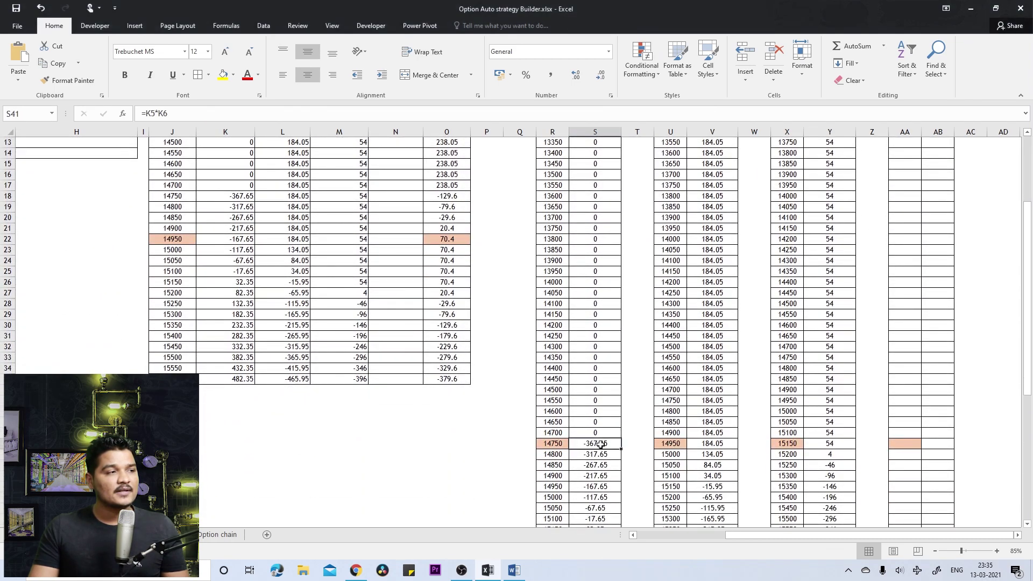
left_click(602, 455)
left_click(609, 432)
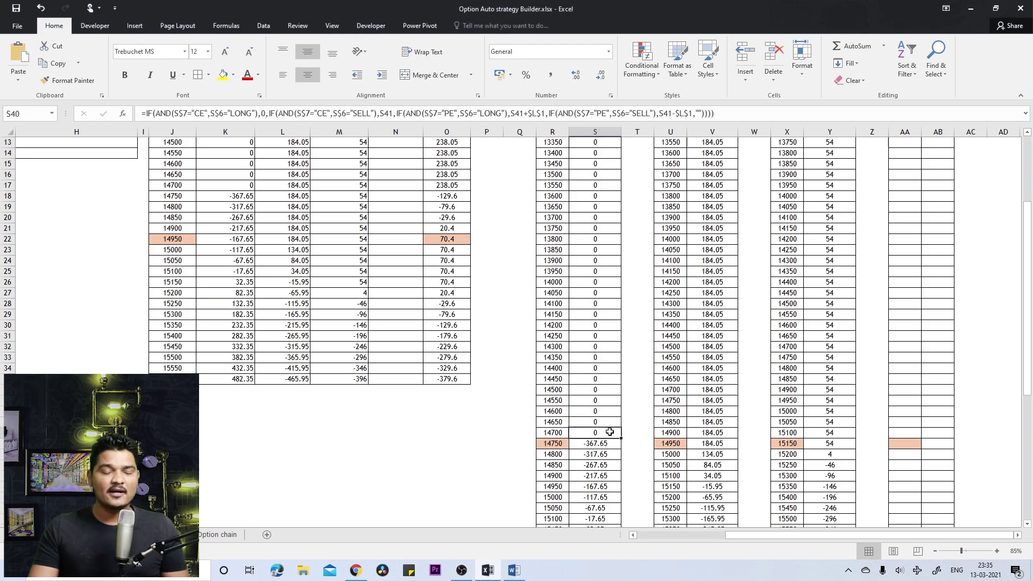
scroll(610, 432, "up", 4)
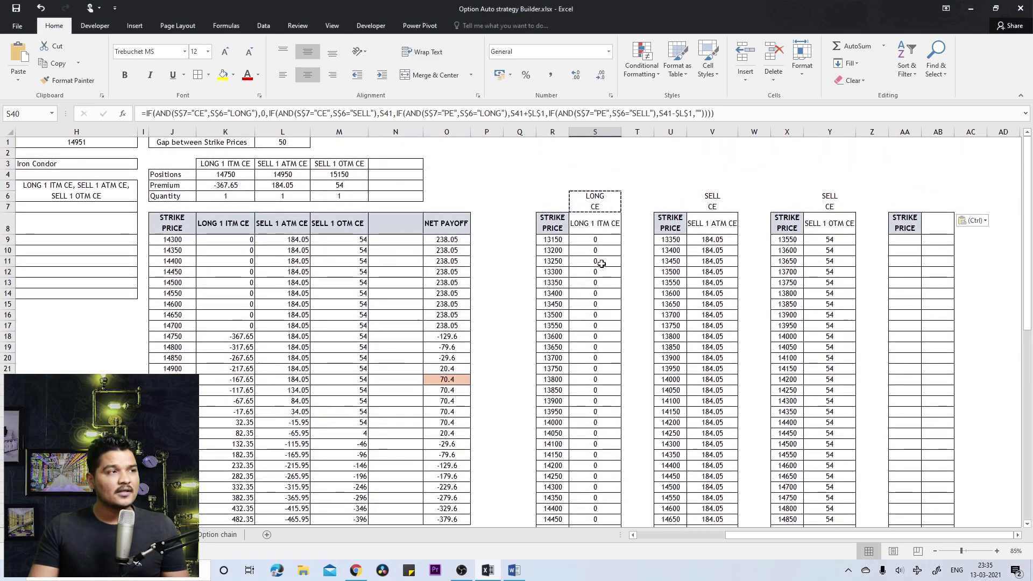
- Start rewriting the payoff formula in S40 as an IF with a nested AND whose first condition is S7="CE"
scroll(610, 432, "down", 2)
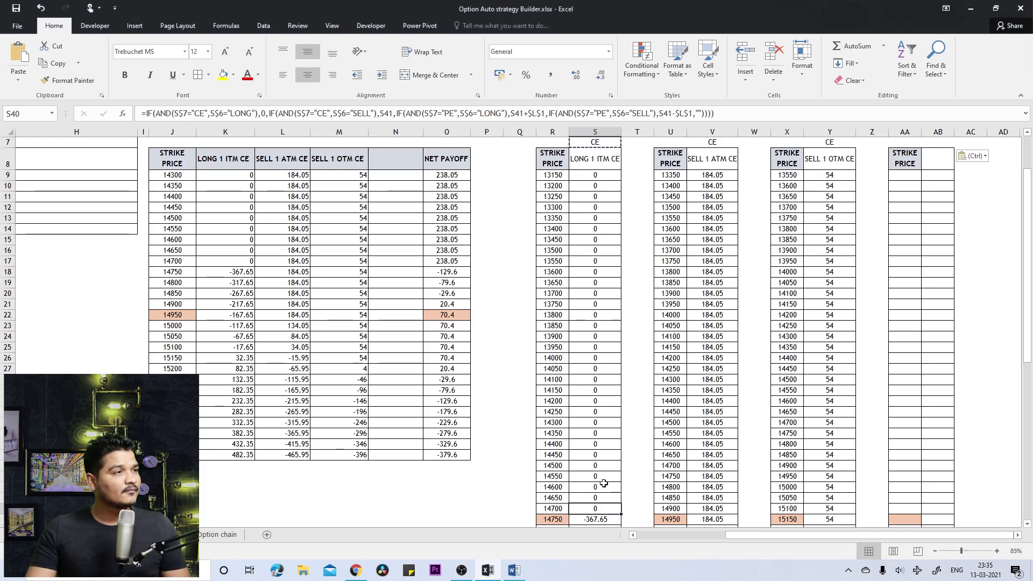
type("=")
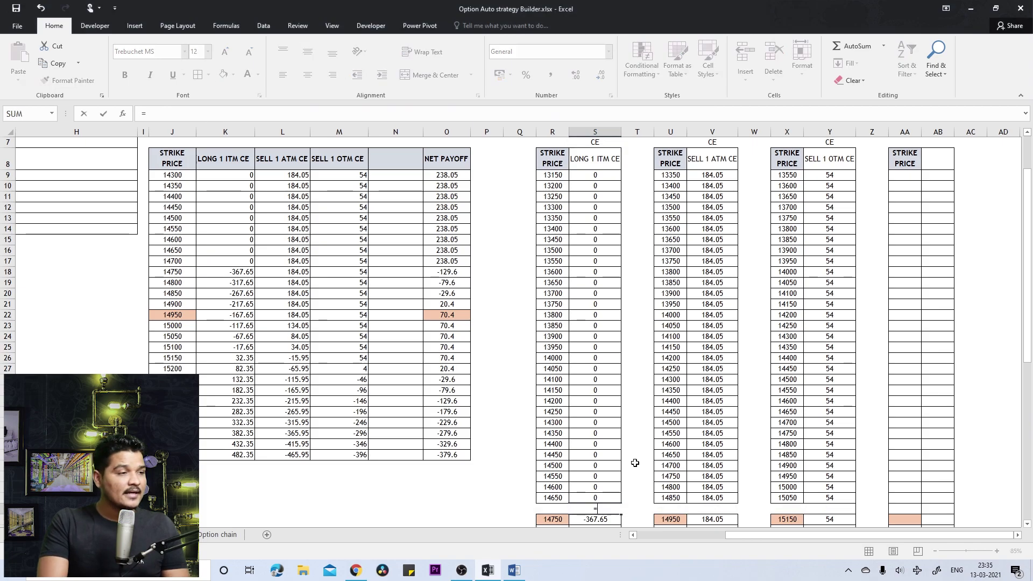
type("if")
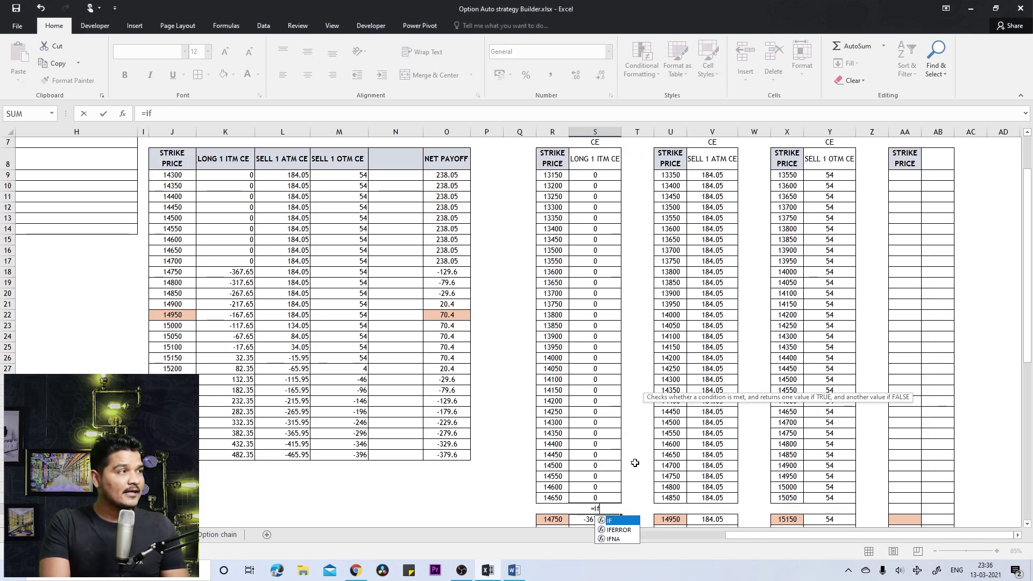
type("(")
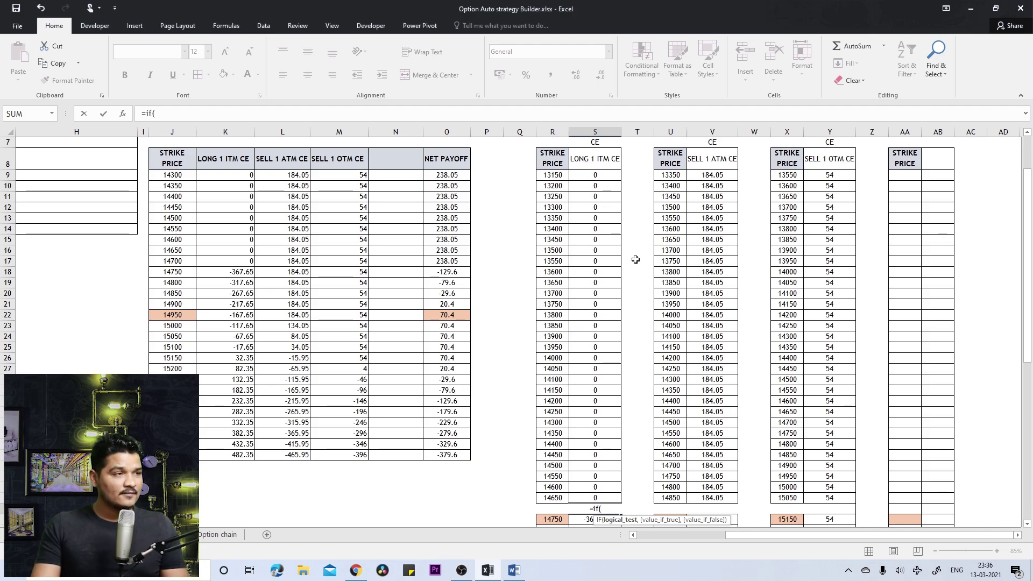
left_click(592, 144)
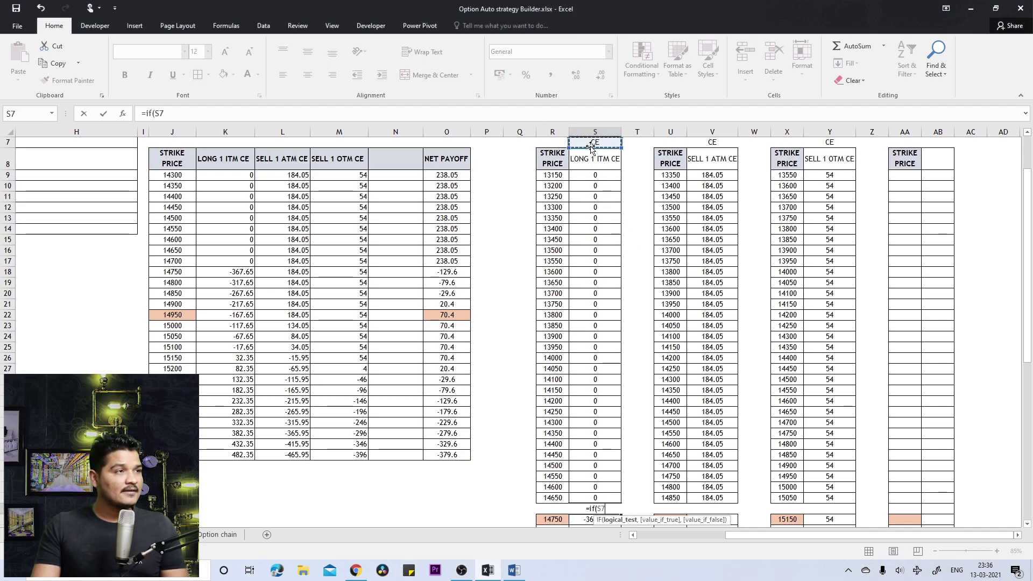
left_click(156, 115)
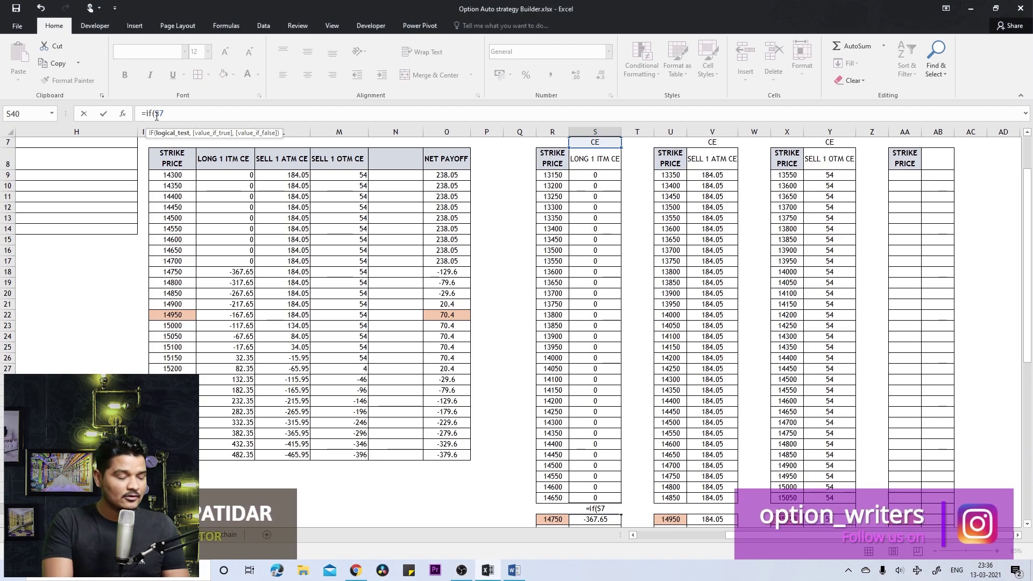
type("and(")
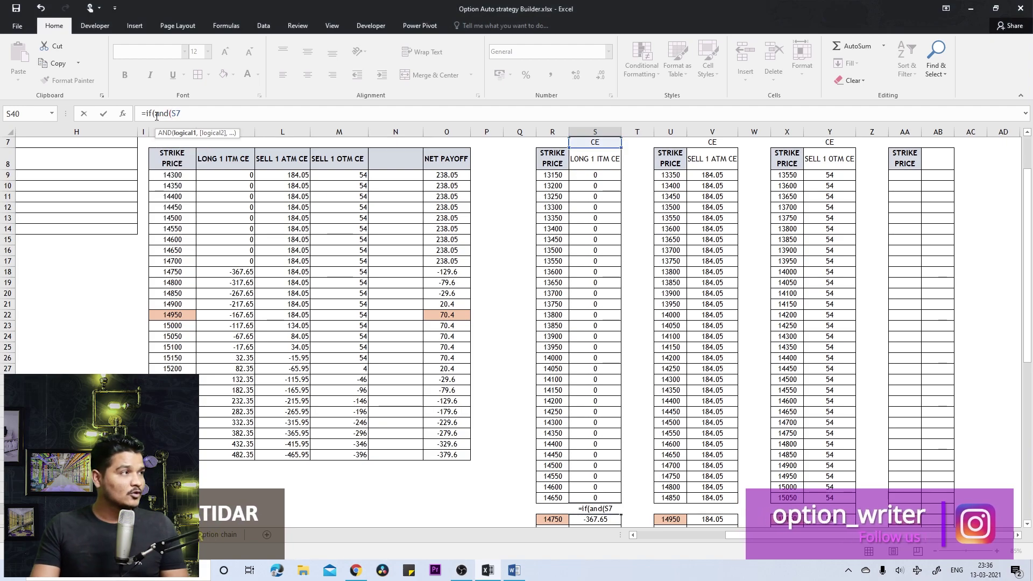
left_click(194, 115)
type("=")
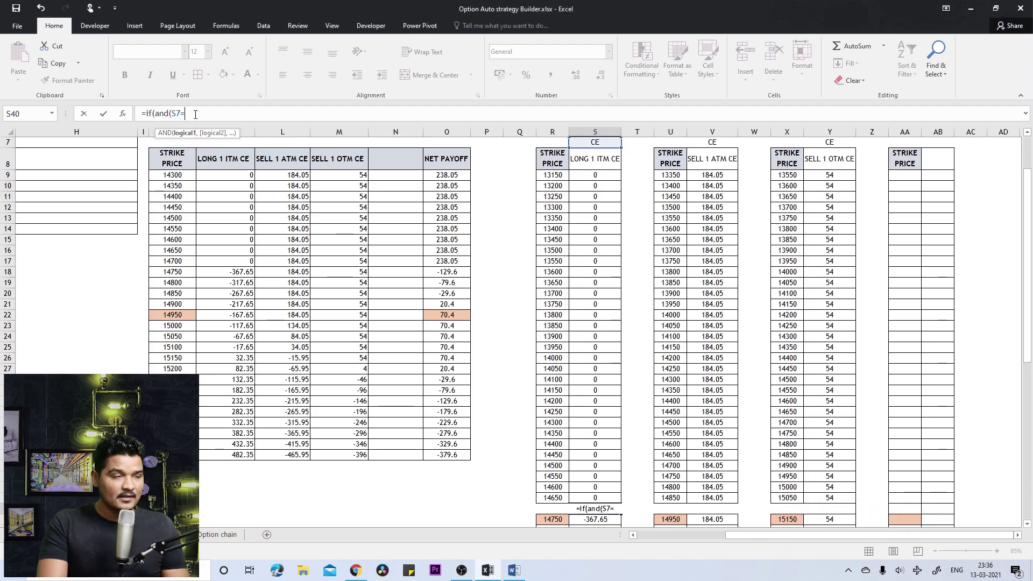
type("\"CE")
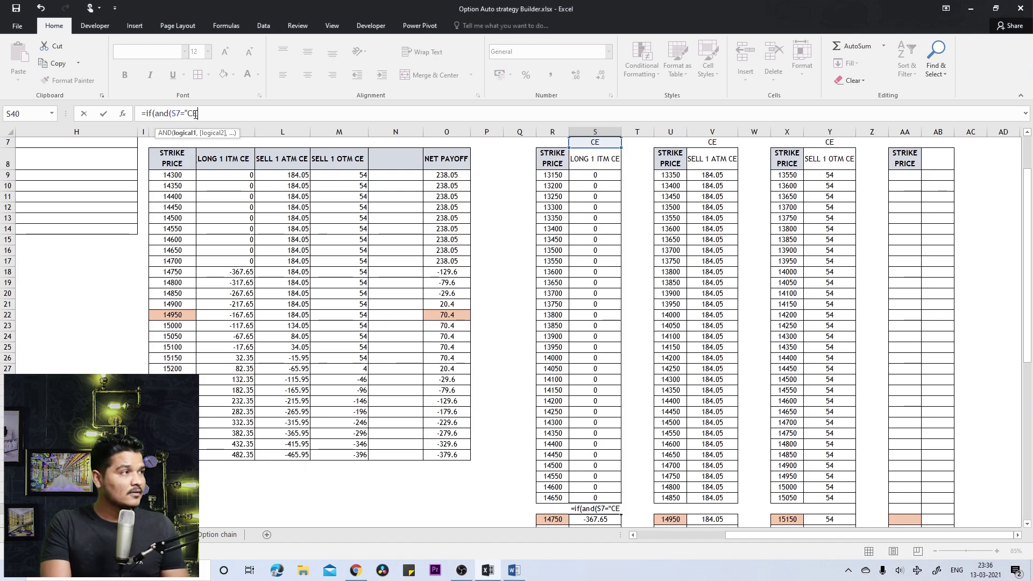
type("\",")
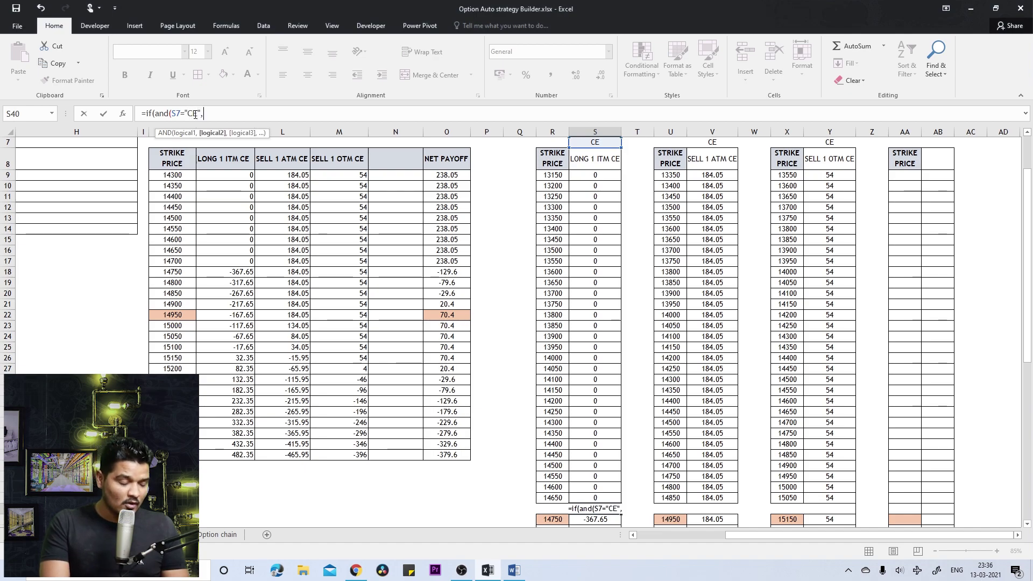
- Add S6="LONG" as the second AND condition in the S40 formula and close the logical test
scroll(590, 204, "up", 2)
left_click(592, 197)
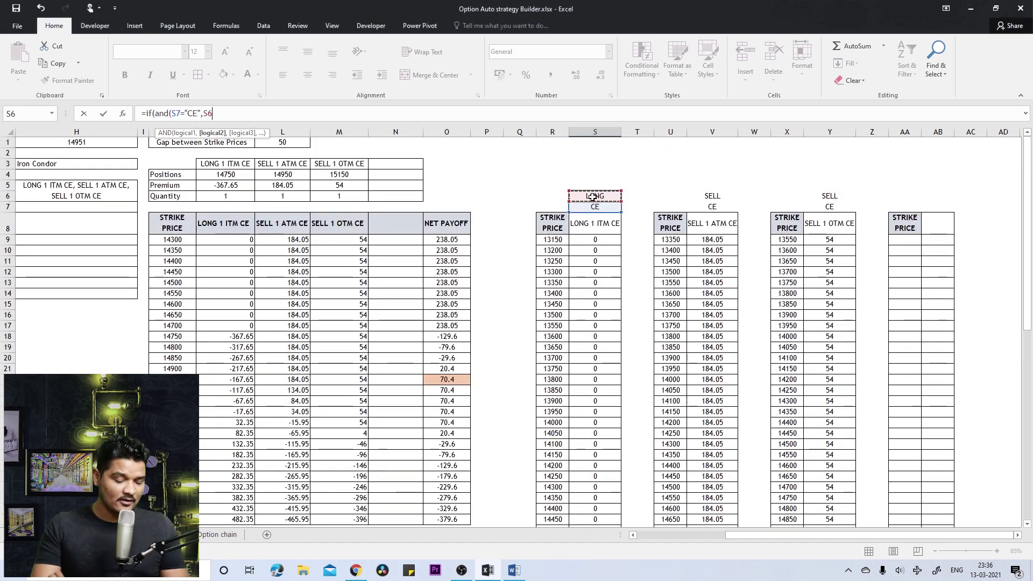
type("=Long")
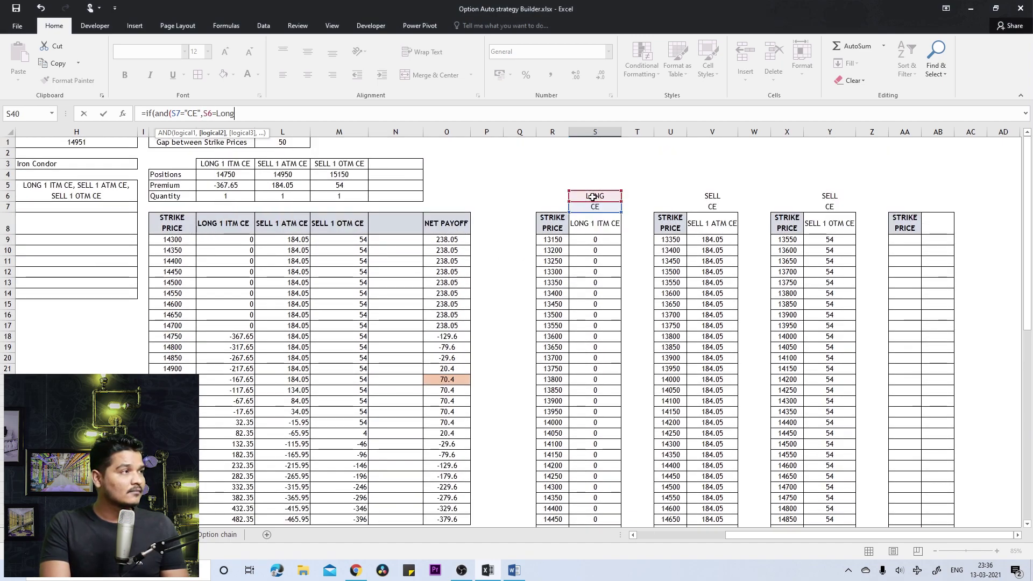
key("BackSpace")
key("BackSpace")
key("BackSpace")
key("BackSpace")
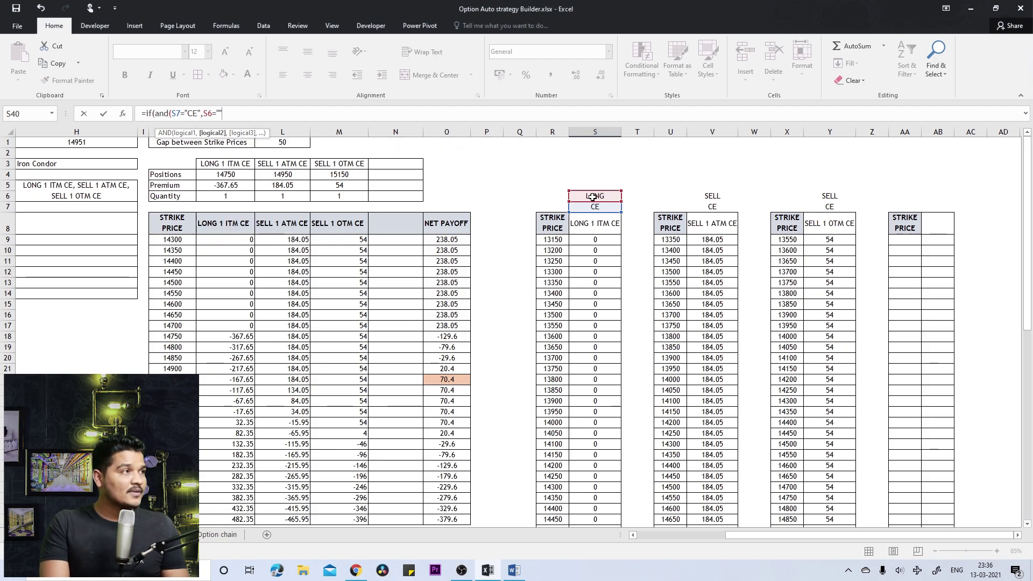
type("\"LONG")
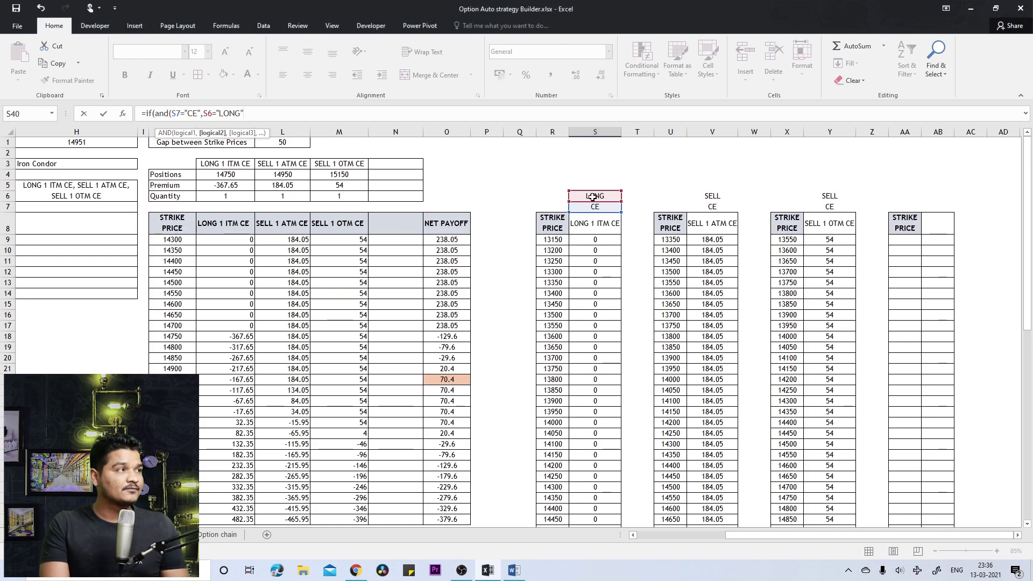
type("\")")
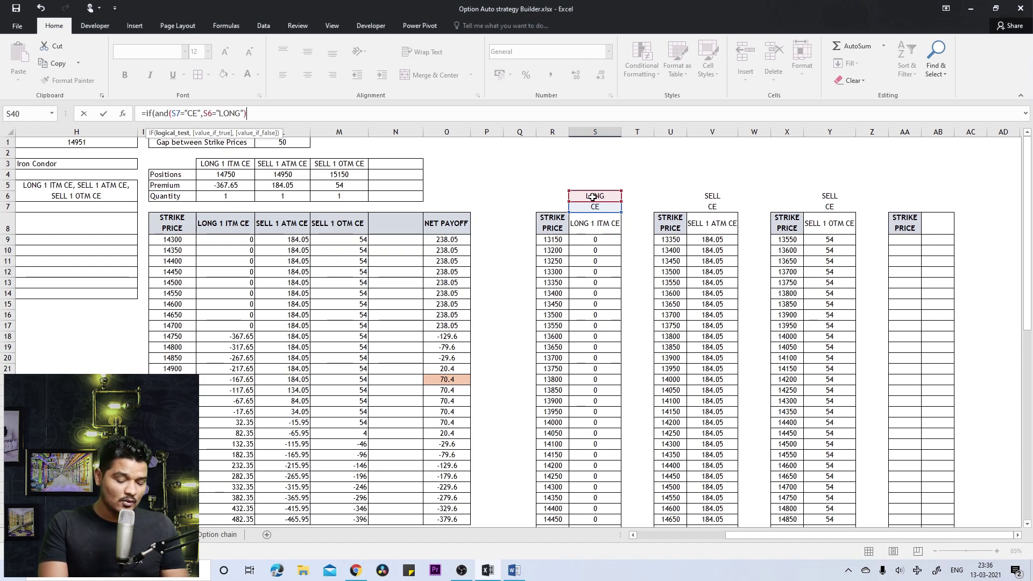
type(",")
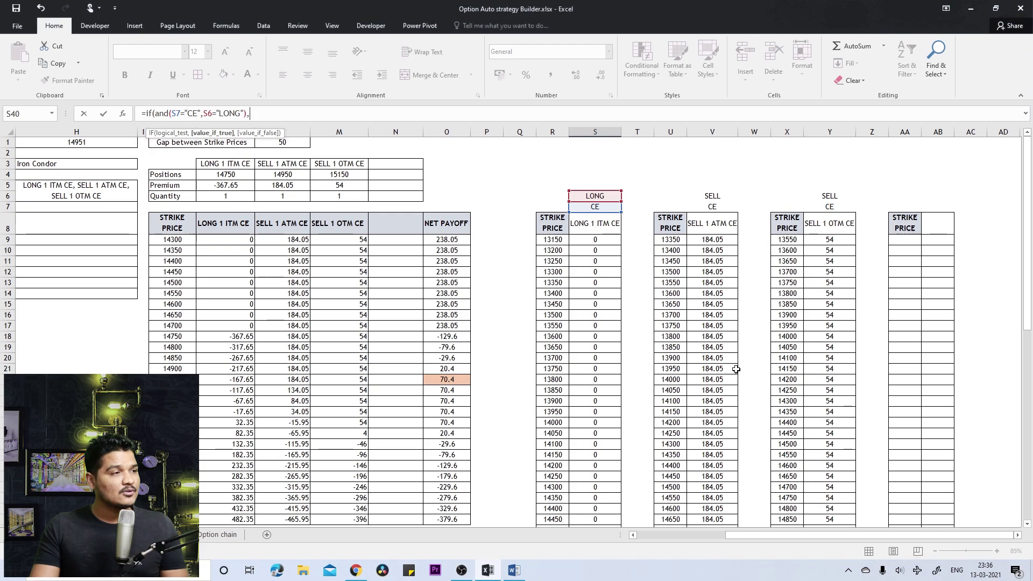
- Make the CE and LONG case of the S40 formula return S41
scroll(638, 446, "down", 3)
left_click(599, 477)
scroll(288, 239, "up", 3)
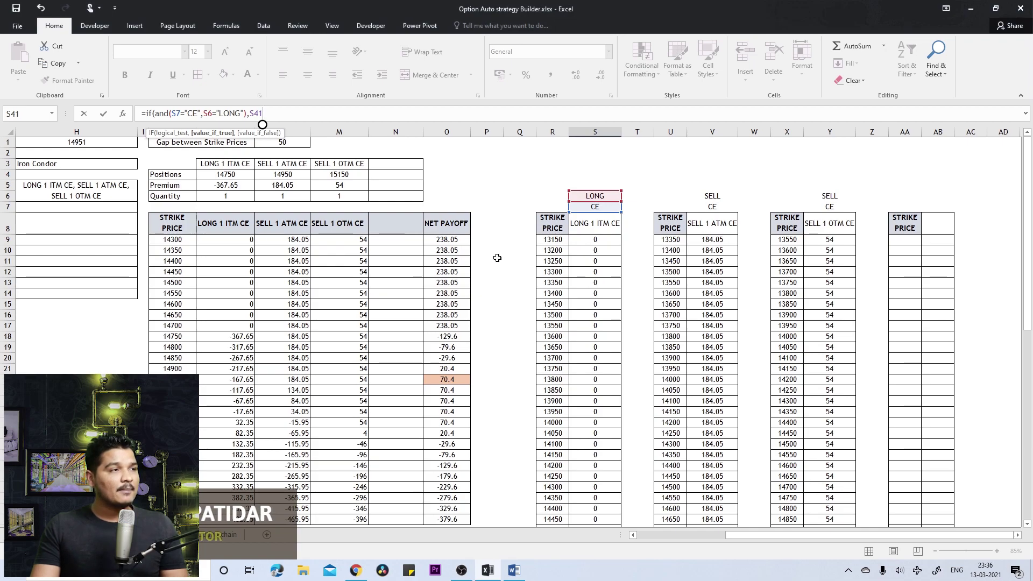
scroll(594, 361, "down", 2)
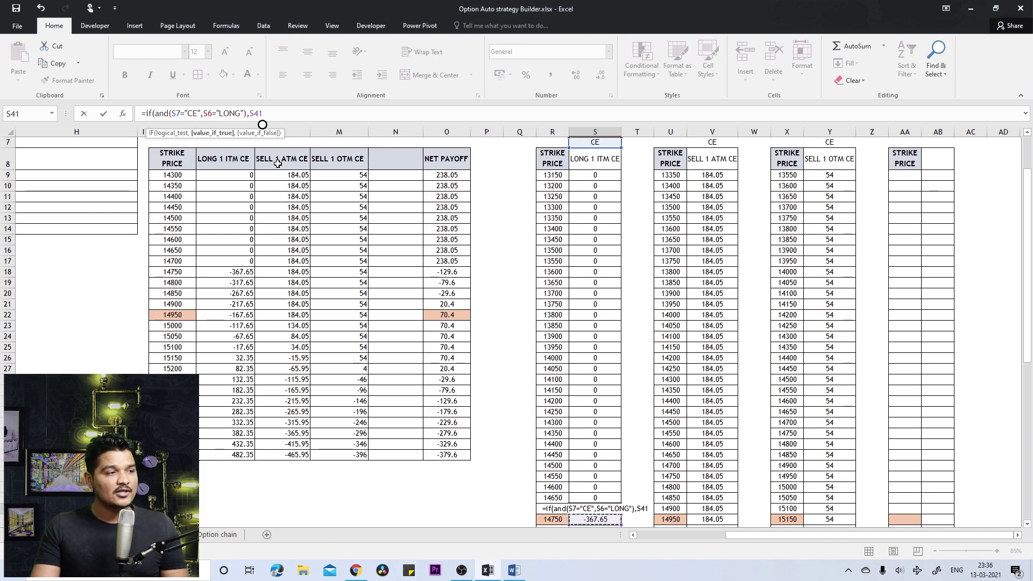
scroll(278, 164, "up", 2)
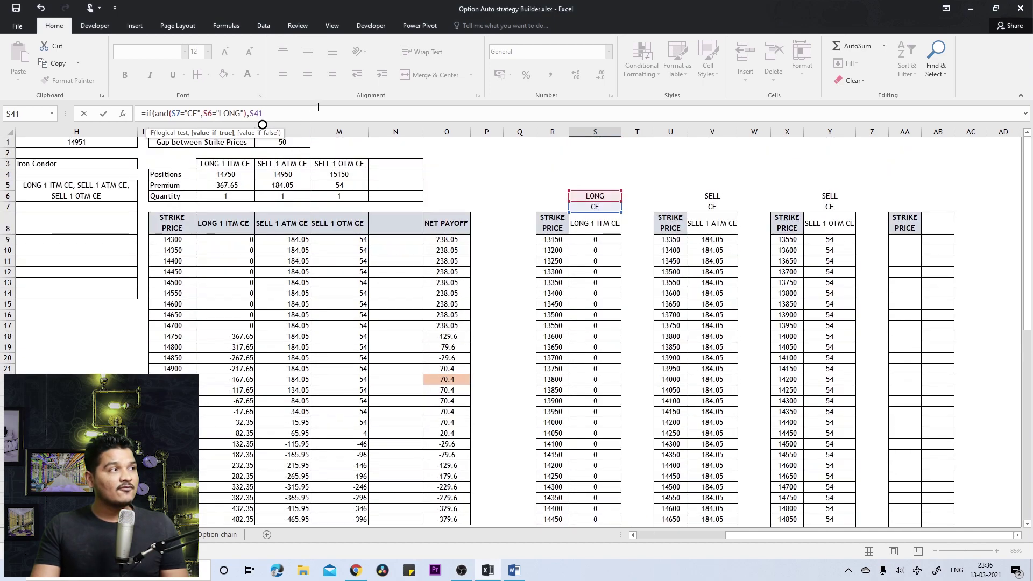
type(",")
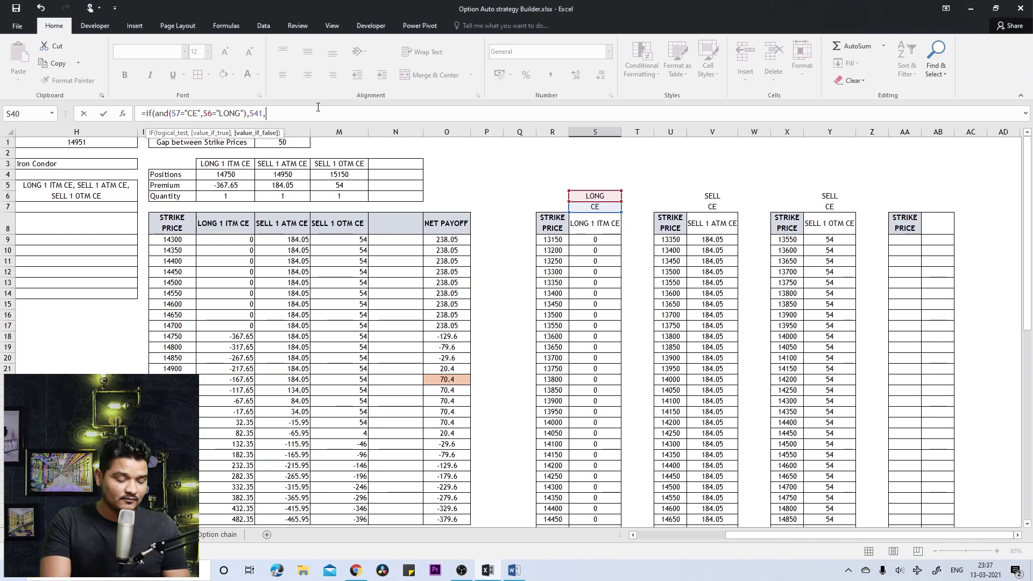
- Nest a second IF in the S40 formula by reusing the first test, with the condition changed to AND(S7="CE",S6="SELL")
type("IF")
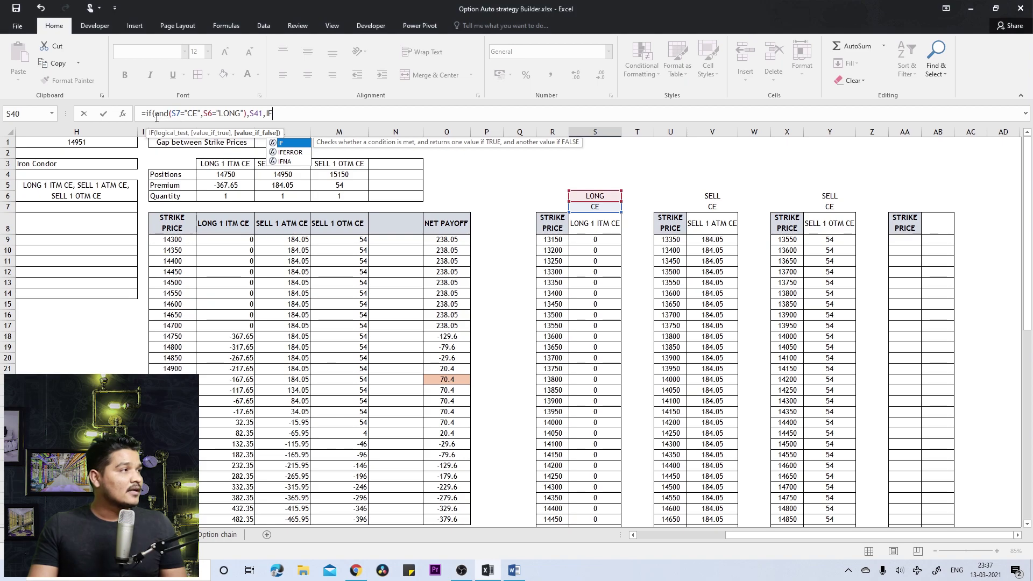
left_click_drag(145, 114, 248, 114)
key("ctrl+c")
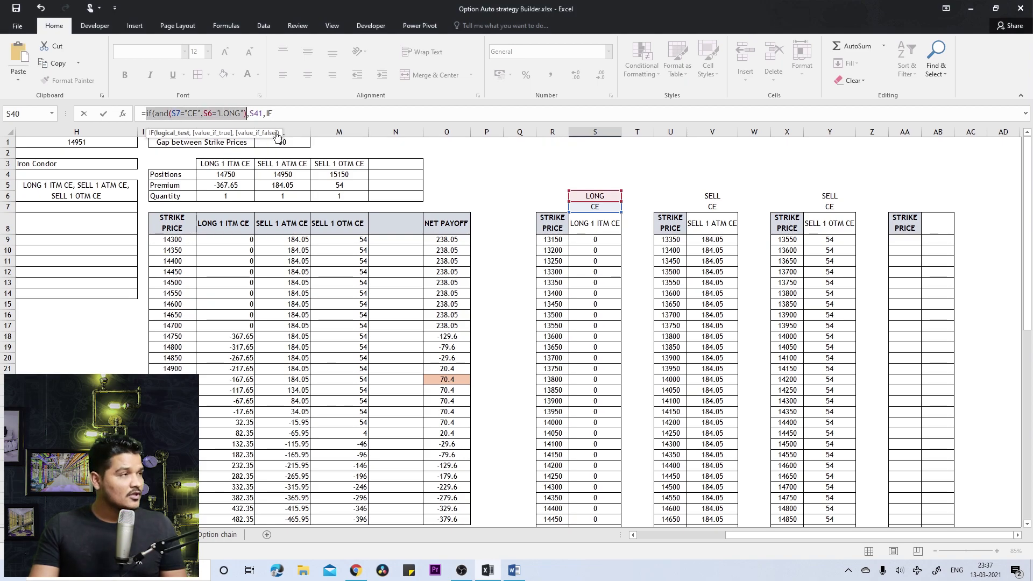
left_click(269, 113)
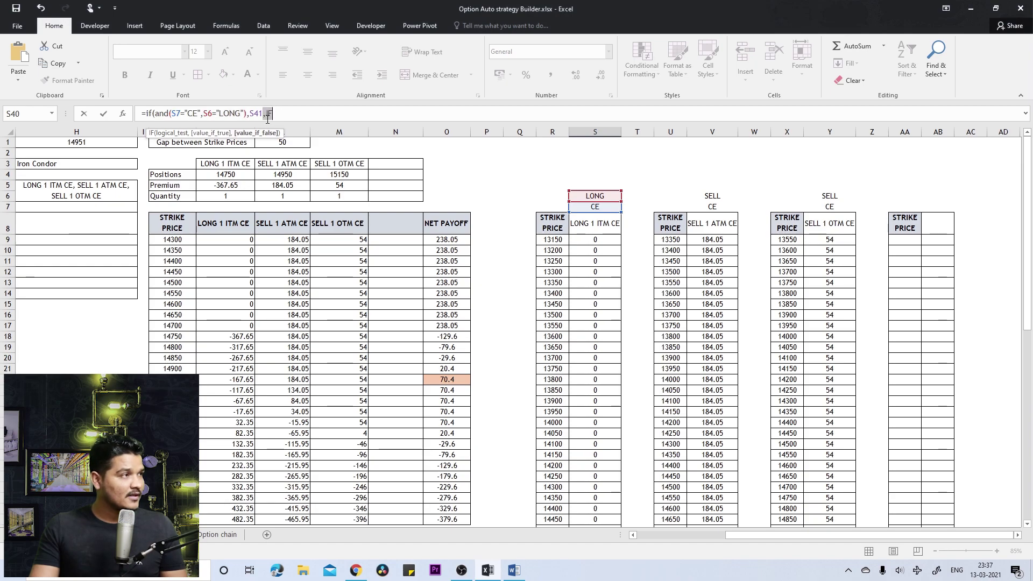
key("ctrl+v")
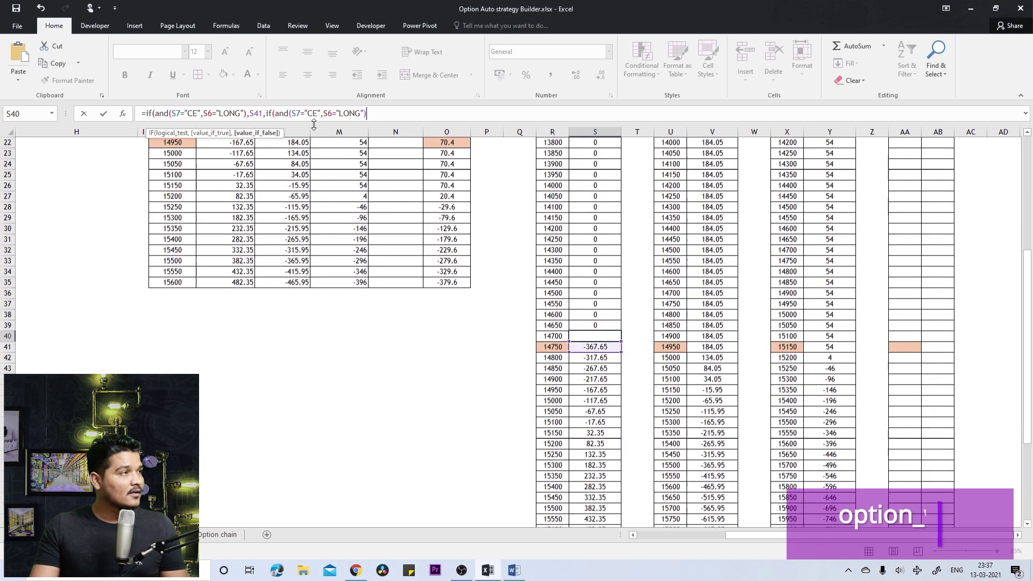
double_click(349, 114)
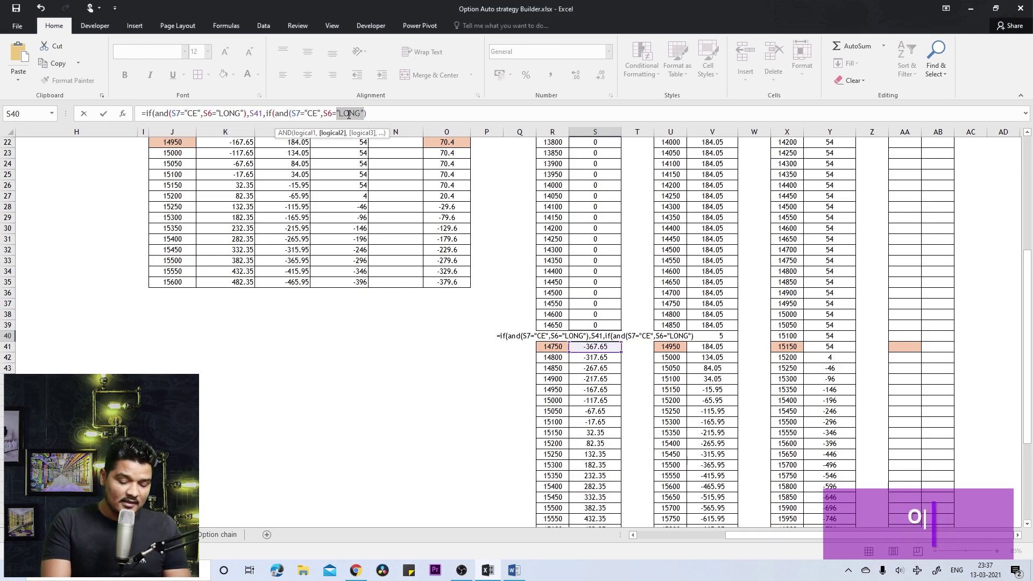
type("\"SELL")
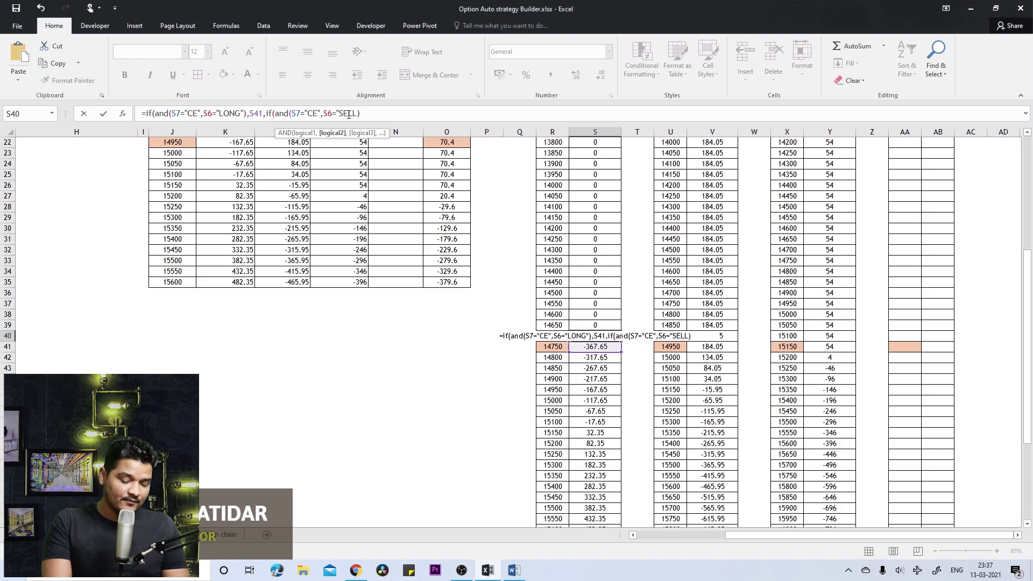
type("\"")
scroll(427, 249, "up", 2)
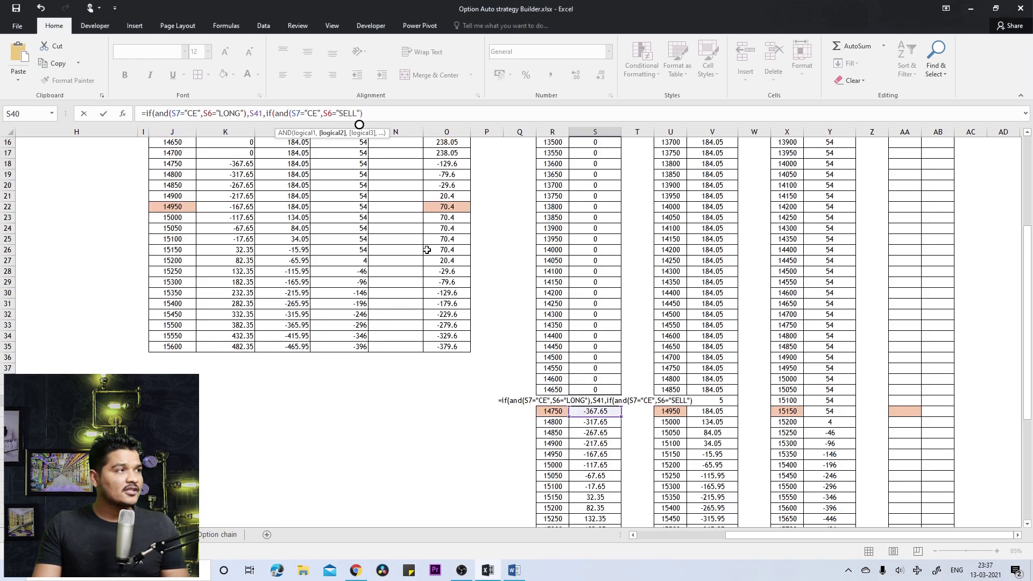
scroll(427, 250, "up", 4)
type(")")
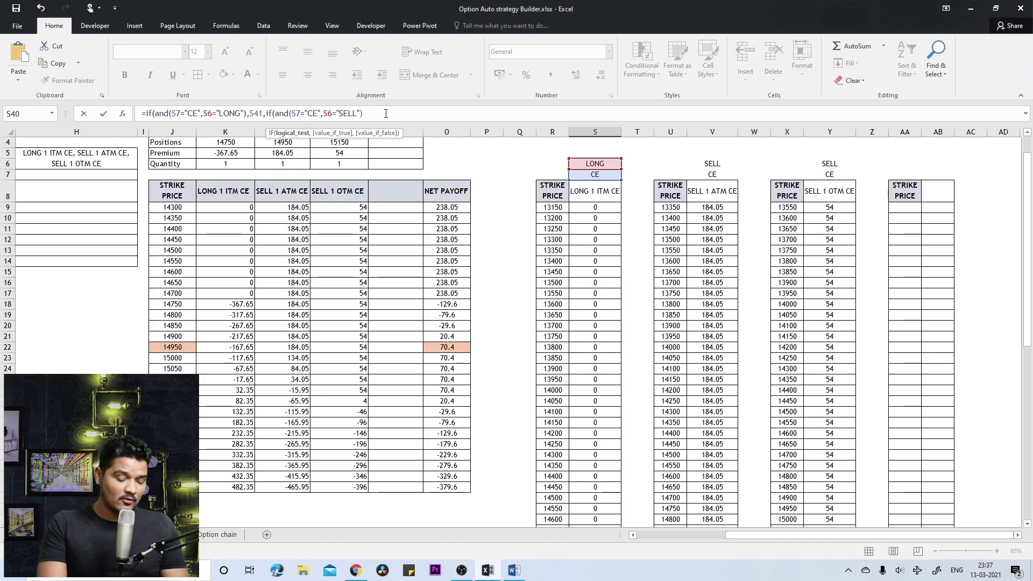
- Return S41 as the true value of the CE and SELL condition
type(",")
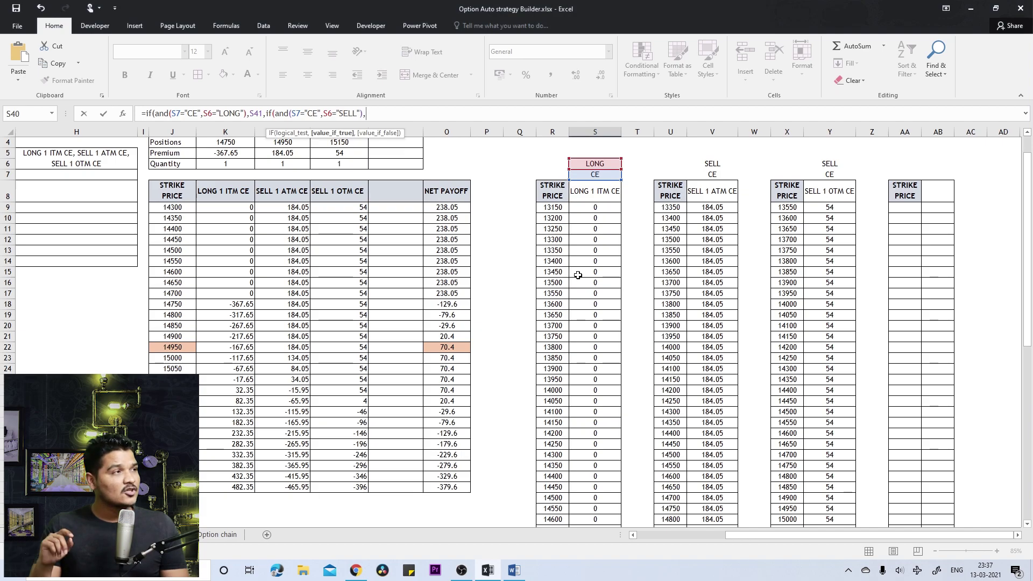
type("S4")
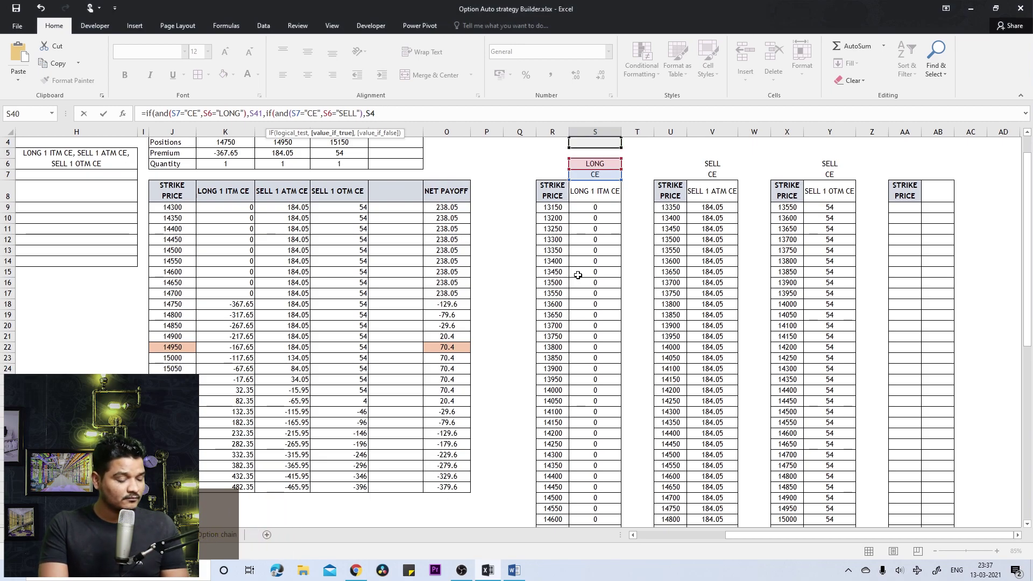
type("1")
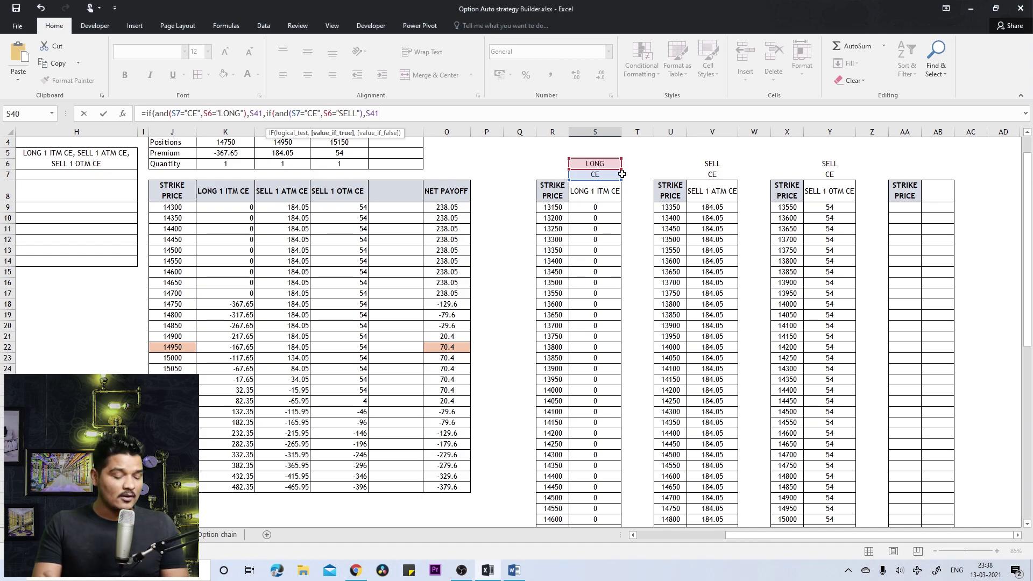
- Nest a third IF in the S40 formula from the copied test, with the condition AND(S7="PE",S6="LONG")
type(",IF")
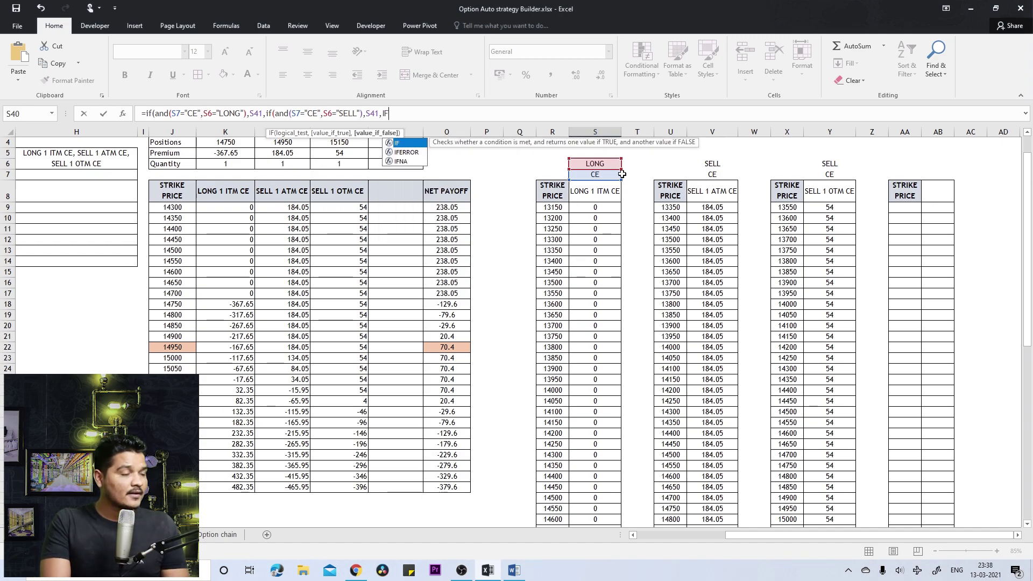
key("BackSpace")
key("BackSpace")
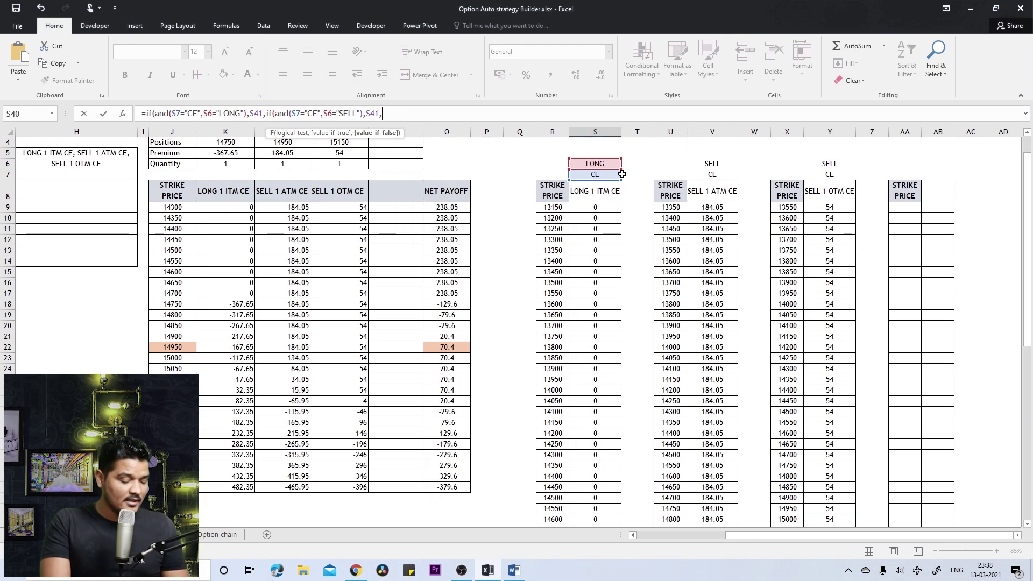
key("ctrl+v")
left_click(429, 114)
key("BackSpace")
type("p")
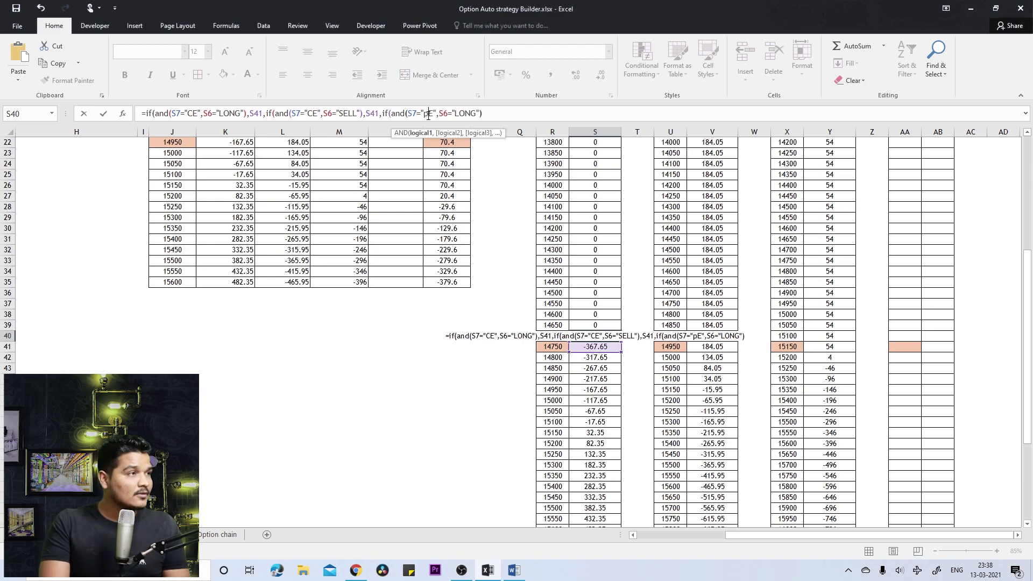
key("BackSpace")
type("P")
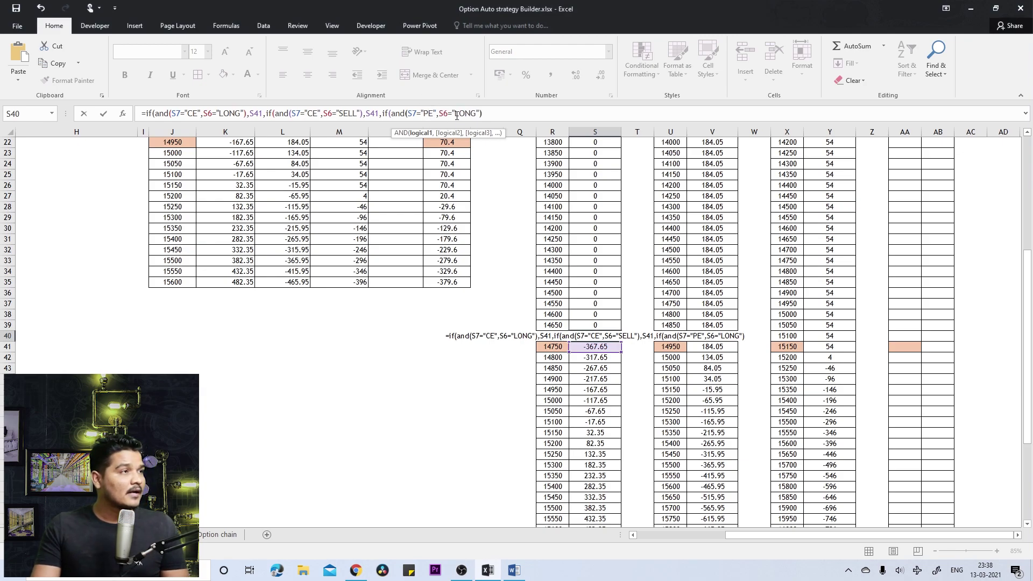
left_click_drag(456, 116, 474, 116)
type("s")
key("BackSpace")
type("LONG")
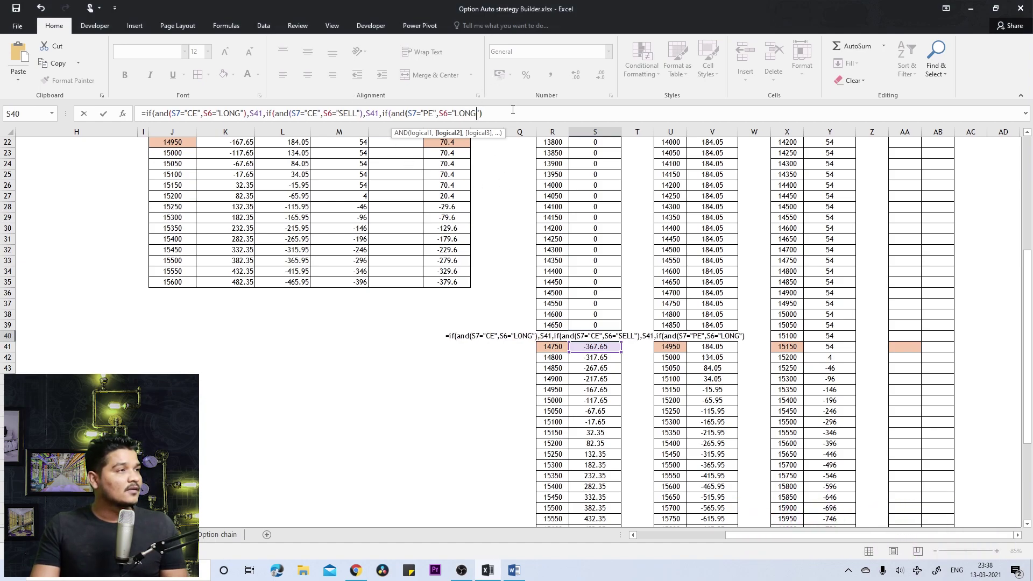
left_click(514, 117)
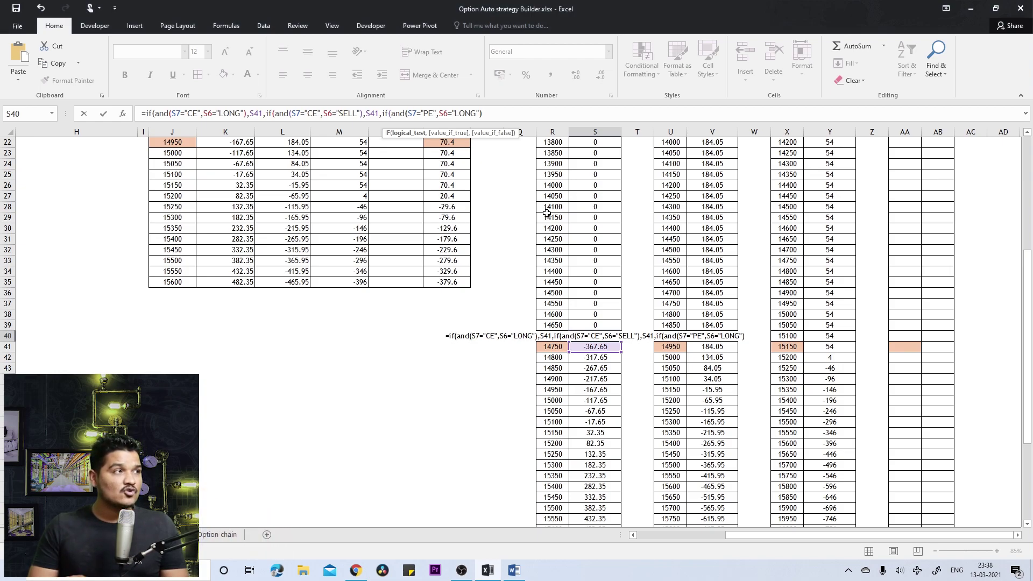
- Make the PE and LONG case return S41+L1*K6, using the strike gap in L1 and the quantity in K6
type(",")
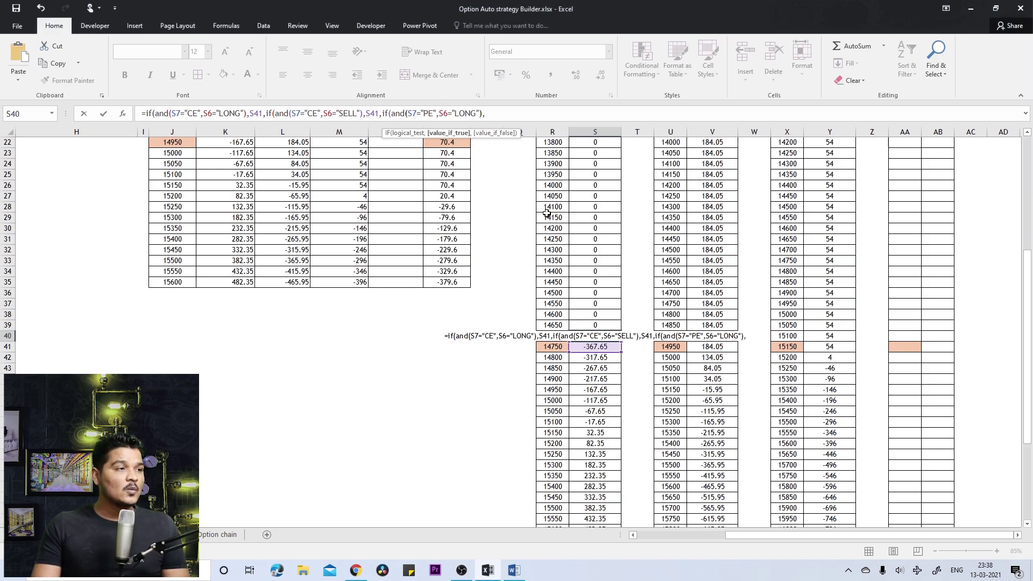
left_click(602, 346)
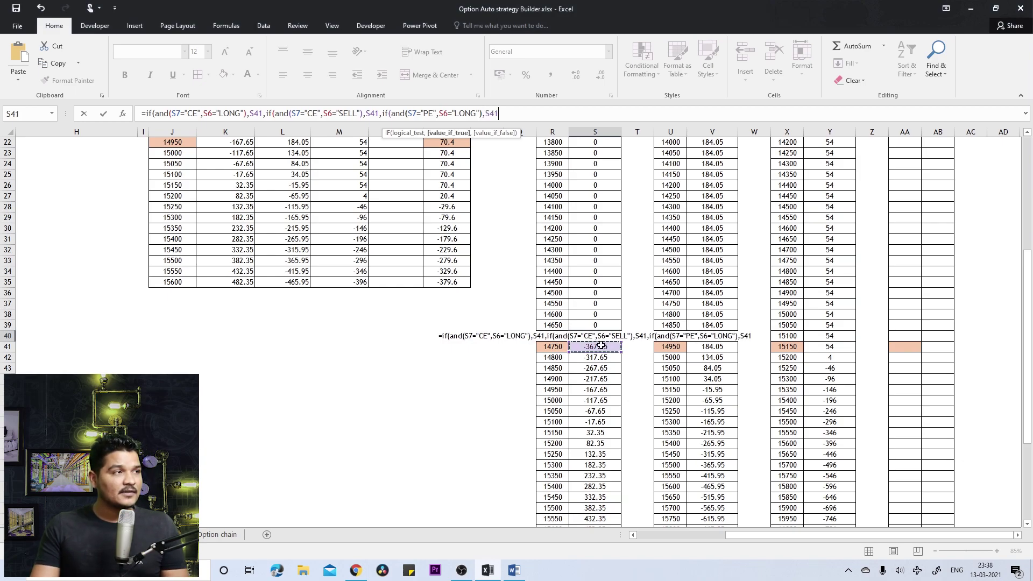
type("+")
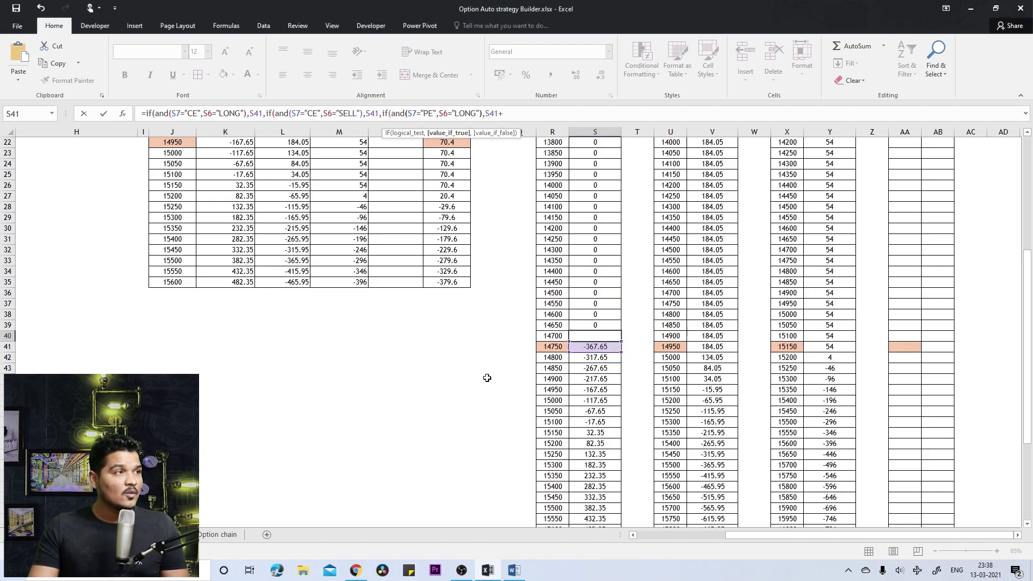
scroll(493, 375, "up", 7)
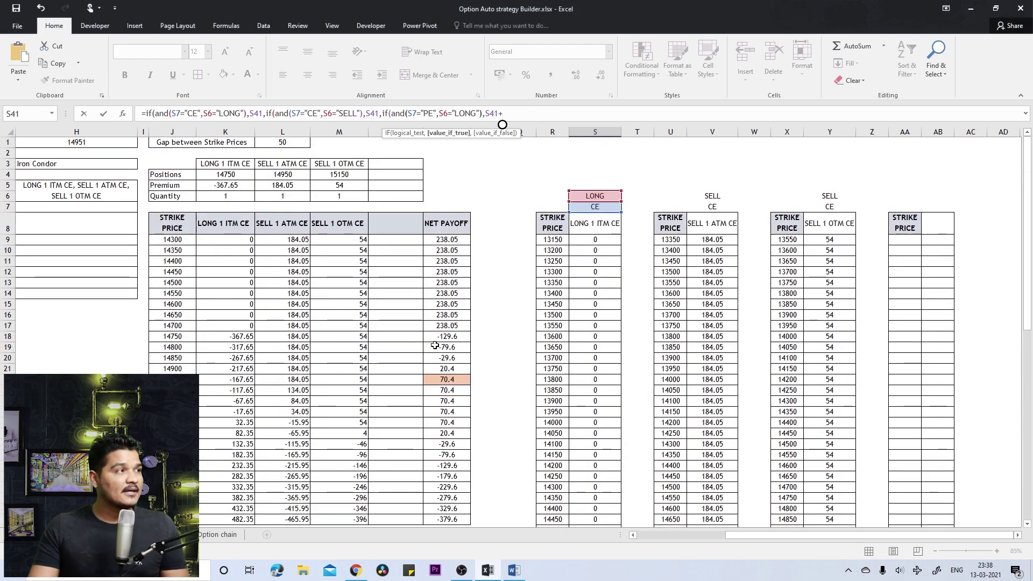
left_click(287, 143)
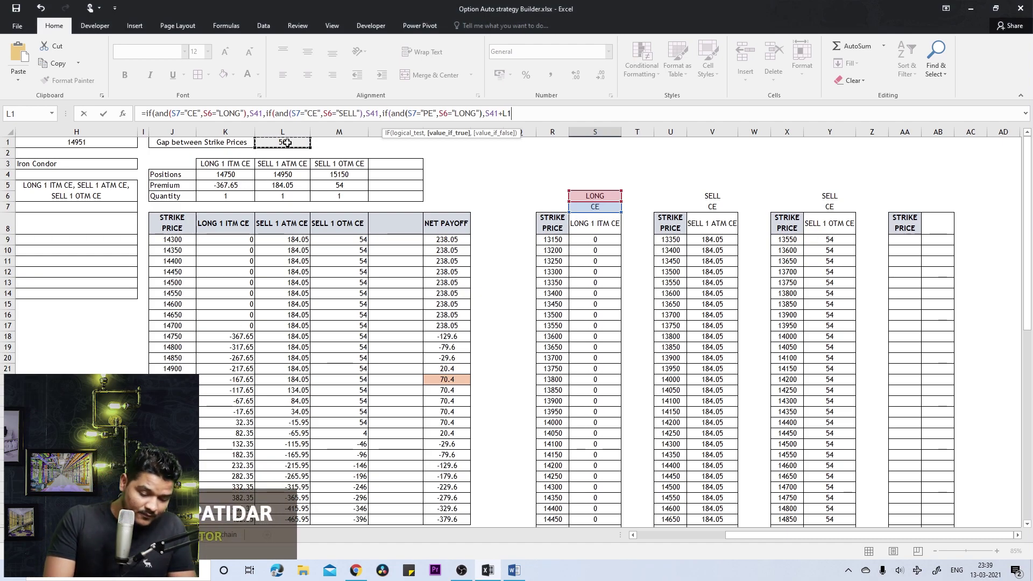
type("*")
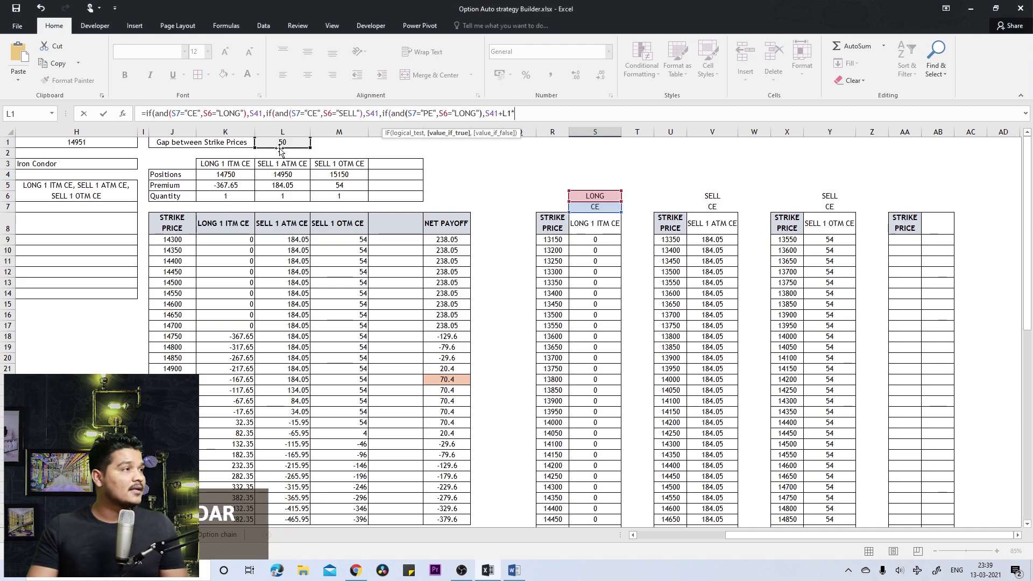
left_click(237, 195)
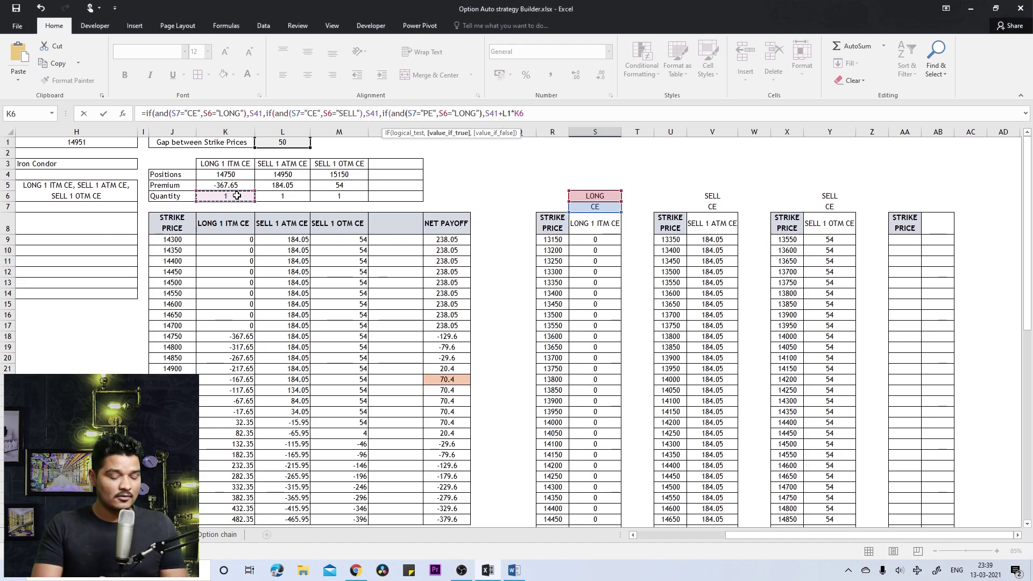
type(",")
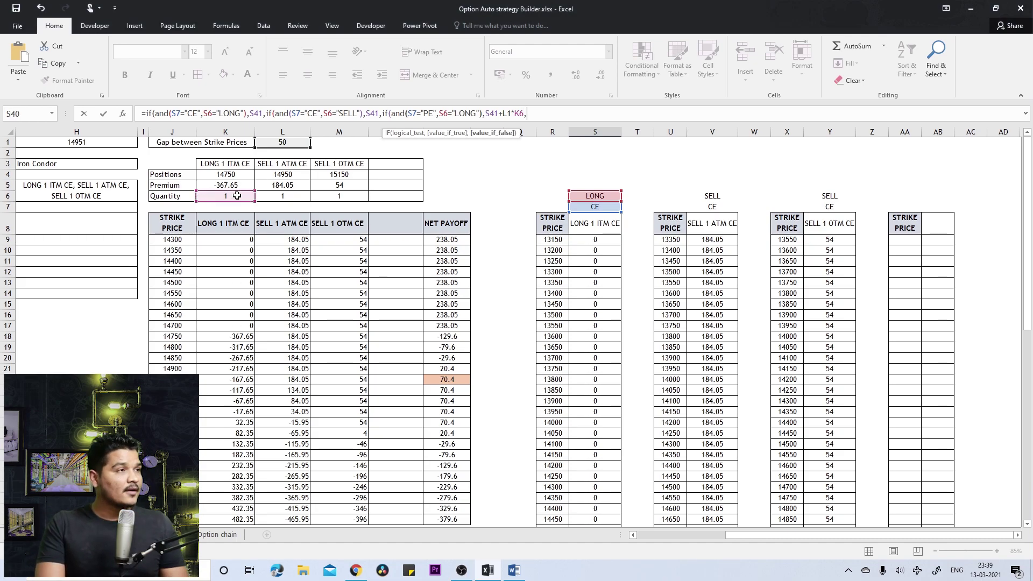
- Nest a fourth IF in the S40 formula from the copied test, with the condition AND(S7="PE",S6="SELL")
key("ctrl+v")
double_click(574, 113)
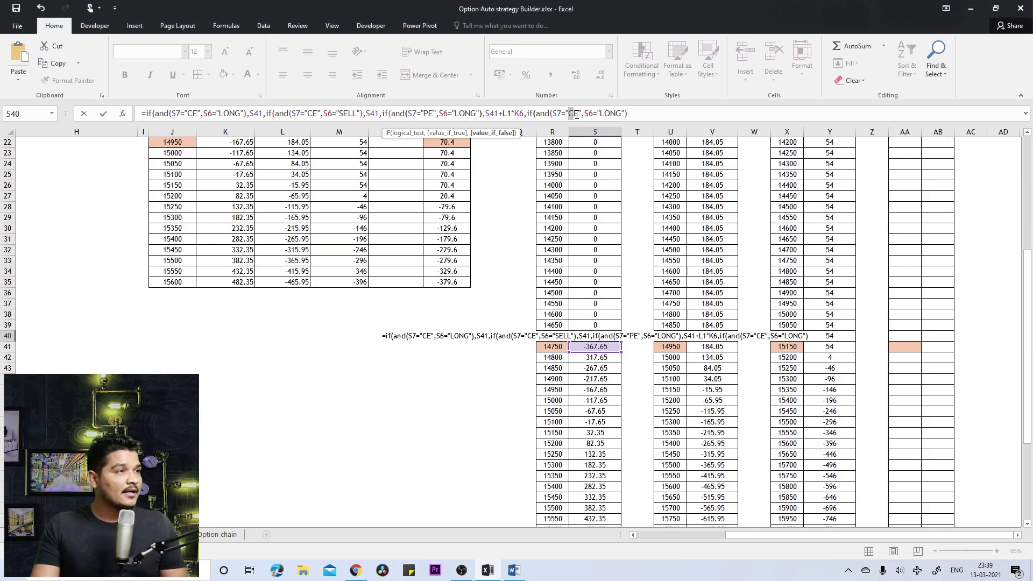
type("PE")
left_click_drag(600, 116, 624, 119)
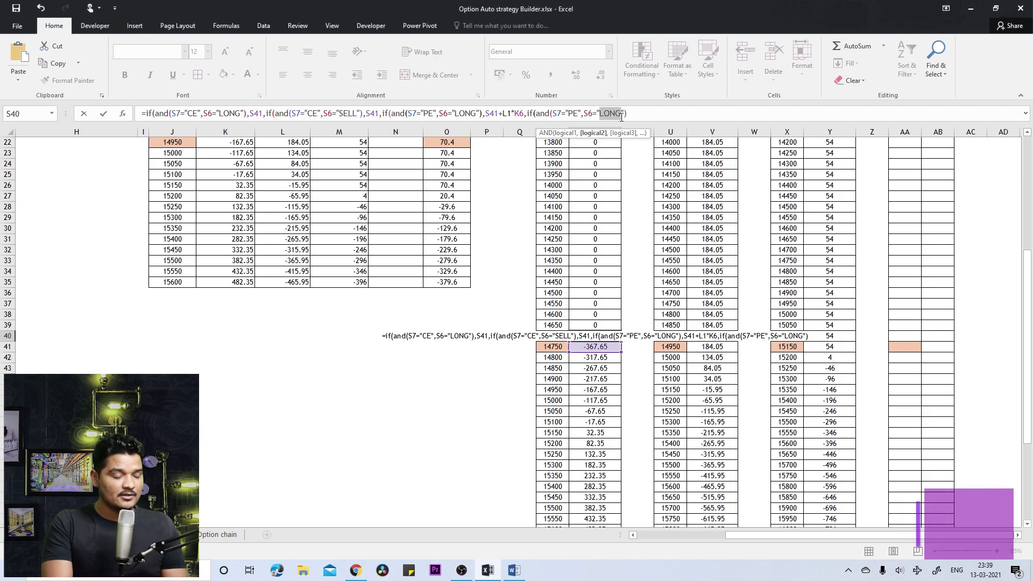
type("SELL")
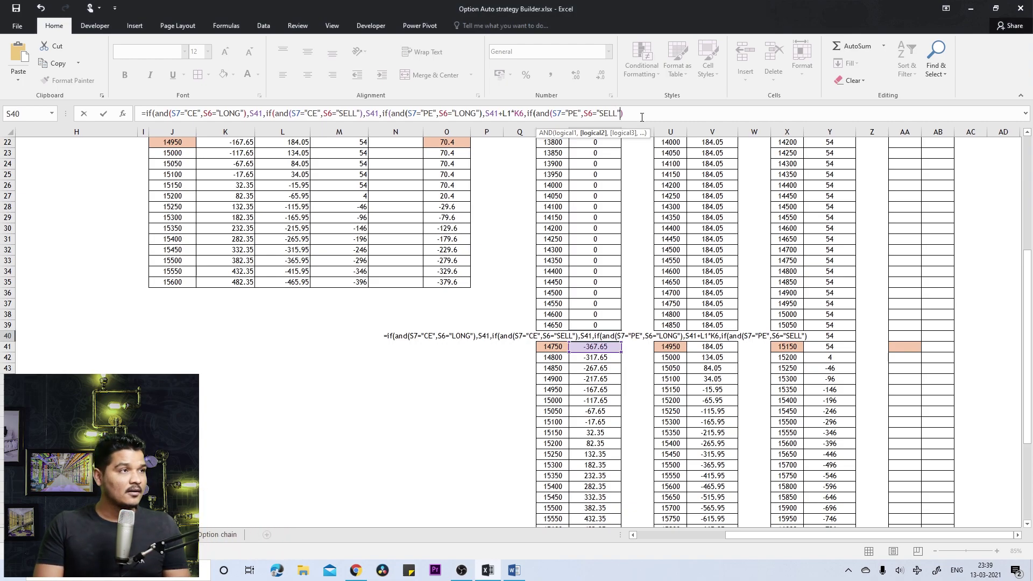
- Reuse the expression S41+L1*K6 for the PE and SELL case, changing it to S41-L1*K6
type(",")
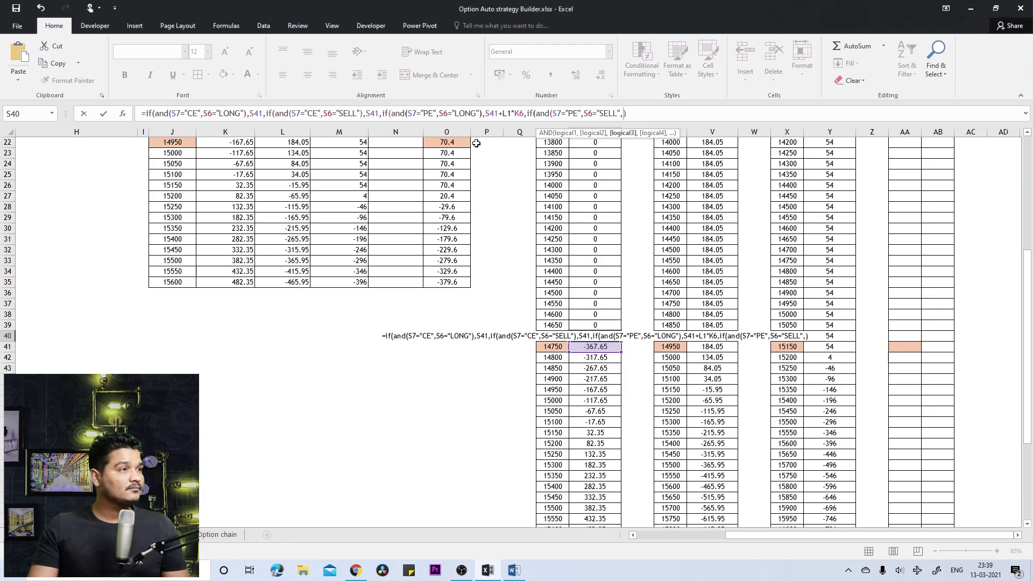
left_click_drag(486, 115, 523, 116)
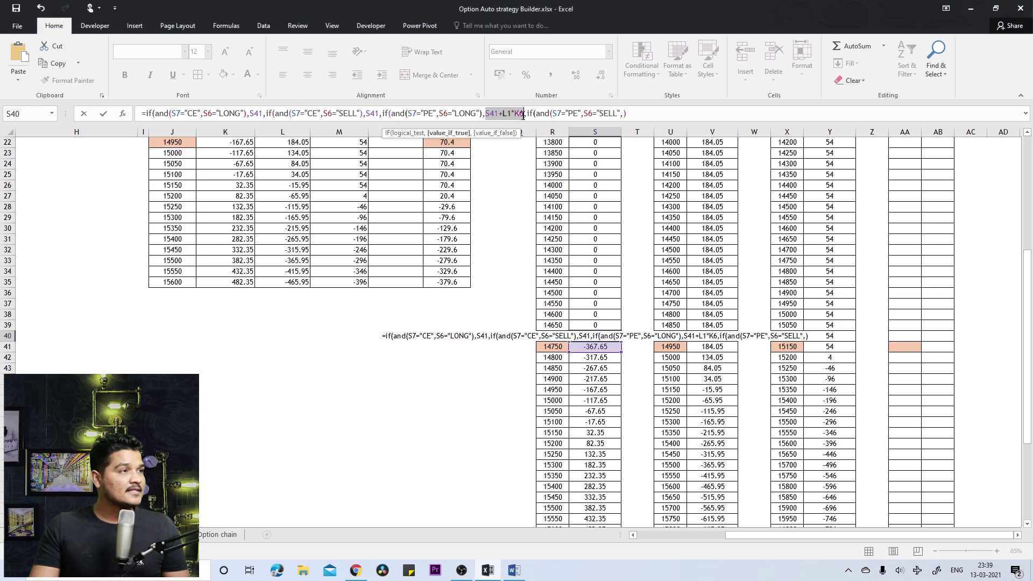
key("ctrl+c")
left_click(626, 114)
key("ctrl+v")
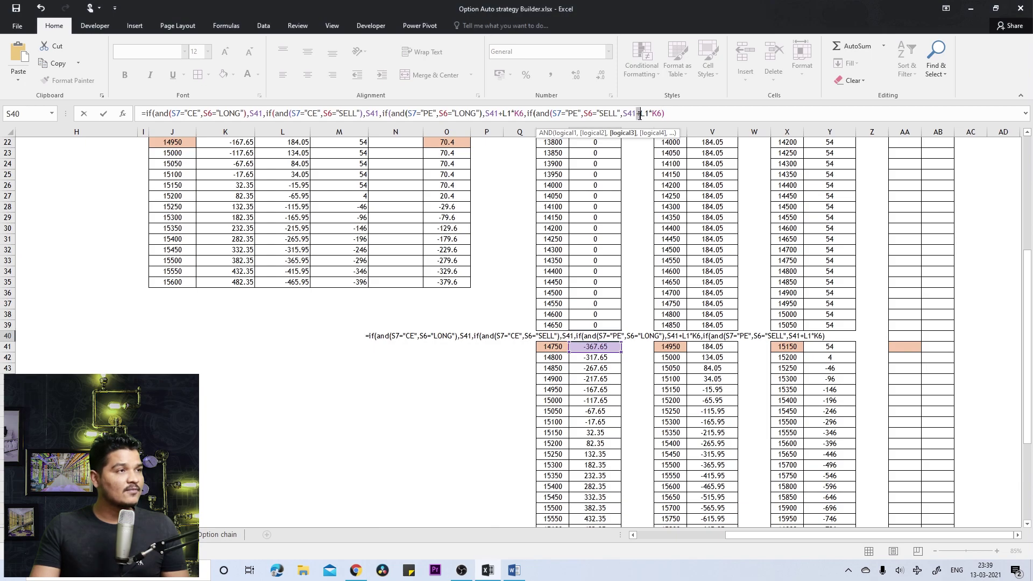
left_click(641, 114)
key("BackSpace")
type("-")
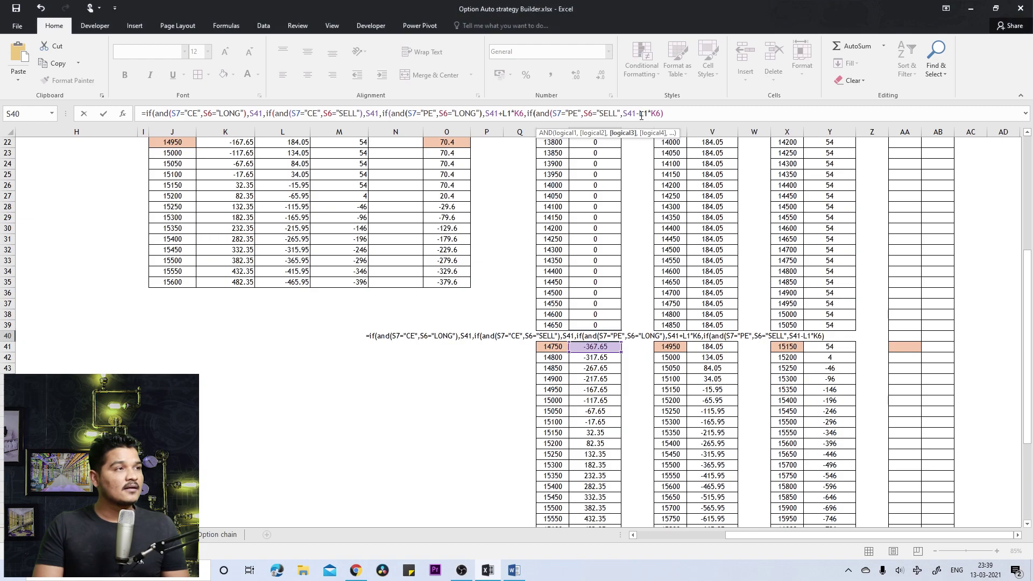
- Close the fourth AND condition right after S6="SELL" so that S41-L1*K6 falls outside the test
left_click(672, 113)
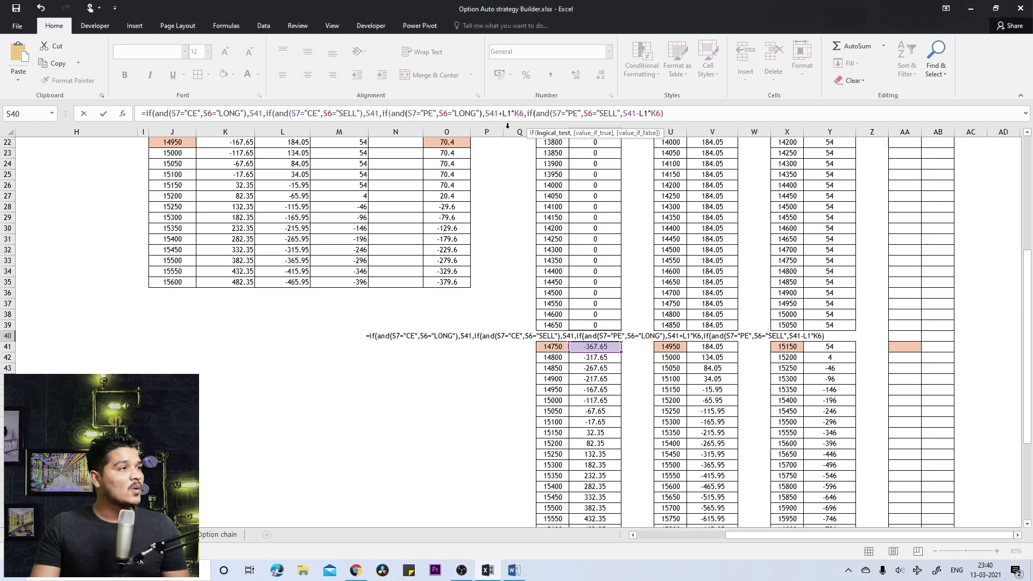
left_click(620, 114)
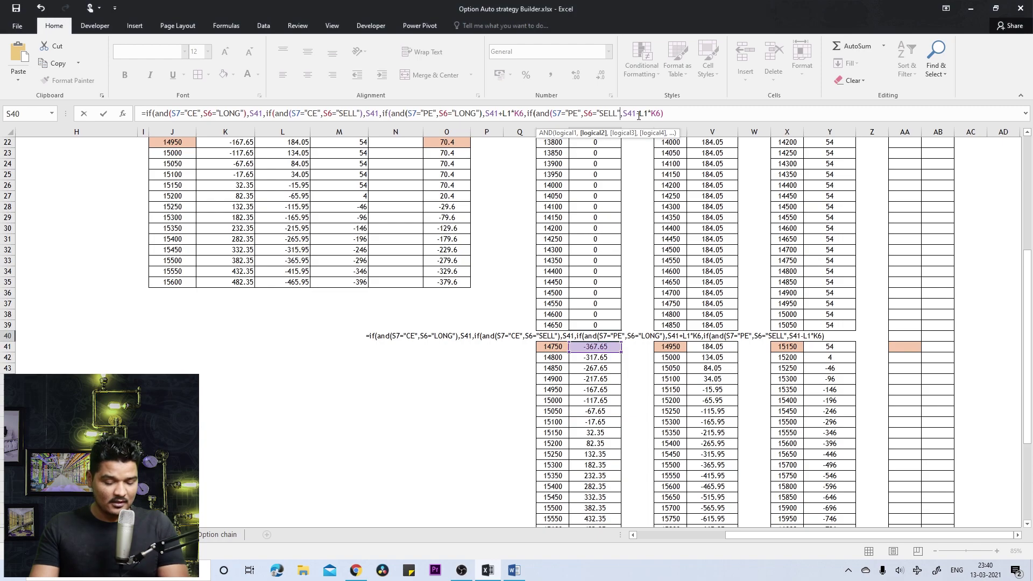
type(")")
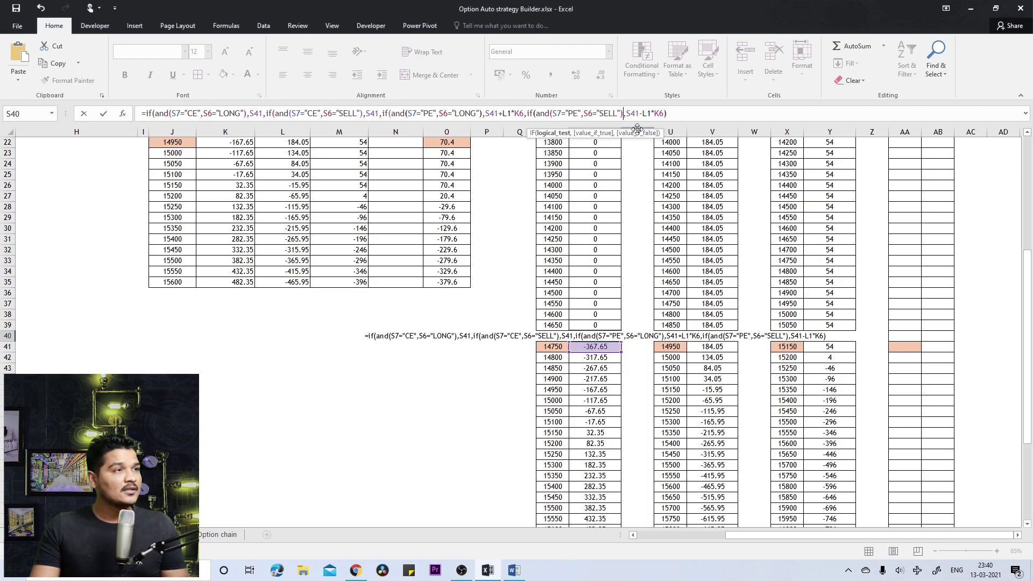
left_click(663, 117)
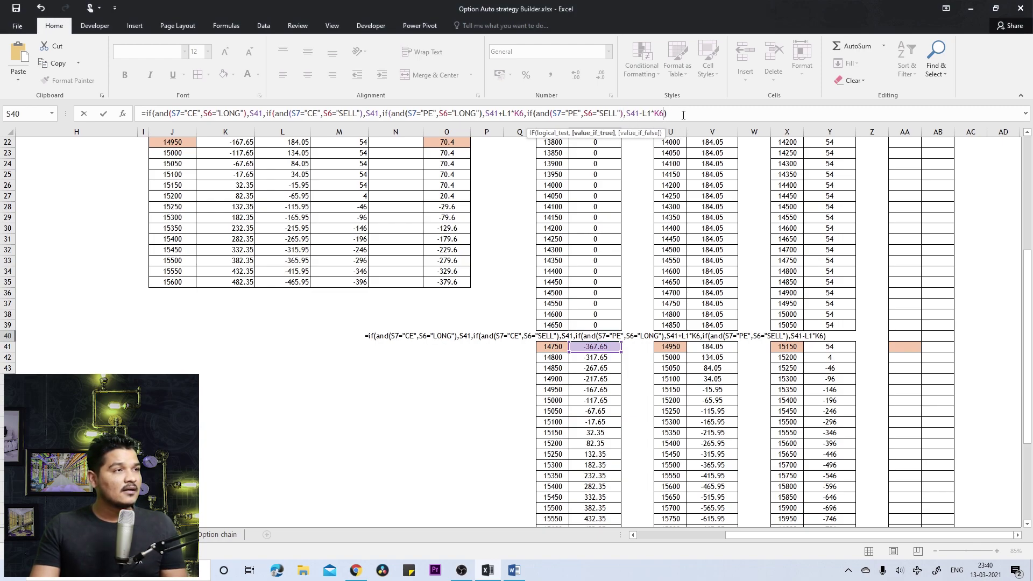
- Return an empty string "" when no condition matches, close all four nested IFs and enter the S40 formula
type(",")
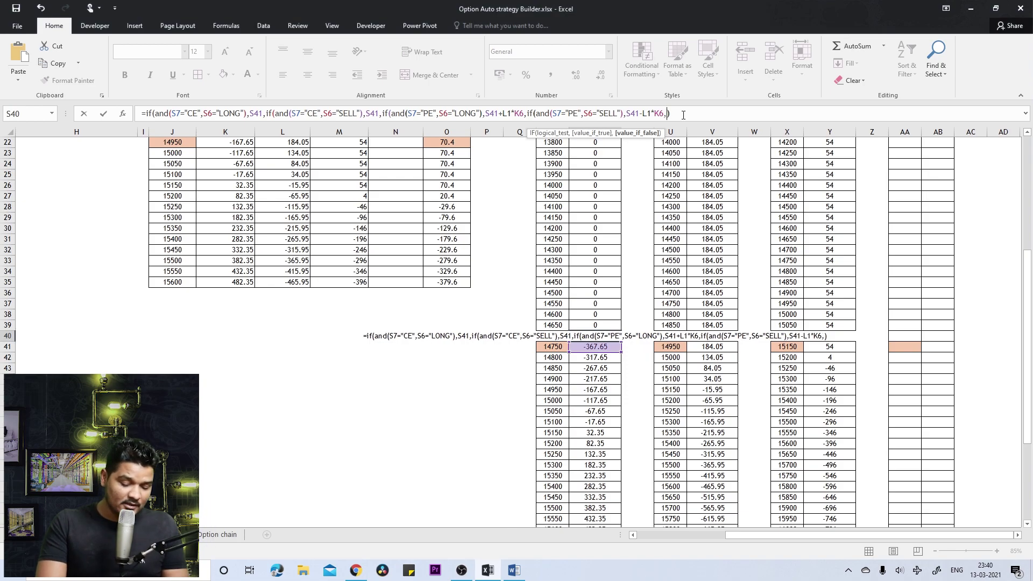
type("\"\"")
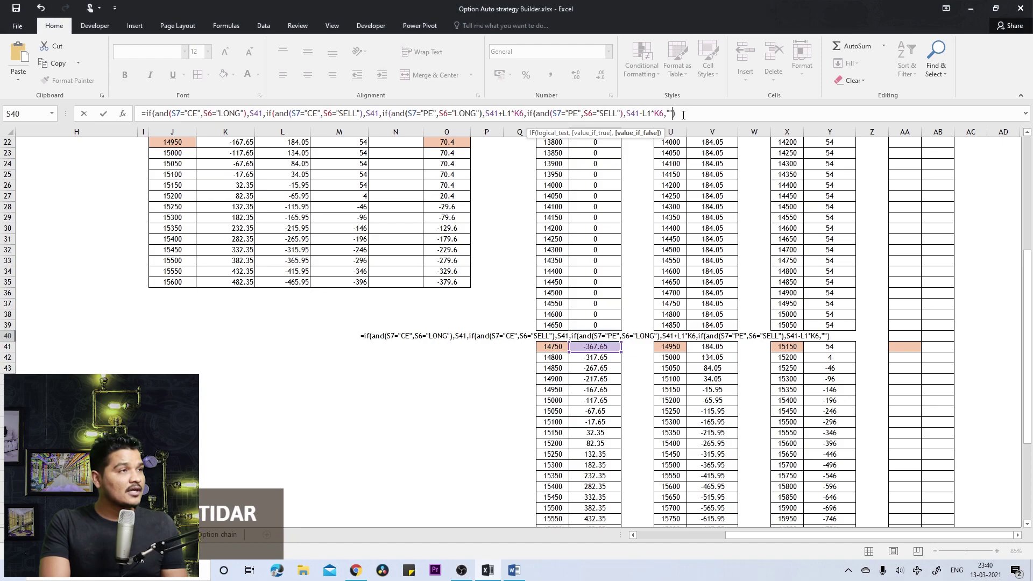
type(")))")
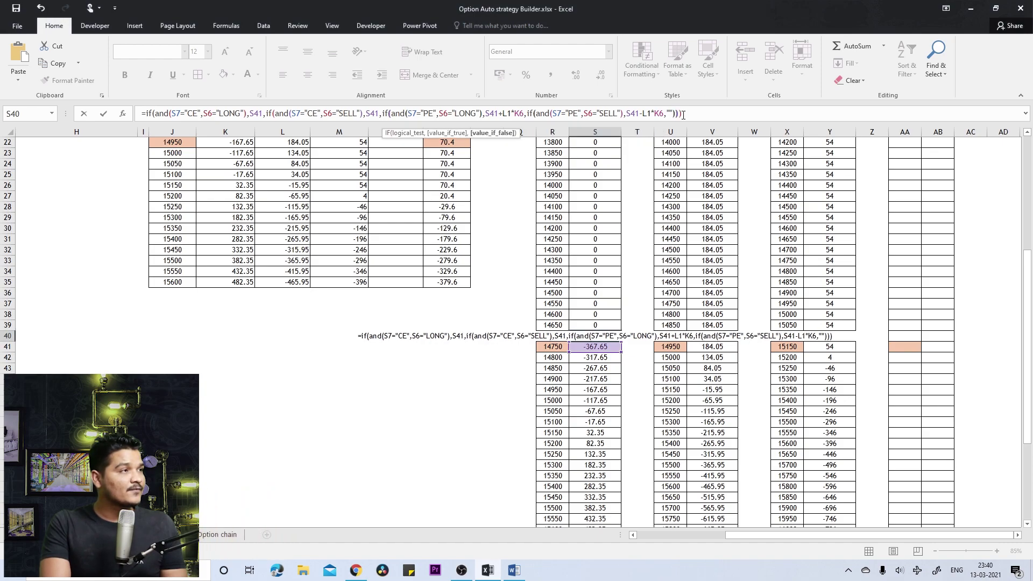
type(")")
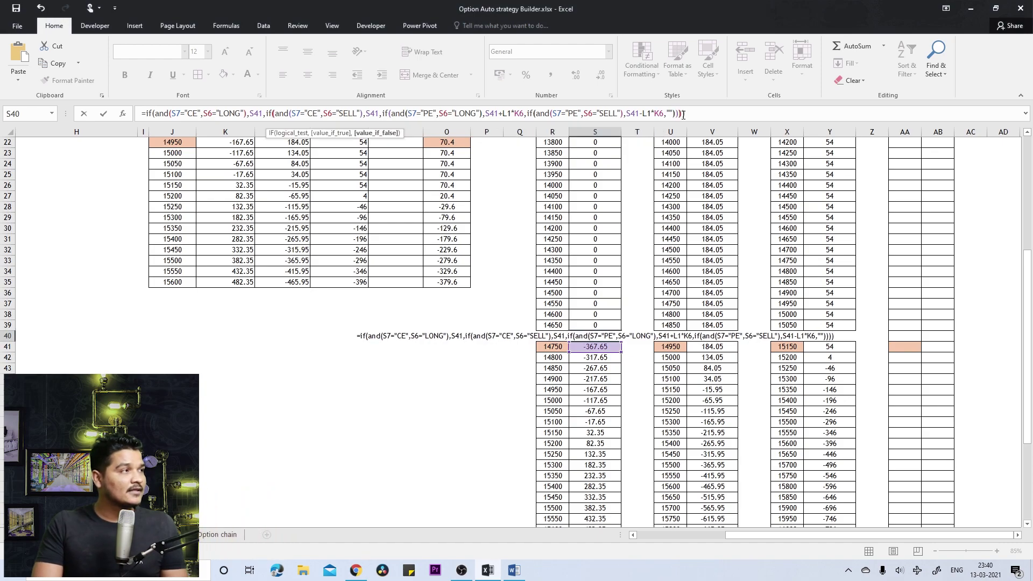
key("Return")
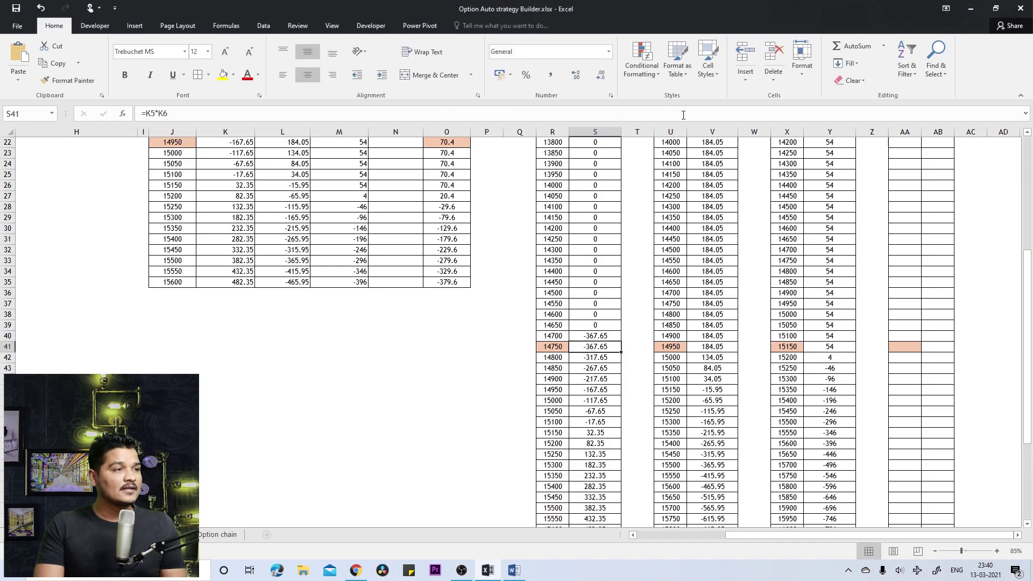
- Fill the S40 formula upward through the LONG 1 ITM CE column to S9
scroll(642, 426, "up", 3)
left_click(617, 434)
left_click_drag(622, 435, 587, 185)
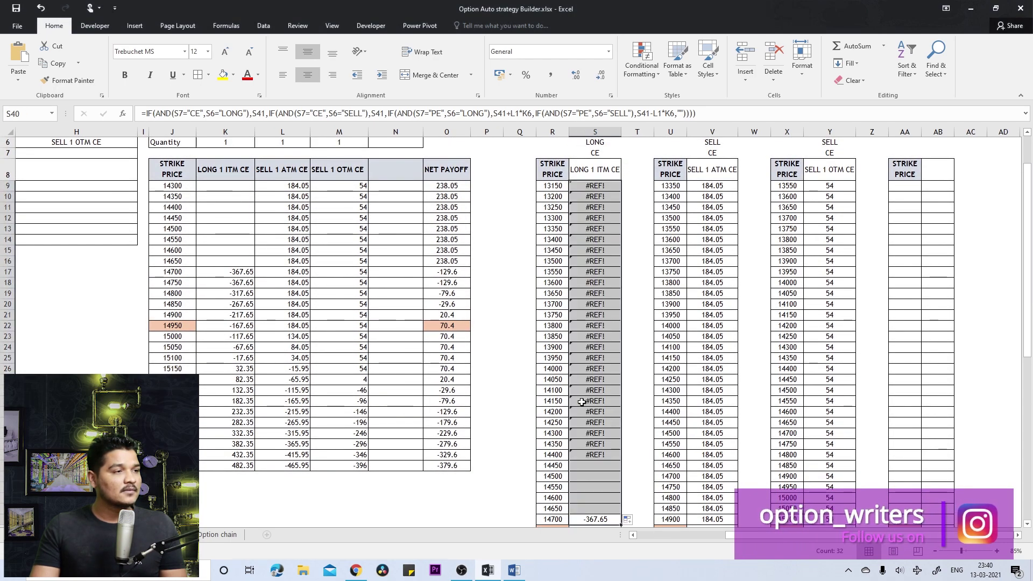
scroll(581, 402, "down", 3)
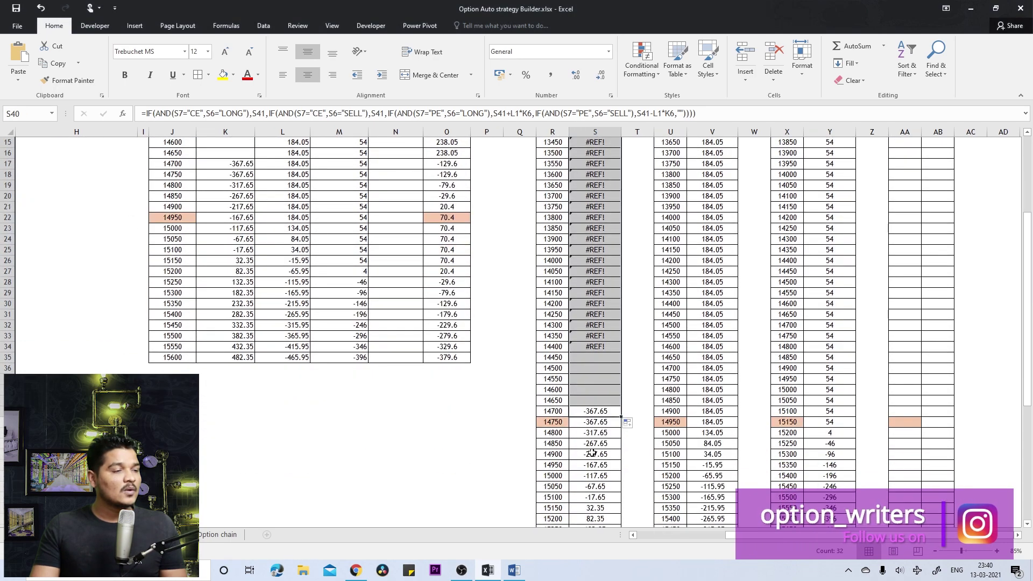
- Make the strike gap reference absolute as $L$1 in both PE results of the S40 formula
left_click(595, 412)
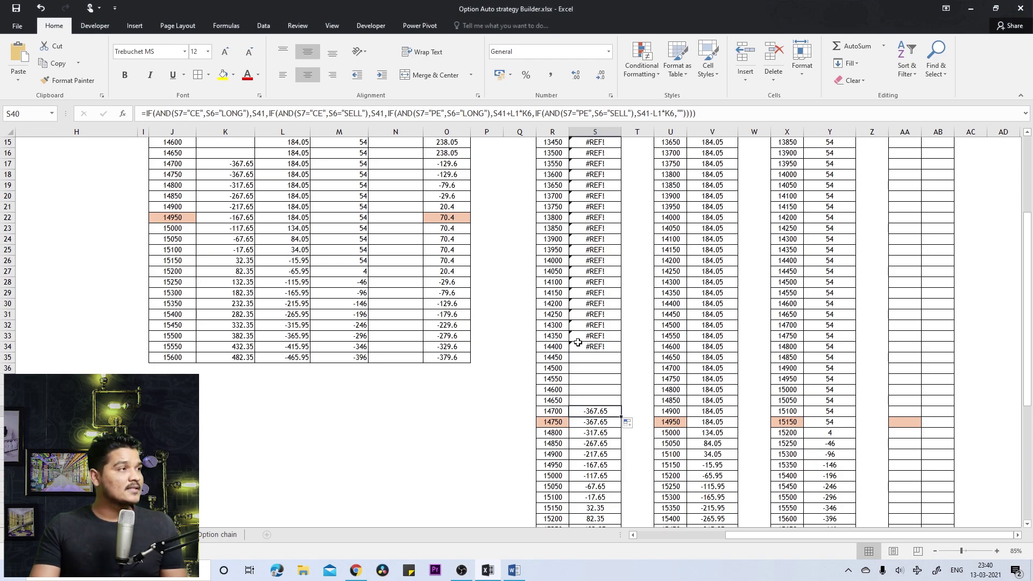
scroll(459, 285, "up", 4)
scroll(459, 285, "up", 1)
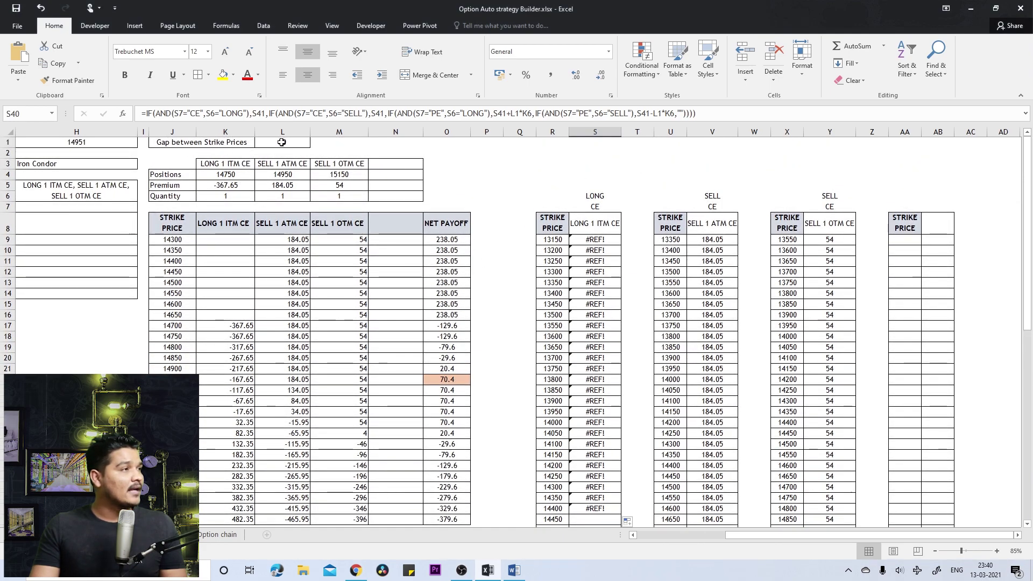
left_click(662, 117)
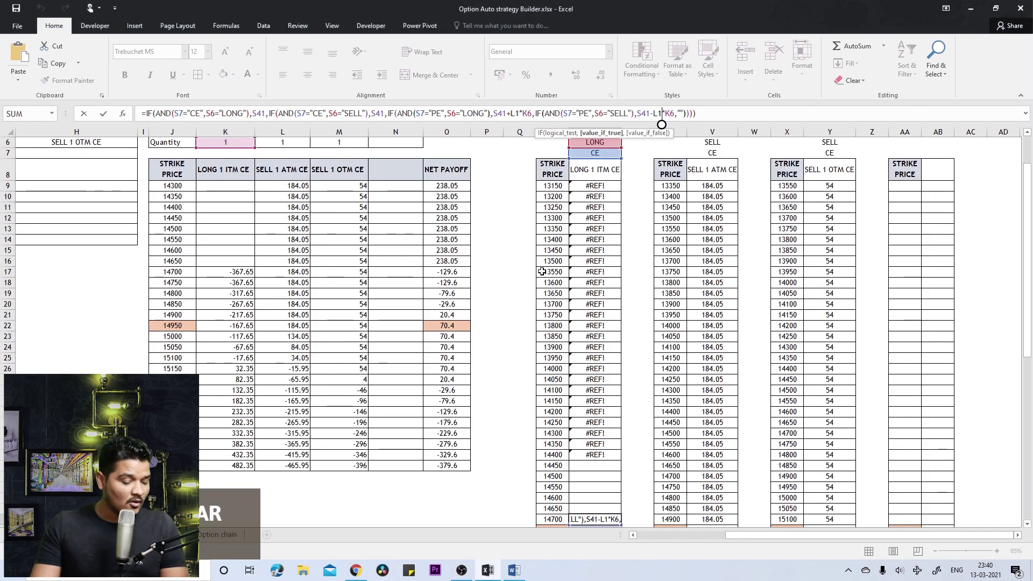
scroll(488, 281, "up", 2)
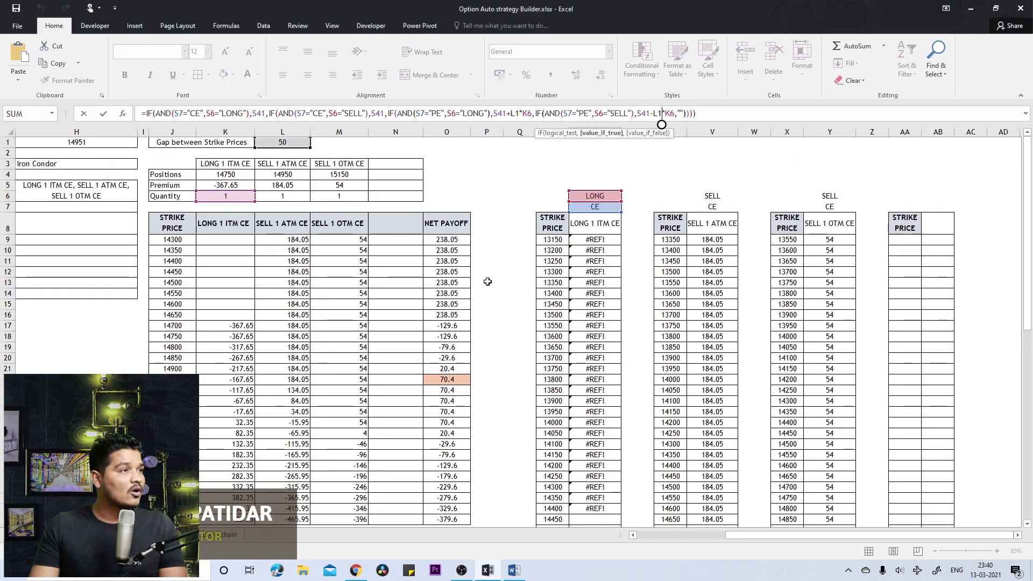
key("F4")
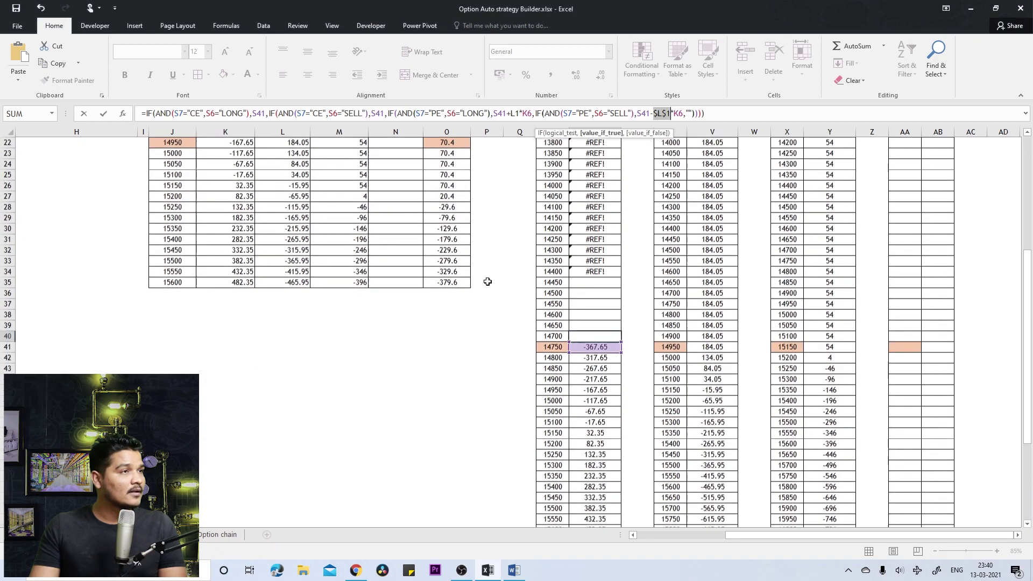
left_click(521, 112)
key("F4")
- Lock the rows in the CE and LONG test of the S40 formula, using S$7 and S$6
scroll(542, 224, "up", 1)
scroll(542, 224, "up", 5)
scroll(542, 226, "up", 1)
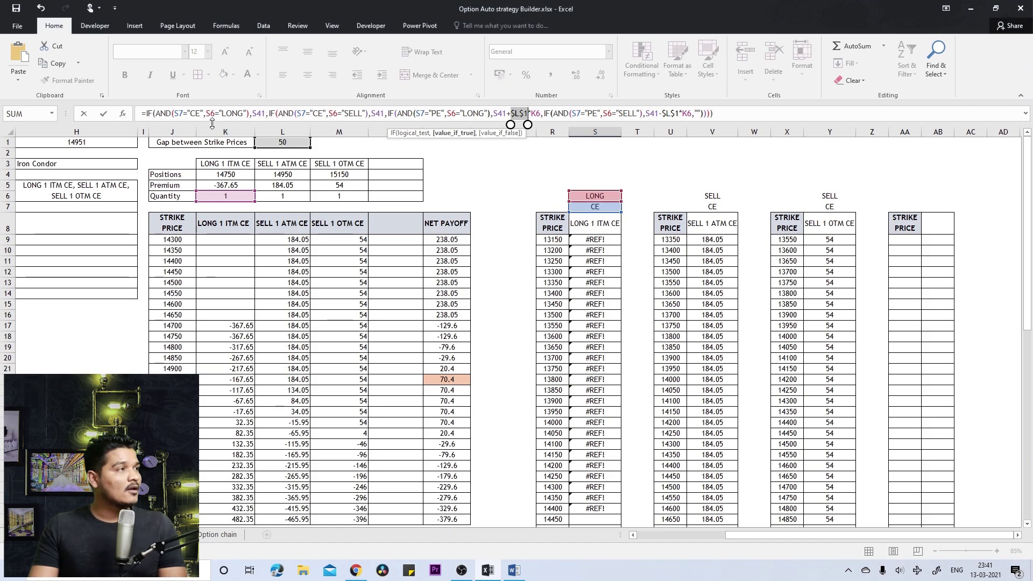
left_click(184, 112)
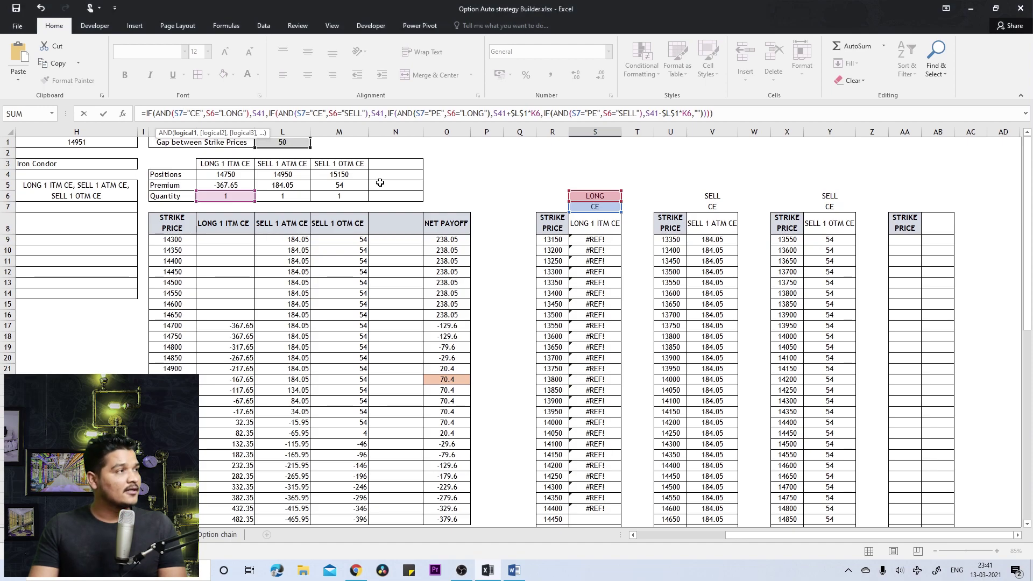
key("F4")
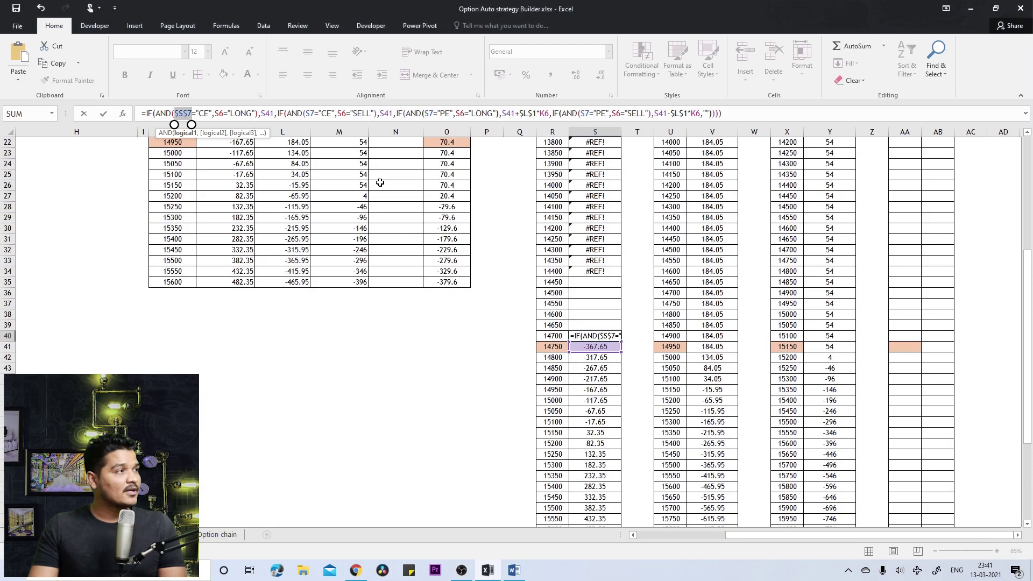
key("F4")
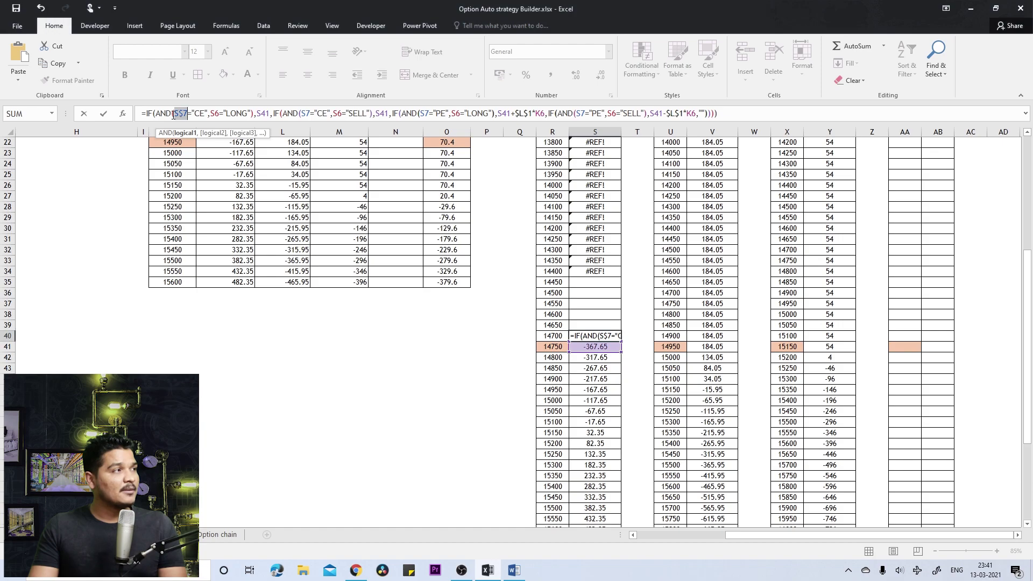
left_click(220, 115)
key("F4")
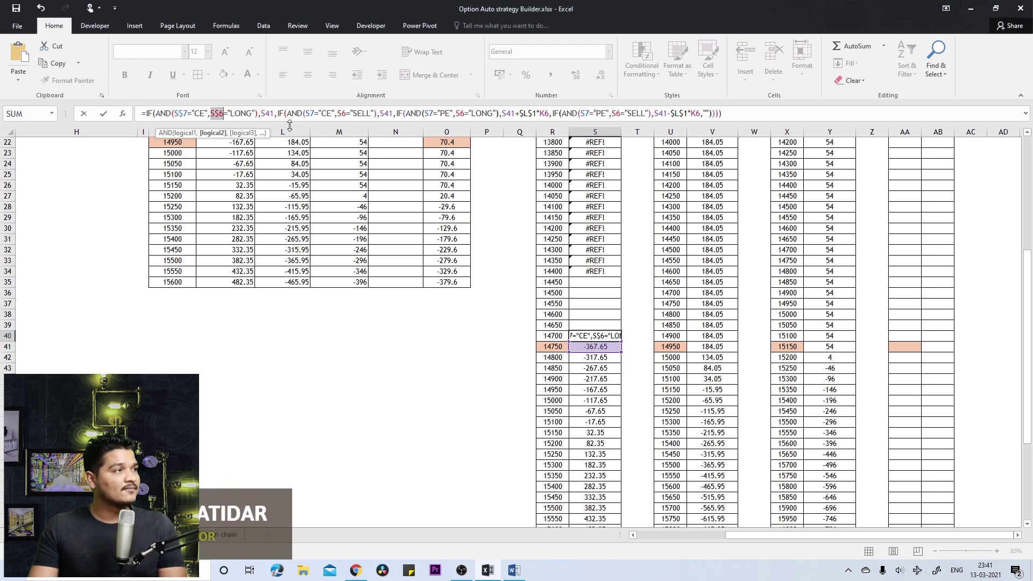
- Lock the rows as S$7 and S$6 in the CE and SELL test and the PE and LONG test
left_click(306, 114)
key("F4")
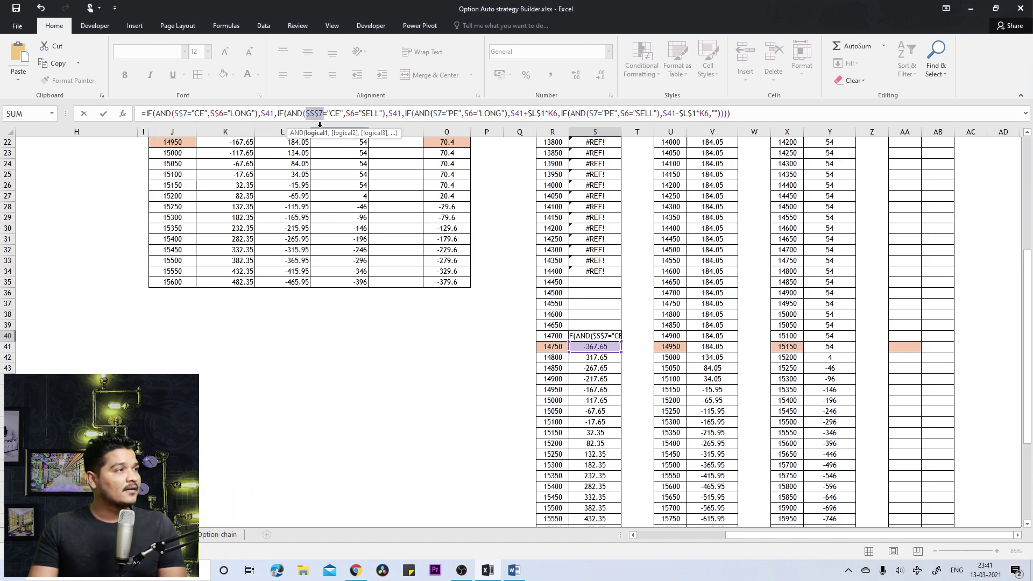
left_click(344, 114)
key("F4")
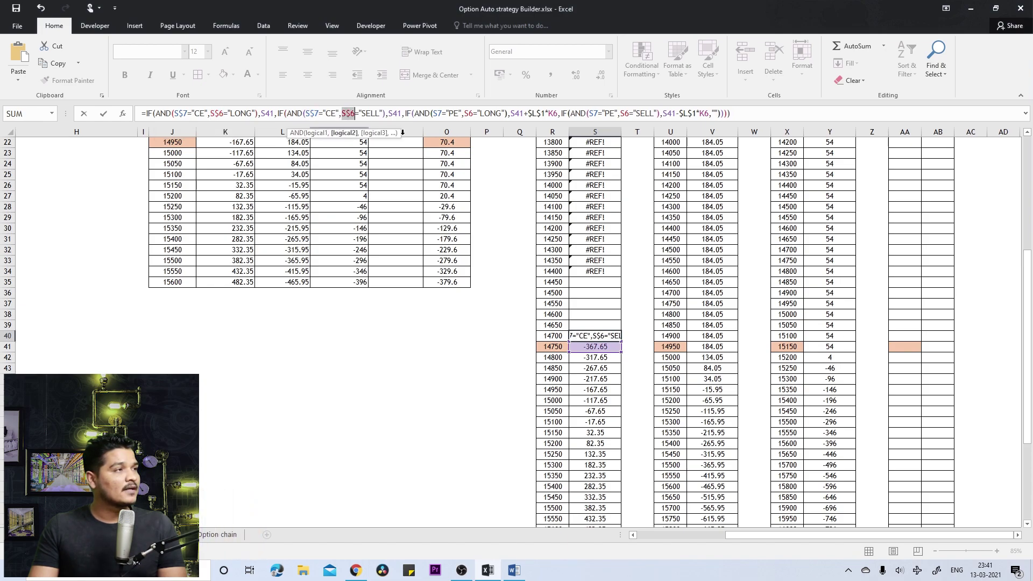
left_click(434, 114)
key("F4")
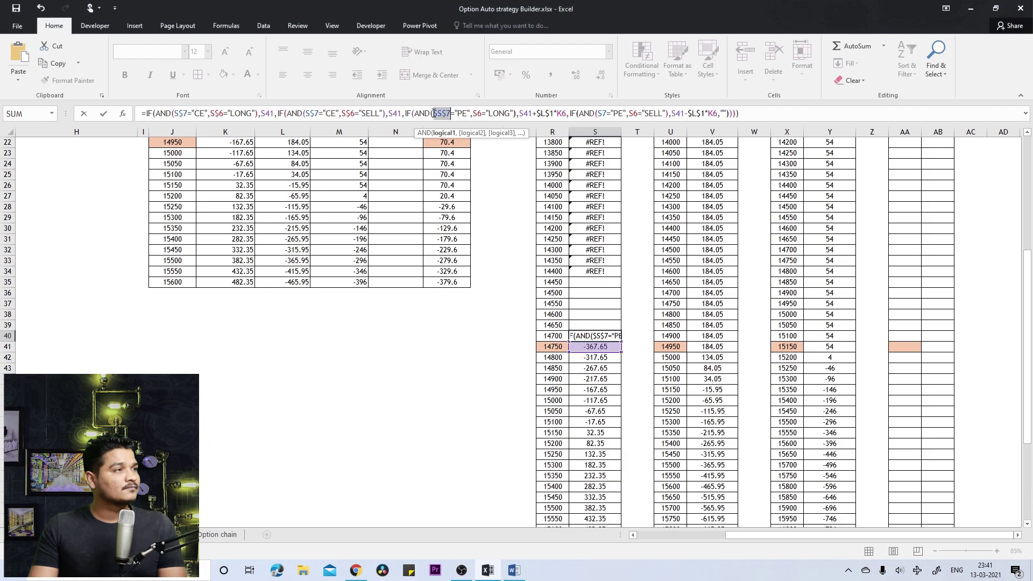
left_click(474, 113)
key("F4")
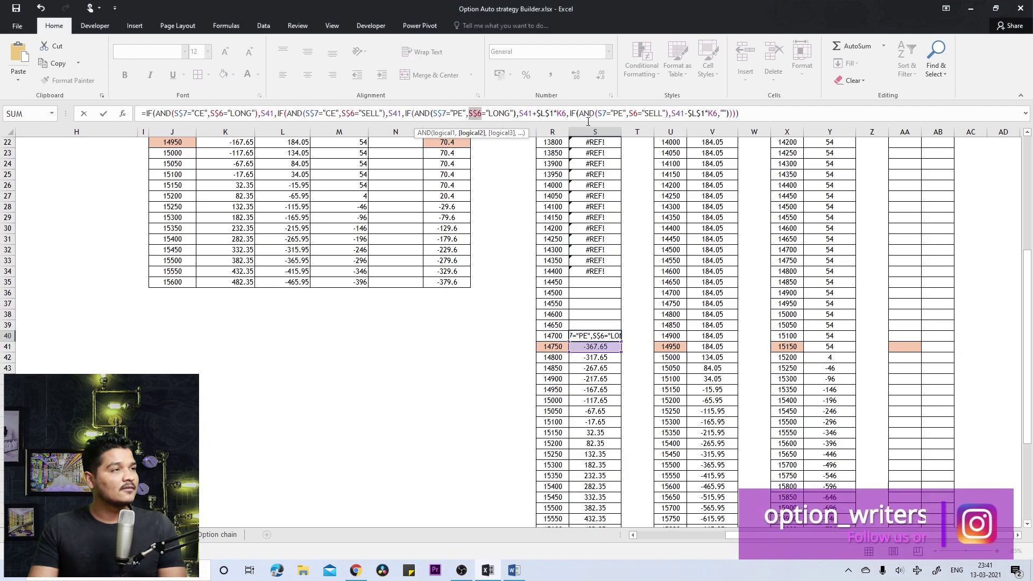
- Lock the rows as S$7 and S$6 in the PE and SELL test and enter the revised S40 formula
left_click(598, 114)
key("F4")
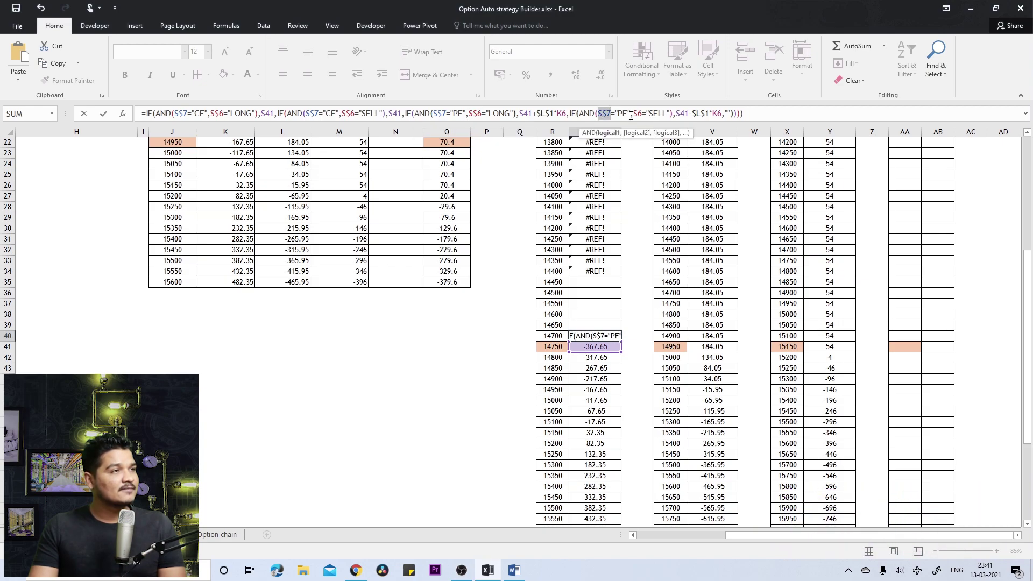
left_click(635, 113)
key("F4")
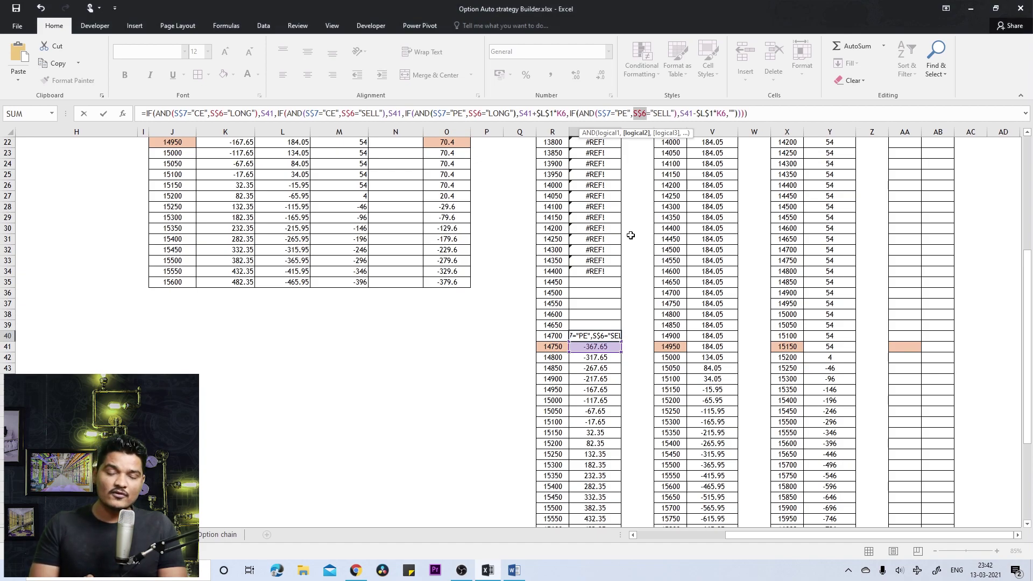
key("Return")
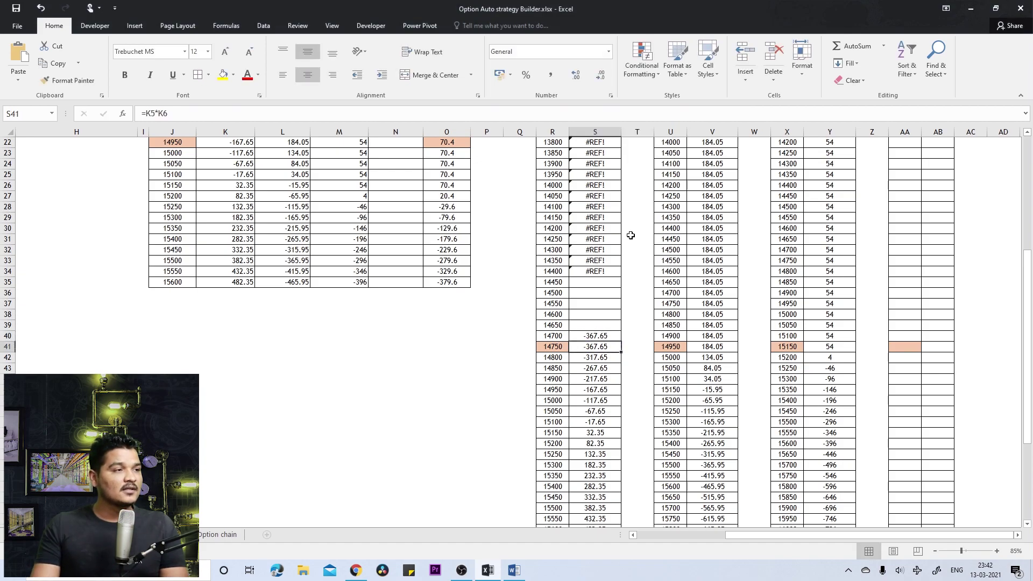
- Fill the S40 formula upward through S9 in the LONG 1 ITM CE payoff column
left_click(607, 338)
left_click_drag(608, 338, 609, 197)
scroll(583, 365, "down", 2)
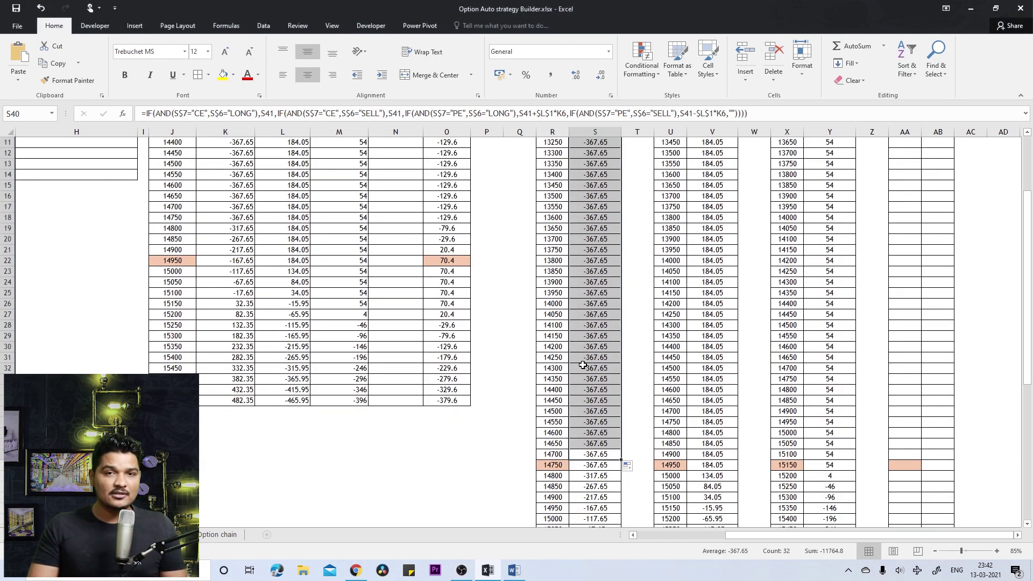
- Copy the formulas in S9:S40 and paste them into V9:V40 of the SELL 1 ATM CE table
key("Right")
key("Right")
key("Right")
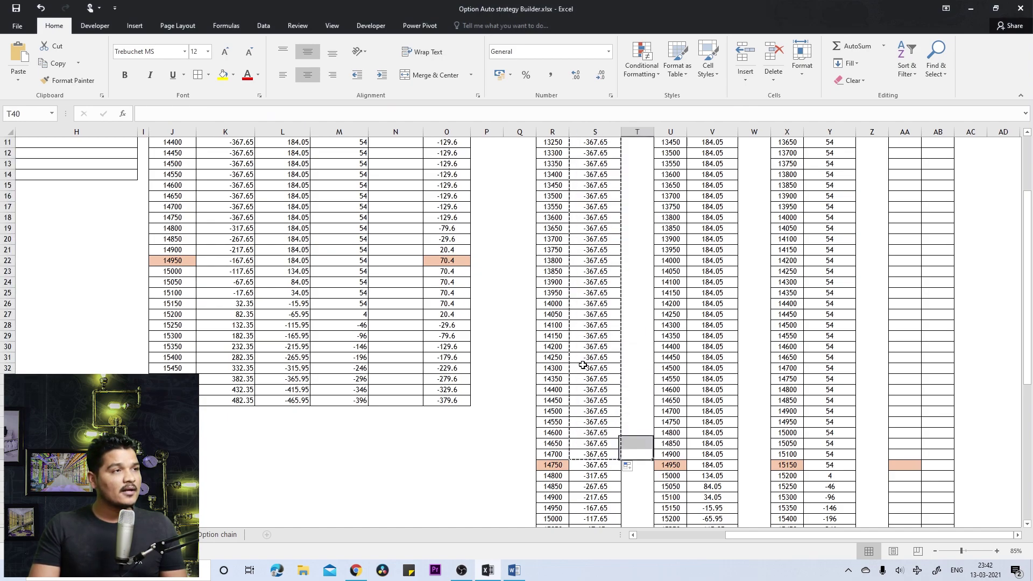
key("ctrl+Up")
key("Down")
key("Down")
key("Down")
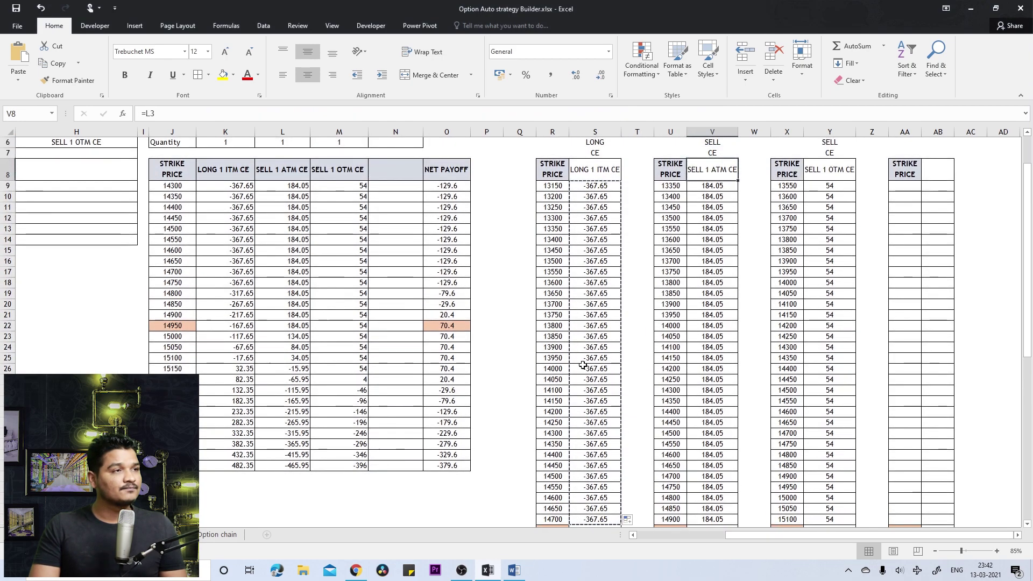
key("ctrl+shift+Down")
key("ctrl+v")
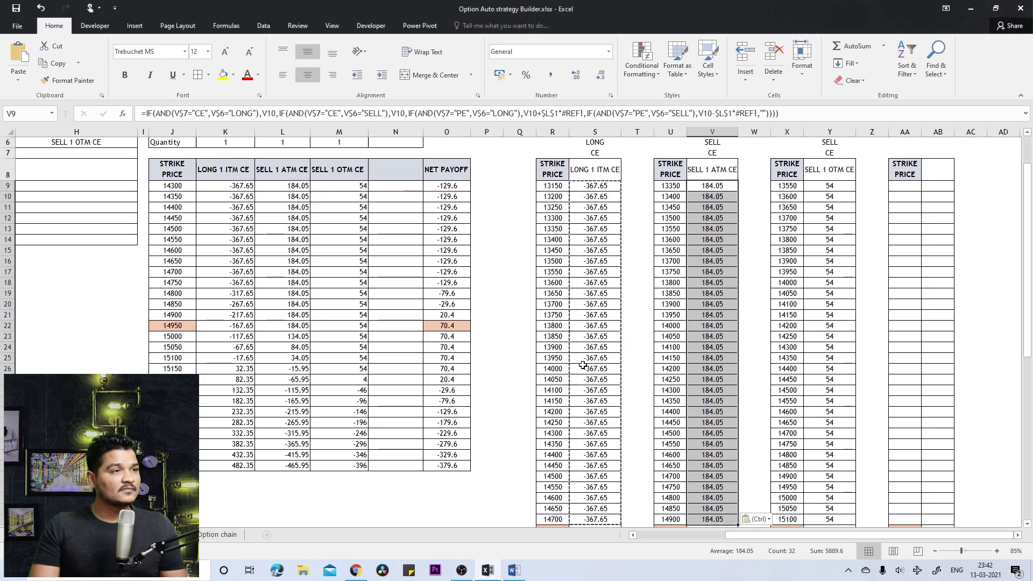
- Paste the copied payoff formulas into Y9:Y40 of the SELL 1 OTM CE table
key("Right")
key("Right")
key("Right")
key("ctrl+shift+Down")
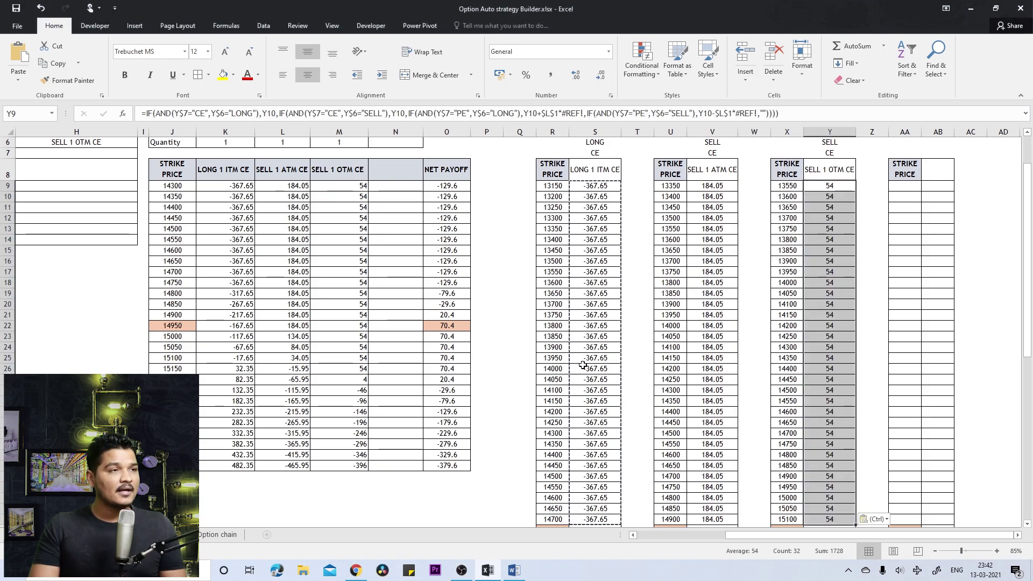
key("ctrl+v")
- Paste the copied payoff formulas into AB9:AB40 of the empty fourth leg's table
key("Right")
key("Right")
key("Right")
key("ctrl+shift+Down")
key("ctrl+v")
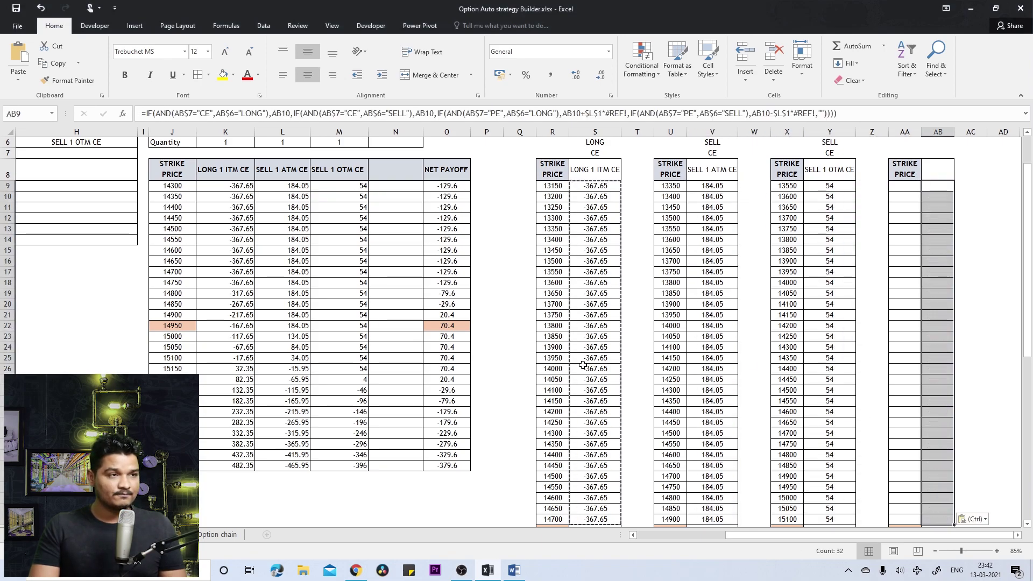
key("Left")
key("Left")
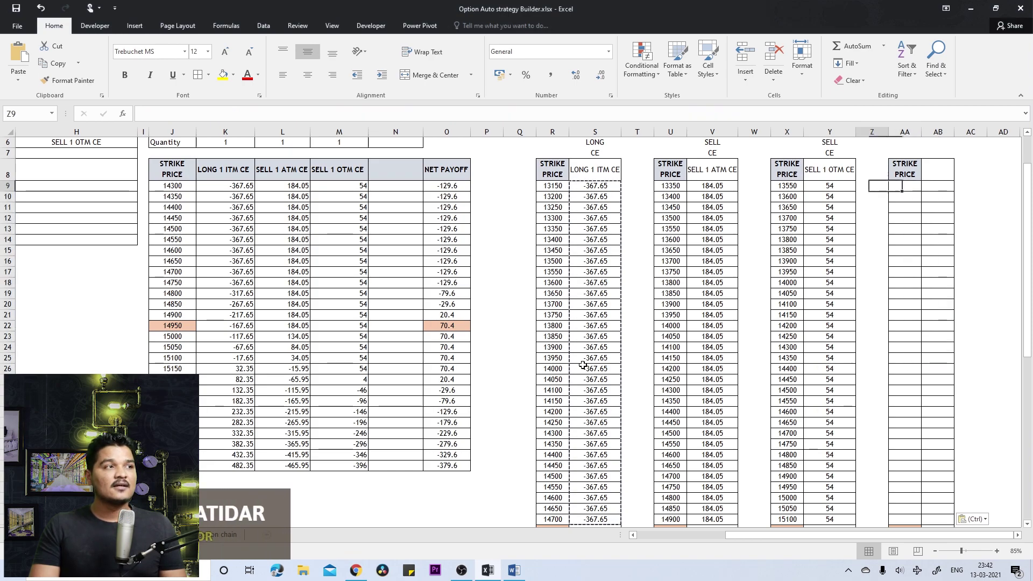
- Start a replacement formula in S42 with an IF function that references the option type in S7
scroll(551, 426, "down", 7)
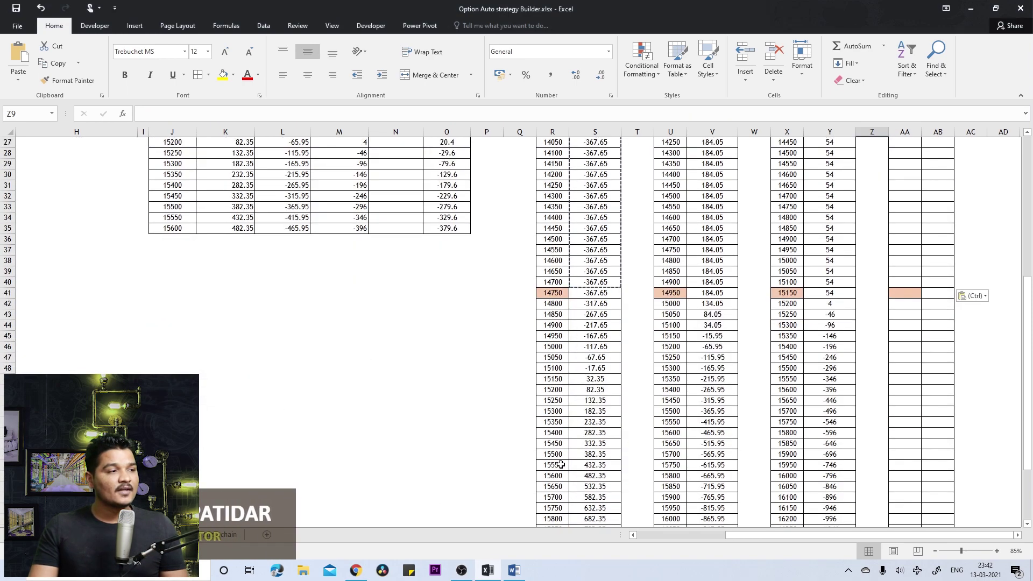
left_click(599, 304)
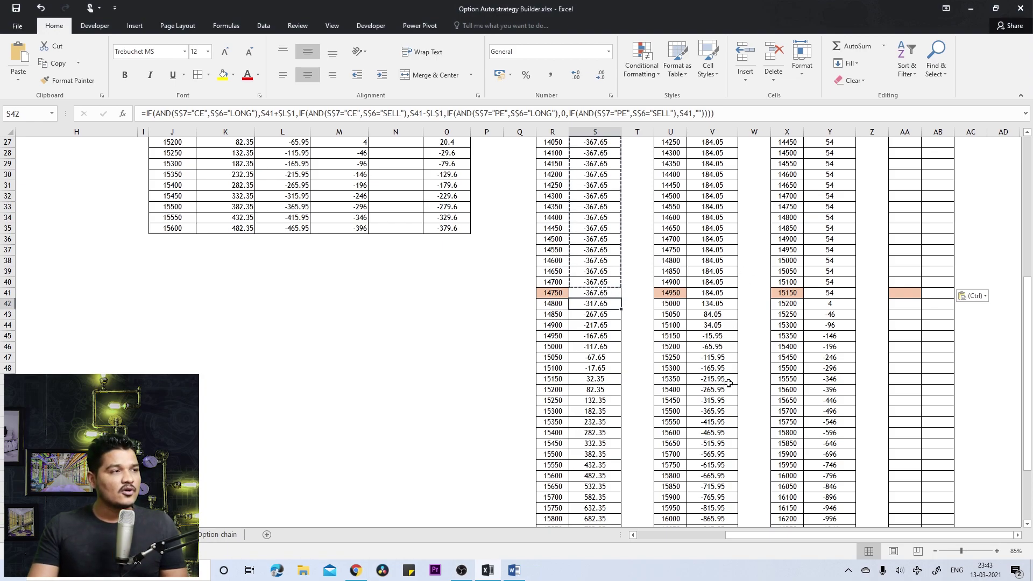
scroll(730, 384, "up", 9)
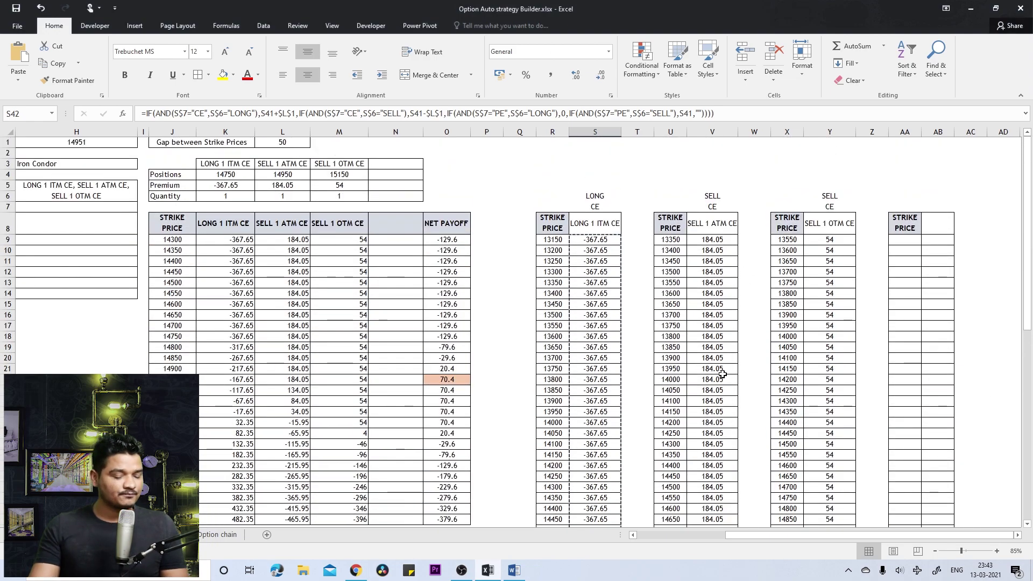
type("=")
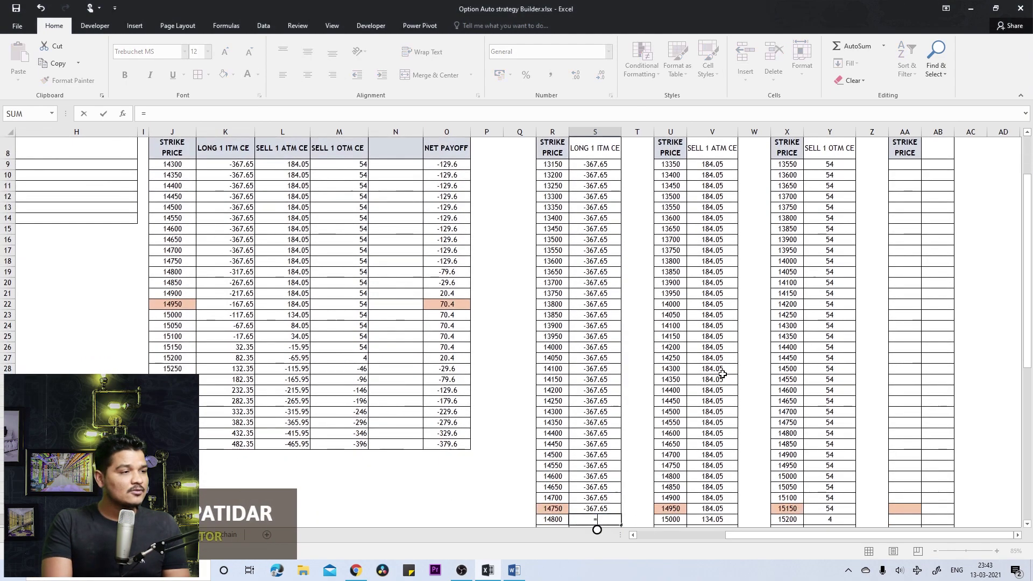
type("IF(")
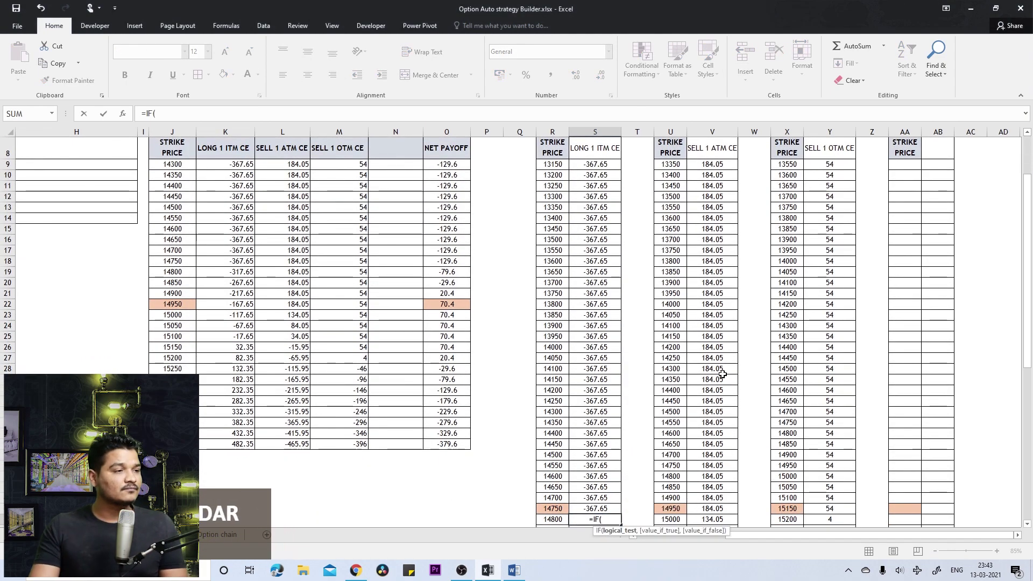
scroll(584, 206, "up", 3)
left_click(584, 206)
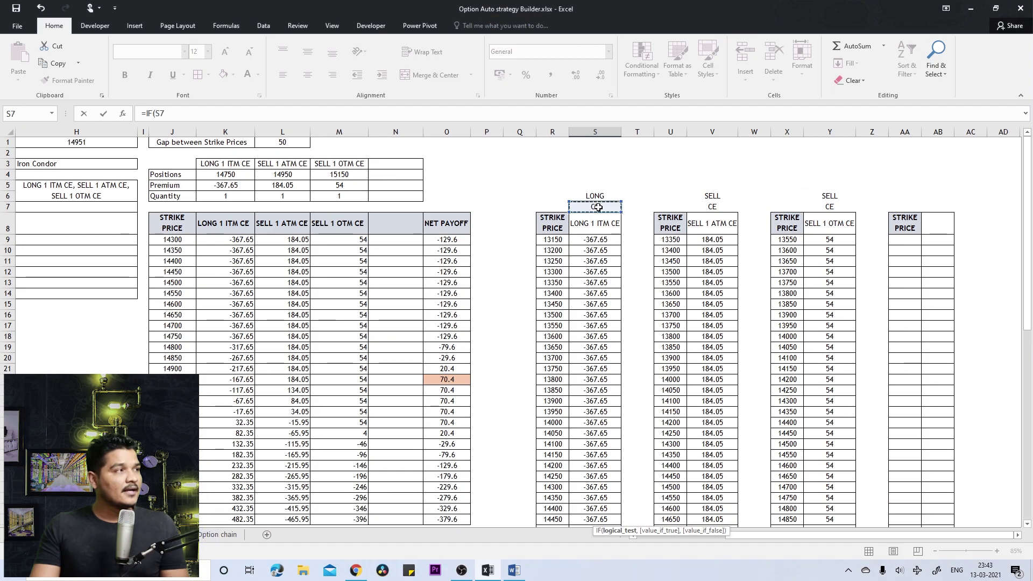
- Insert an AND function before the S7 reference inside the IF of the S42 formula
left_click(157, 115)
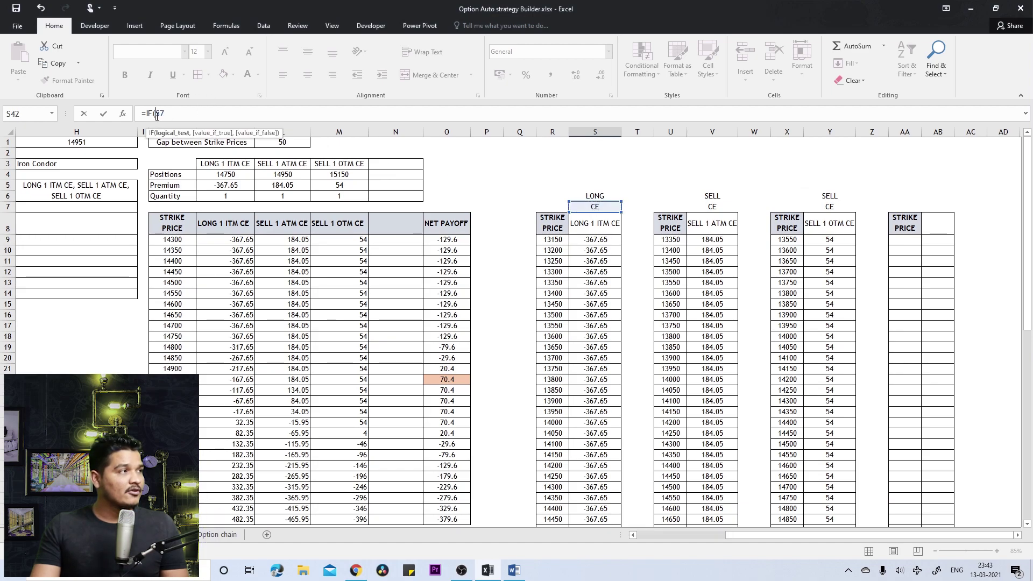
type("ADN")
key("BackSpace")
key("BackSpace")
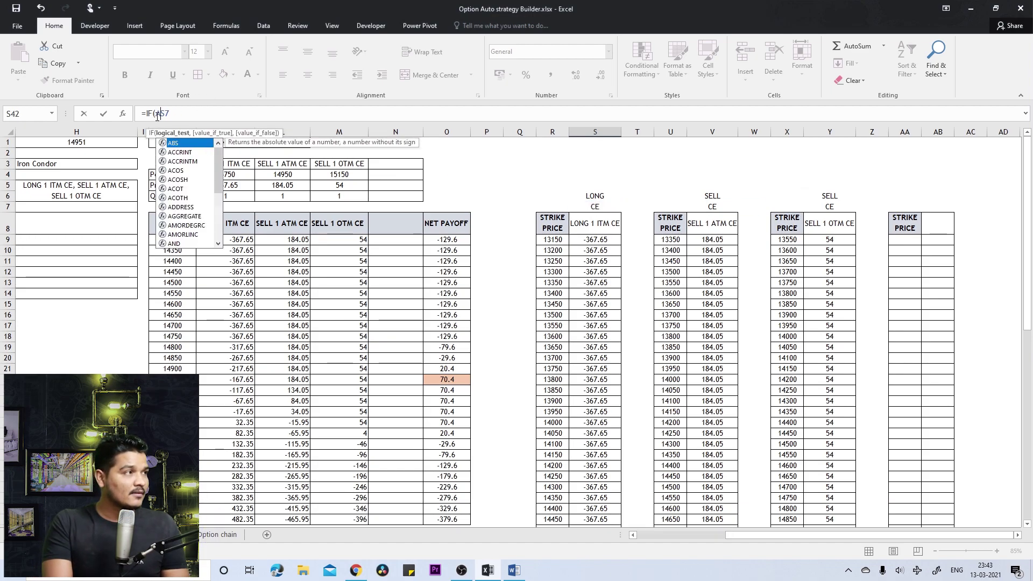
type("ND")
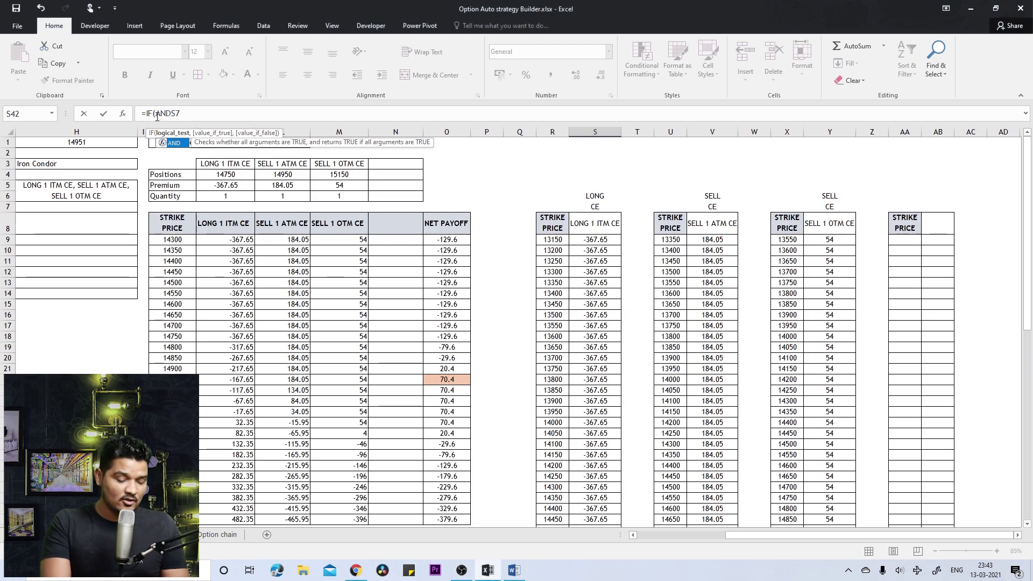
type("(")
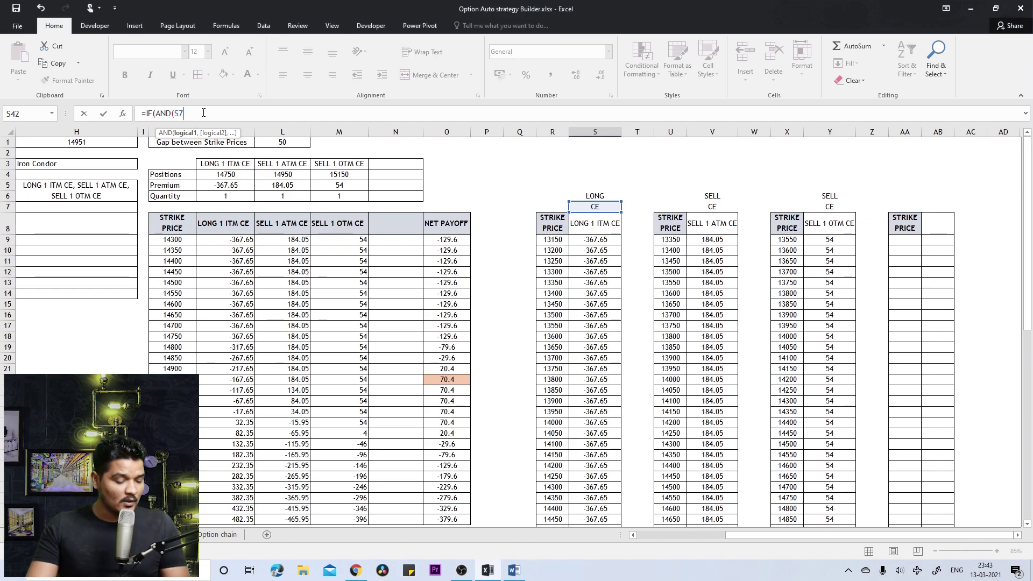
- Lock the row of the reference as S$7 and compare it with "CE" as the first AND condition
scroll(203, 113, "down", 8)
key("F4")
key("F4")
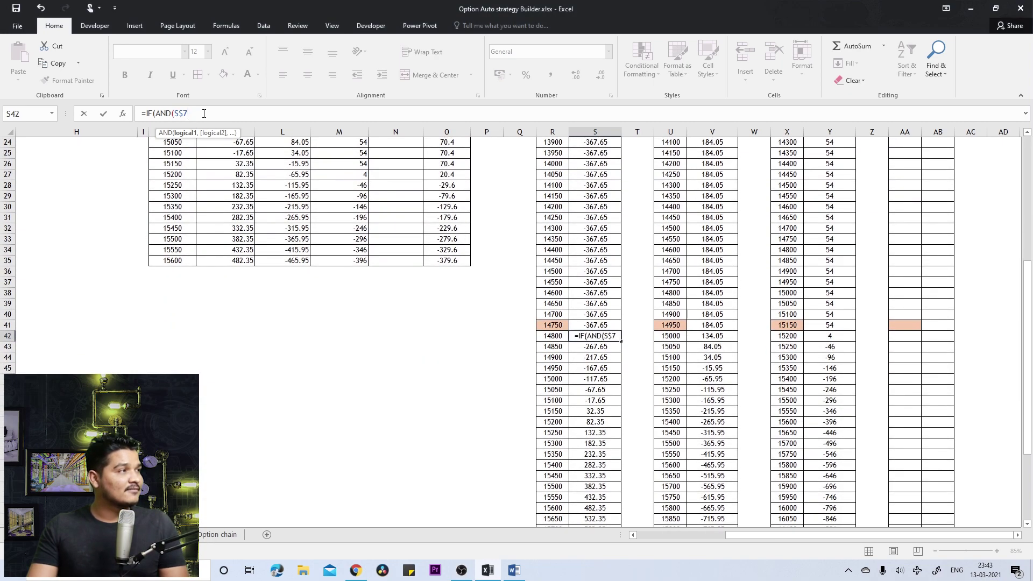
scroll(502, 340, "up", 8)
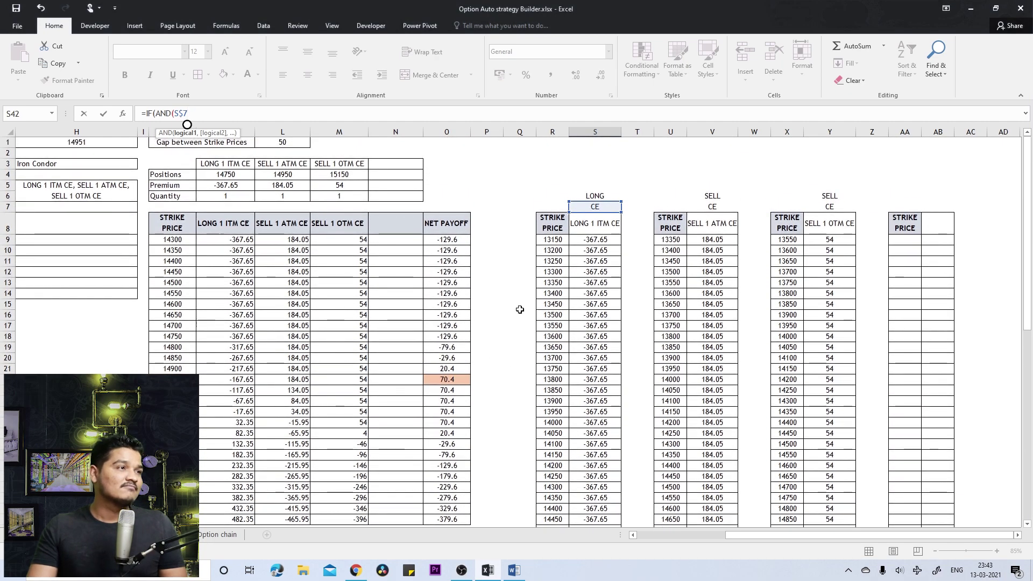
type("=\"CE")
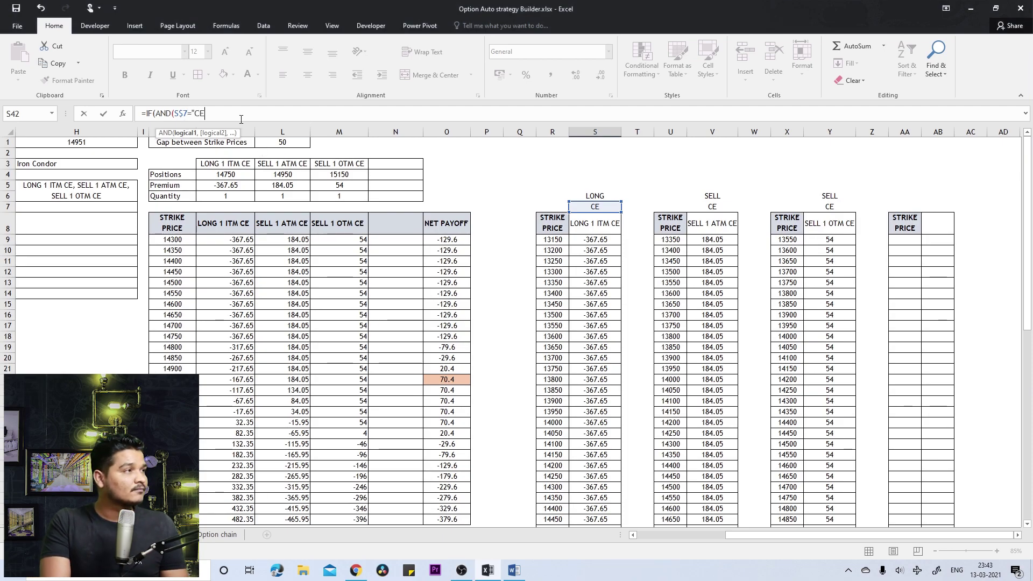
type("\"")
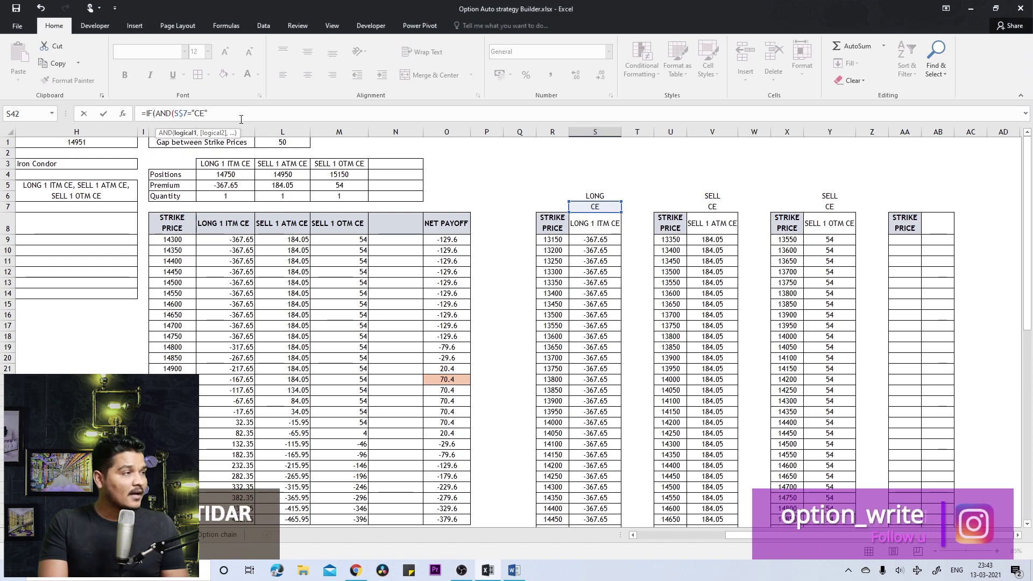
type(",")
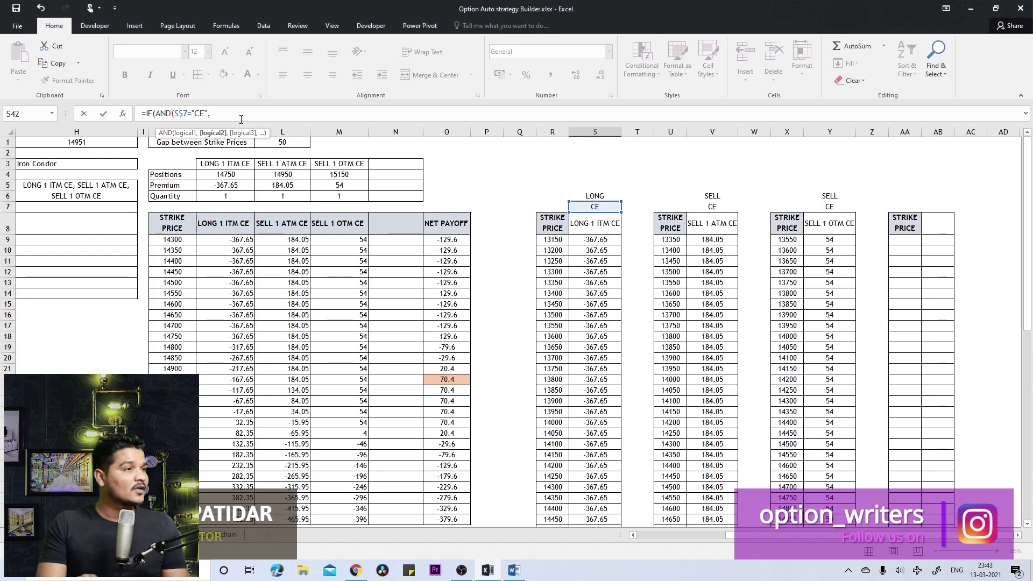
- Add S$6="LONG" as the second AND condition in the S42 formula and close the AND test
left_click(590, 197)
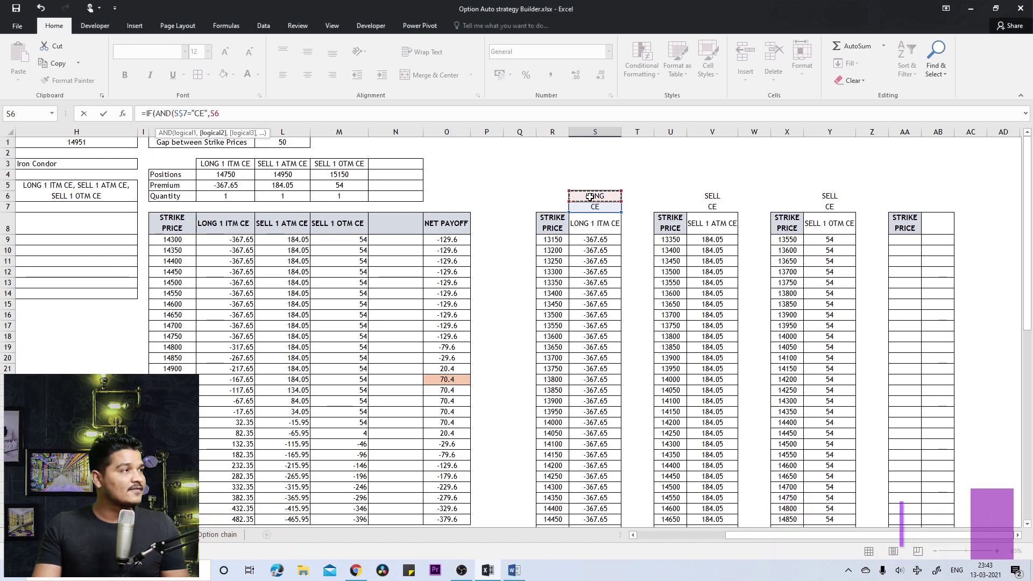
key("F4")
key("F4")
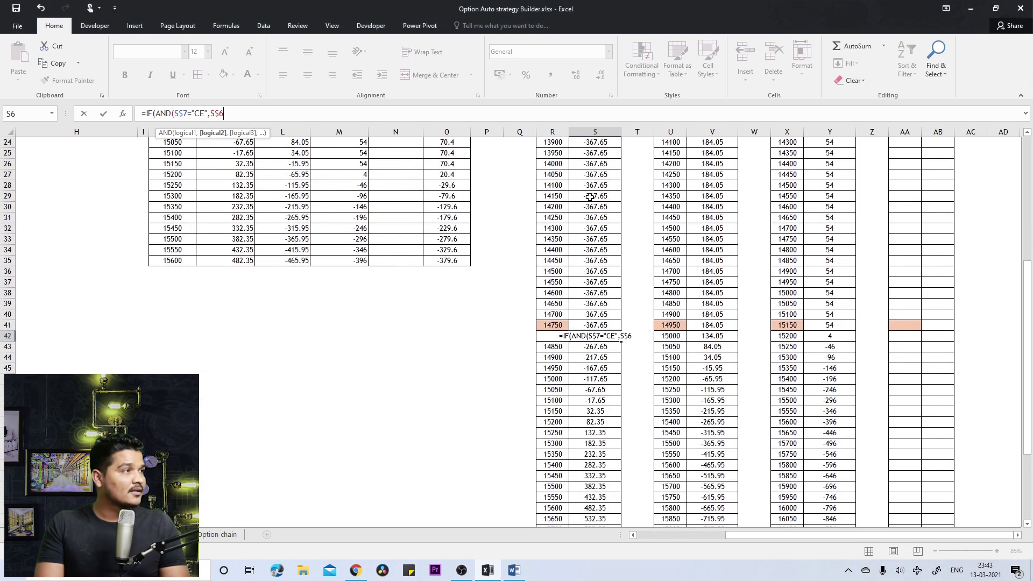
scroll(429, 335, "up", 7)
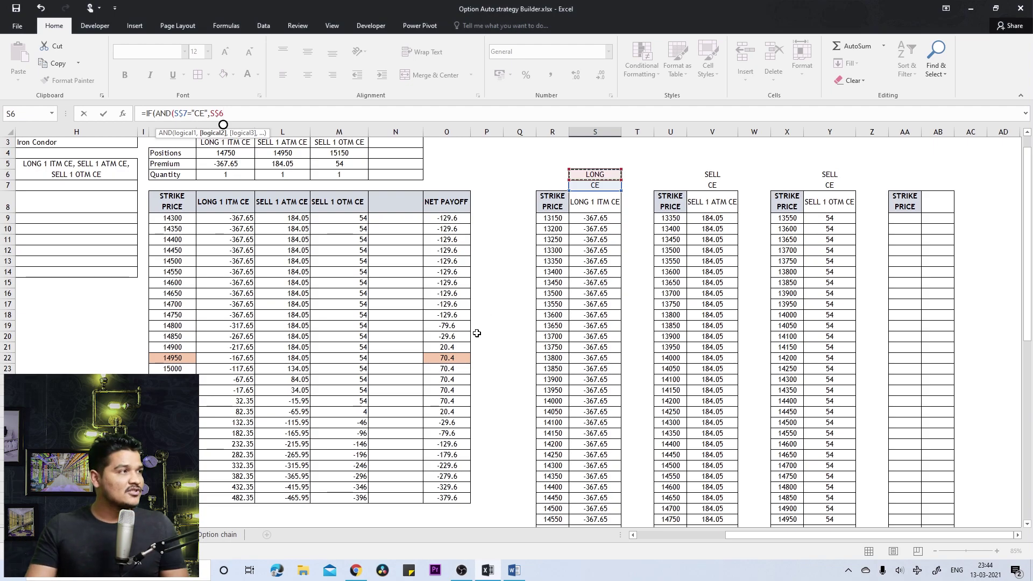
scroll(478, 331, "up", 1)
type("=\"")
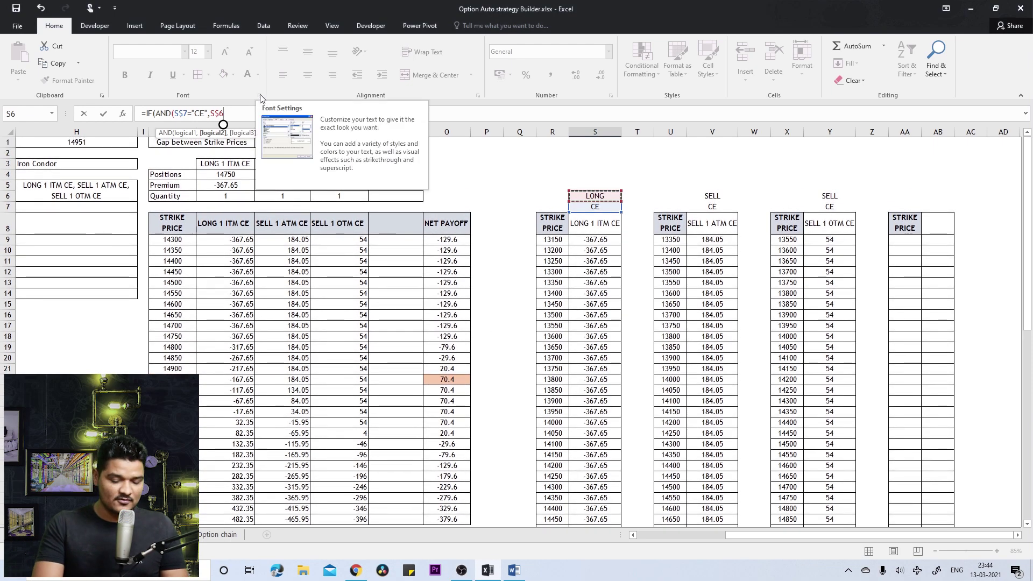
type("l")
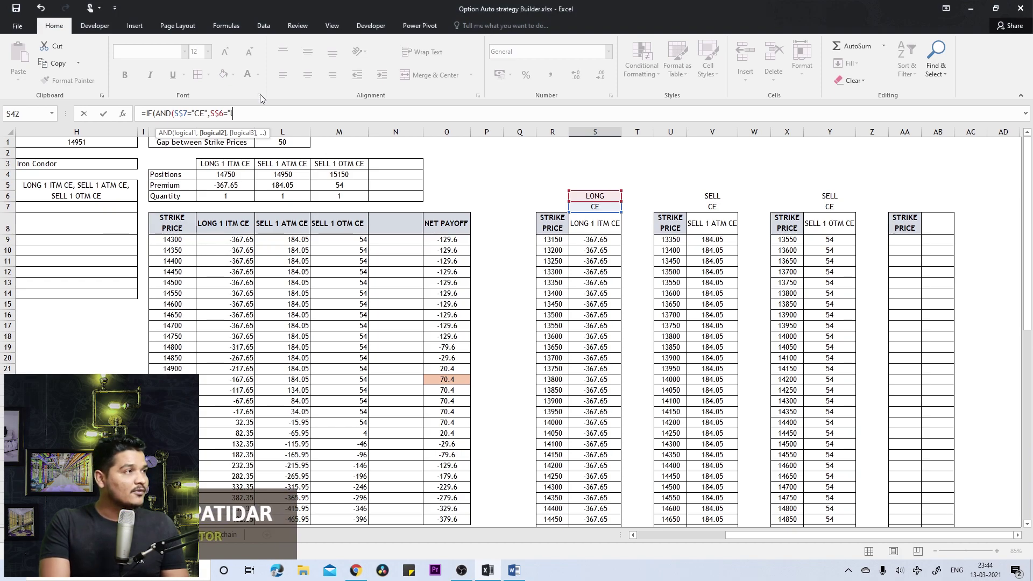
type("oLONG\"")
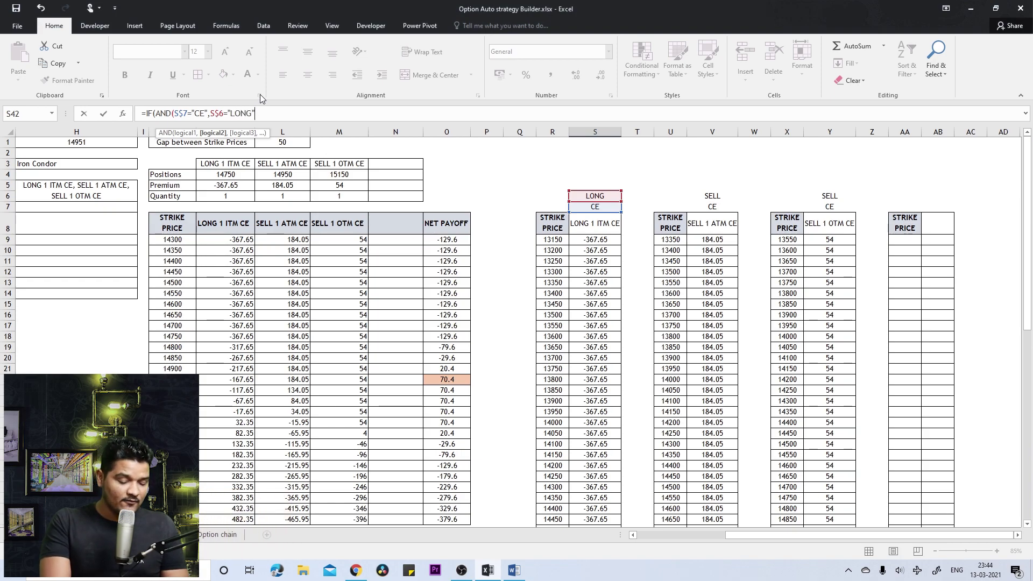
type(")")
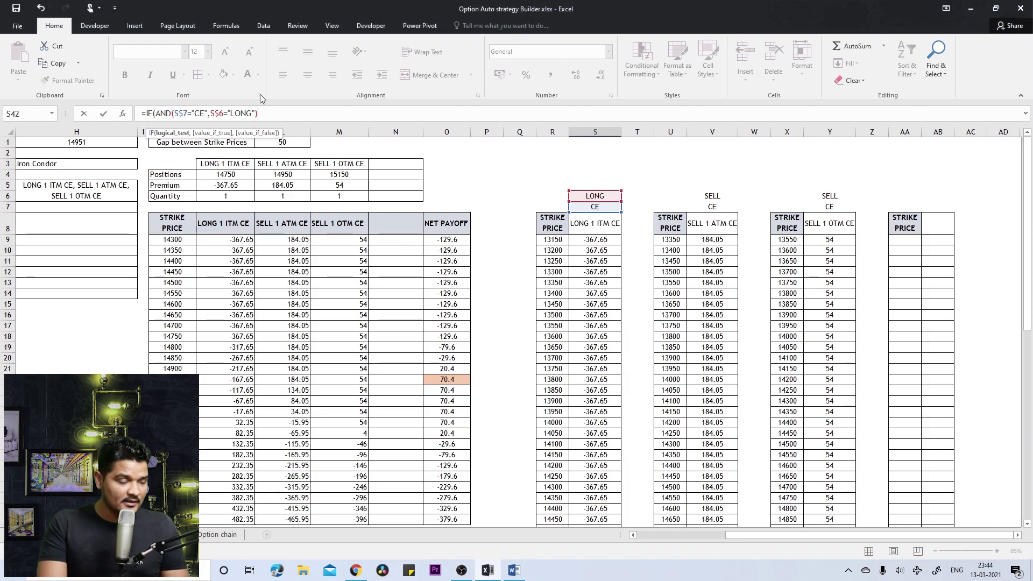
type(",")
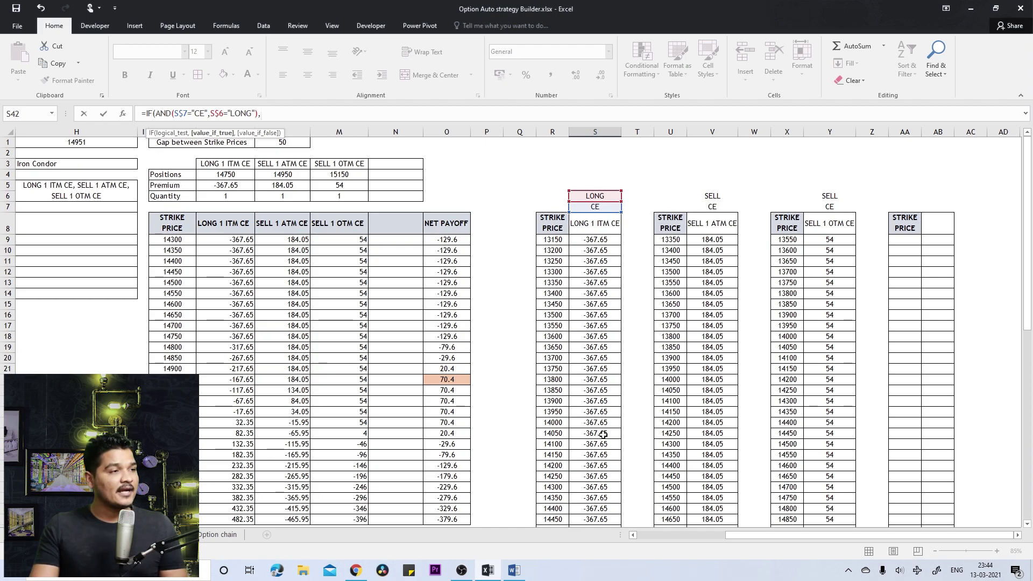
- Begin the value-if-true of the S42 formula as S41 plus the strike gap in L1, locked as $L$1
scroll(591, 465, "down", 6)
left_click(605, 379)
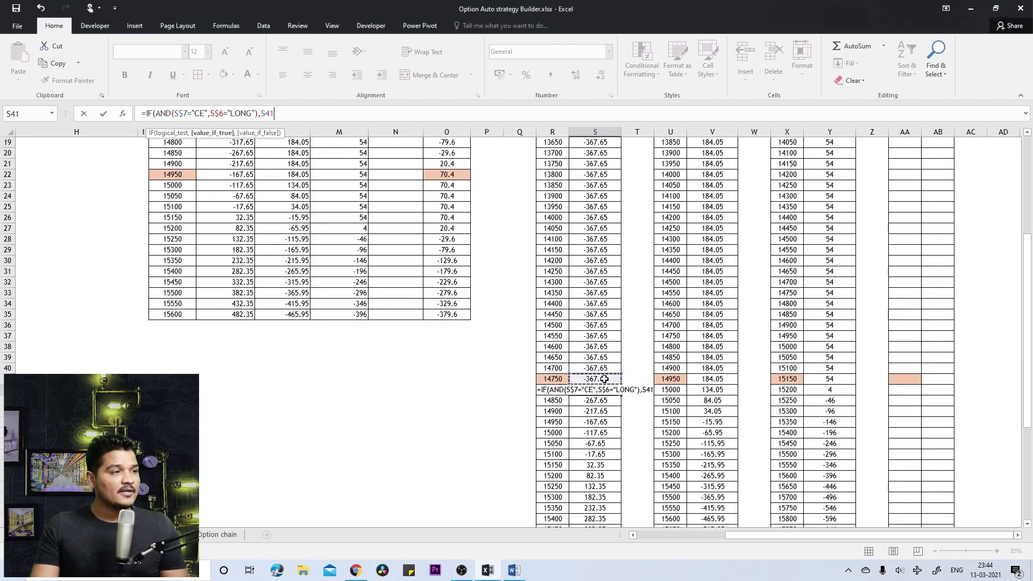
scroll(342, 263, "up", 5)
scroll(343, 263, "up", 1)
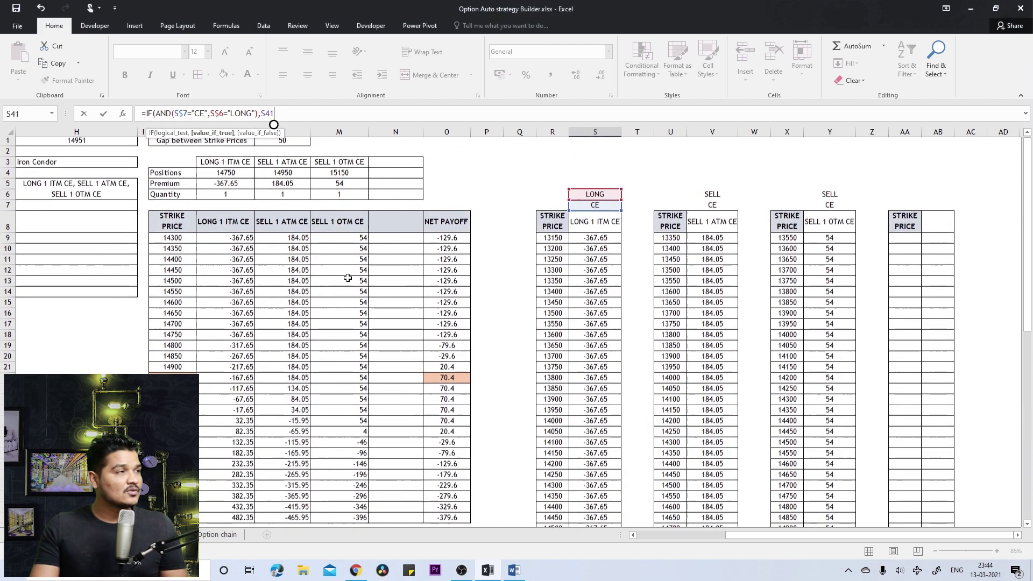
type("+")
left_click(275, 146)
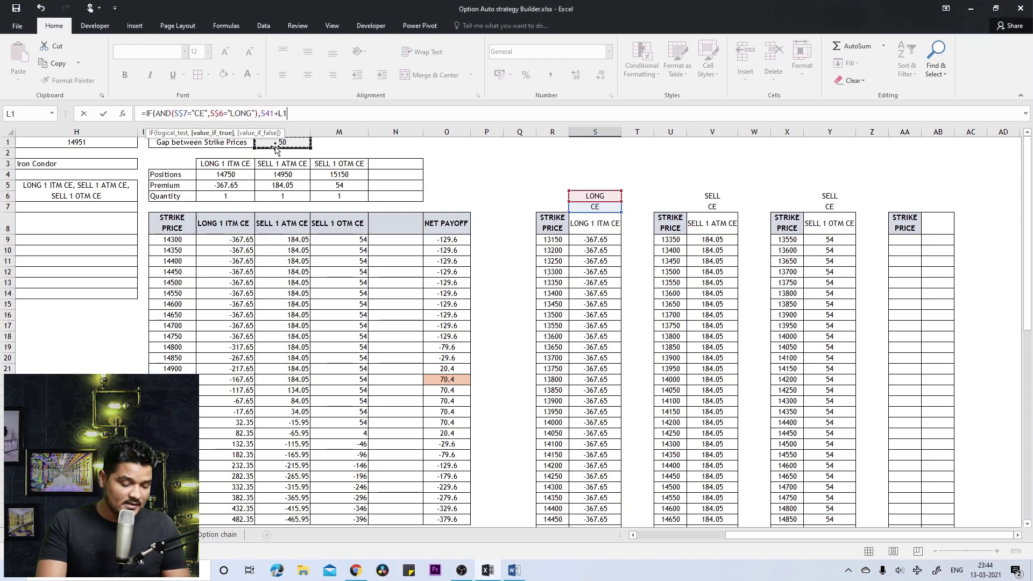
key("F4")
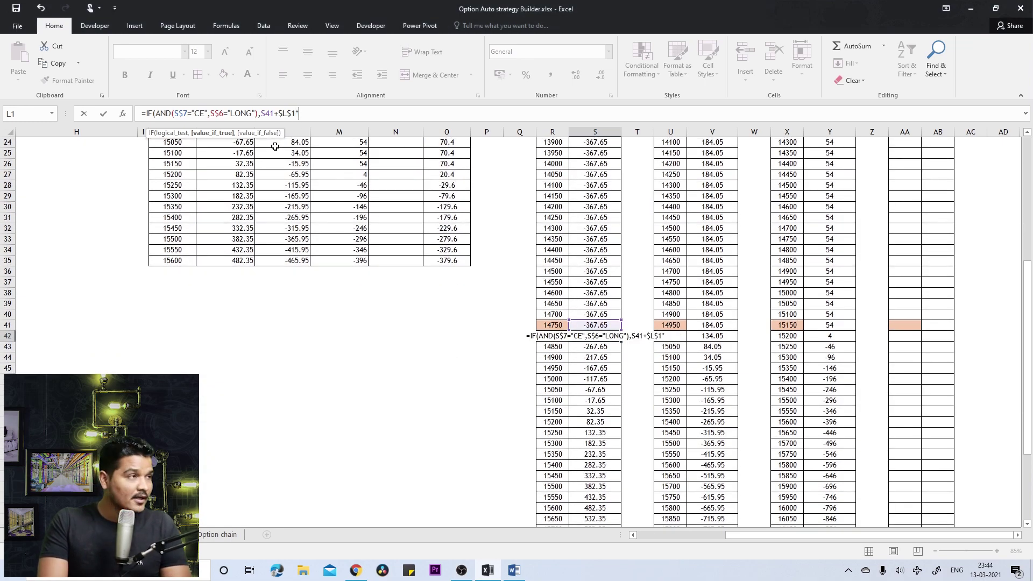
- Multiply the $L$1 gap by the leg's quantity in K6 and continue to the value-if-false argument
type("*")
scroll(264, 169, "up", 6)
scroll(263, 169, "up", 2)
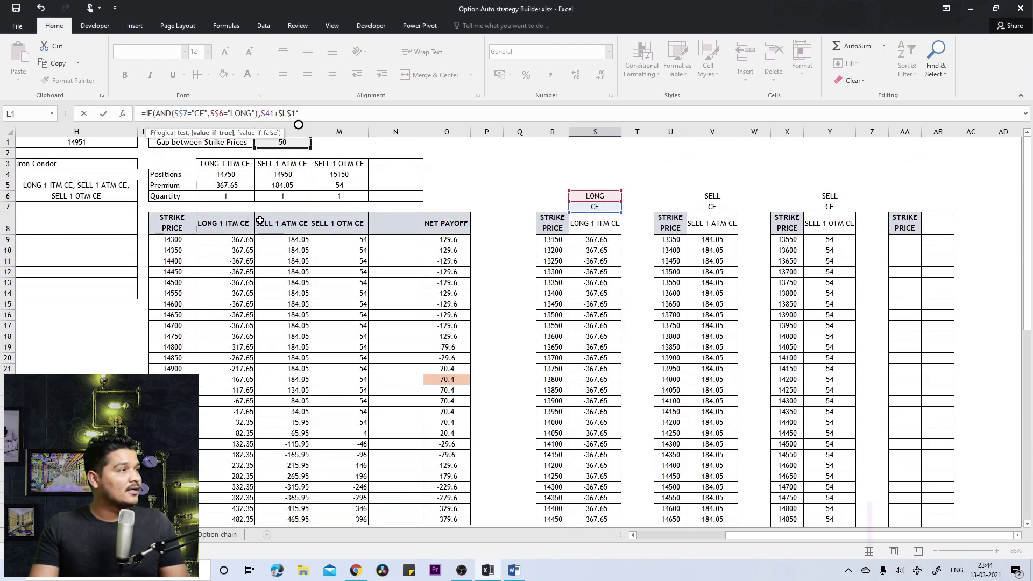
left_click(233, 195)
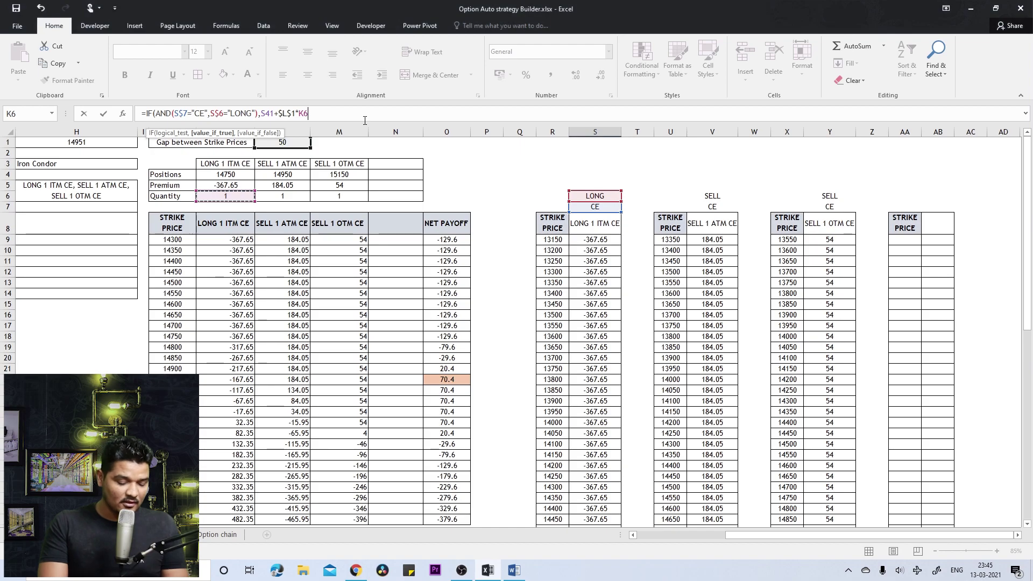
type(",")
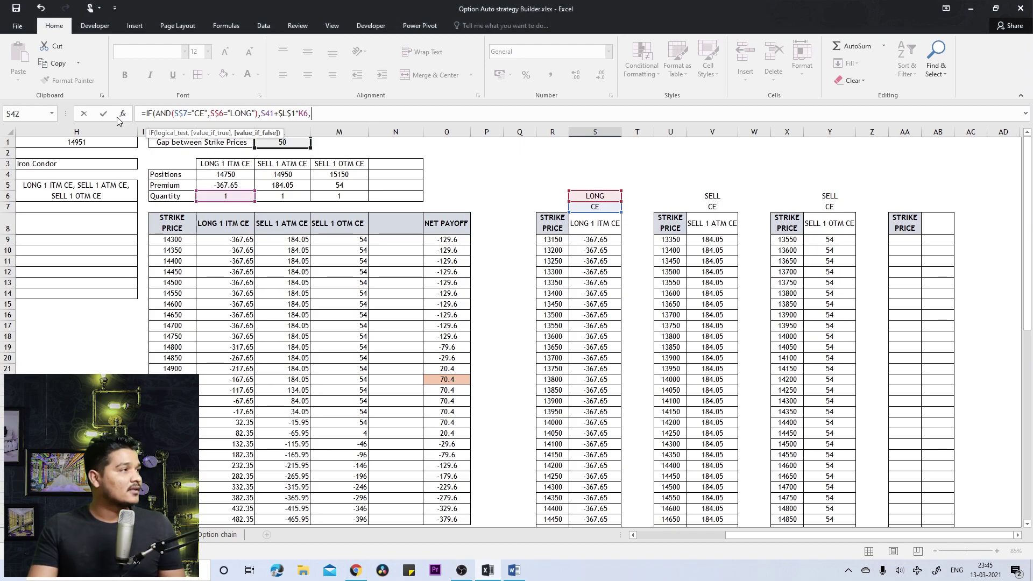
- Nest a copy of the IF block as the value-if-false, changed to test for "SELL" and return S41-$L$1*K6
left_click_drag(147, 113, 303, 117)
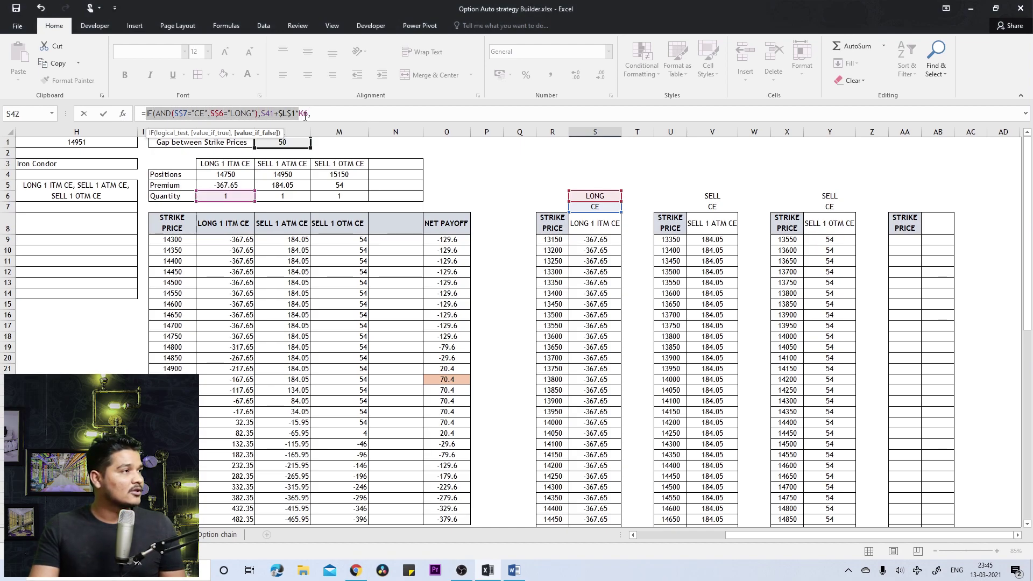
left_click(326, 115)
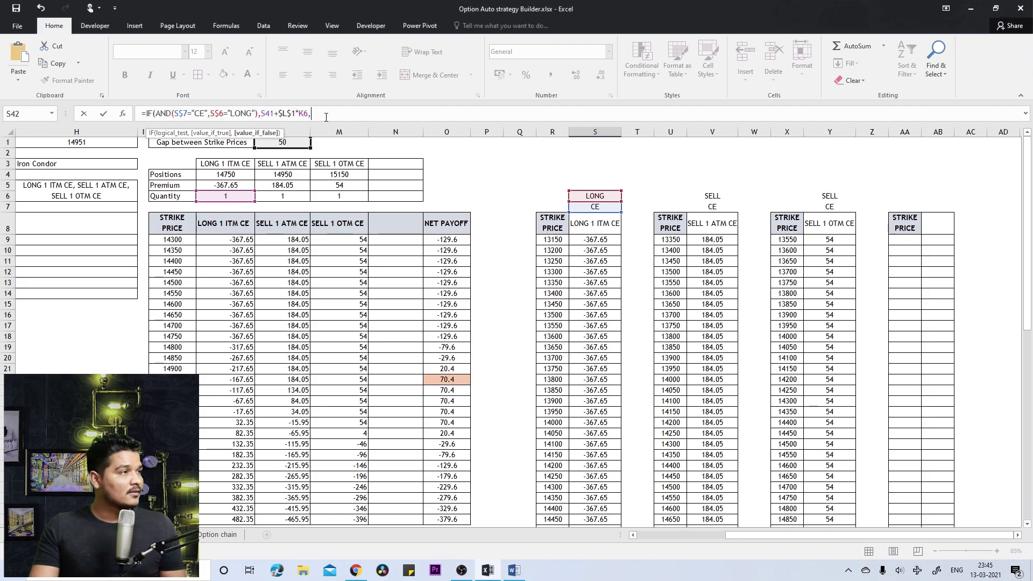
key("ctrl+v")
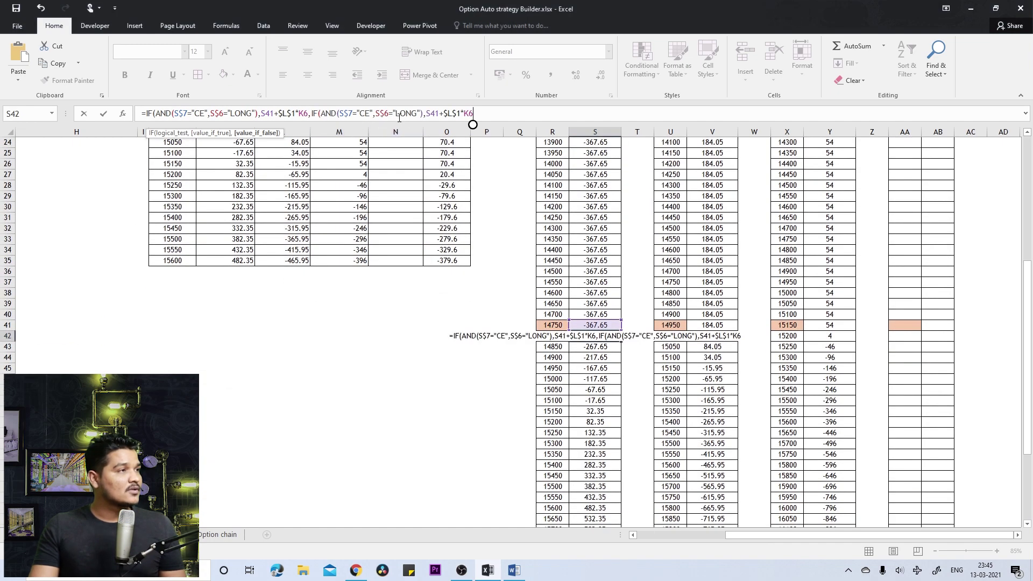
left_click_drag(395, 114, 418, 117)
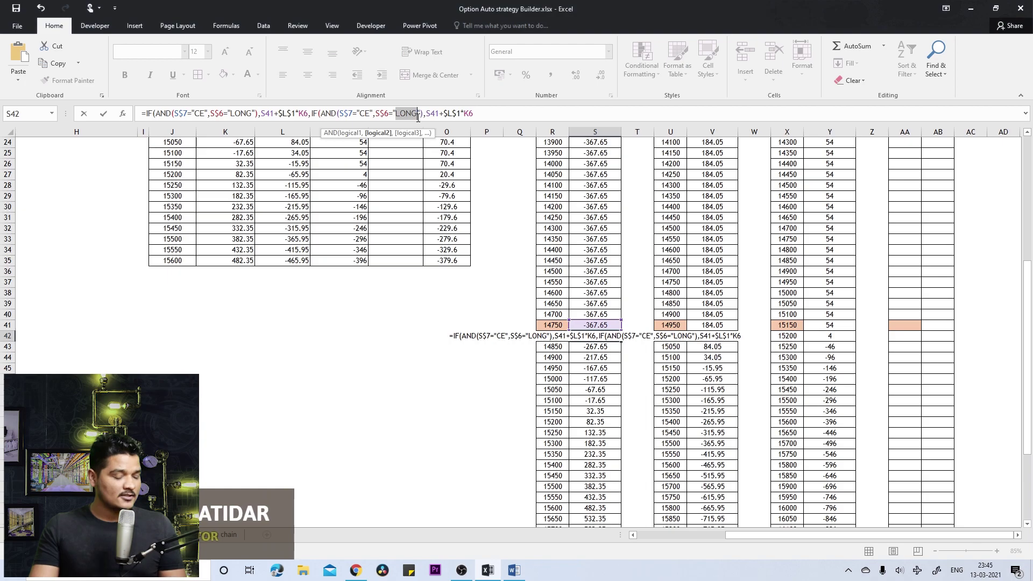
type("SELL")
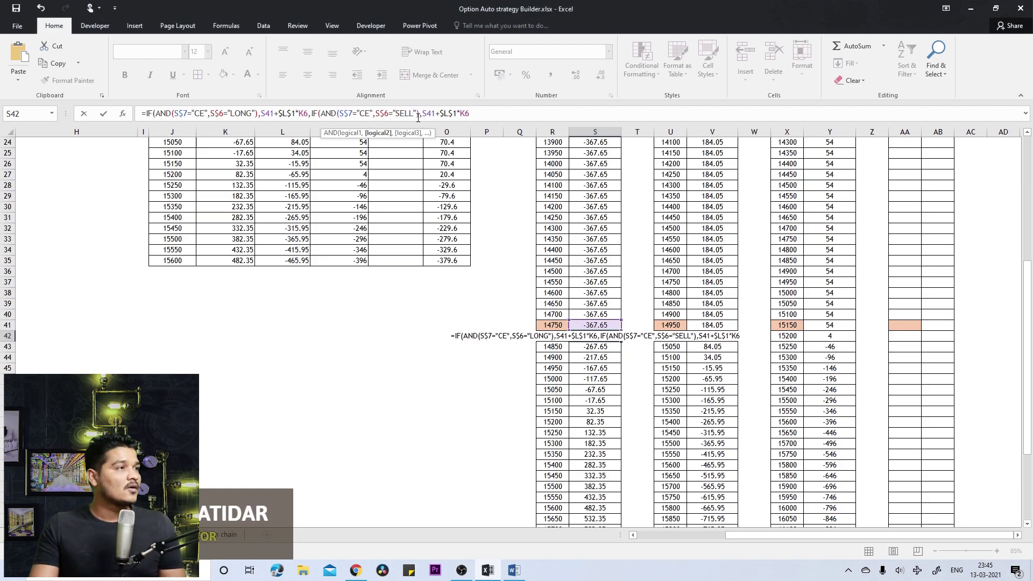
scroll(449, 202, "up", 2)
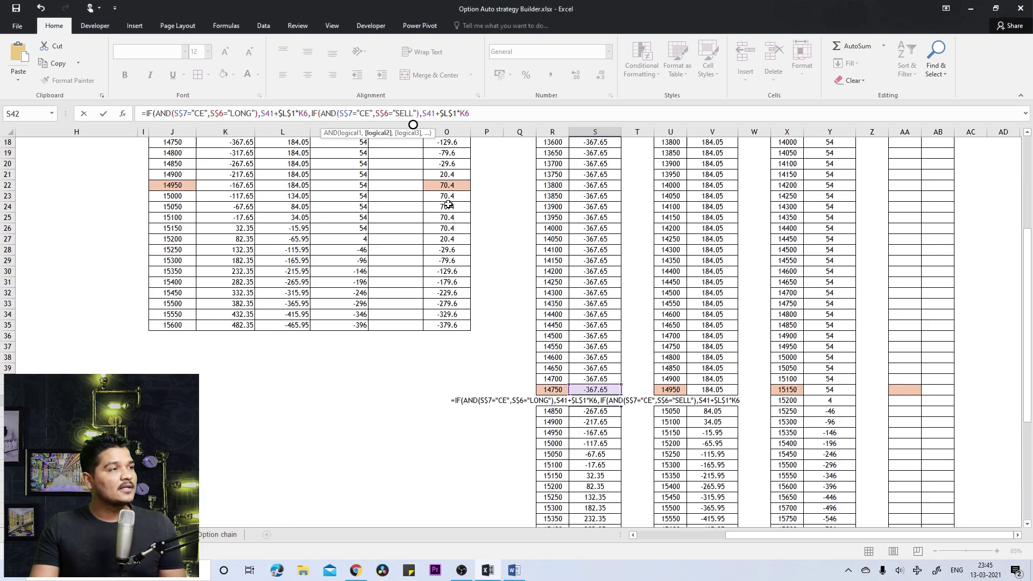
left_click_drag(435, 114, 439, 114)
type("-")
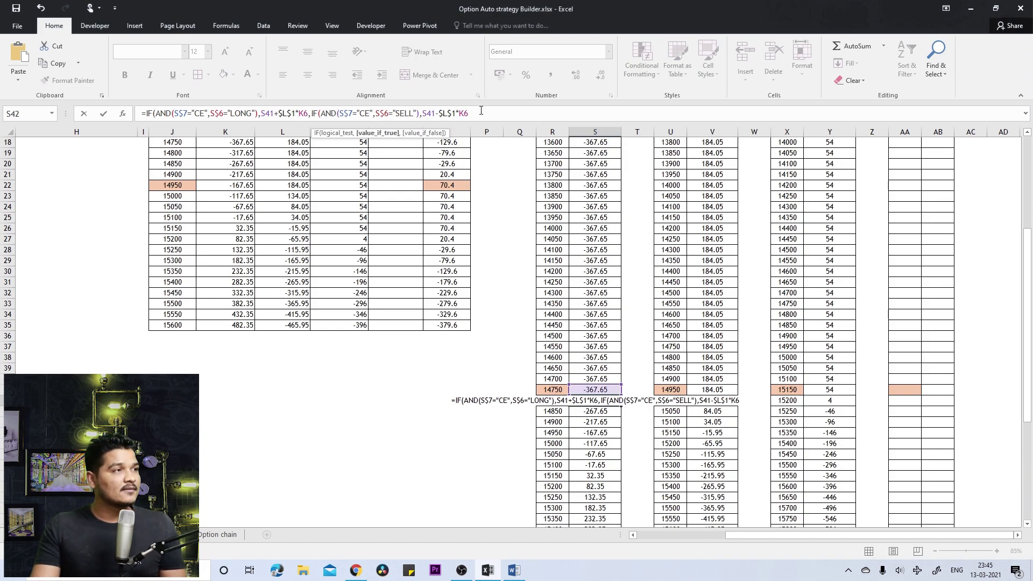
- Nest a third copy of the IF block that tests for "PE" and "LONG" and returns S41-$L$1*K6
type(",")
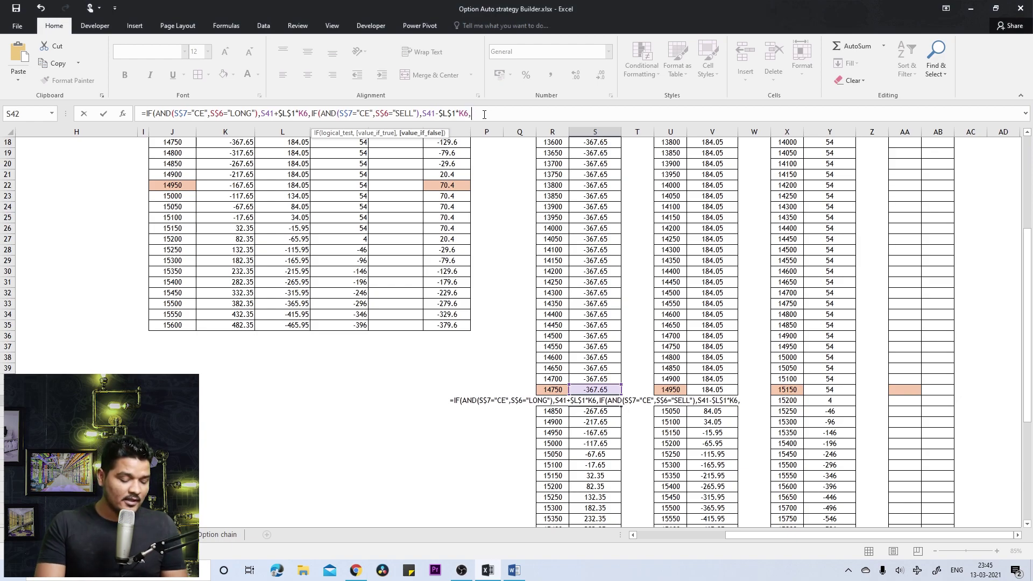
key("ctrl+v")
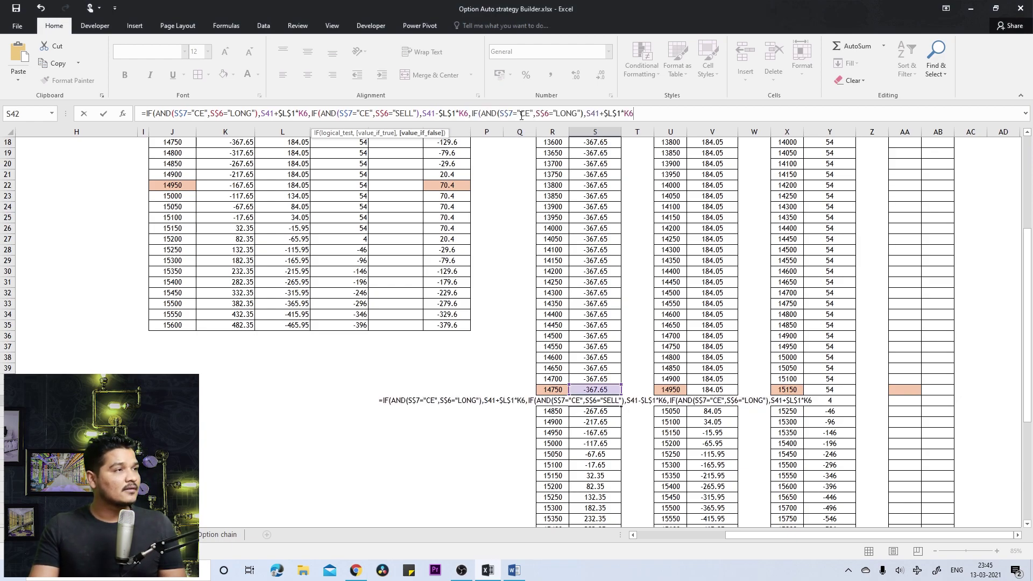
double_click(529, 115)
type("PE")
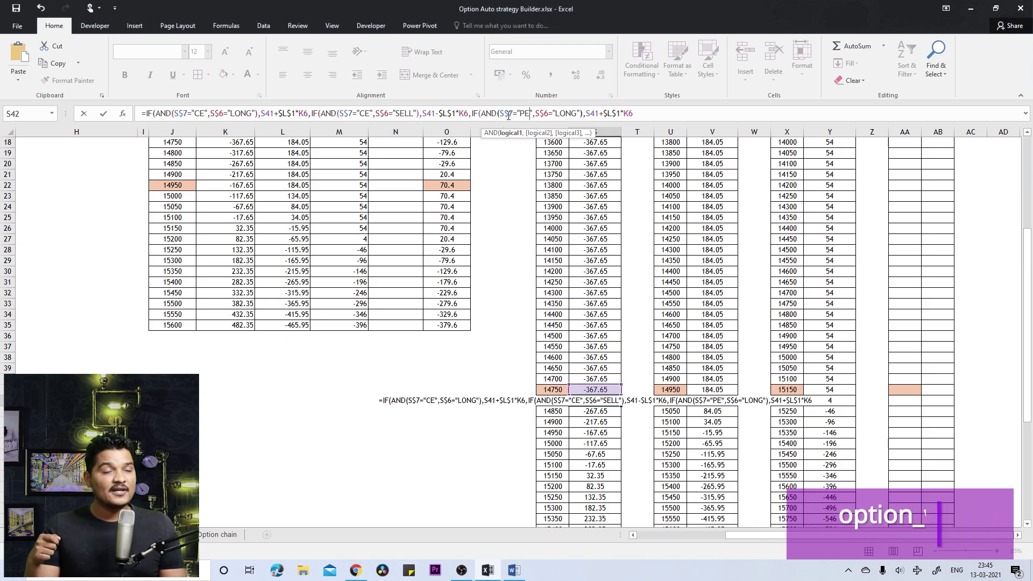
left_click(604, 115)
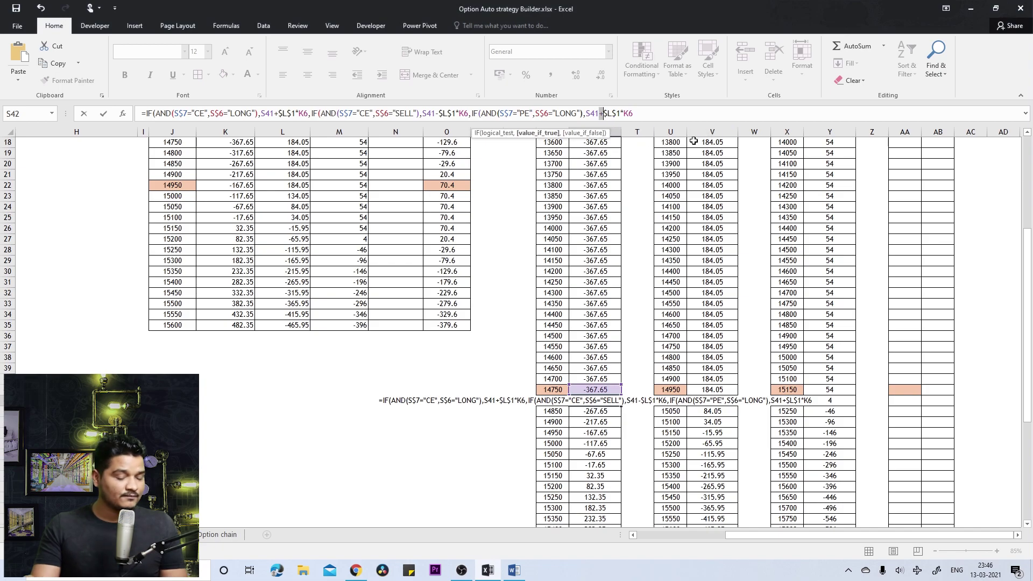
type("-")
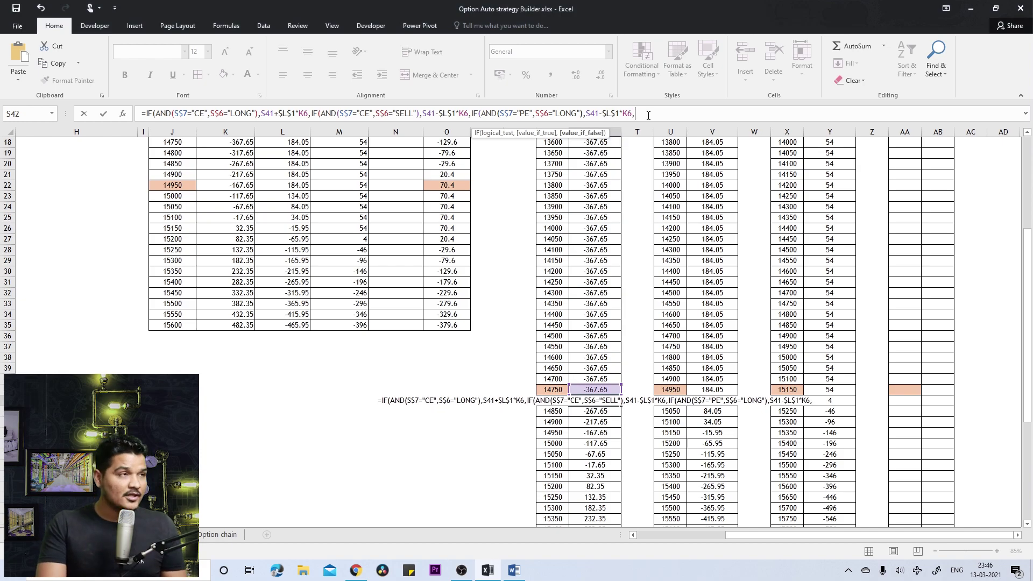
- Nest a fourth IF block that tests for "PE" and "SELL" and returns only S41
key("ctrl+v")
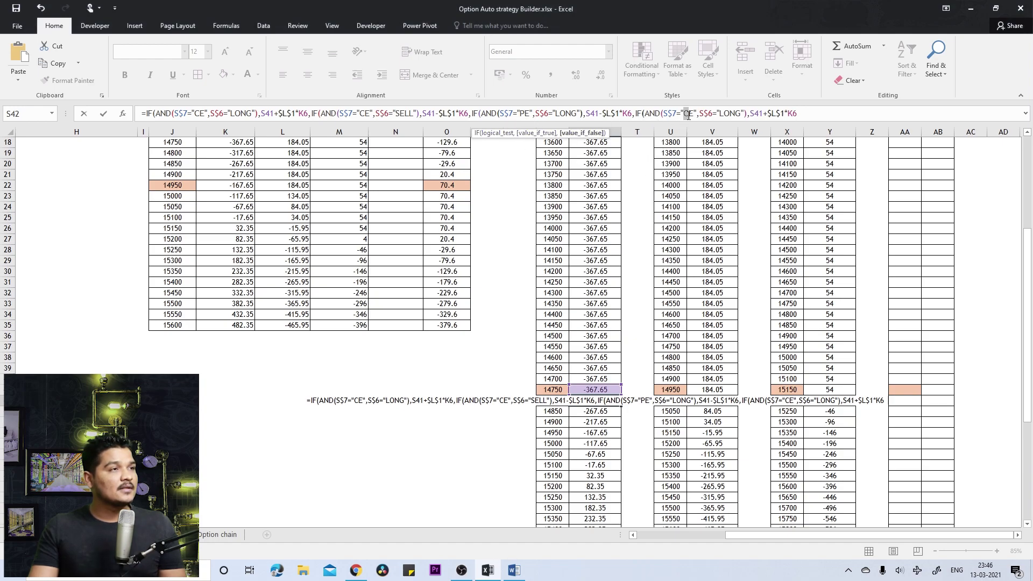
type("PE")
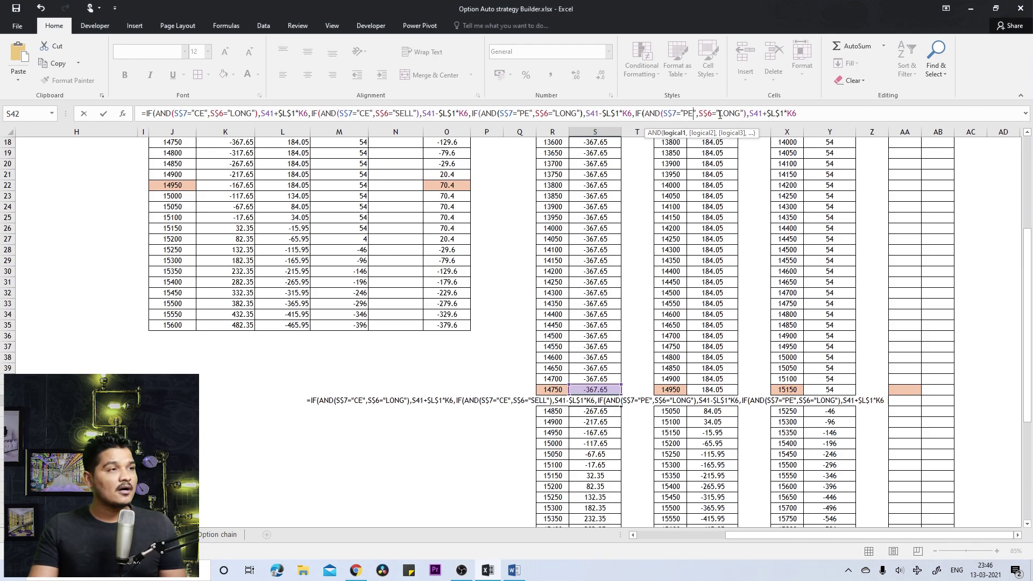
left_click_drag(720, 115, 741, 116)
type("SELL")
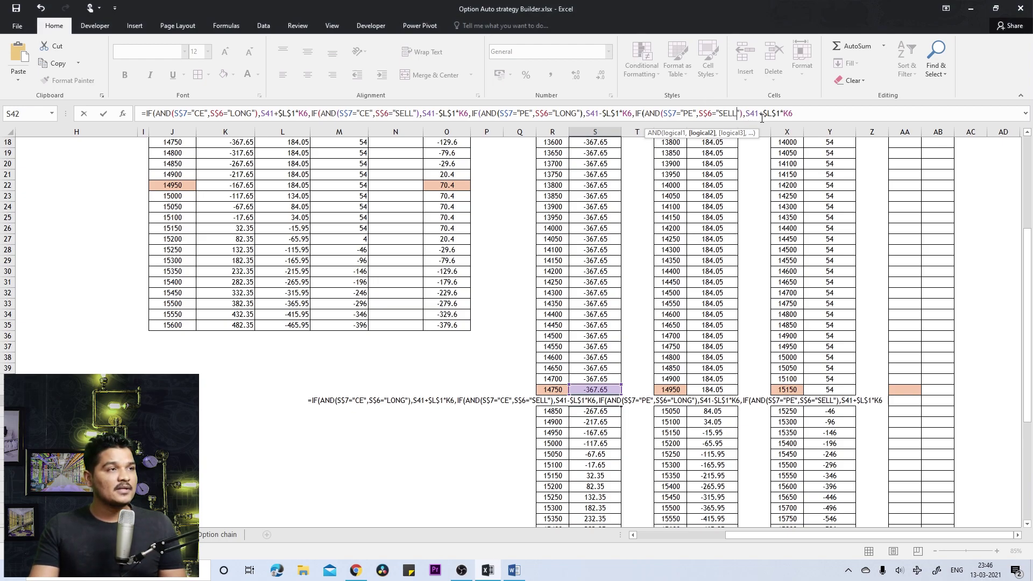
left_click_drag(761, 117, 797, 115)
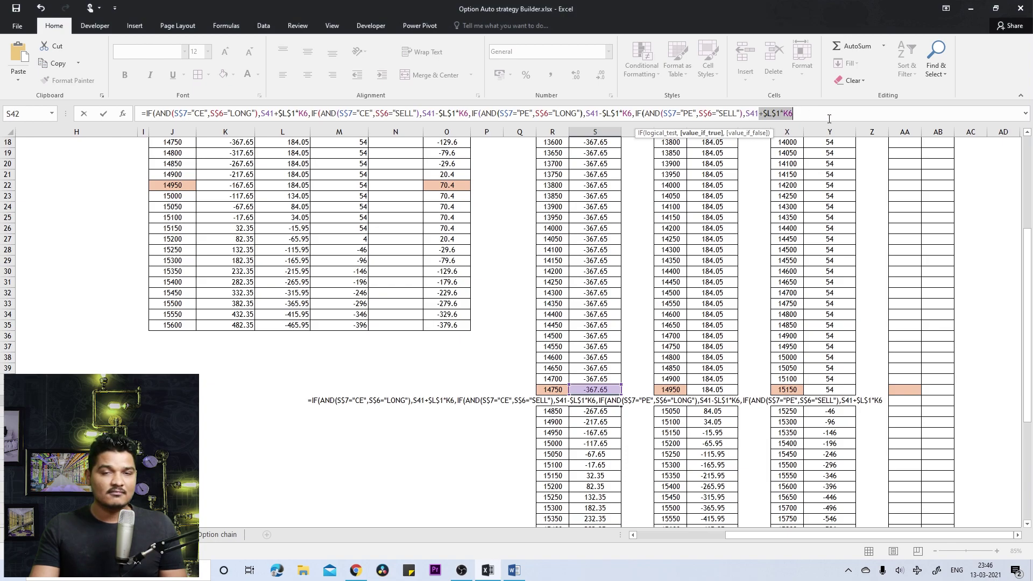
key("BackSpace")
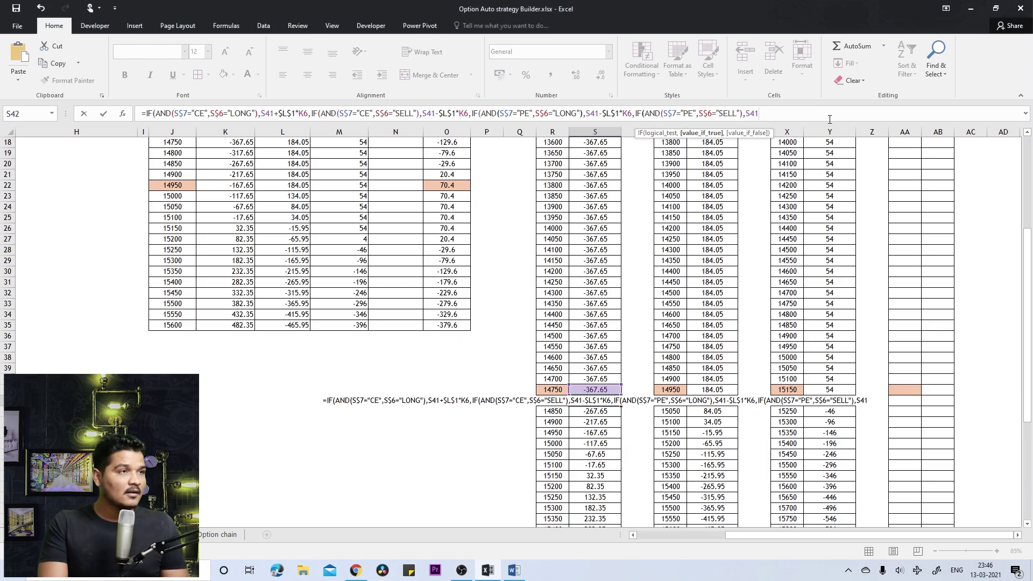
- Finish the S42 formula with "" as the last value-if-false, close all the IFs, and fill it down column S
type(",\"\")")
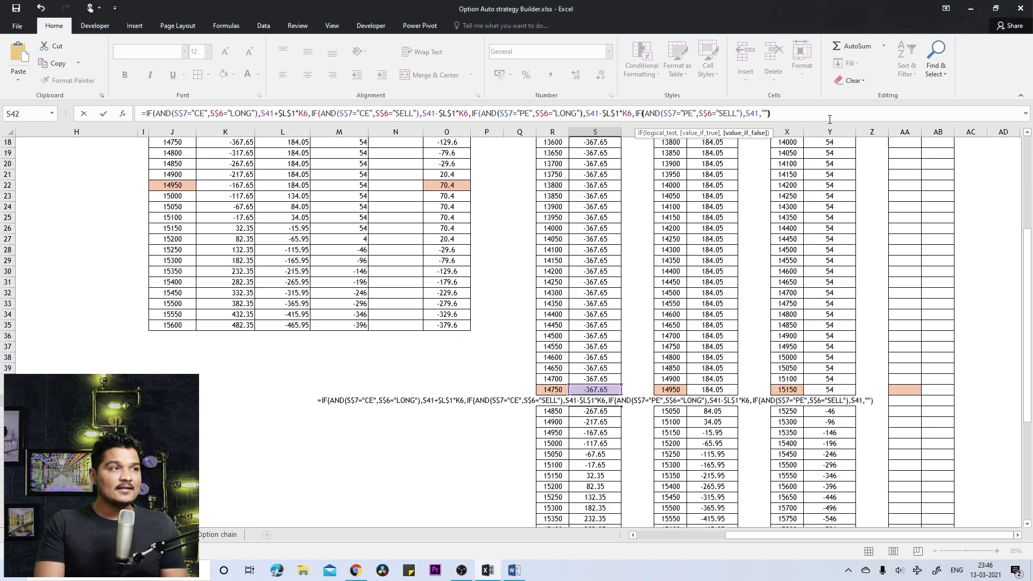
type(")))")
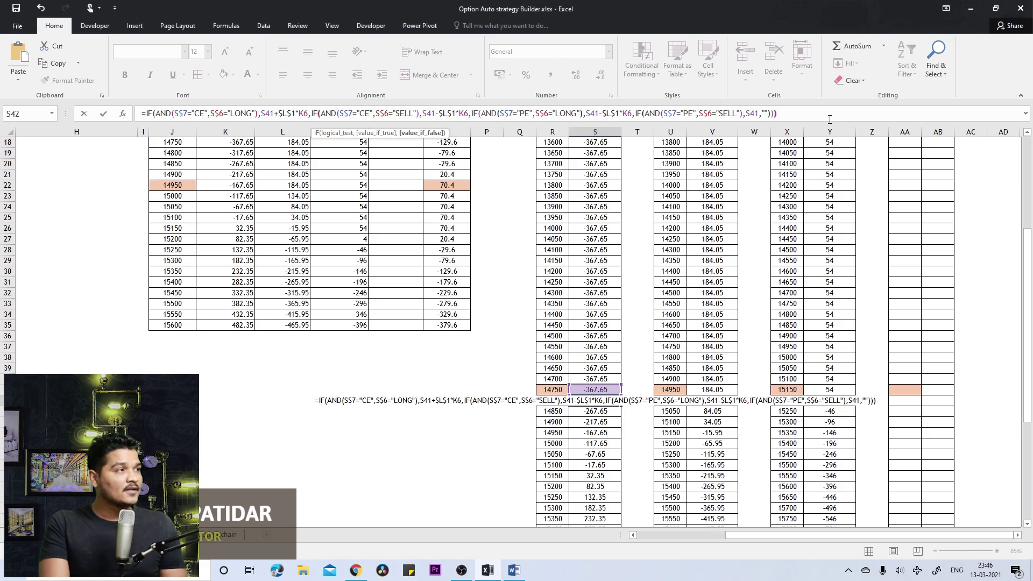
key("Return")
left_click(614, 404)
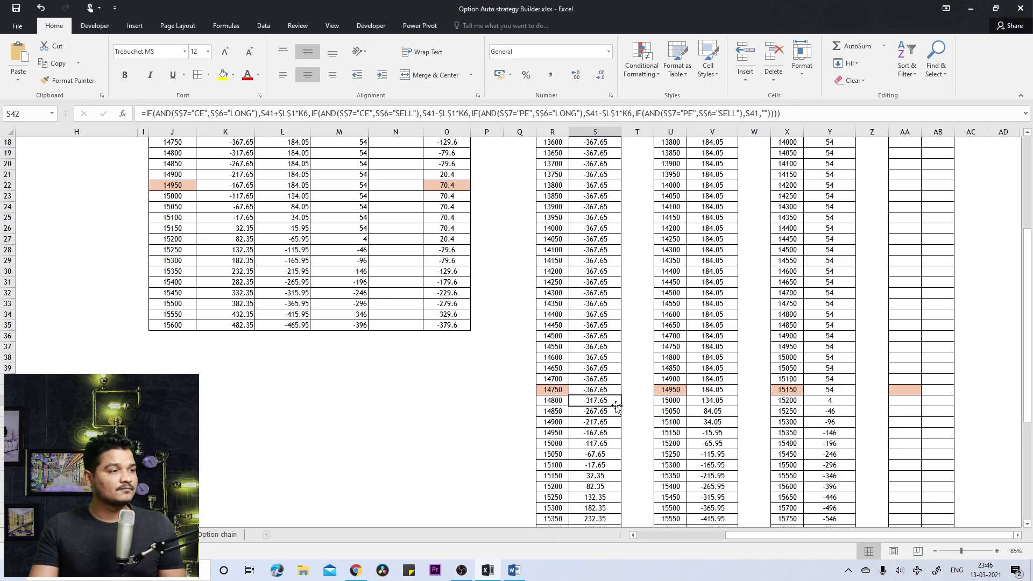
double_click(622, 405)
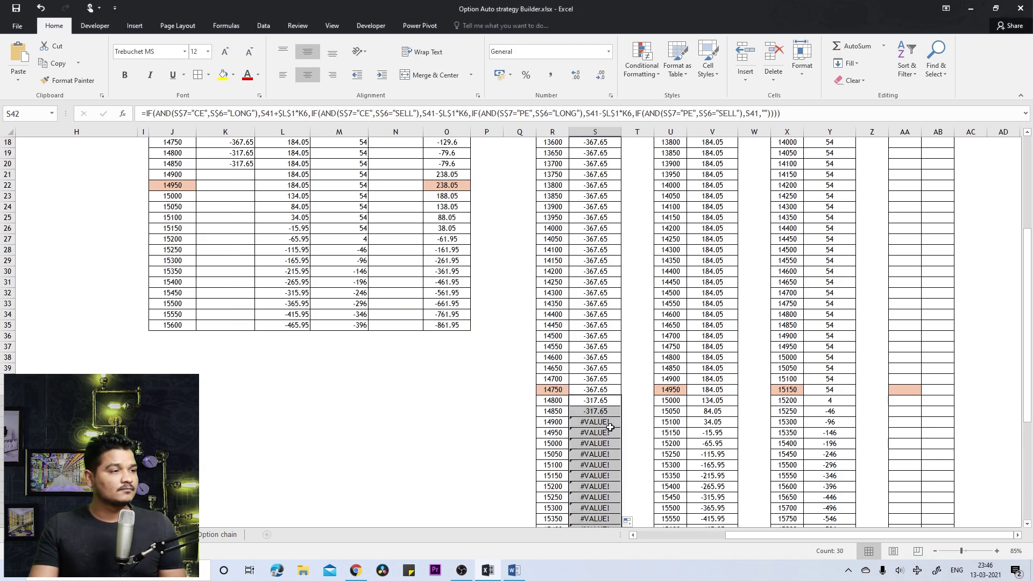
- Examine the filled formulas in column S from S42 downward to compare how their references shift
left_click(604, 413)
left_click(604, 424)
left_click(601, 409)
left_click(605, 400)
left_click(605, 408)
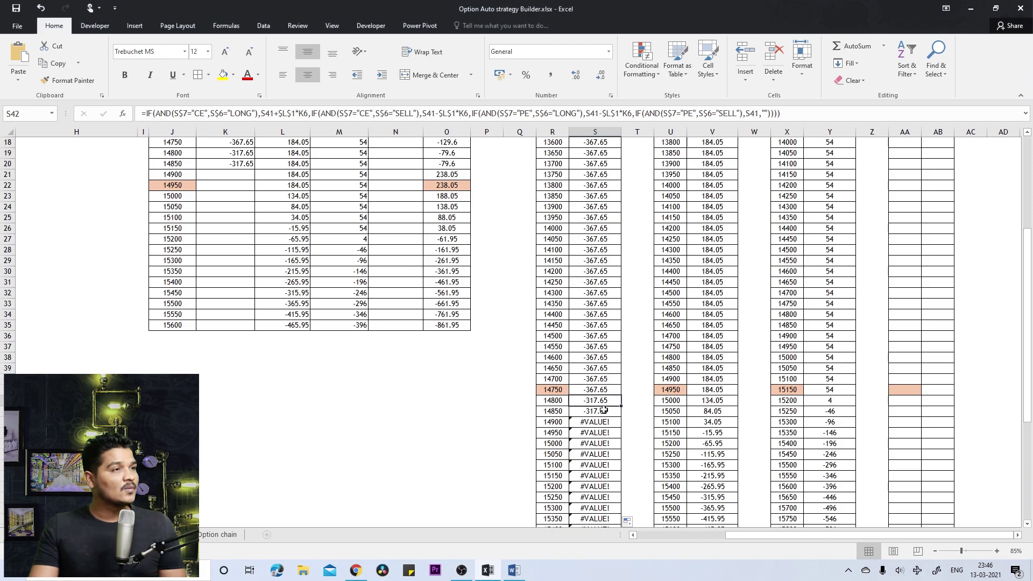
left_click(601, 421)
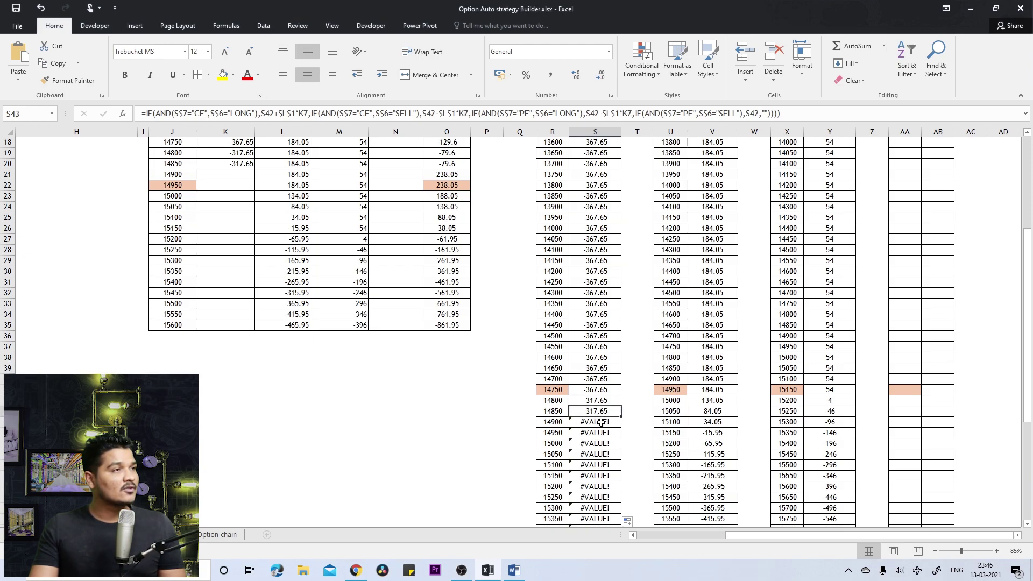
left_click(602, 413)
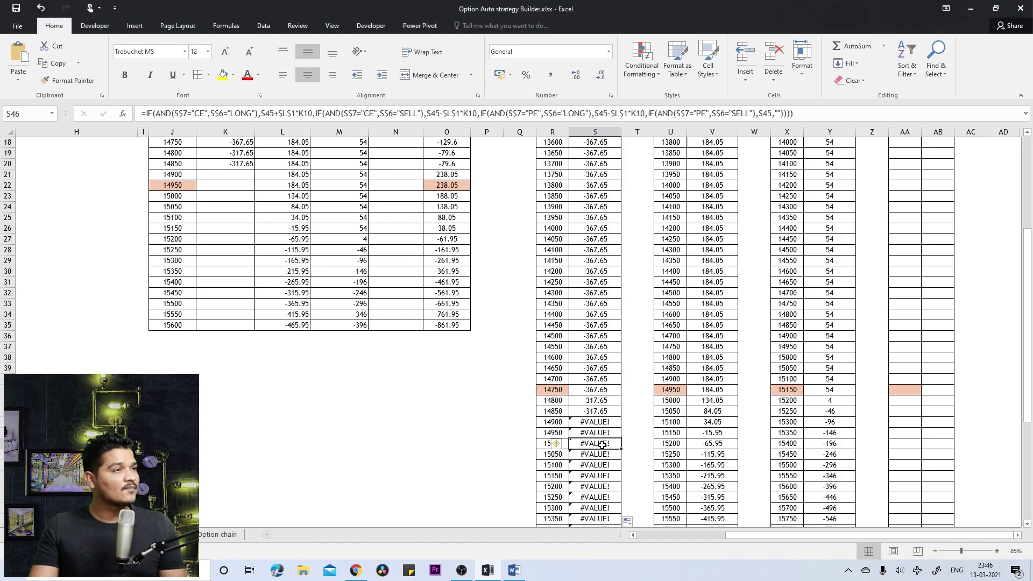
scroll(601, 416, "up", 4)
scroll(601, 416, "down", 4)
- Lock the three K6 quantity references in the S42 payoff formula as $K$6
left_click(602, 405)
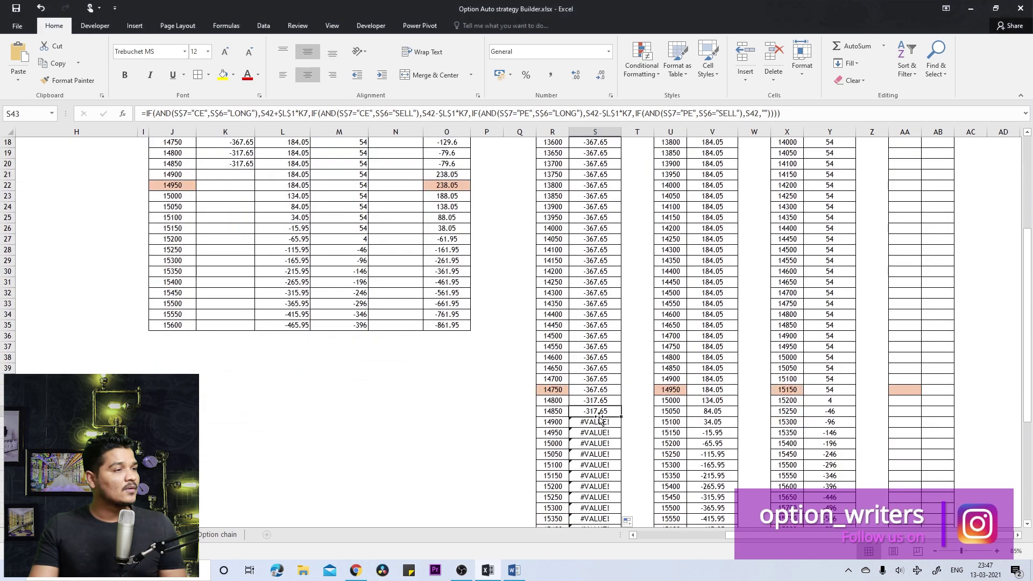
scroll(602, 409, "up", 5)
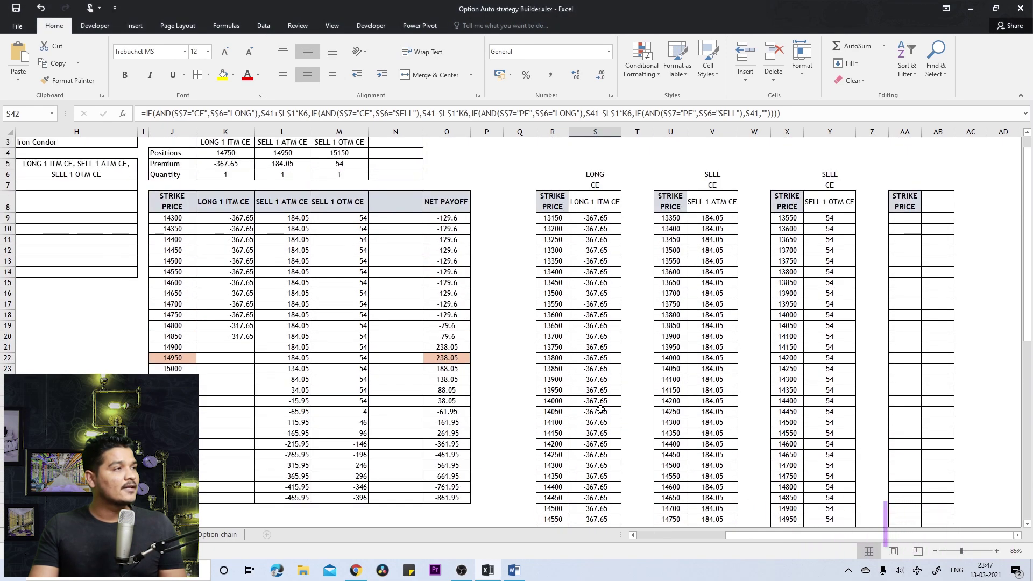
left_click(632, 115)
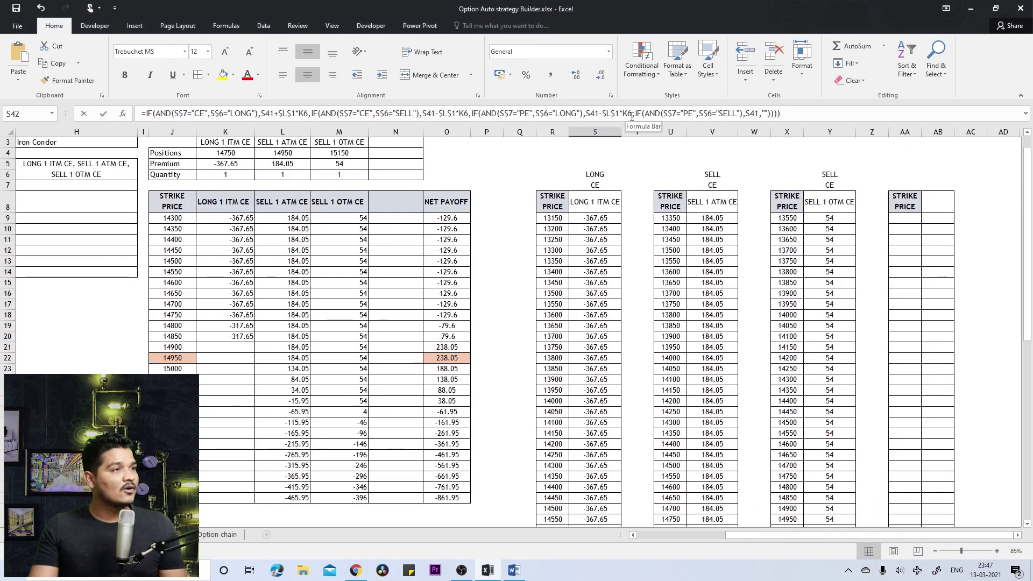
scroll(632, 125, "up", 3)
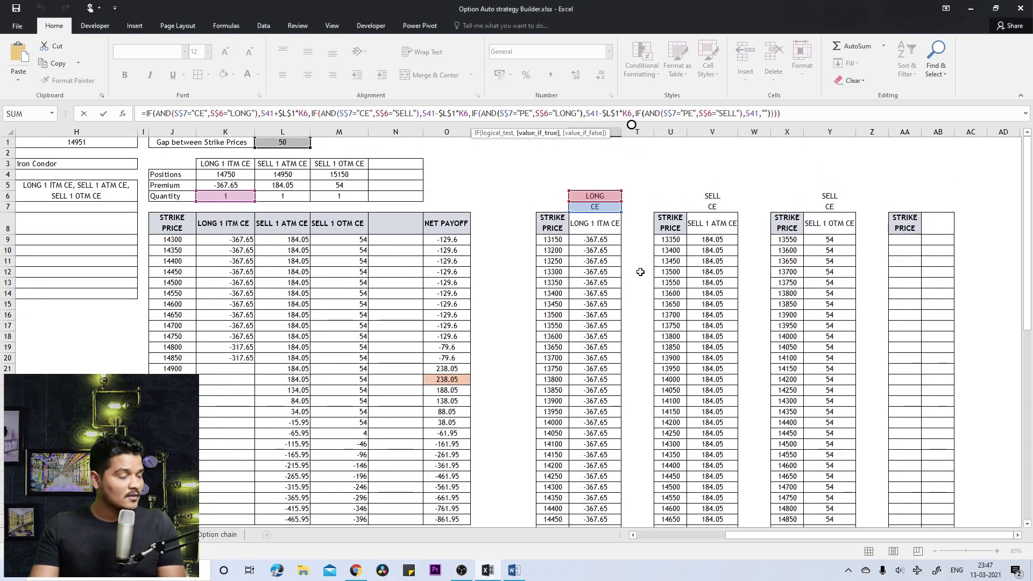
key("F4")
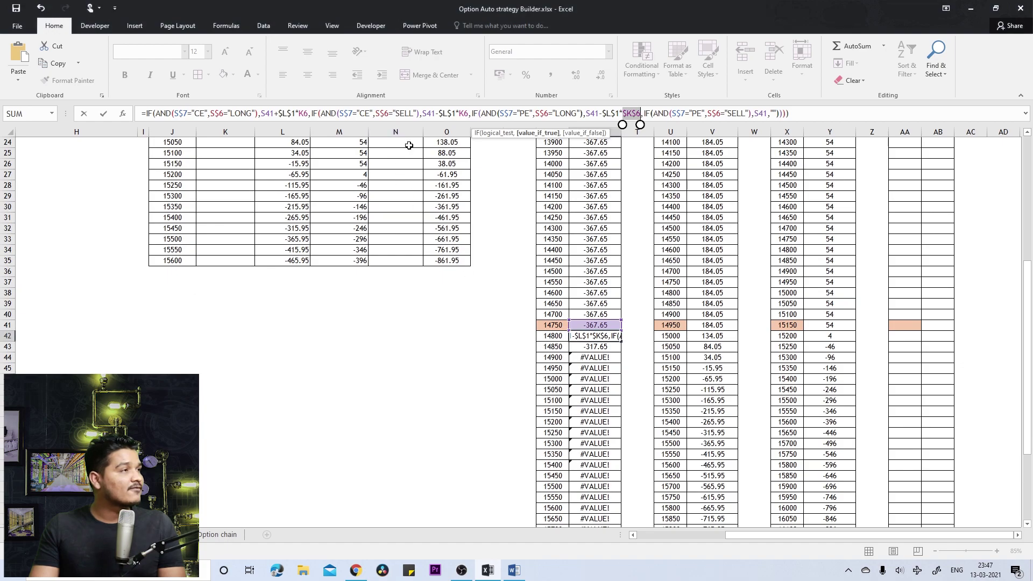
left_click(309, 114)
key("F4")
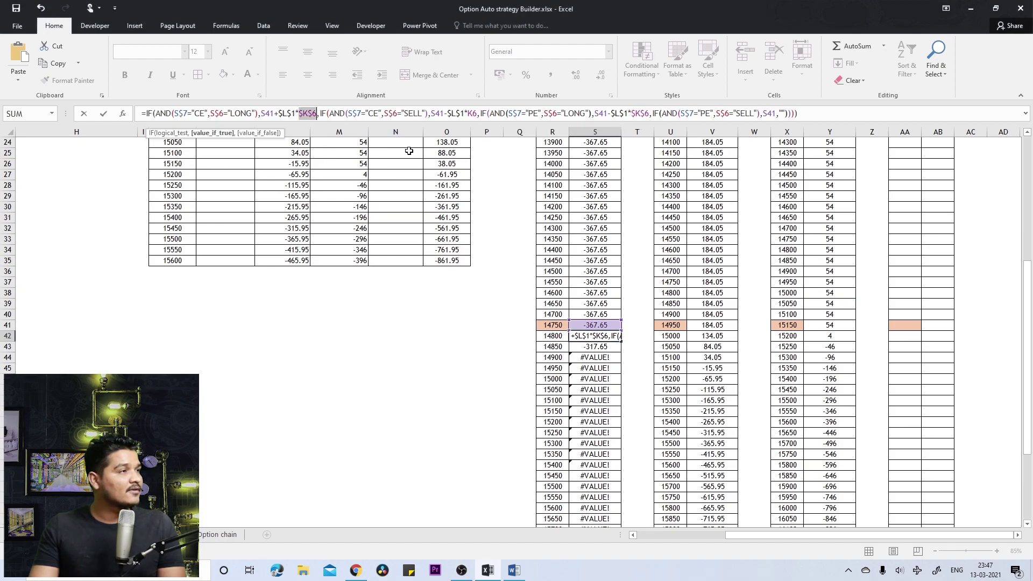
left_click(473, 114)
key("F4")
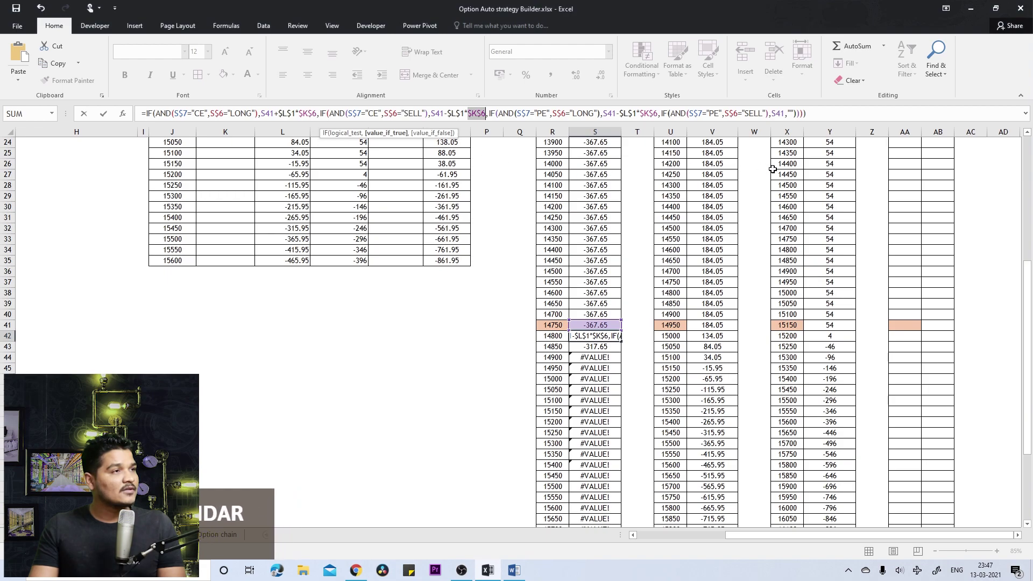
key("Return")
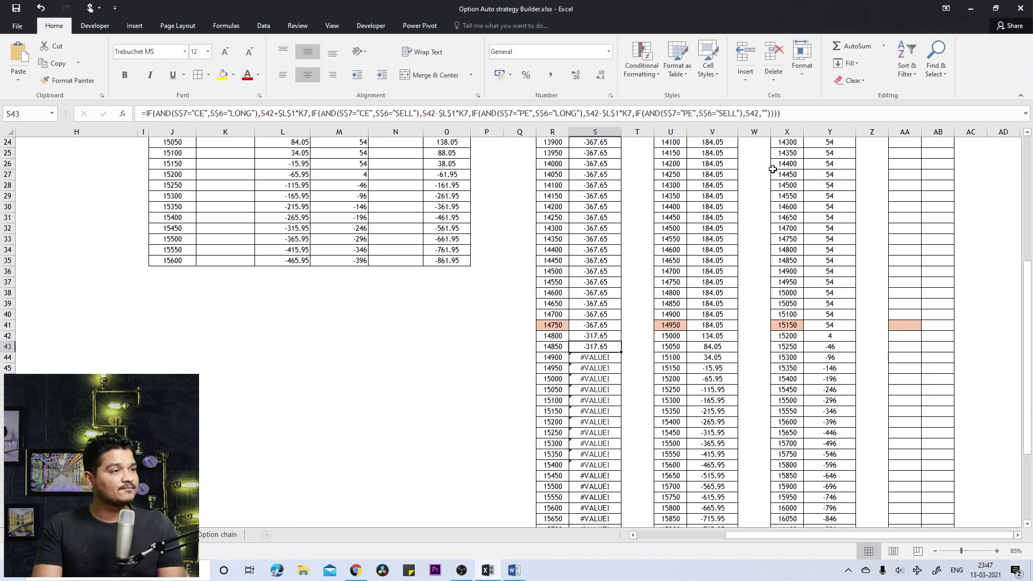
- Fill the corrected S42 formula down to the end of column S
left_click(605, 336)
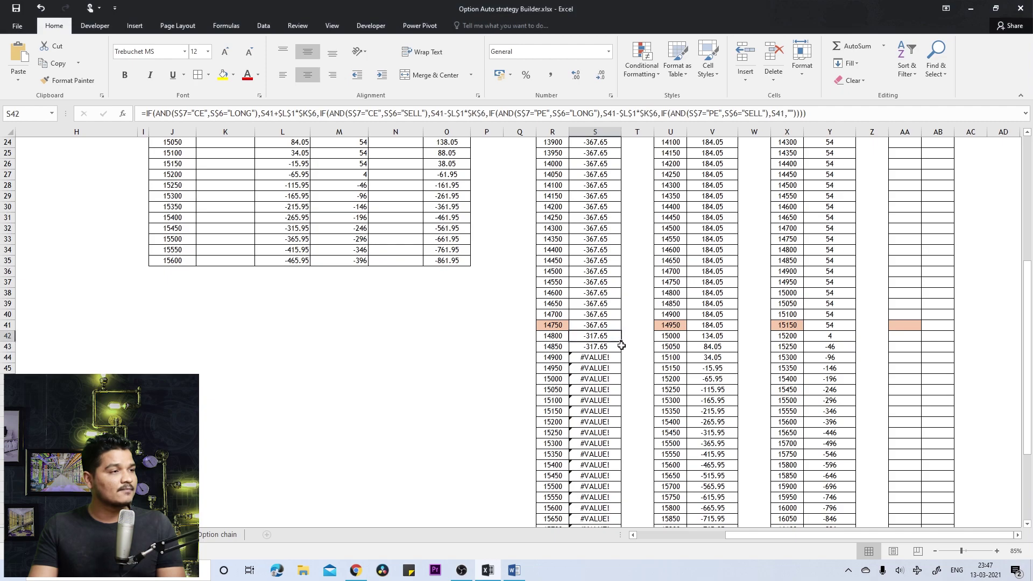
double_click(622, 342)
scroll(626, 424, "down", 4)
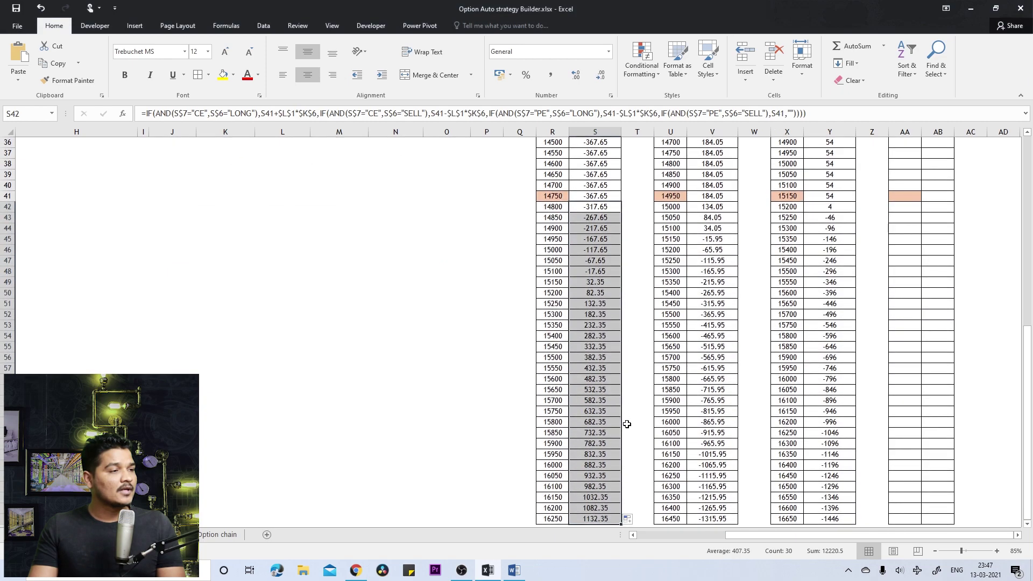
scroll(627, 424, "up", 7)
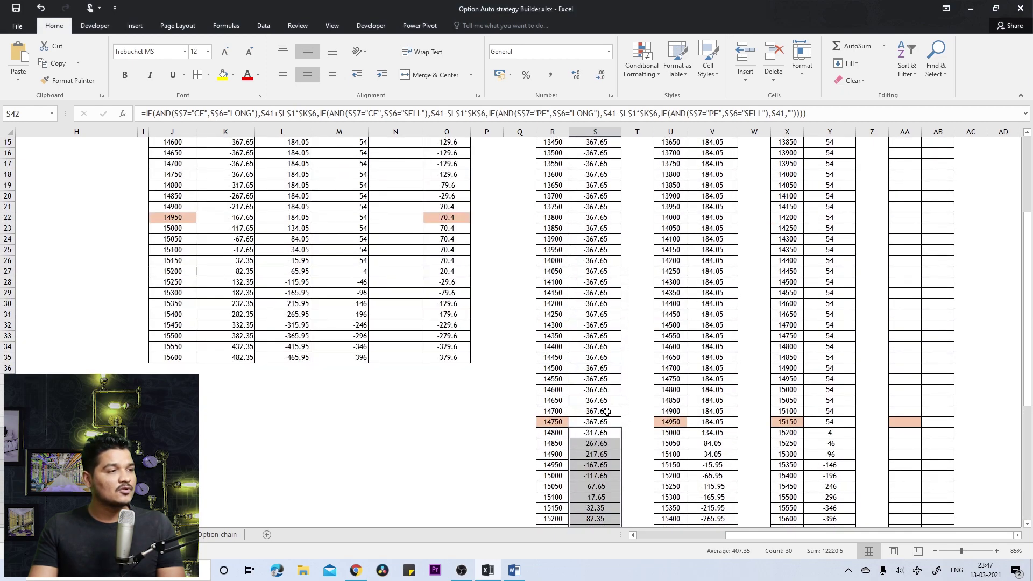
- Lock both K6 quantity references in the S40 formula as $K$6
left_click(607, 412)
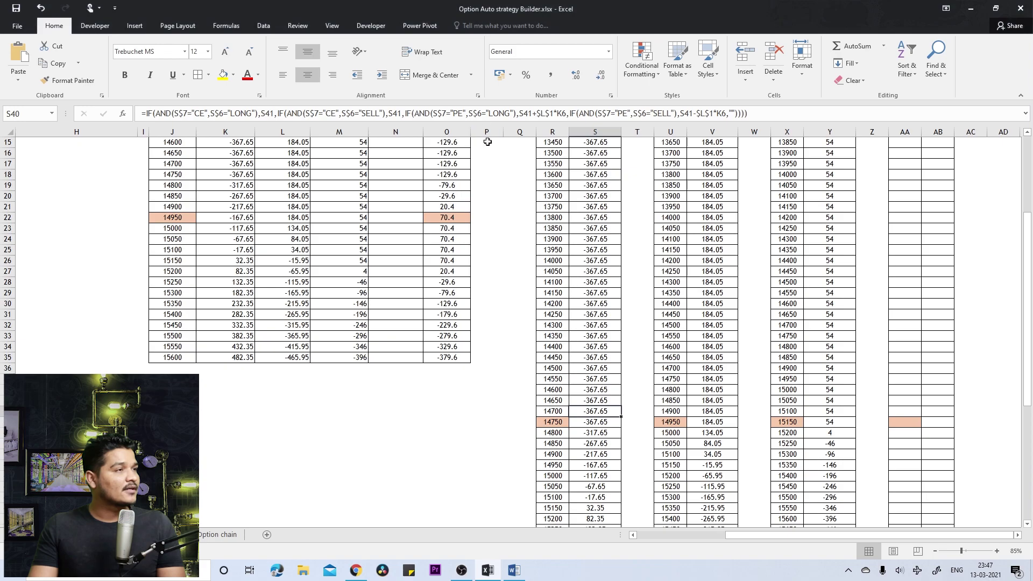
left_click(566, 119)
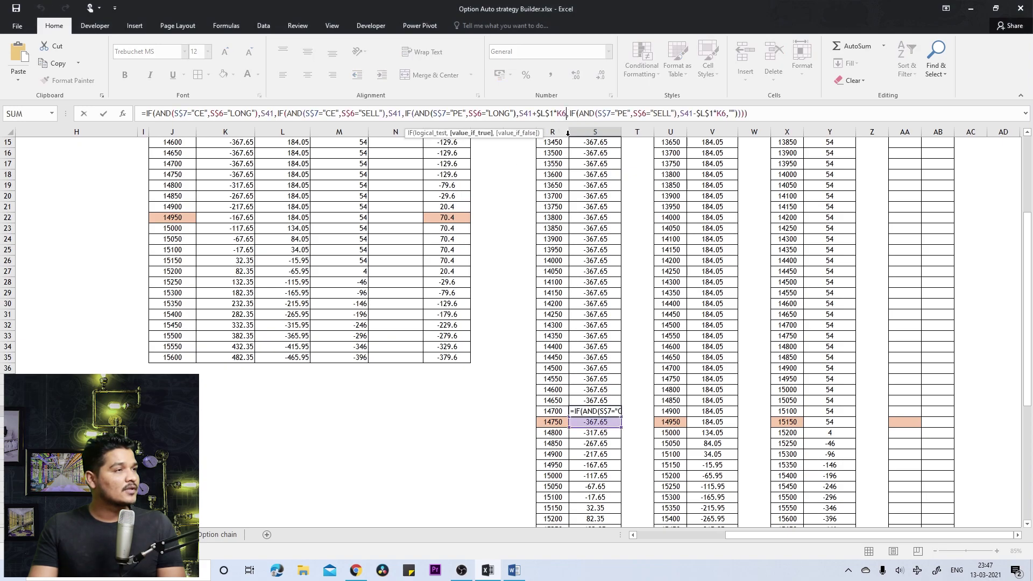
key("F4")
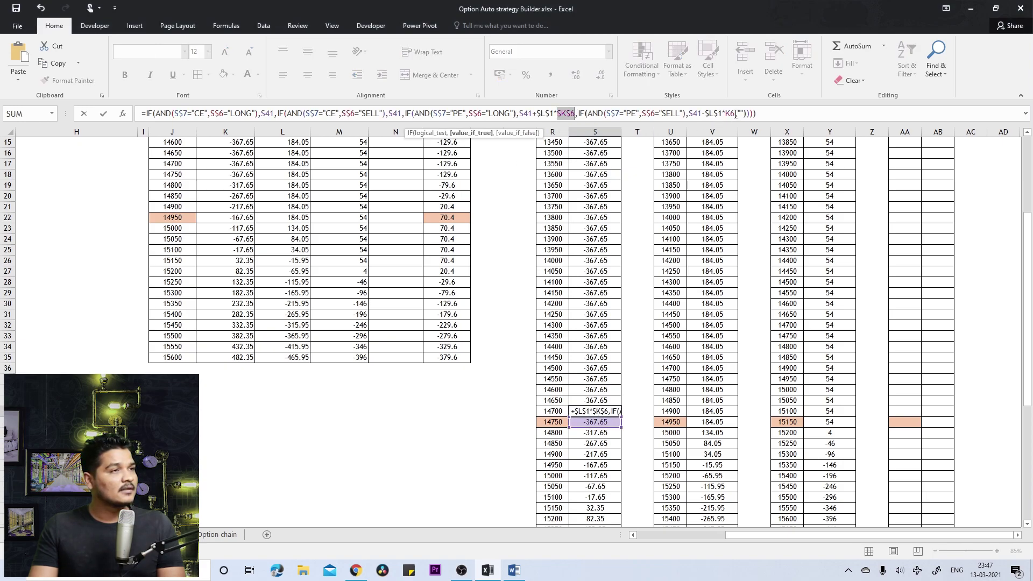
left_click(735, 114)
key("F4")
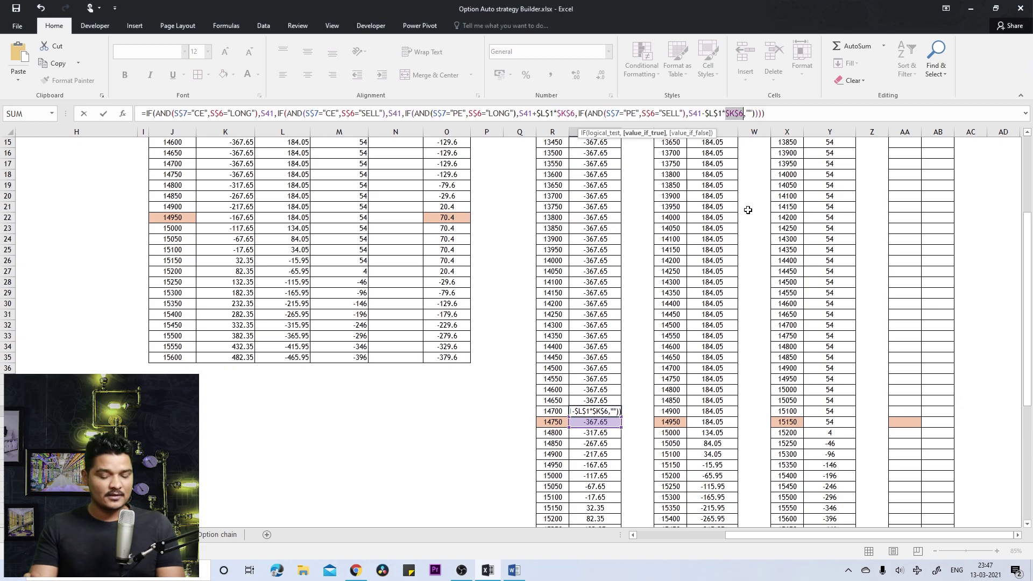
key("Return")
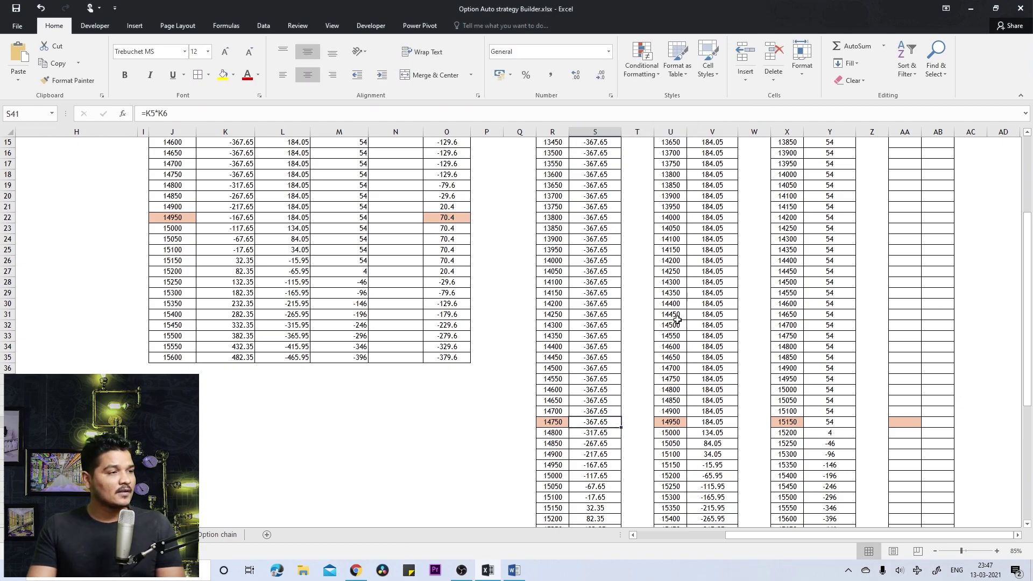
- Fill the corrected S40 formula upward through the rows of column S above the strike
left_click(609, 411)
left_click_drag(621, 417, 608, 193)
scroll(633, 256, "down", 3)
- Copy the S40 formula into V40 of the SELL 1 ATM CE table
left_click(605, 390)
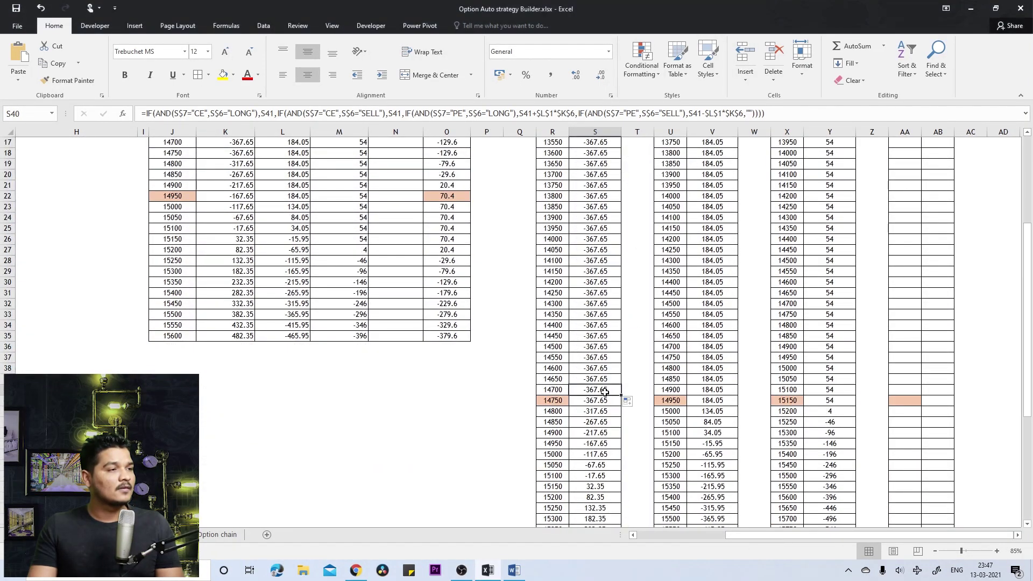
left_click(722, 391)
key("ctrl+v")
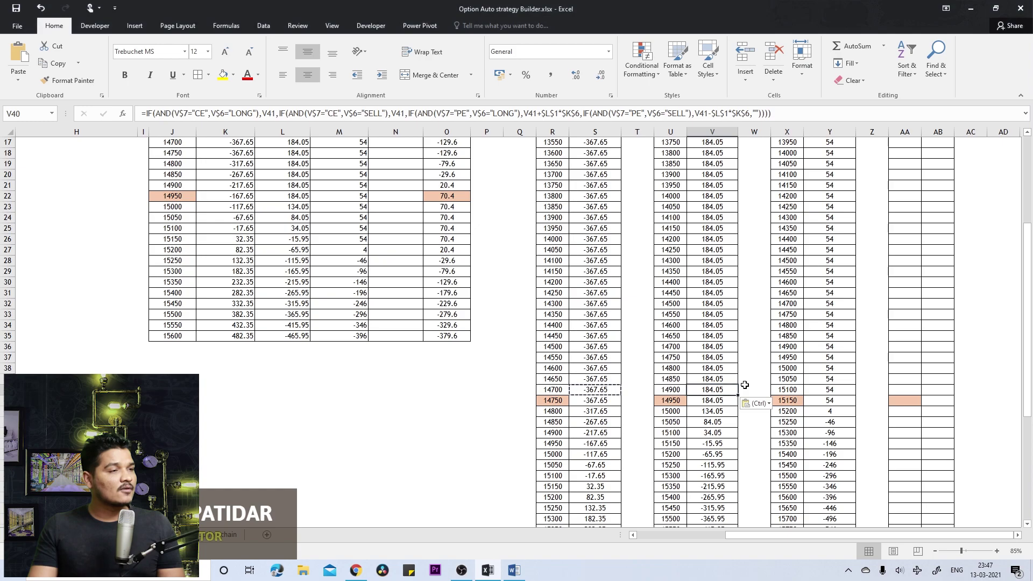
- Change both $K$6 quantity references in the V40 formula to $L$6
scroll(745, 384, "up", 5)
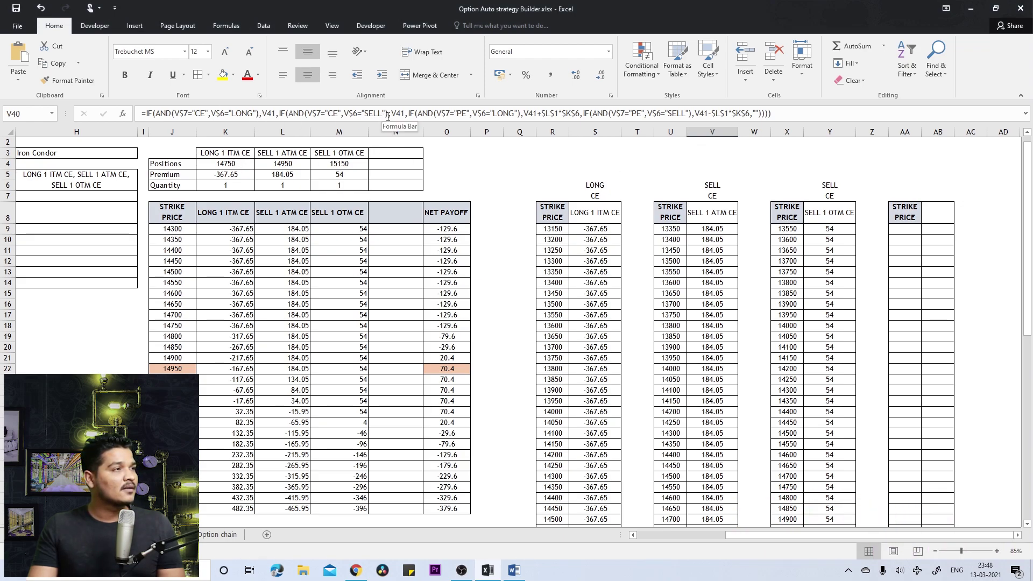
left_click(574, 112)
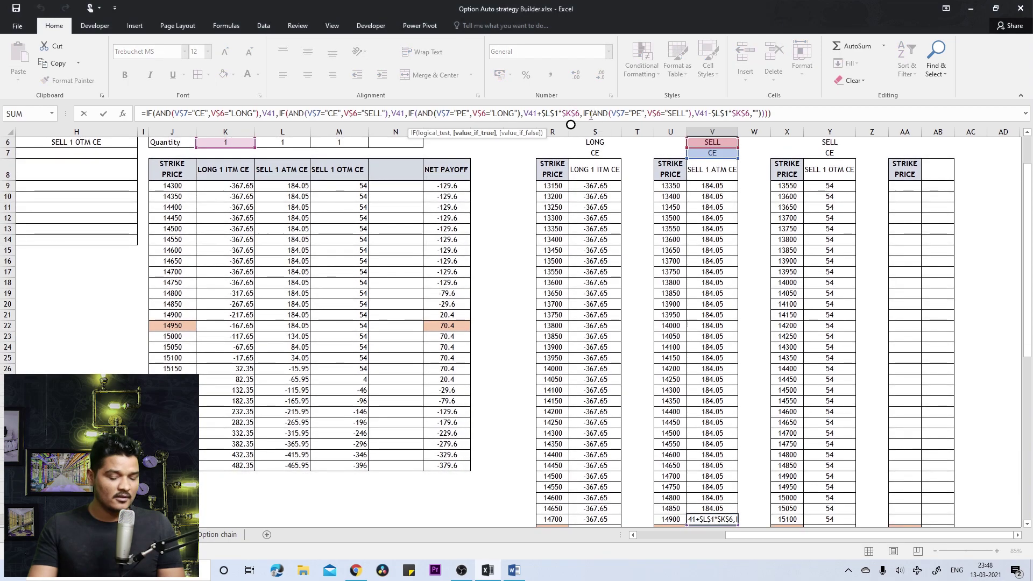
key("BackSpace")
type("L")
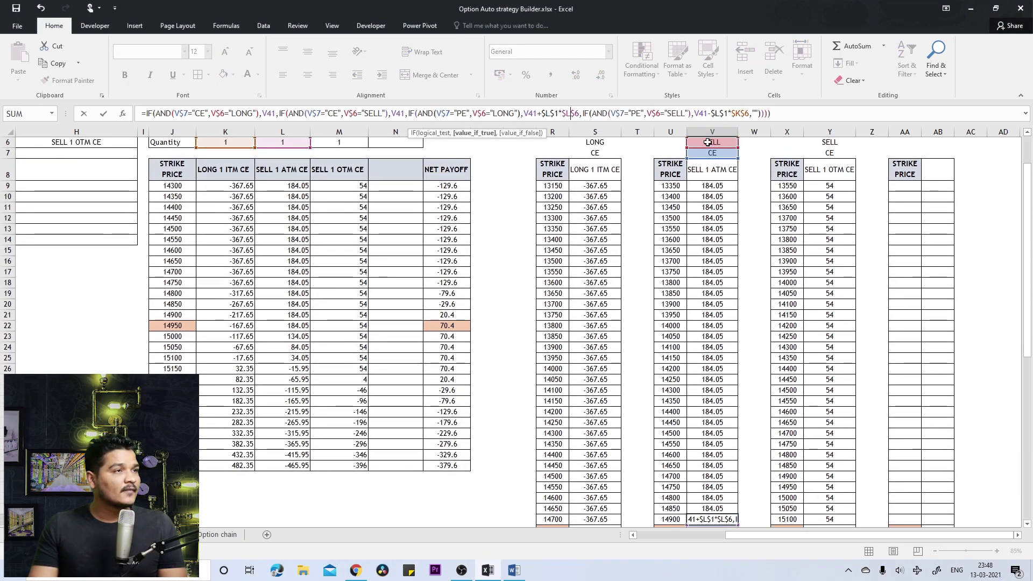
left_click(738, 113)
key("BackSpace")
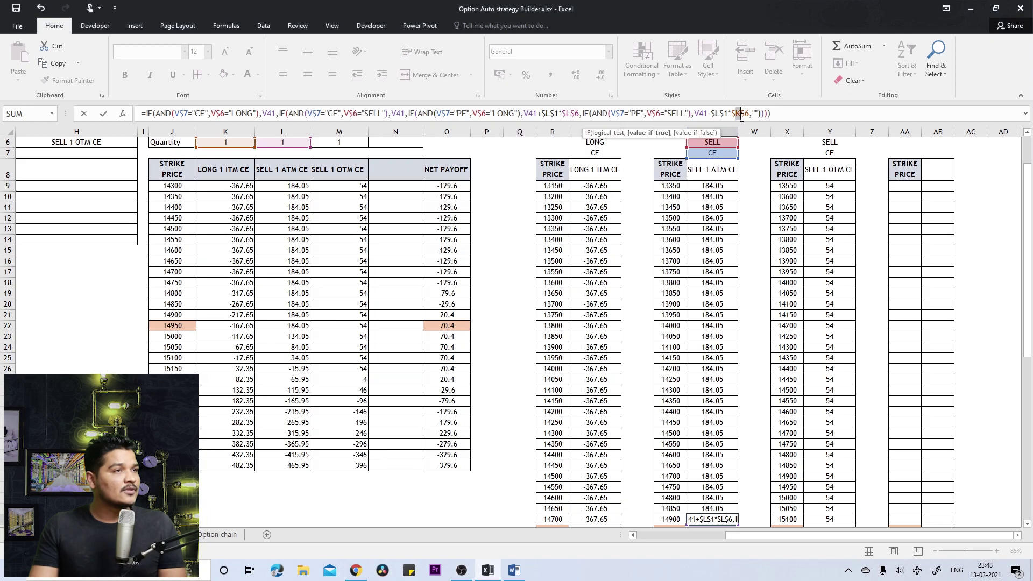
type("L")
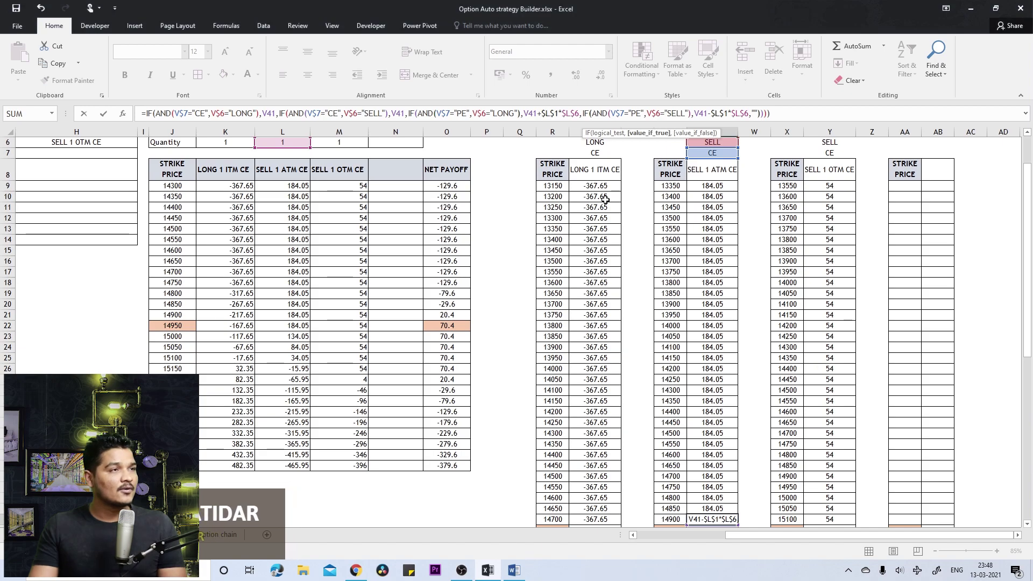
key("Return")
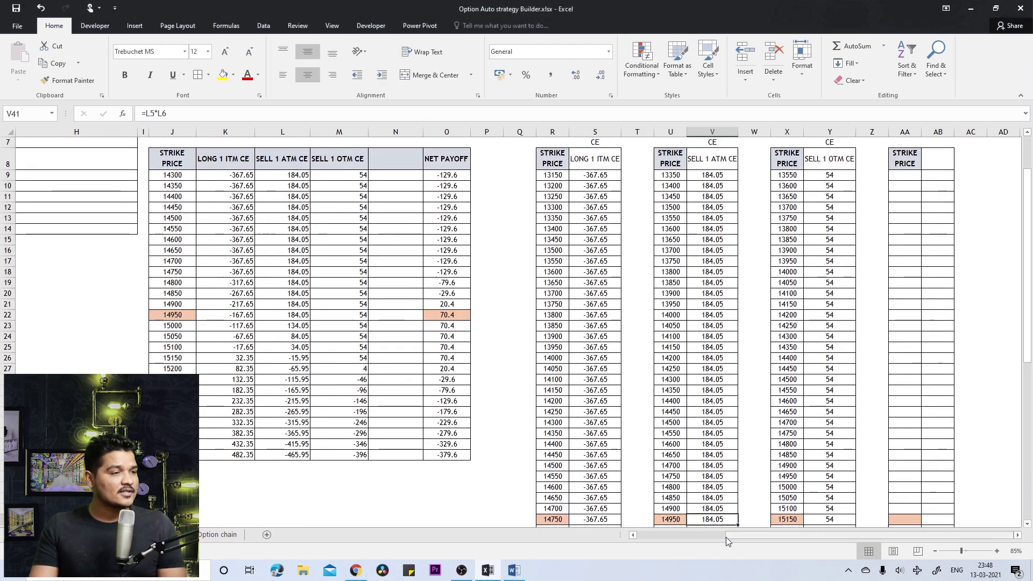
- Fill the V40 formula upward through column V to V9
left_click(735, 511)
left_click_drag(739, 515, 715, 175)
scroll(719, 358, "down", 5)
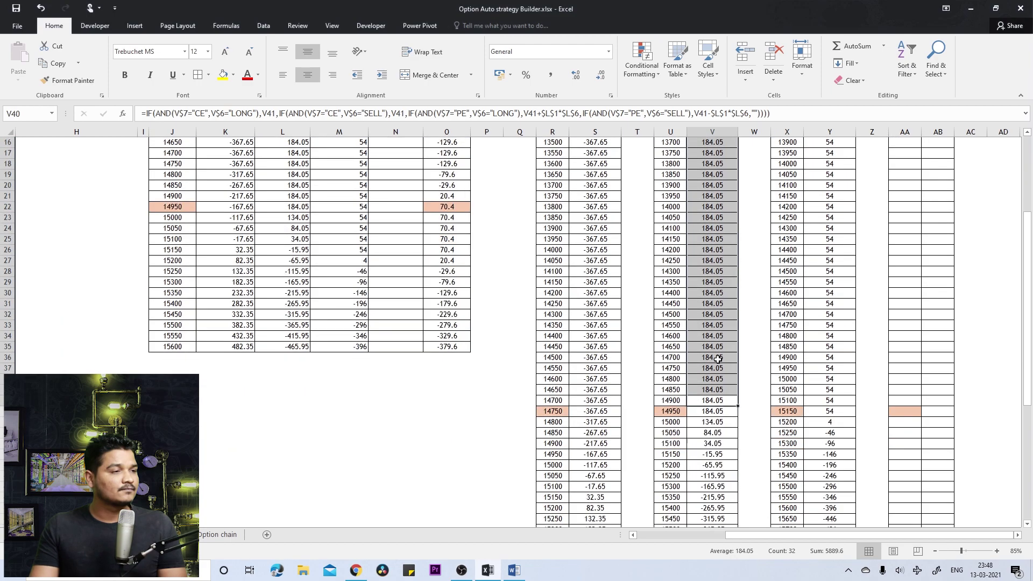
scroll(724, 387, "up", 5)
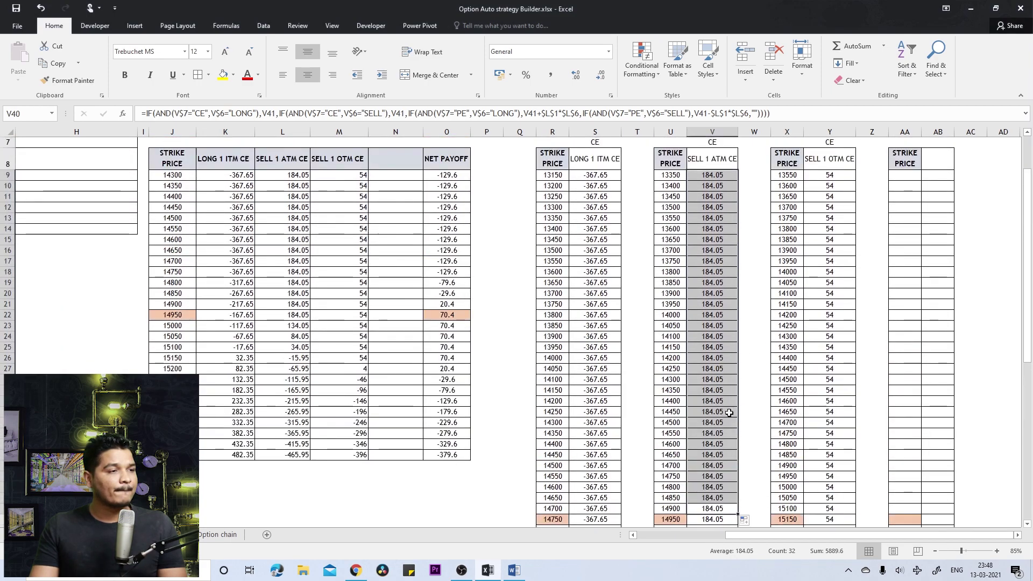
- Copy the V40 formula into Y40 of the SELL 1 OTM CE table
left_click(715, 508)
key("ctrl+c")
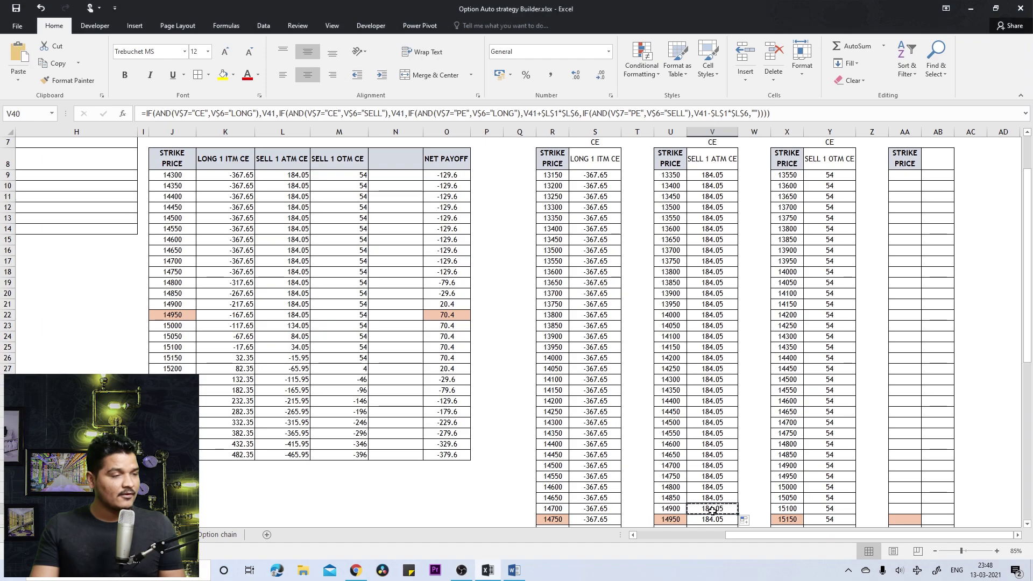
left_click(843, 510)
key("ctrl+v")
key("ctrl+v")
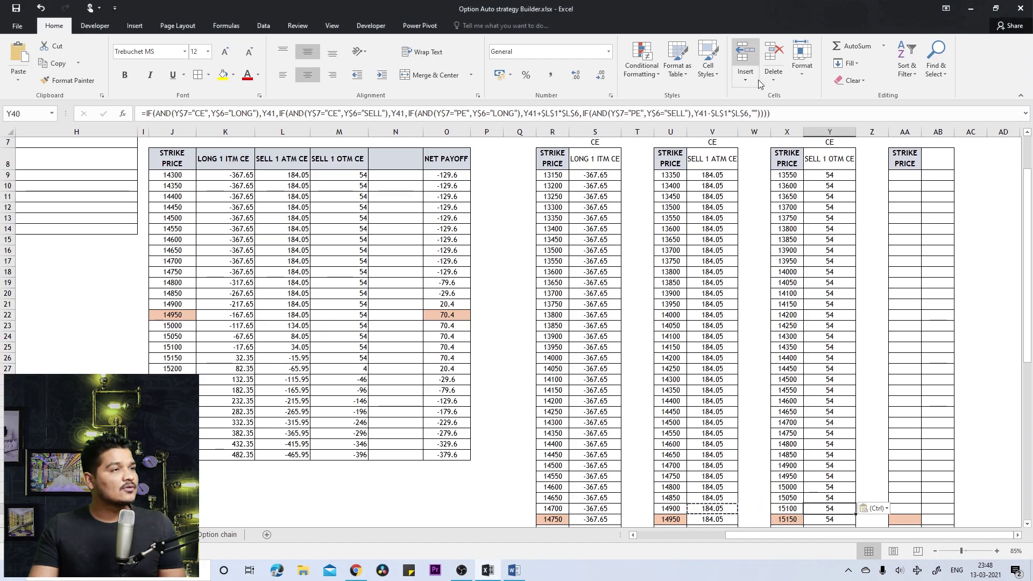
- Change both $L$6 quantity references in the Y40 formula to $M$6
scroll(673, 231, "up", 2)
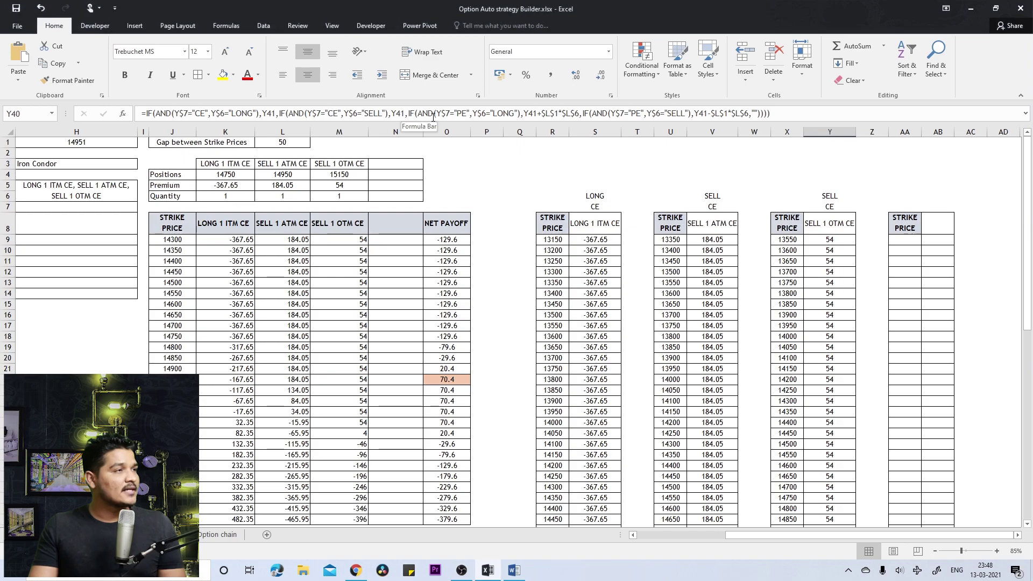
left_click(570, 114)
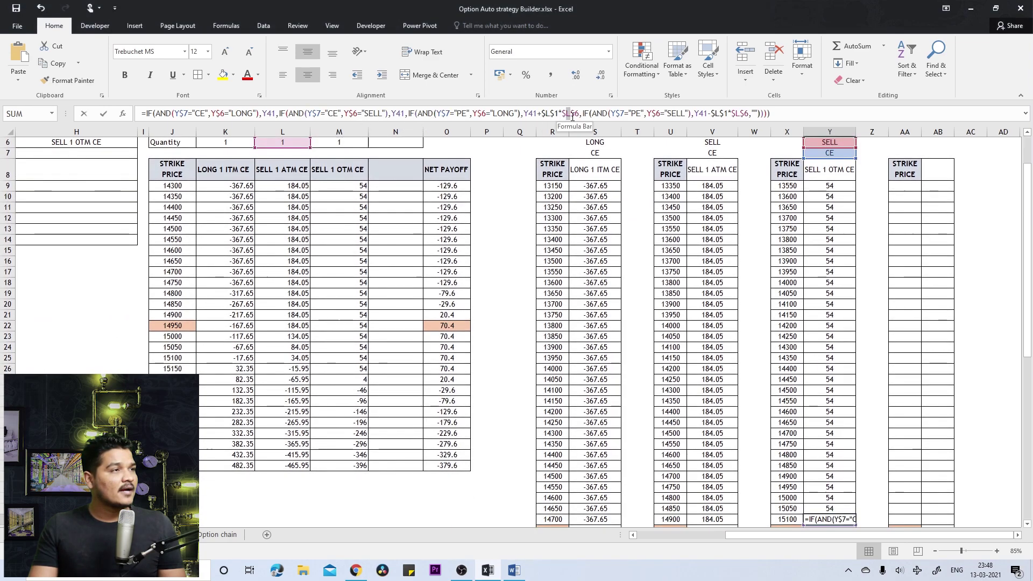
type("M")
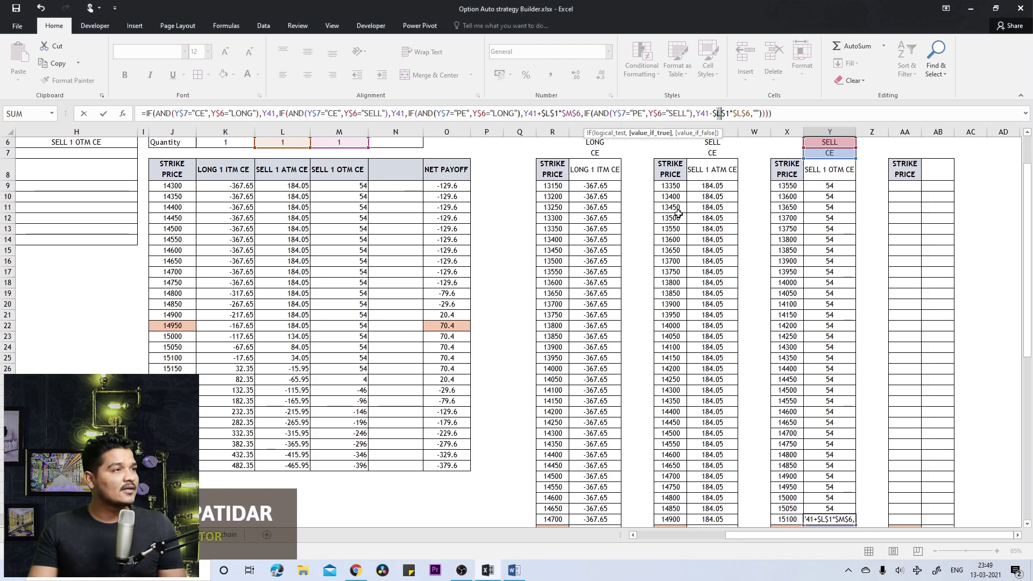
left_click(669, 113)
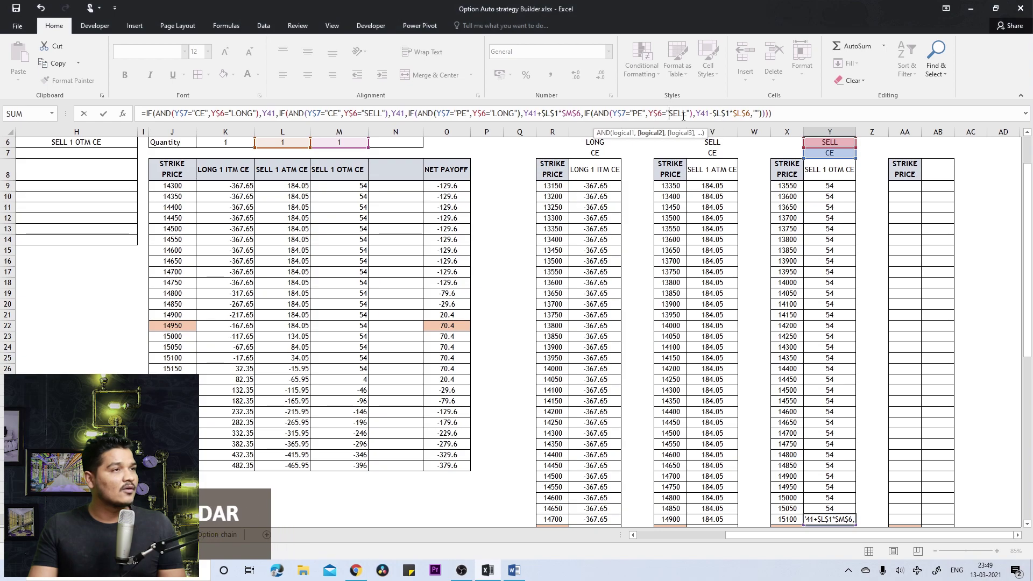
left_click(741, 114)
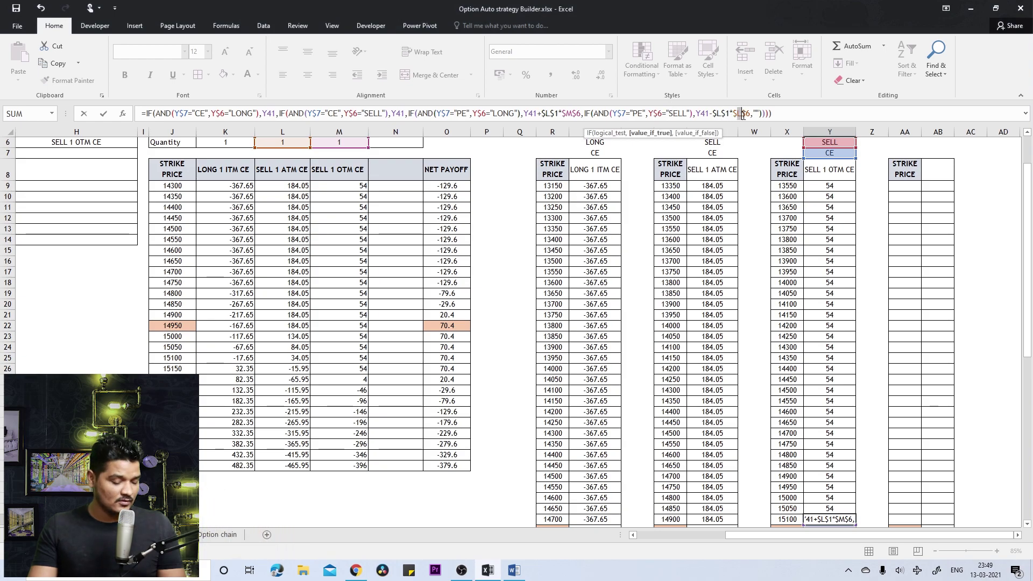
type("M")
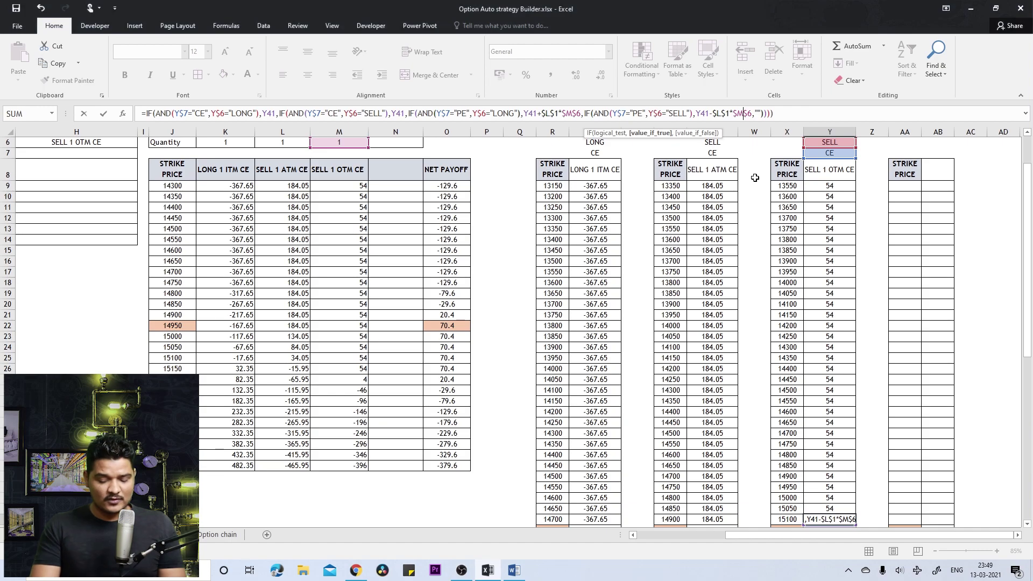
- Commit the Y40 formula with the $M$6 quantity reference and fill it upward through Y9
key("Return")
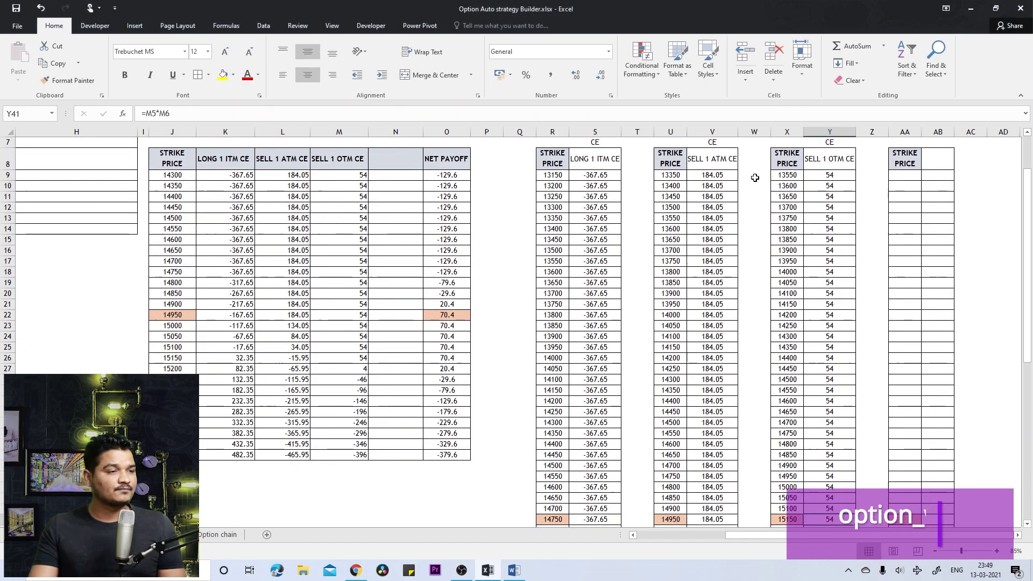
left_click(836, 505)
left_click_drag(835, 505, 832, 175)
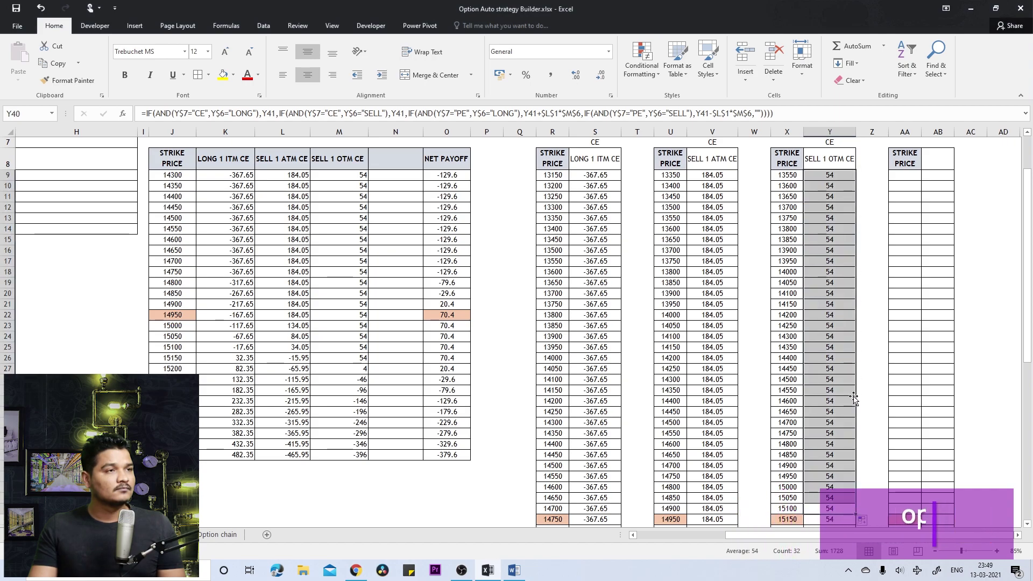
- Copy the SELL 1 OTM CE formula from Y40 into AB40 of the empty fourth payoff table
left_click(846, 507)
key("ctrl+c")
left_click(929, 508)
key("ctrl+v")
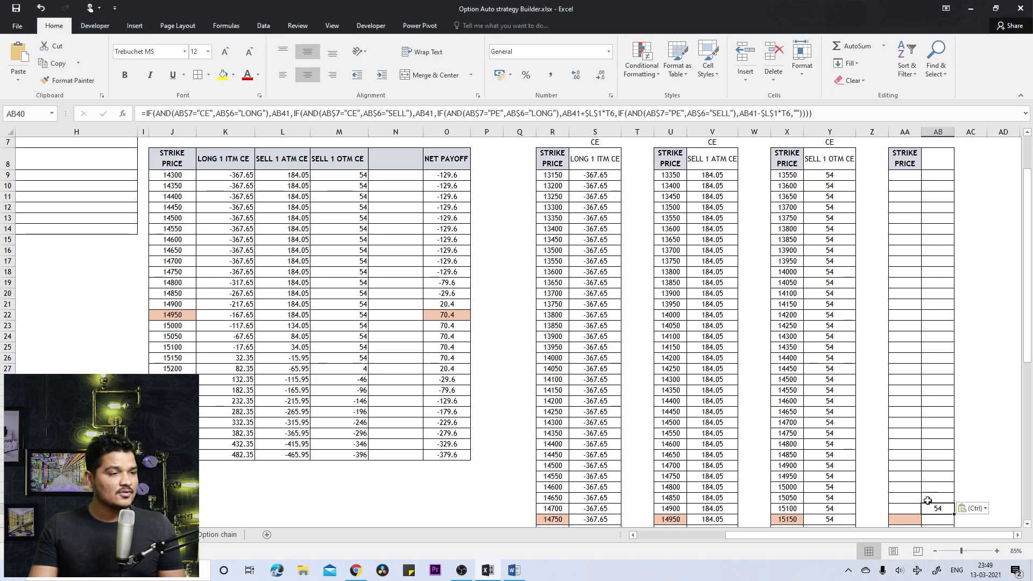
- Change both quantity references in the AB40 formula to $N$6 and fill the formula upward through AB9
left_click(805, 115)
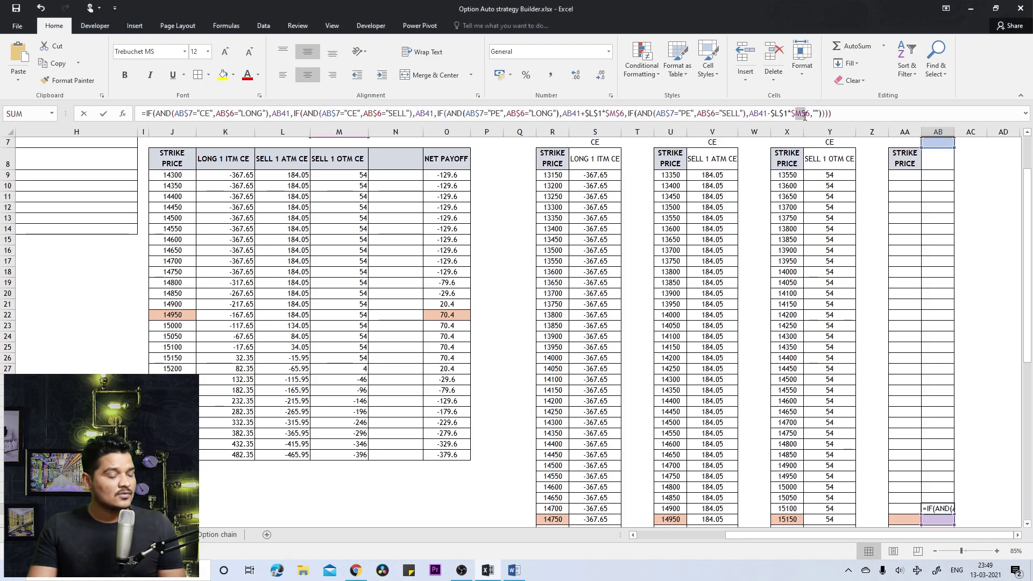
type("N")
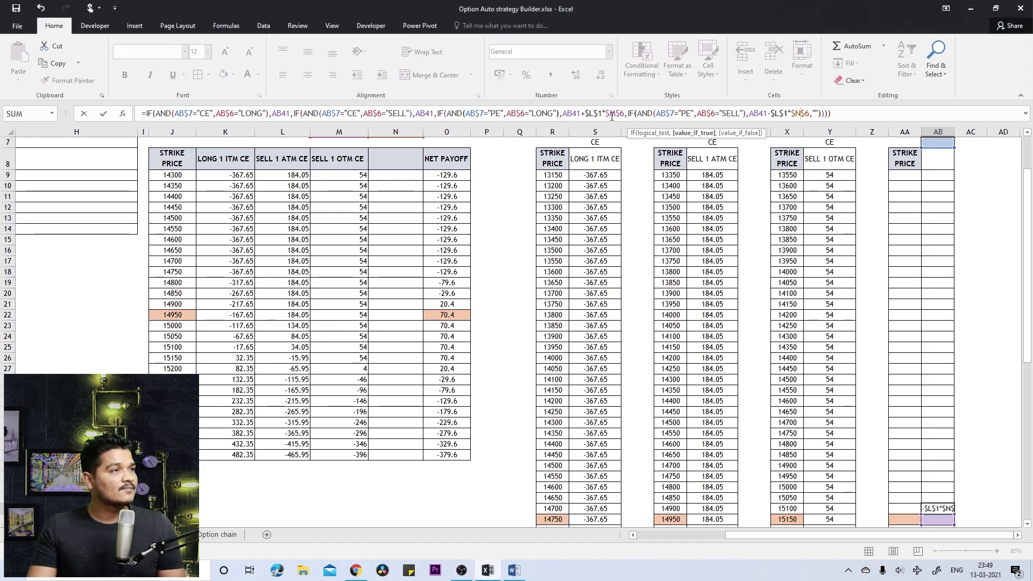
type("N")
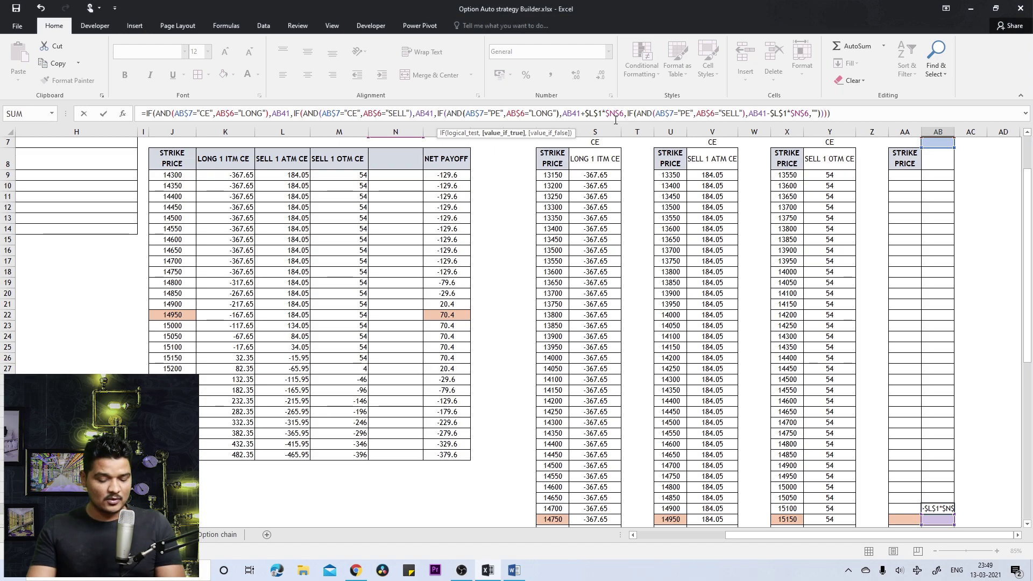
key("Return")
left_click(945, 511)
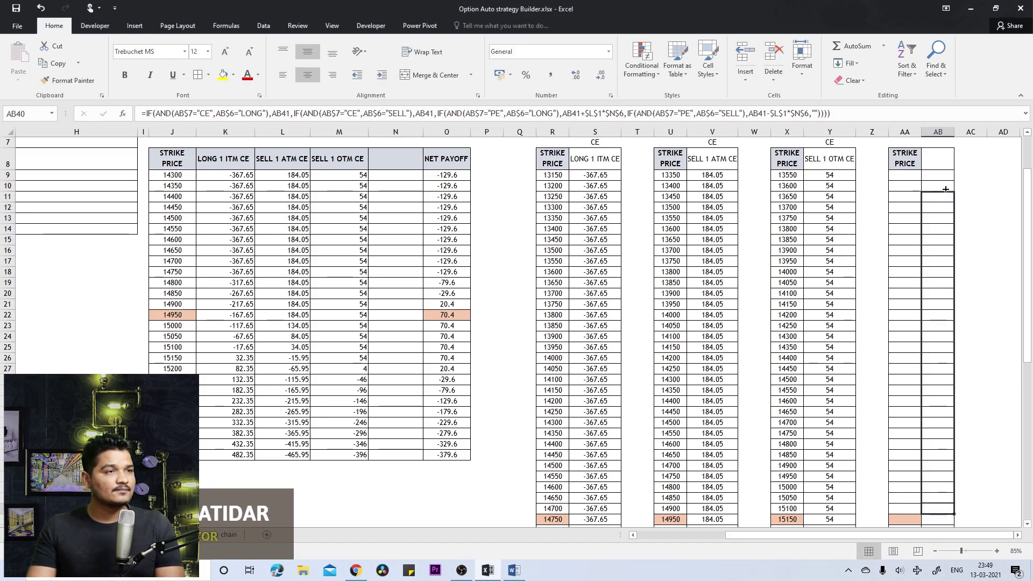
left_click(938, 175, "shift")
- Fill the S42 formula with its $K$6 quantity multiplier down the rest of the LONG 1 ITM CE column
scroll(604, 351, "down", 3)
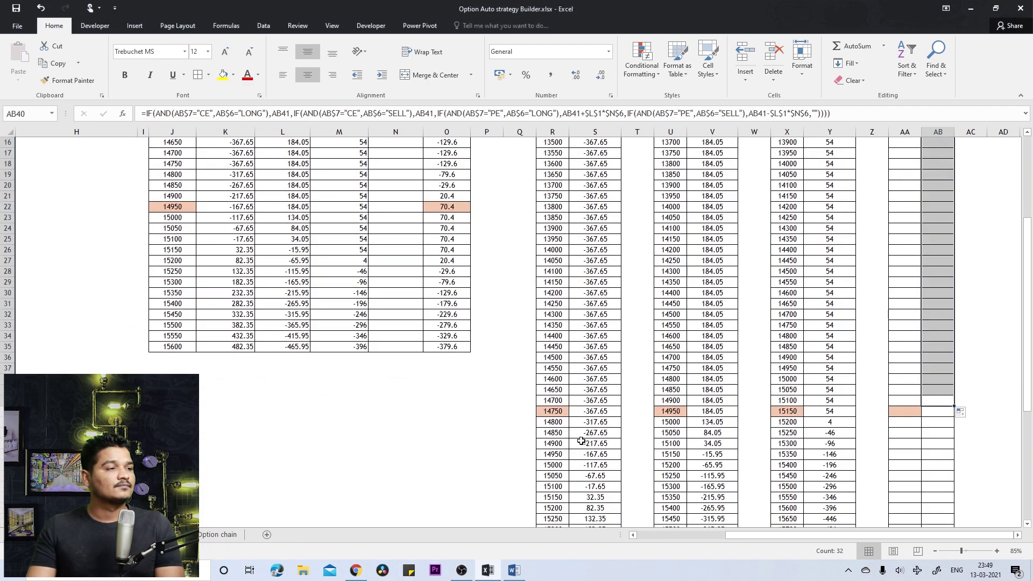
left_click(601, 424)
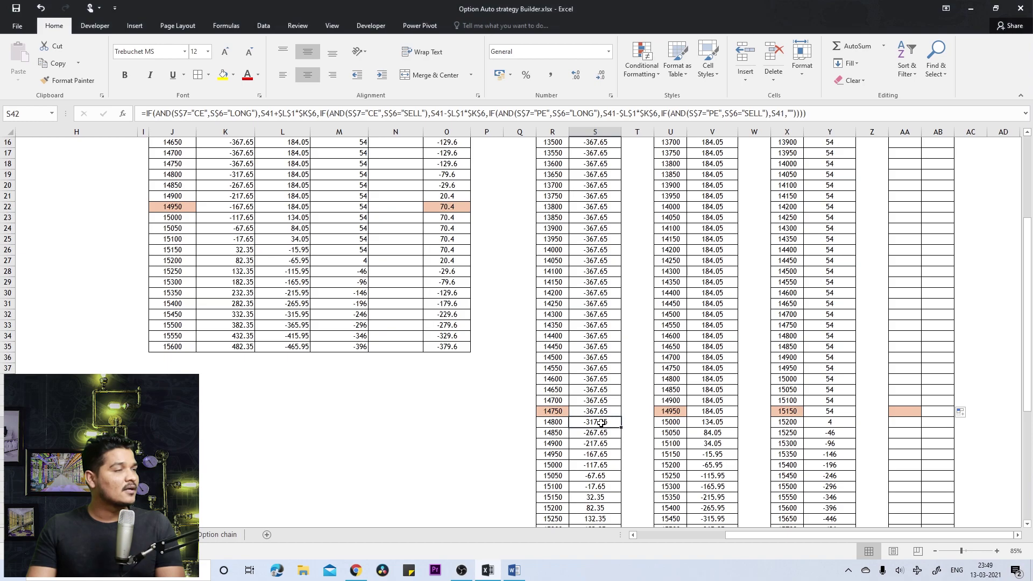
scroll(601, 424, "up", 5)
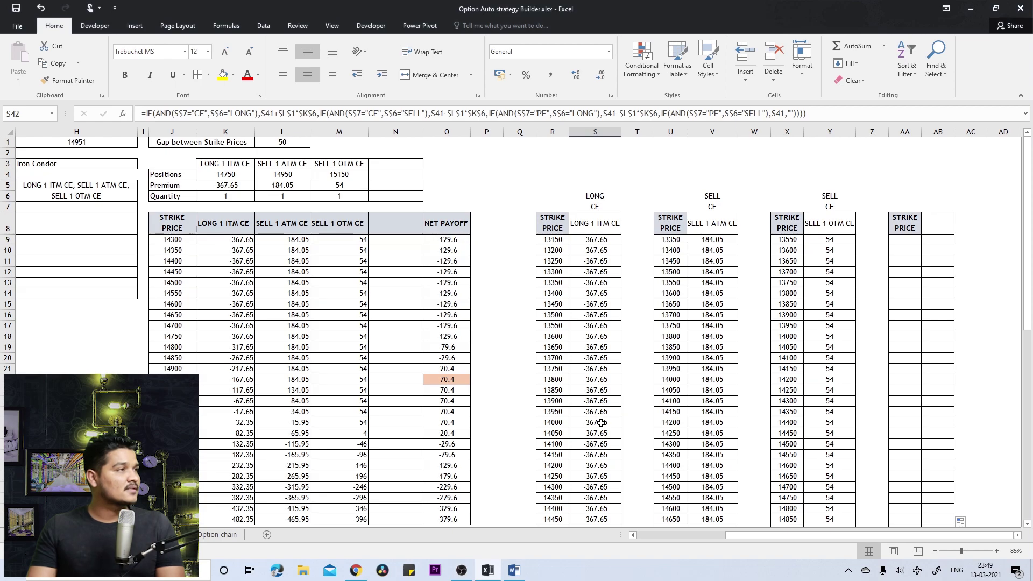
scroll(601, 423, "down", 5)
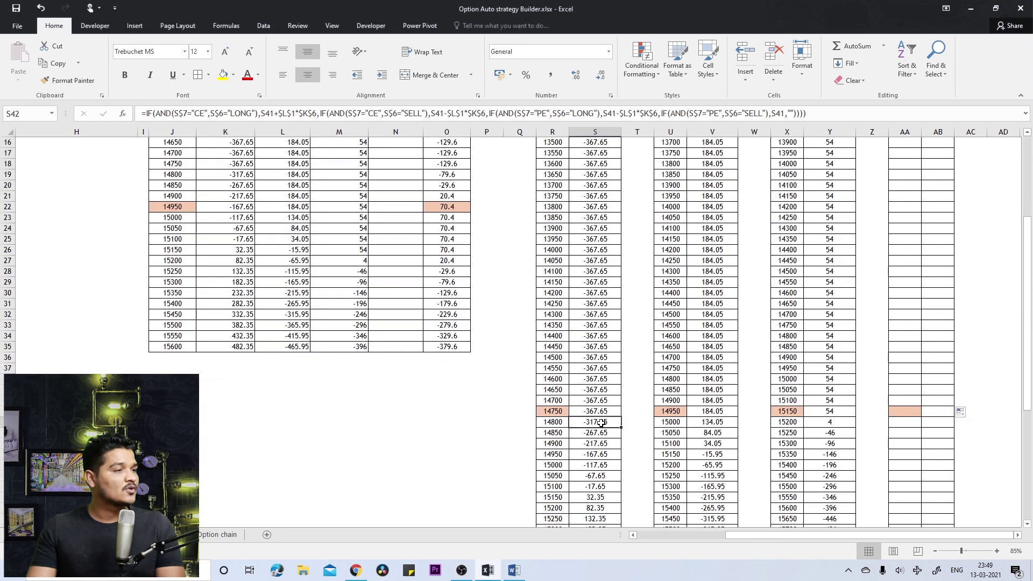
double_click(622, 428)
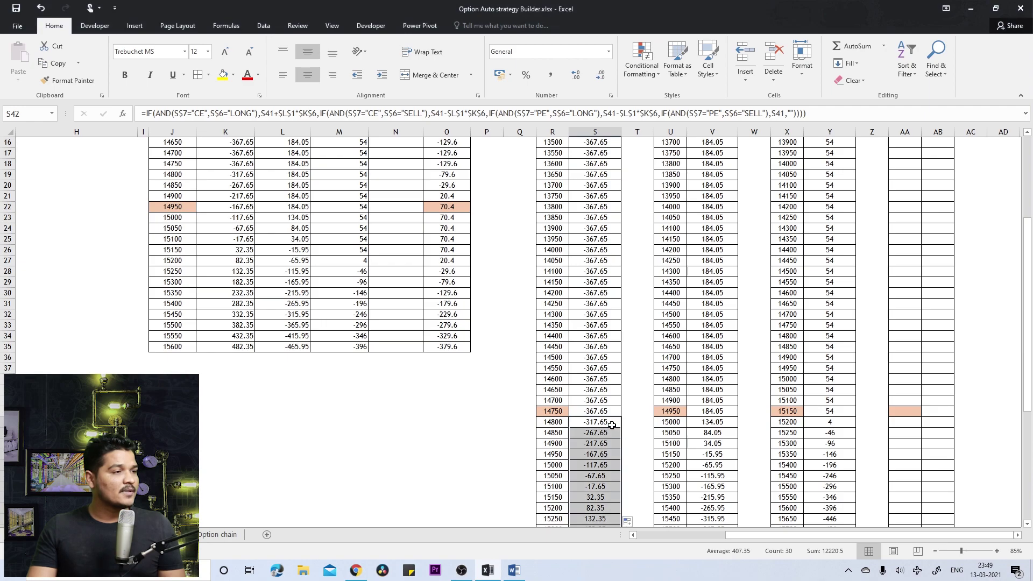
- Copy the S42 formula into V42 of the SELL 1 ATM CE column
left_click(612, 425)
key("ctrl+c")
left_click(722, 424)
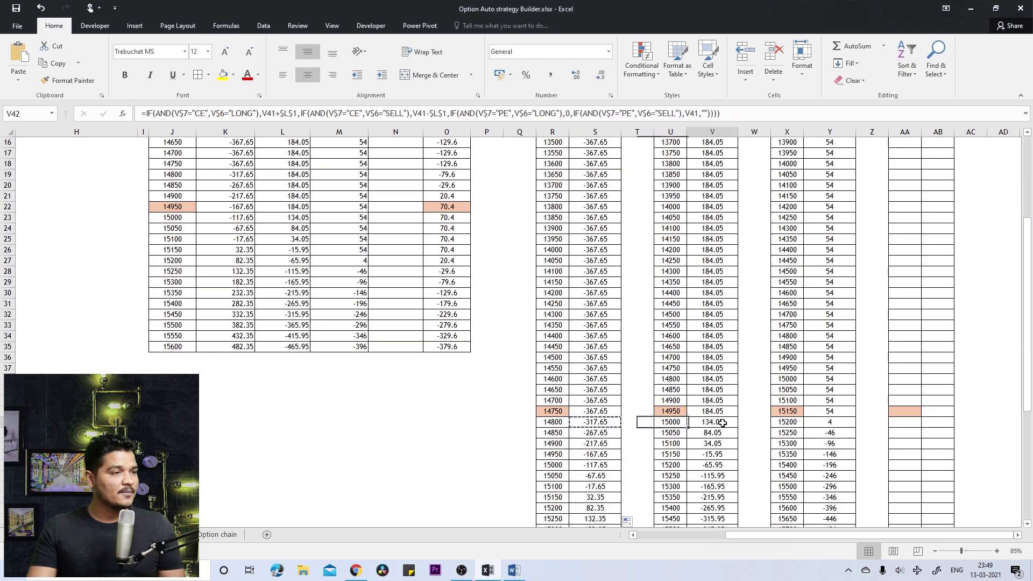
key("ctrl+v")
- Replace the three $K$6 references in the V42 formula with $L$6 and fill it down the column
scroll(146, 191, "up", 5)
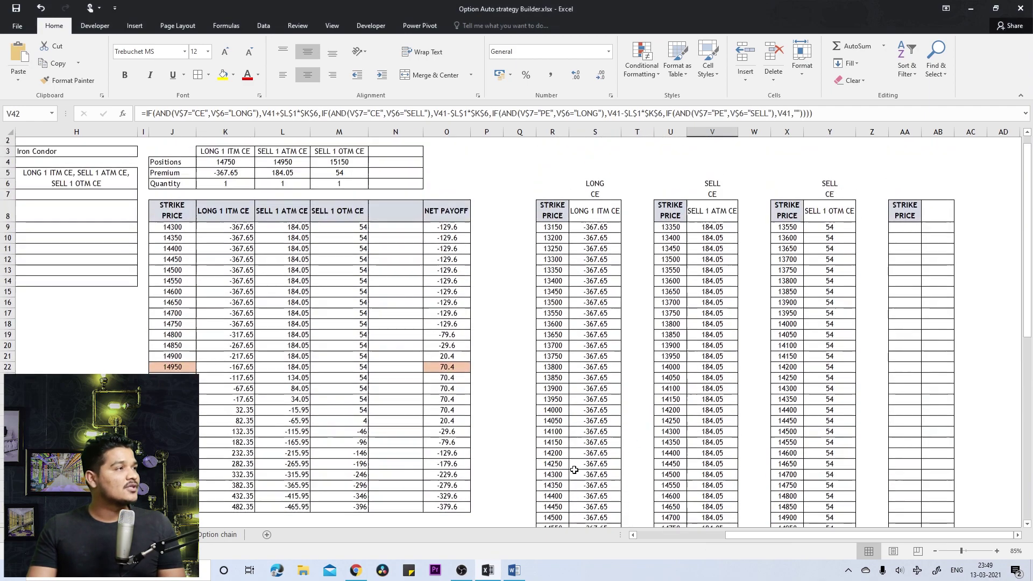
left_click(306, 114)
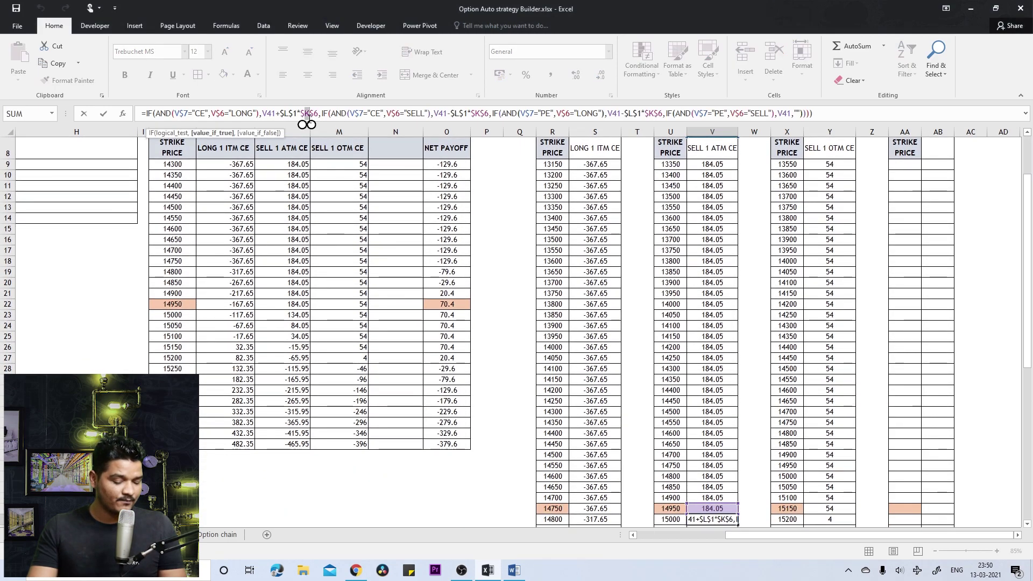
type("L")
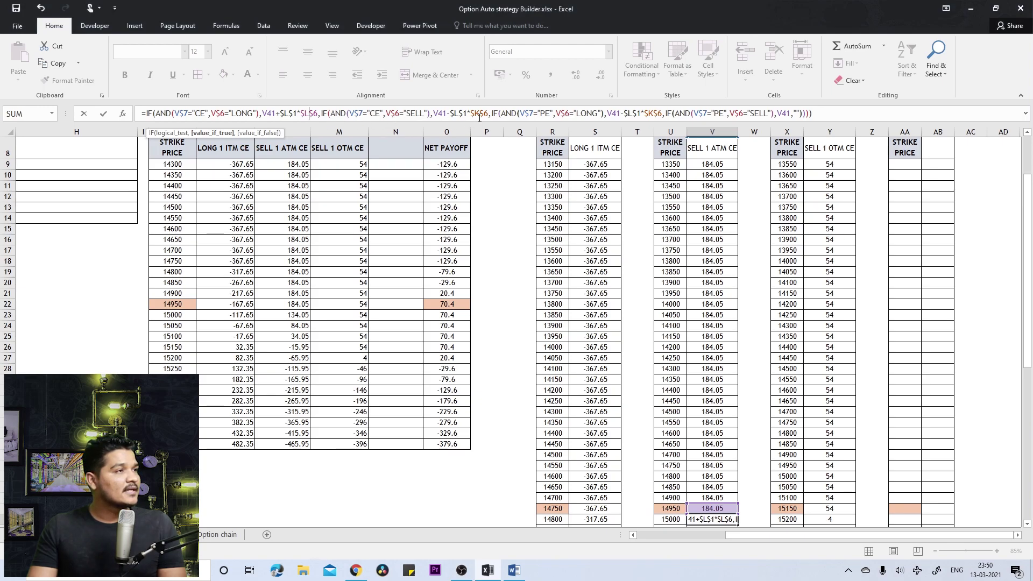
type("L")
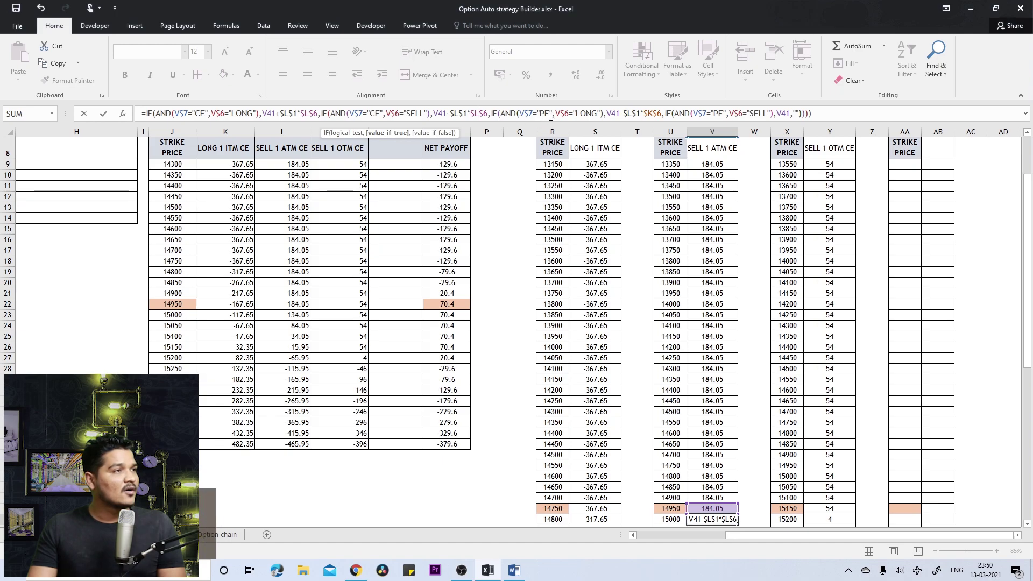
left_click(651, 115)
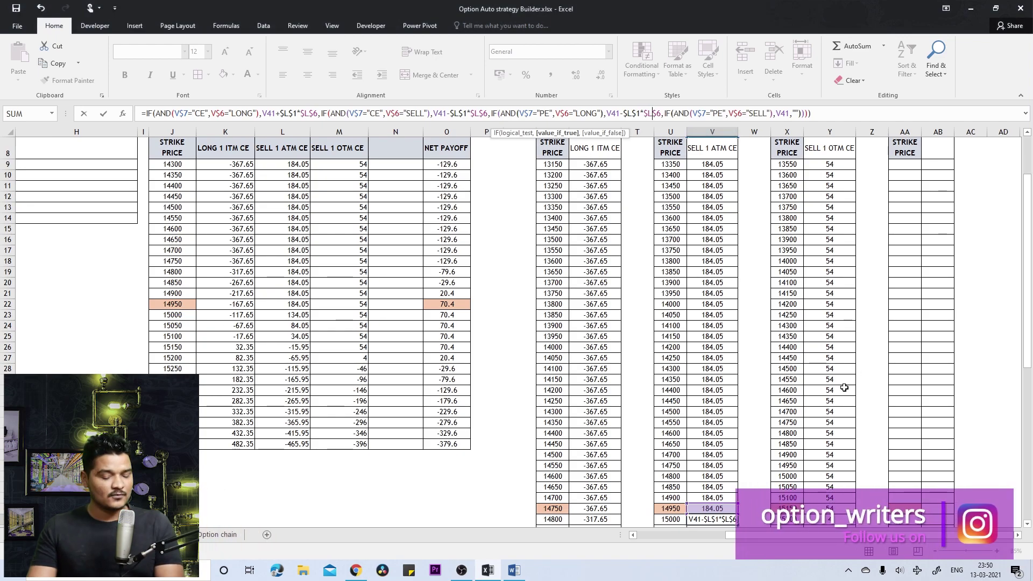
key("Return")
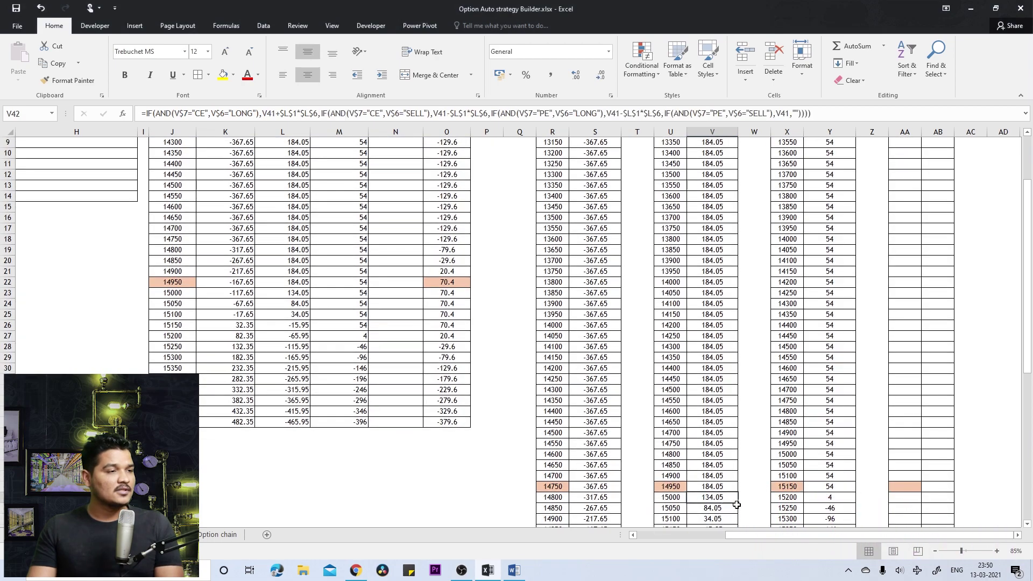
double_click(738, 505)
- Copy the V42 formula into Y42 of the SELL 1 OTM CE column
left_click(715, 498)
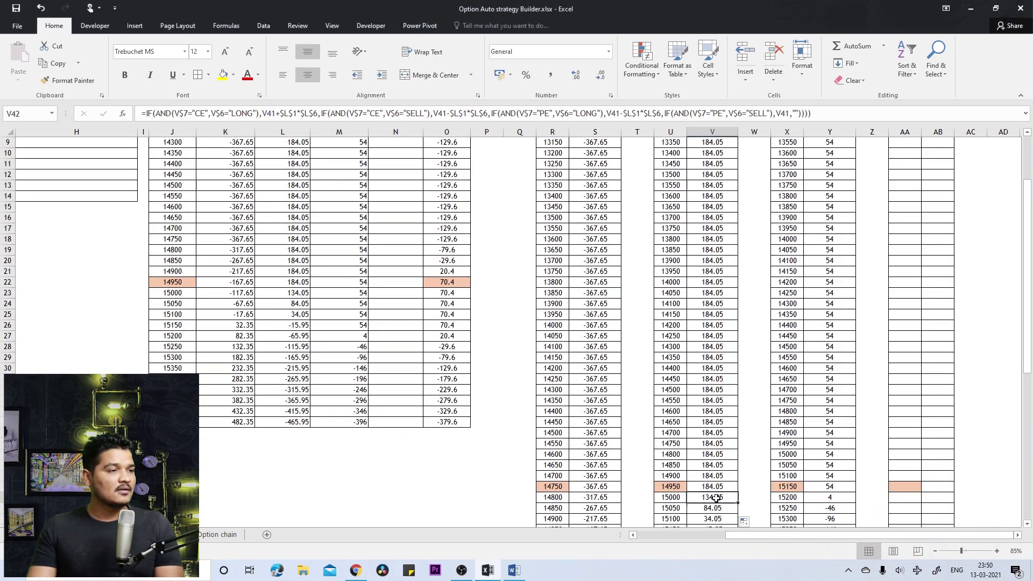
key("ctrl+c")
left_click(824, 497)
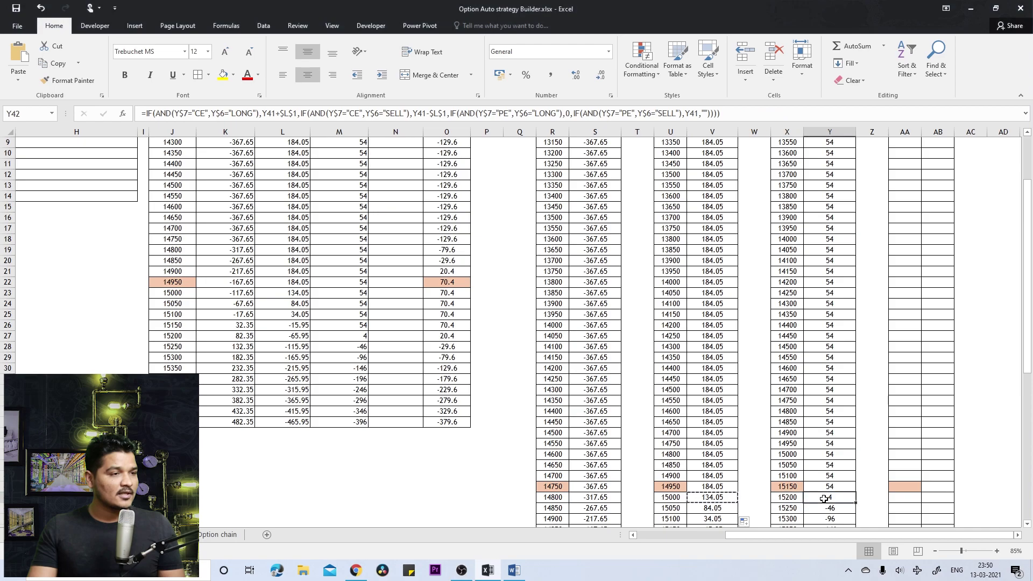
key("ctrl+v")
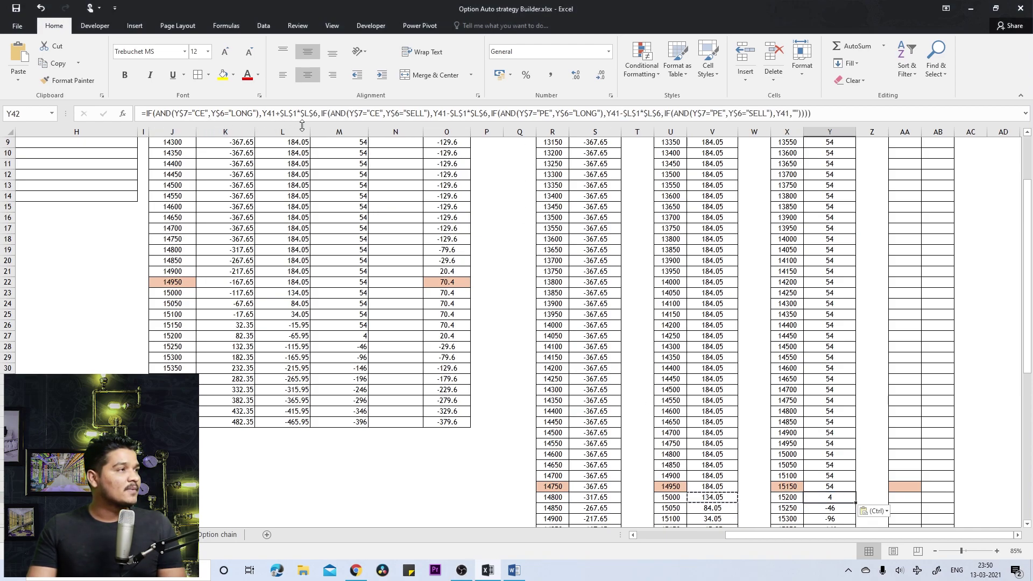
- Replace the three $L$6 quantity references in the Y42 formula with $M$6
left_click_drag(303, 114, 312, 116)
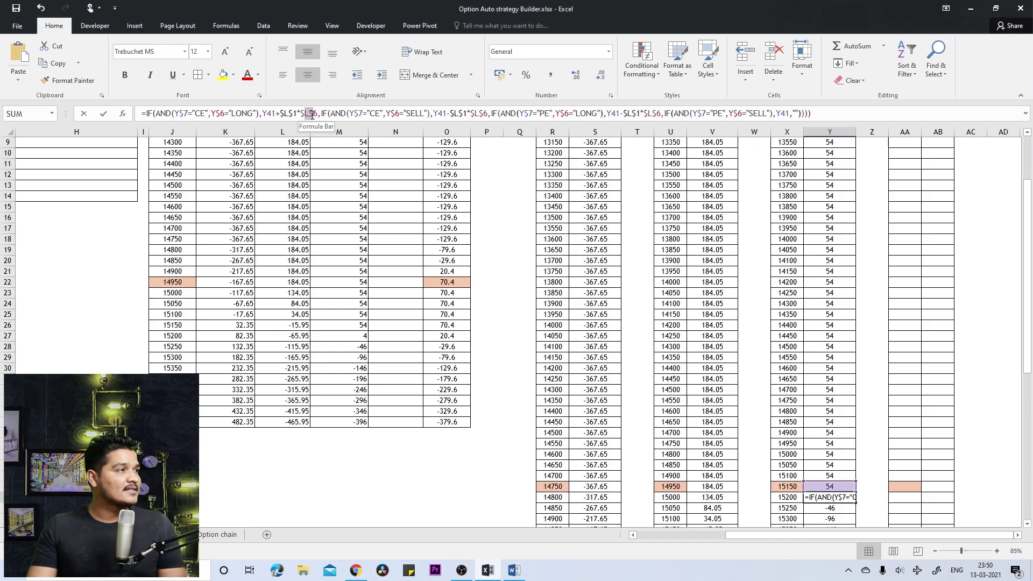
type("M")
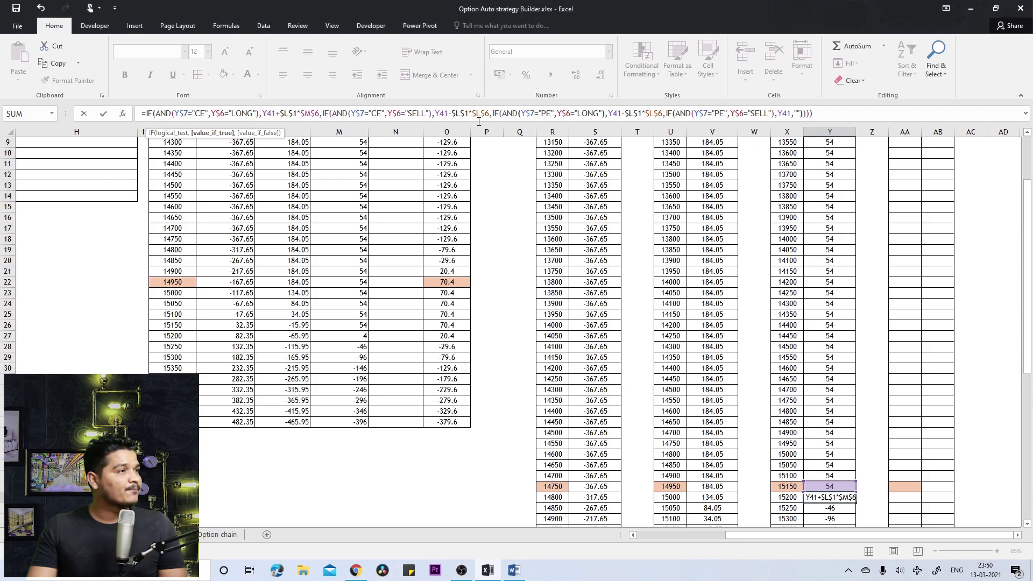
type("M")
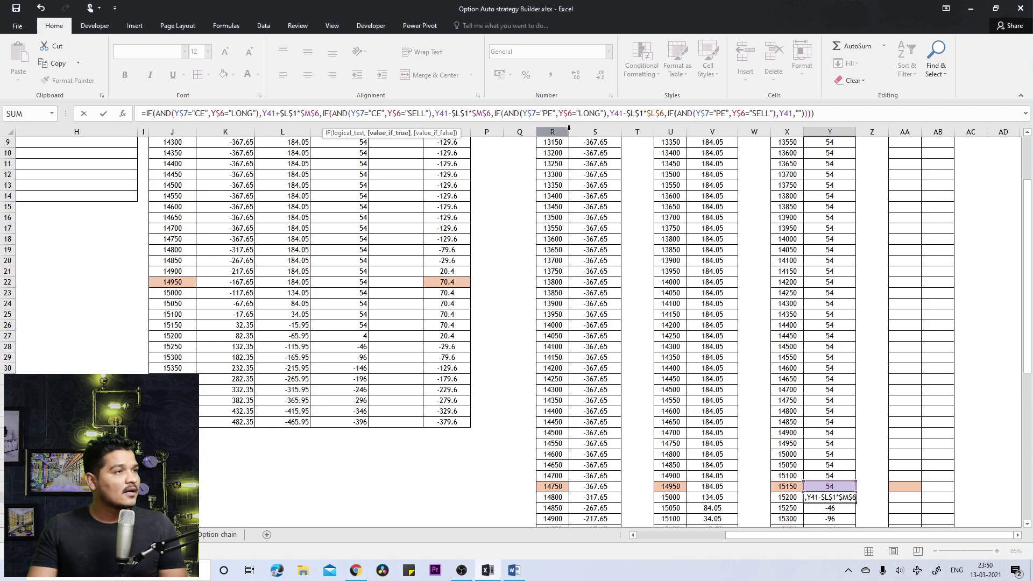
left_click_drag(651, 114, 657, 114)
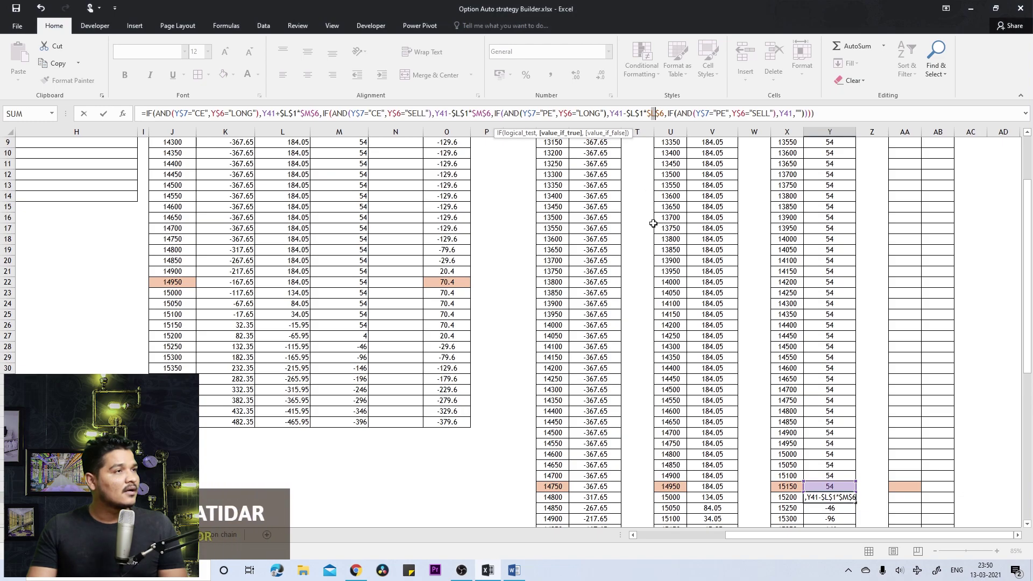
type("M")
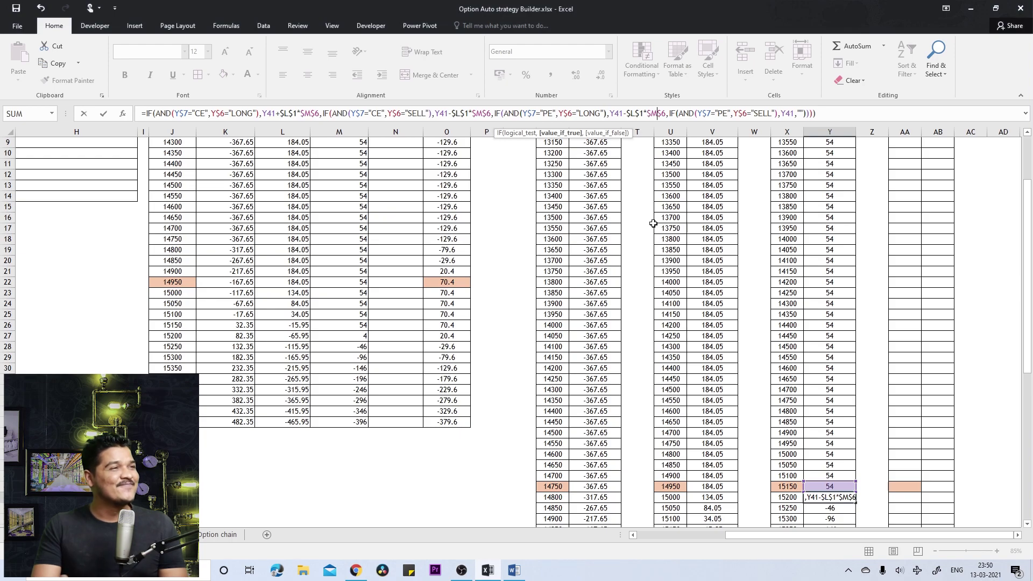
scroll(661, 254, "up", 3)
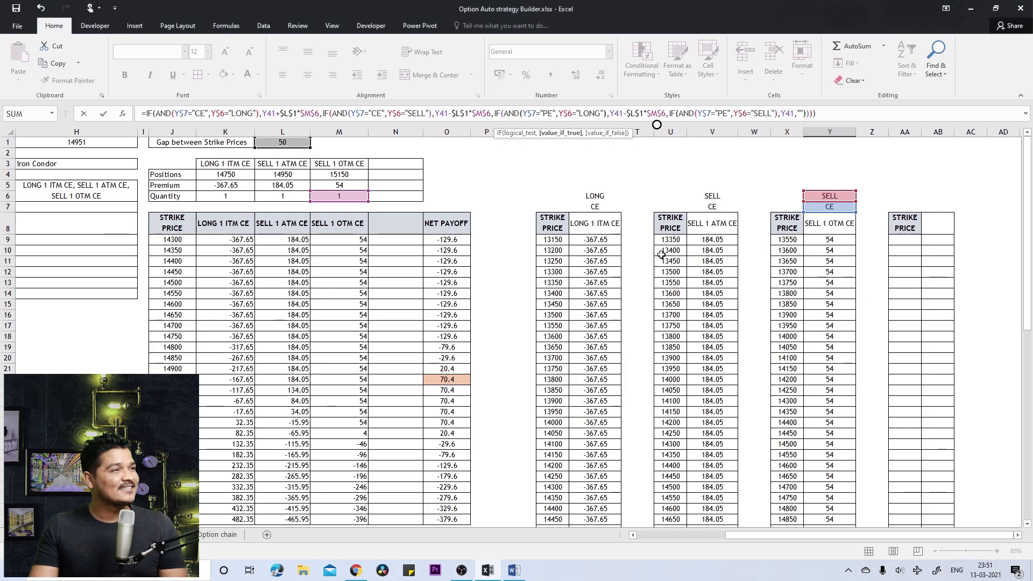
scroll(661, 254, "down", 3)
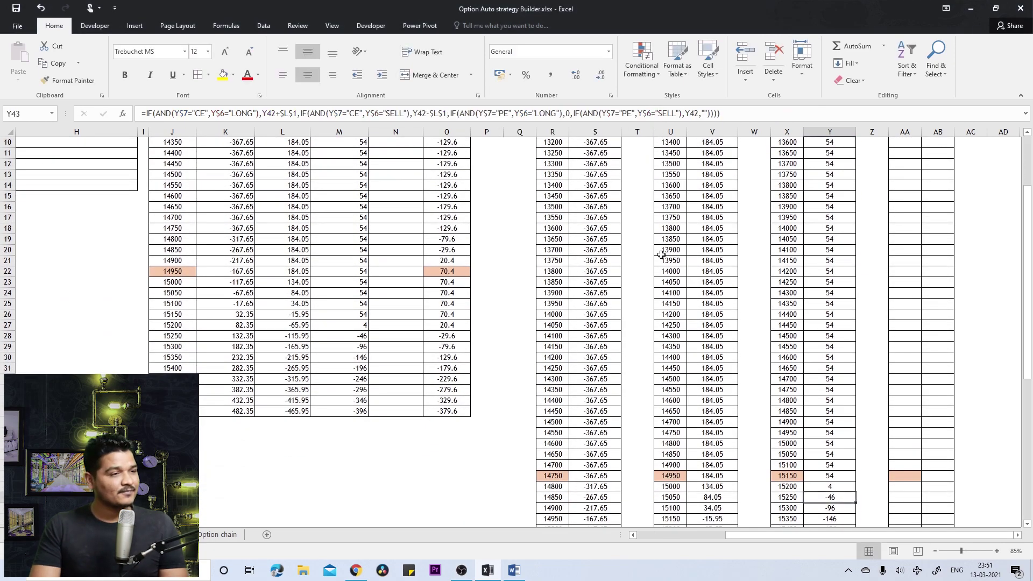
key("ctrl+Return")
- Review the formulas in V42 and S42 to check their quantity references
key("Left")
key("Left")
key("Left")
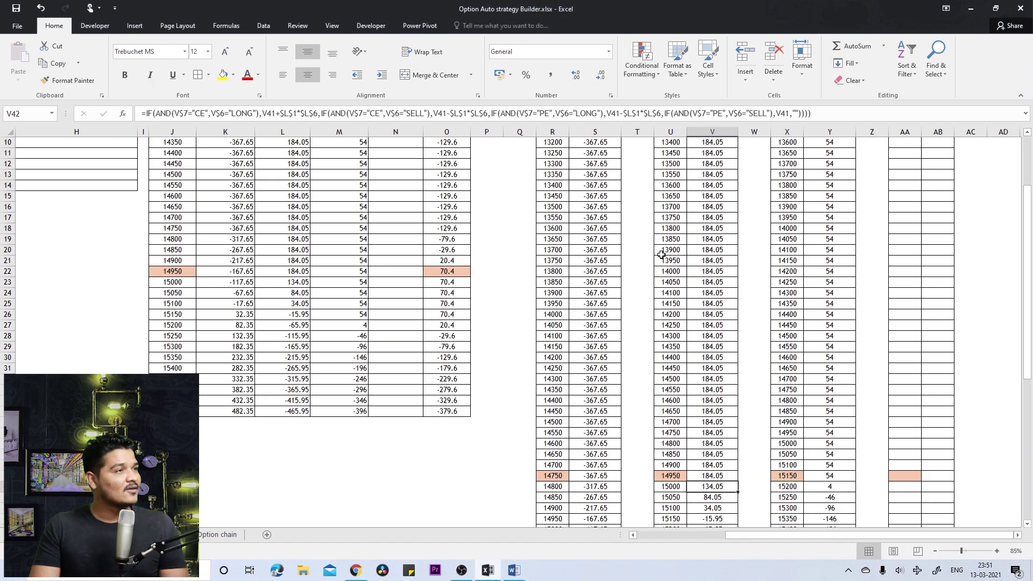
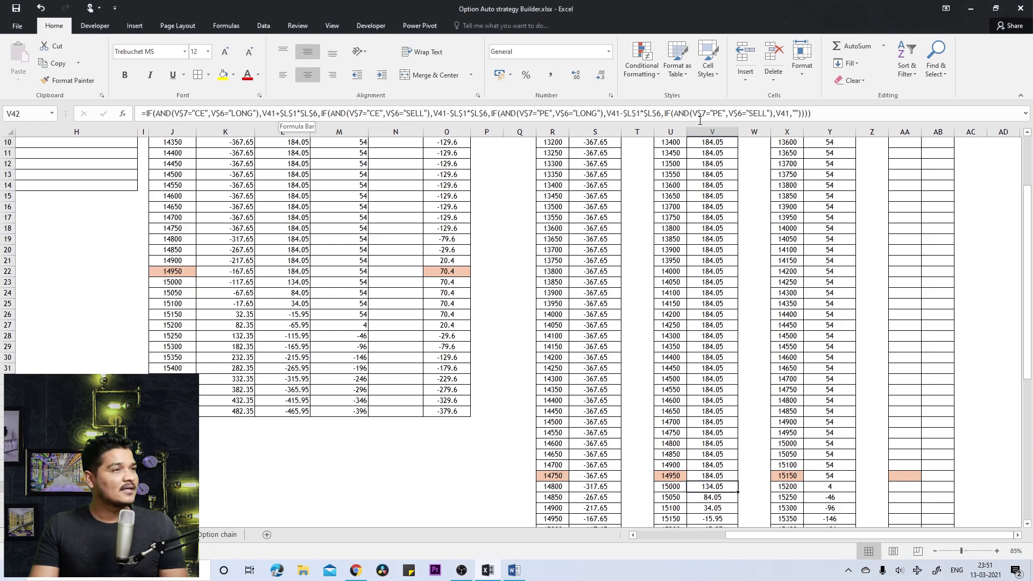
key("Left")
key("Left")
key("Left")
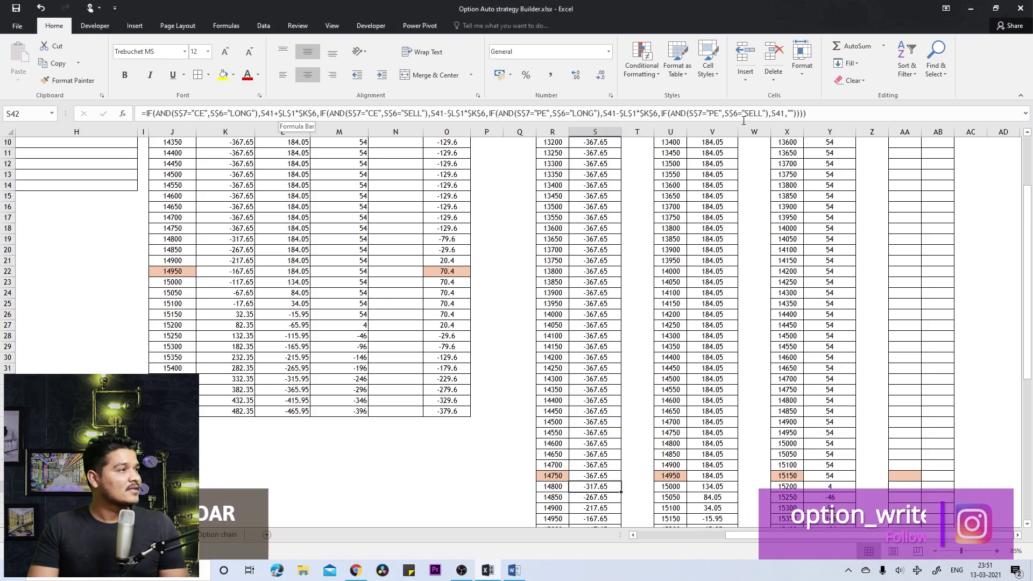
- Fill the Y42 formula down the rest of the SELL 1 OTM CE column
key("Right")
key("Right")
key("Right")
key("Right")
key("Right")
key("Right")
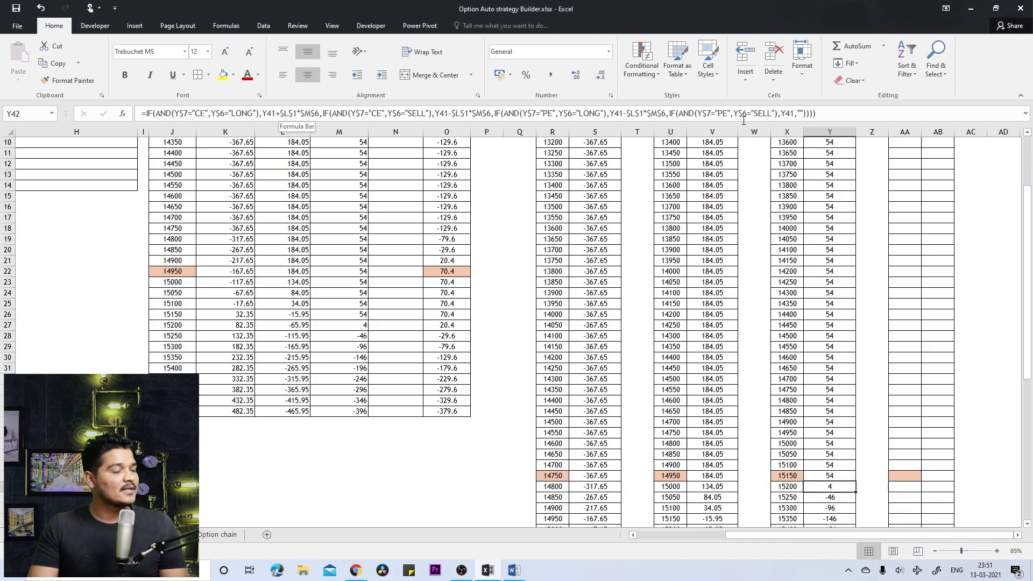
double_click(858, 491)
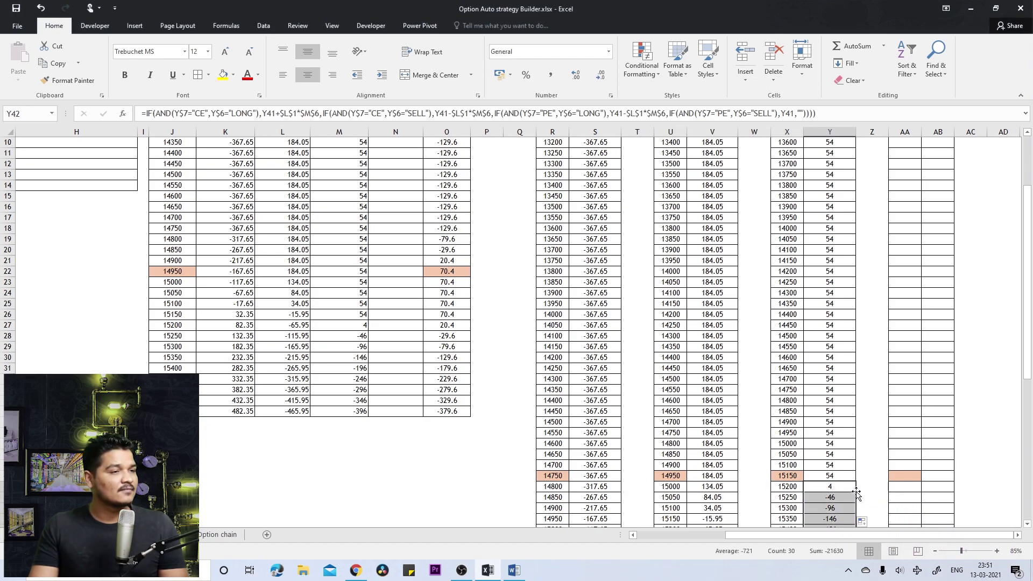
- Copy the Y42 formula into AB42 of the fourth payoff table
left_click(838, 491)
key("ctrl+c")
left_click(933, 488)
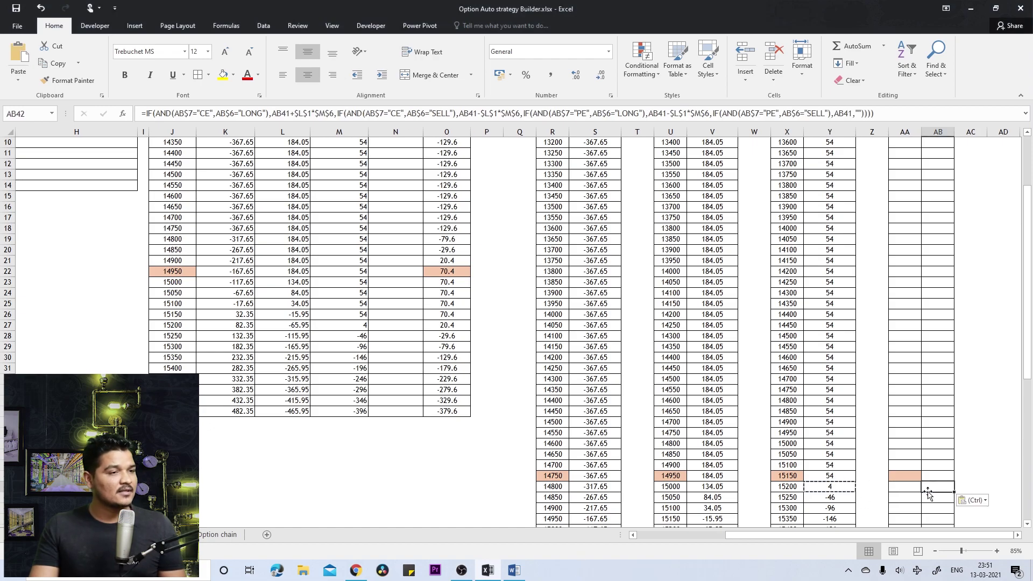
- Replace the three $M$6 quantity references in the AB42 formula with $N$6
scroll(488, 343, "up", 3)
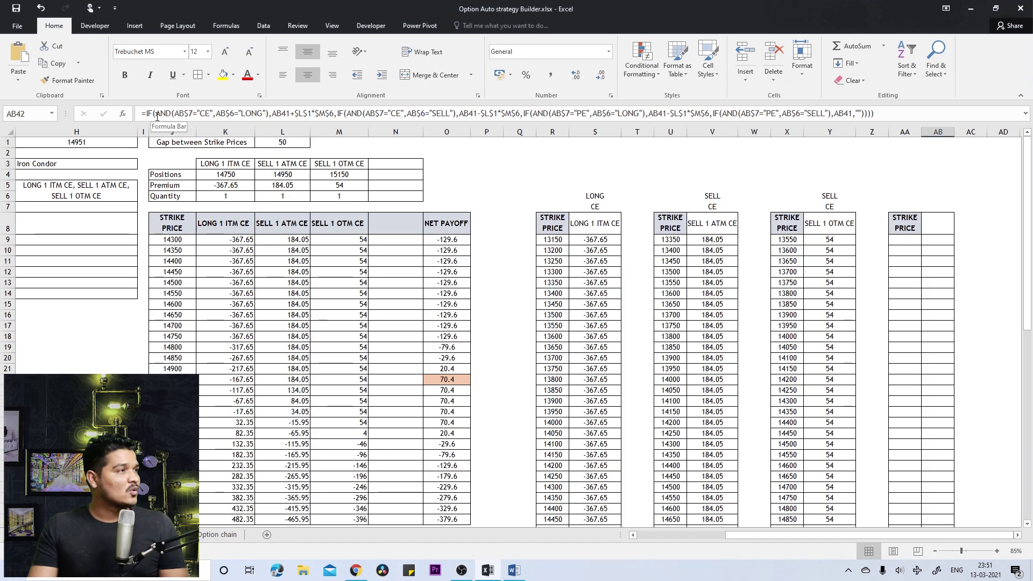
left_click(319, 114)
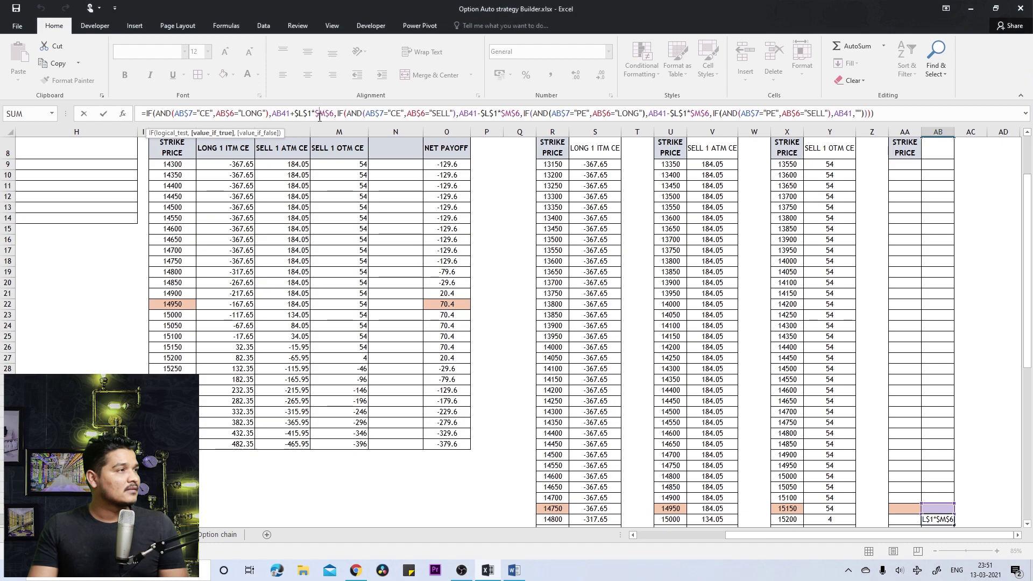
type("N")
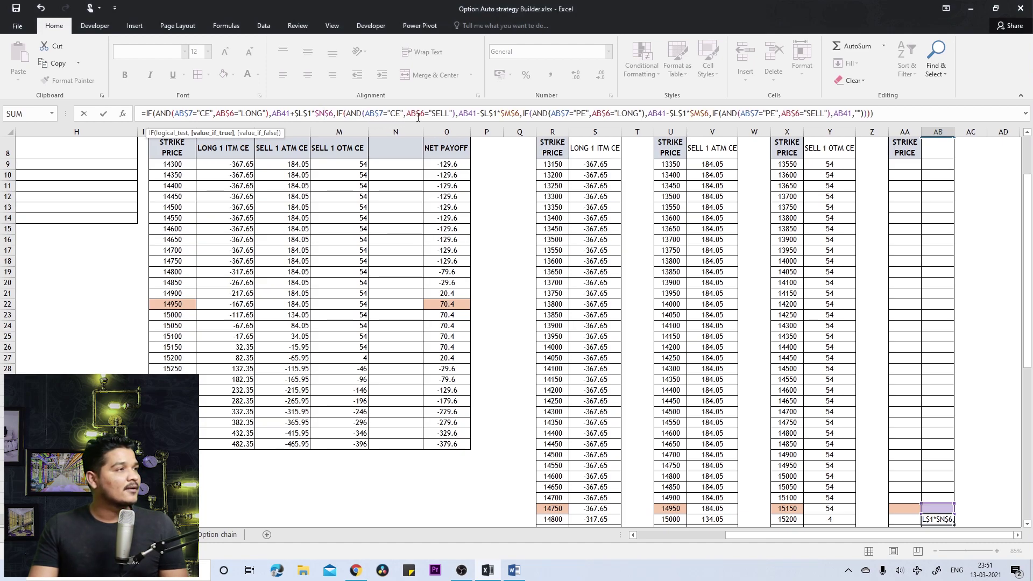
left_click_drag(504, 114, 511, 113)
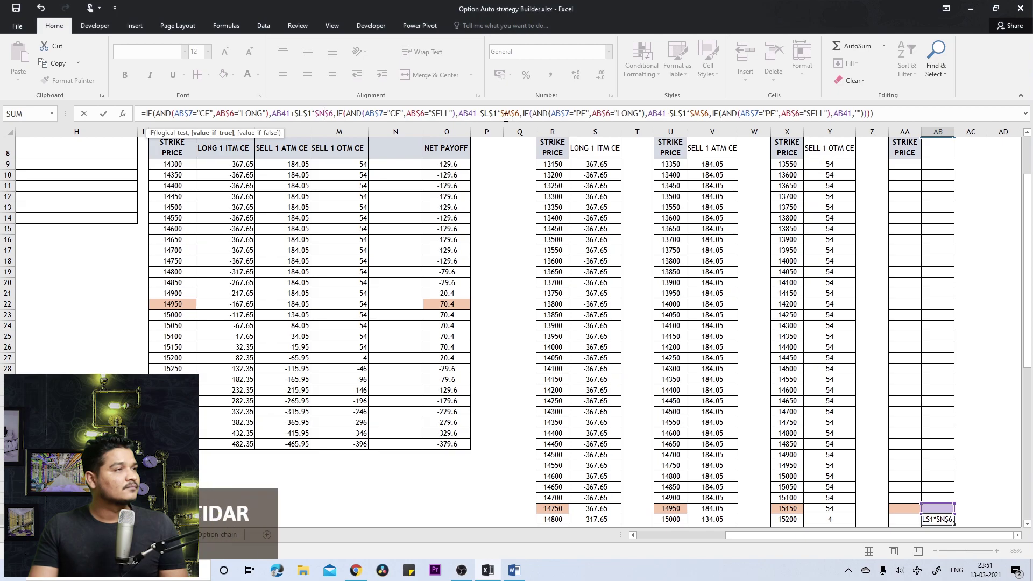
type("N")
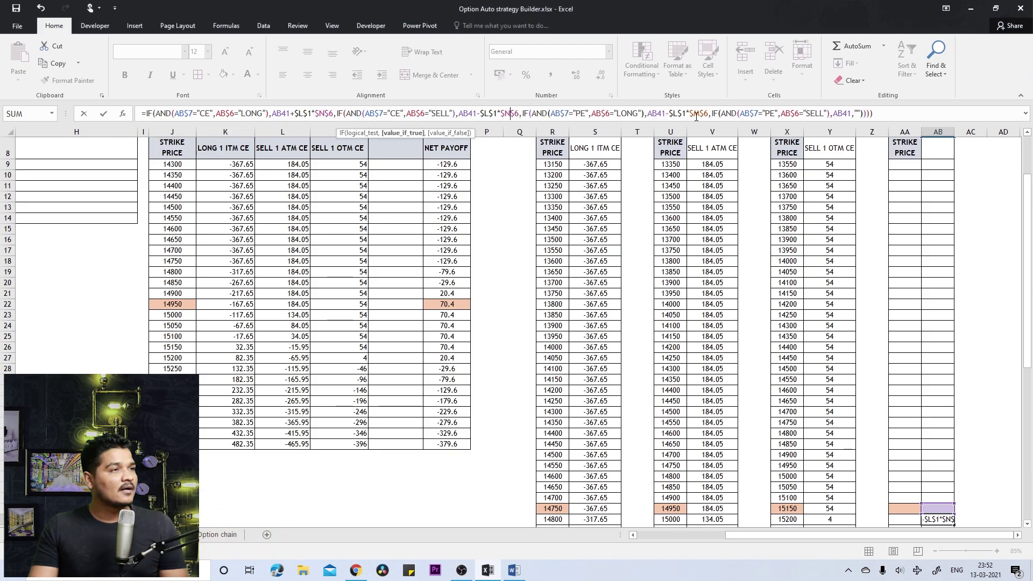
left_click_drag(694, 114, 700, 114)
type("N")
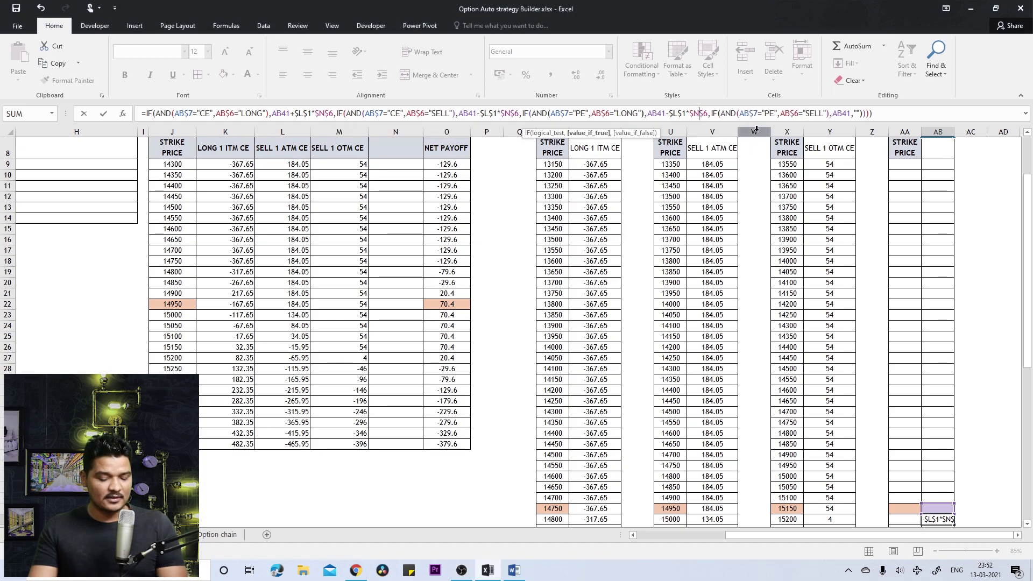
key("Return")
- Fill the AB42 formula down the rest of the fourth payoff table's value column
left_click(951, 499)
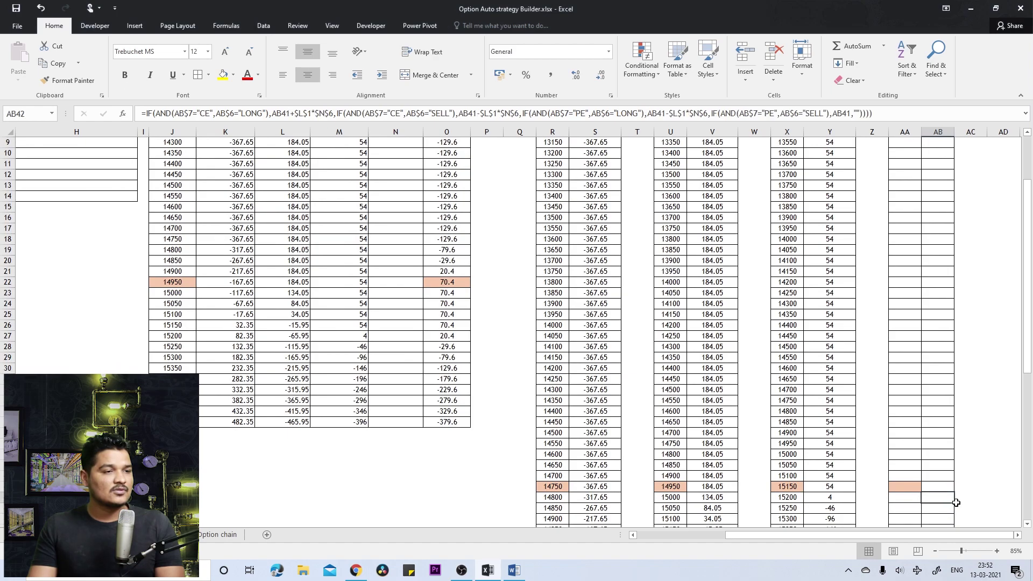
double_click(955, 504)
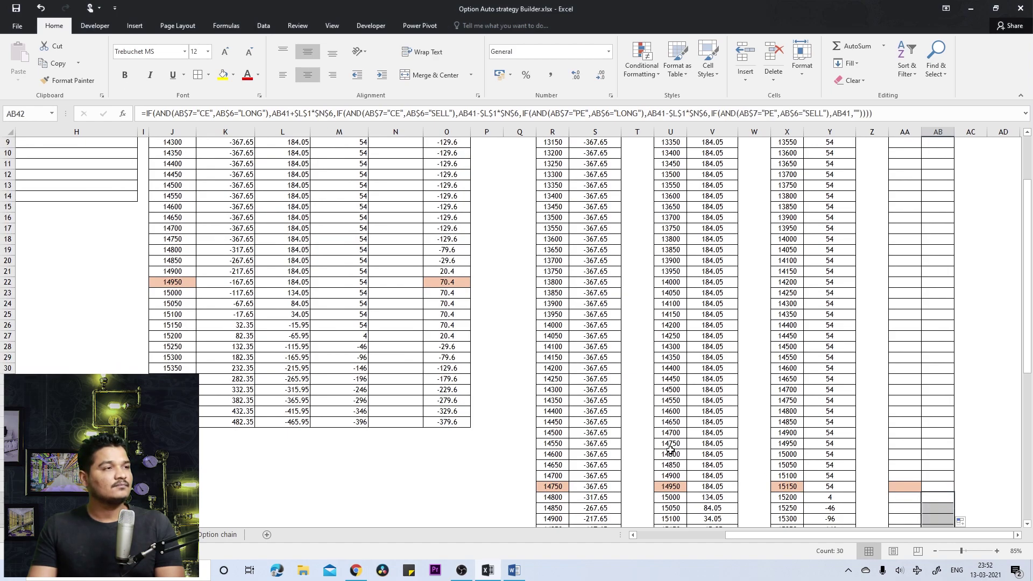
scroll(670, 450, "up", 3)
scroll(670, 450, "down", 5)
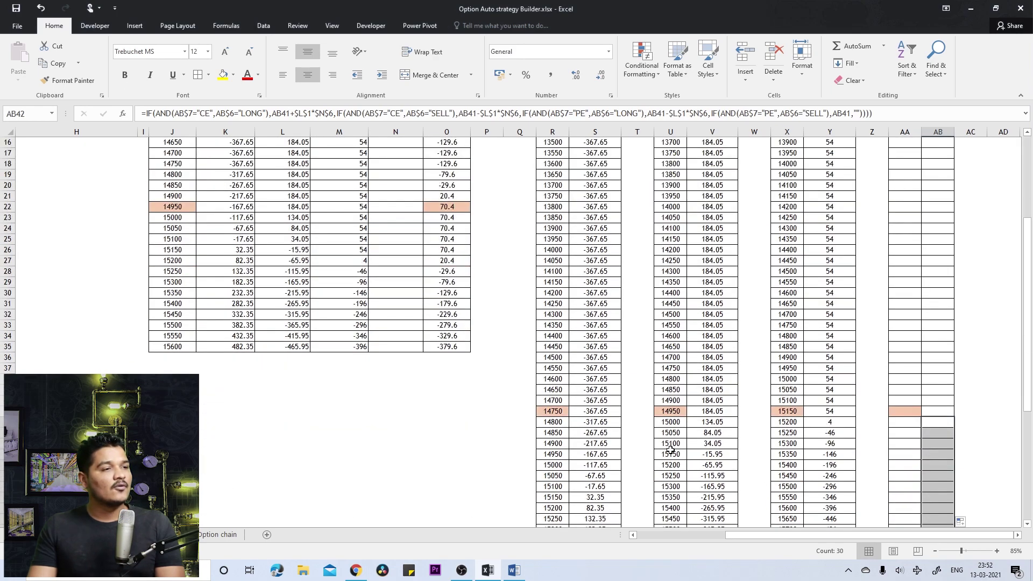
scroll(670, 450, "down", 6)
scroll(671, 450, "up", 2)
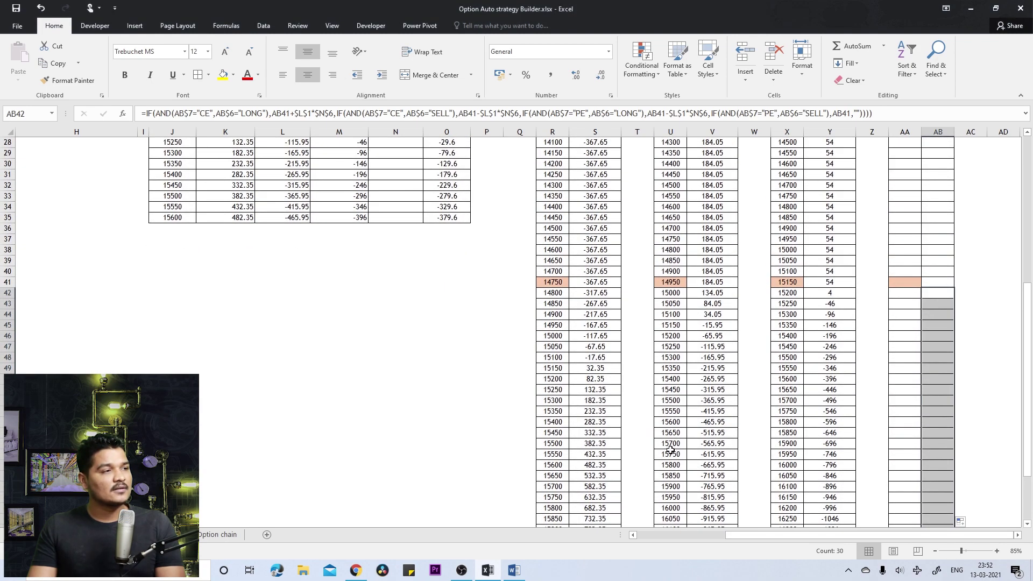
scroll(671, 450, "up", 8)
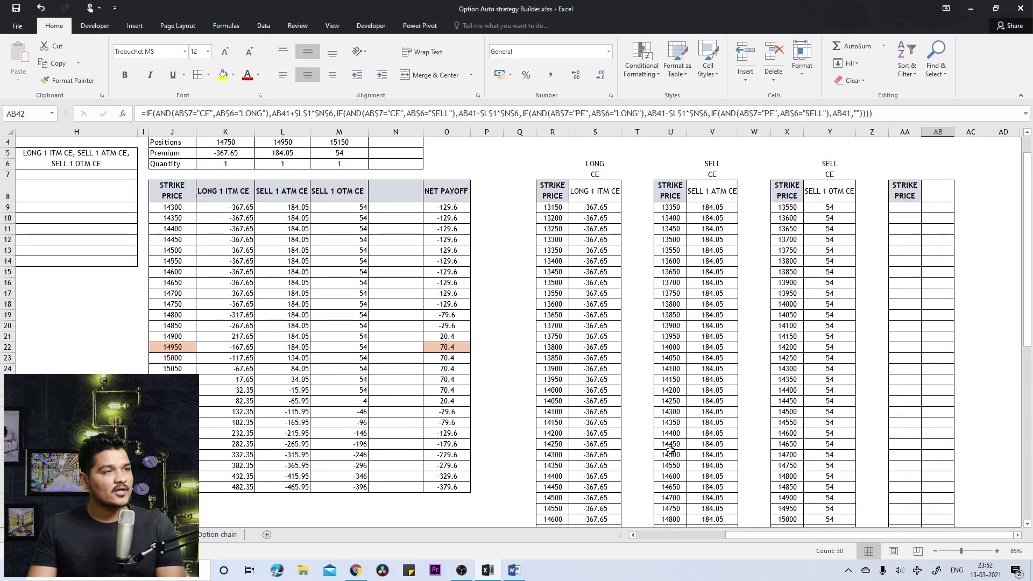
- Start a VLOOKUP formula in K9 that looks up J9 in the range R9:S71 with column index 2
left_click(224, 209)
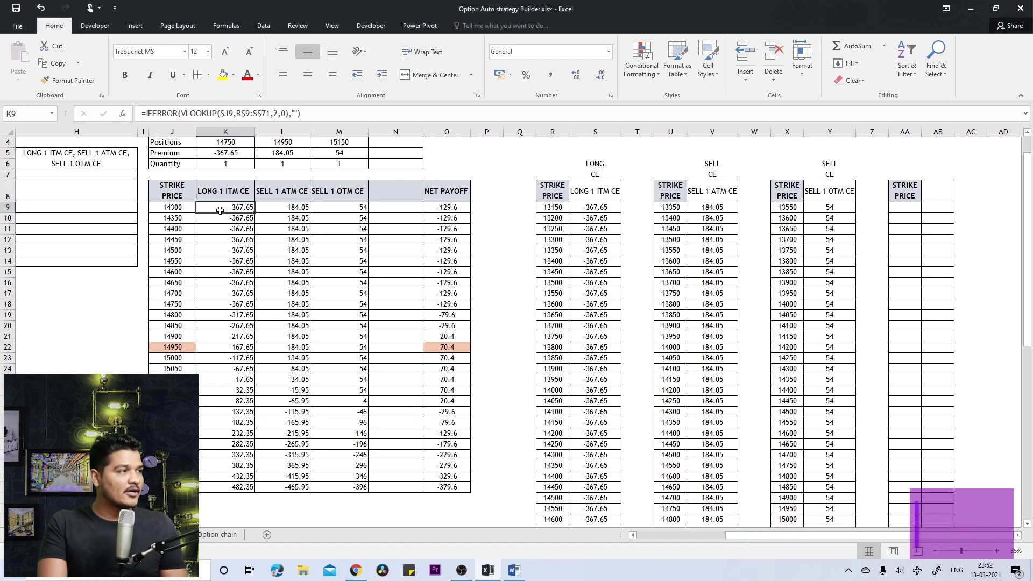
type("=VLOOKUP(")
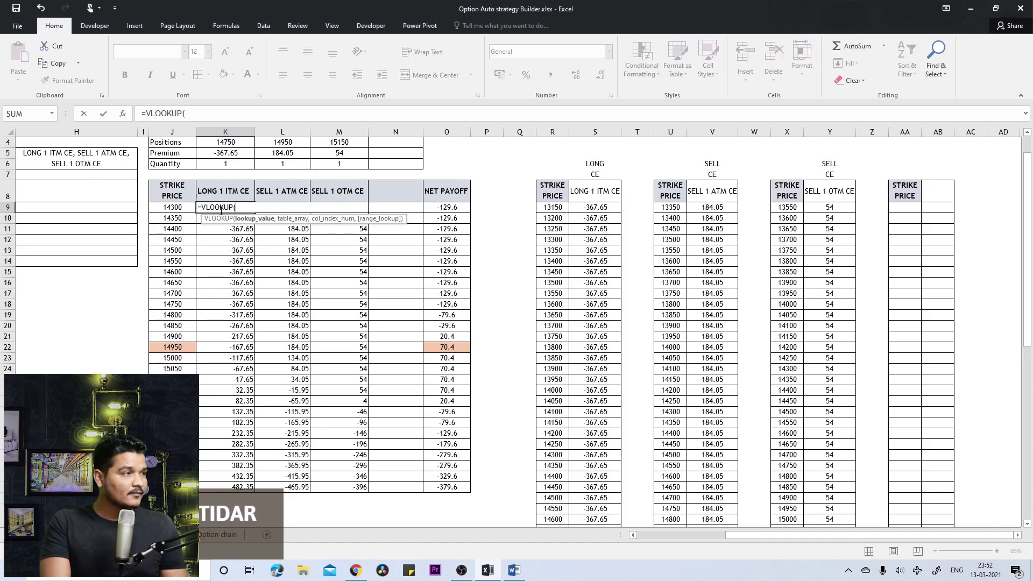
left_click(167, 209)
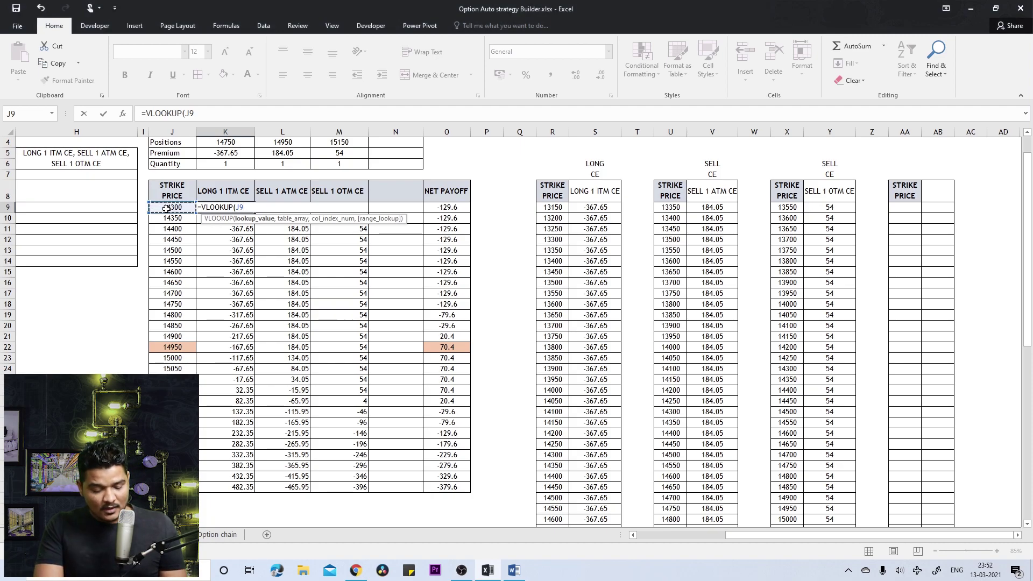
type(",")
left_click(557, 210)
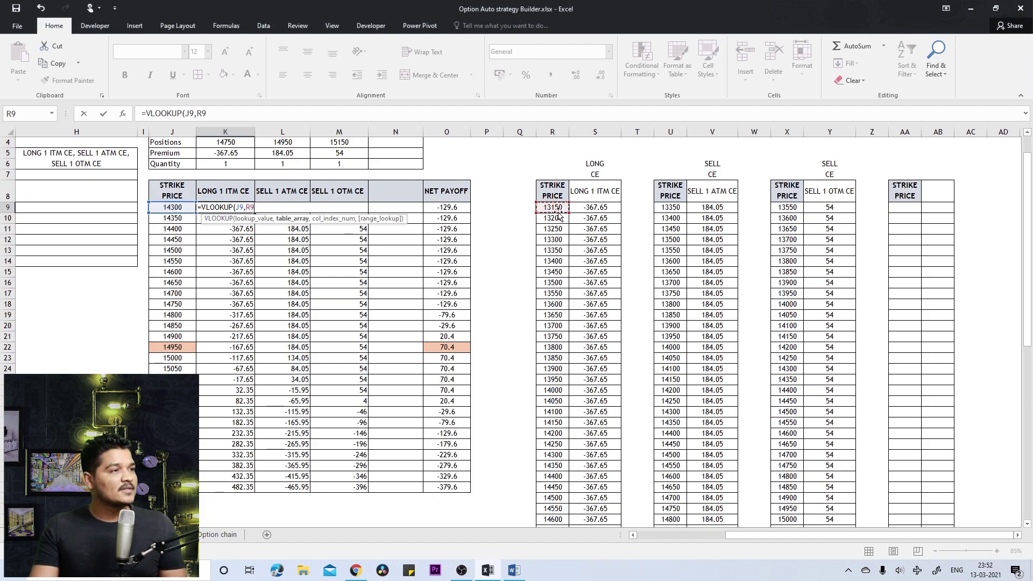
key("shift+Right")
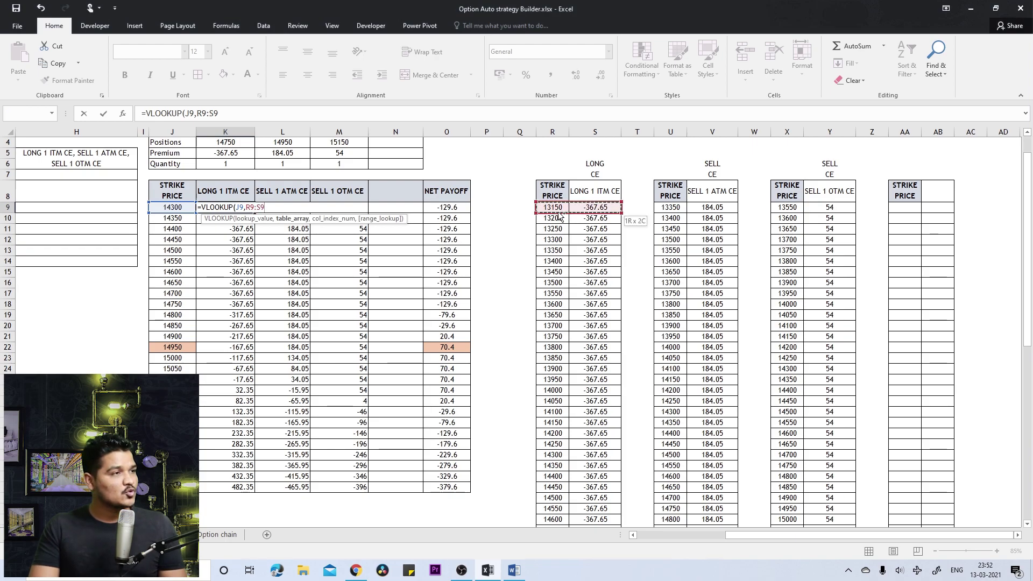
key("ctrl+shift+Down")
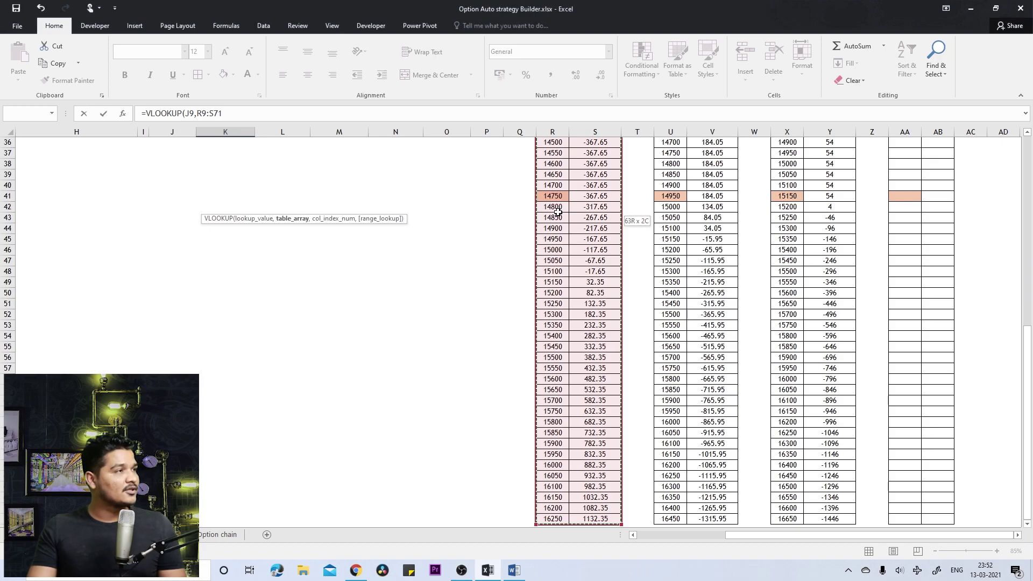
scroll(366, 290, "up", 12)
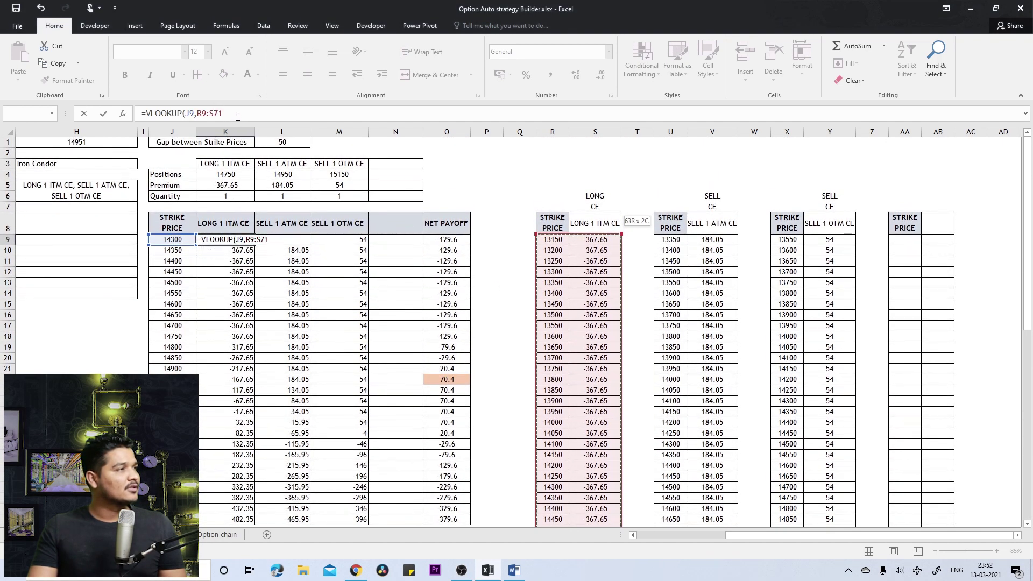
left_click(272, 115)
type(",2")
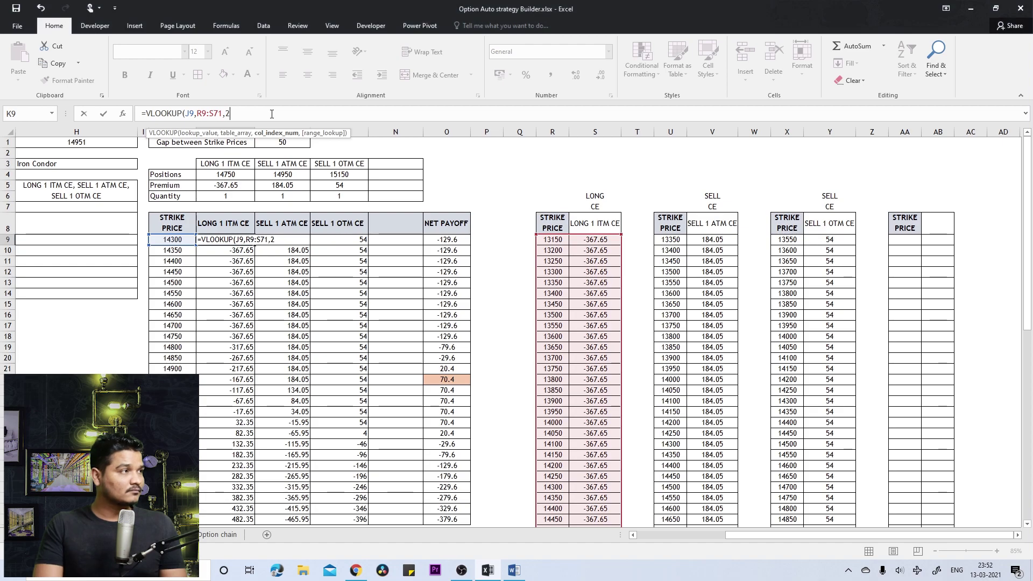
- Make the lookup range absolute as $R$9:$S$71 and complete the K9 VLOOKUP with an exact match argument of 0
key("Left")
key("Left")
key("shift+Left")
key("shift+Left")
key("shift+Left")
key("shift+Left")
key("shift+Left")
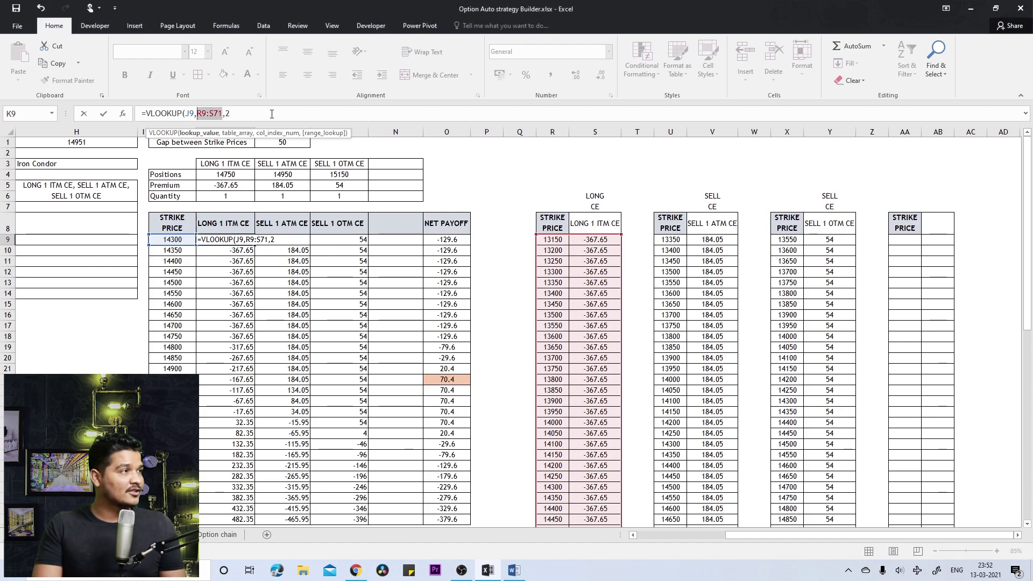
key("F4")
key("End")
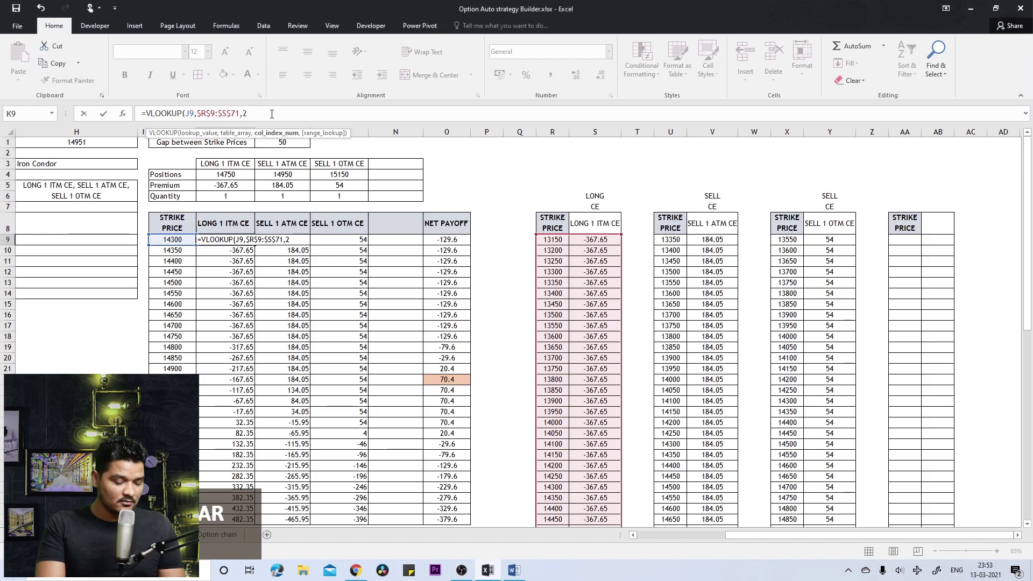
type(",0")
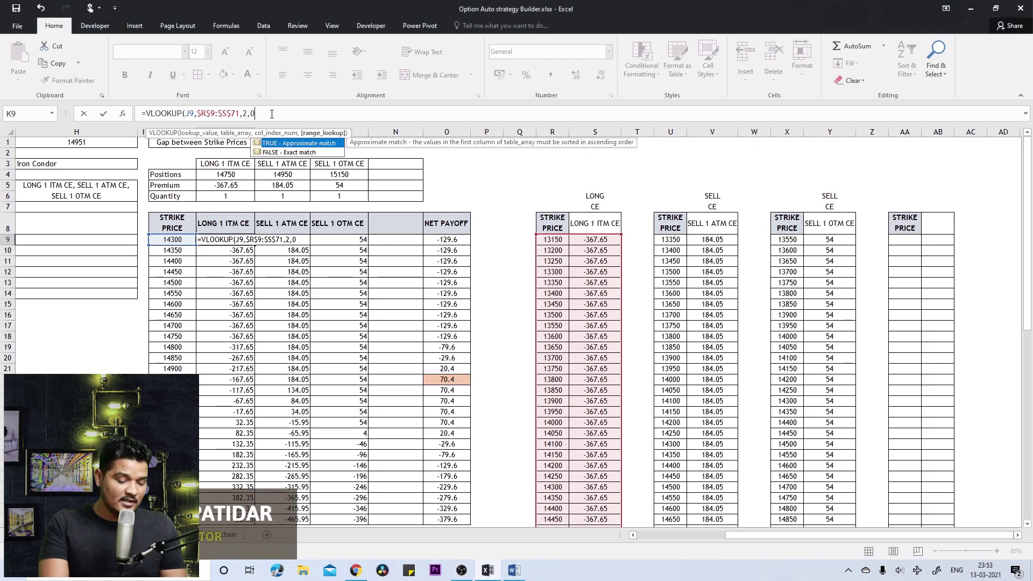
type(")")
key("Return")
key("Up")
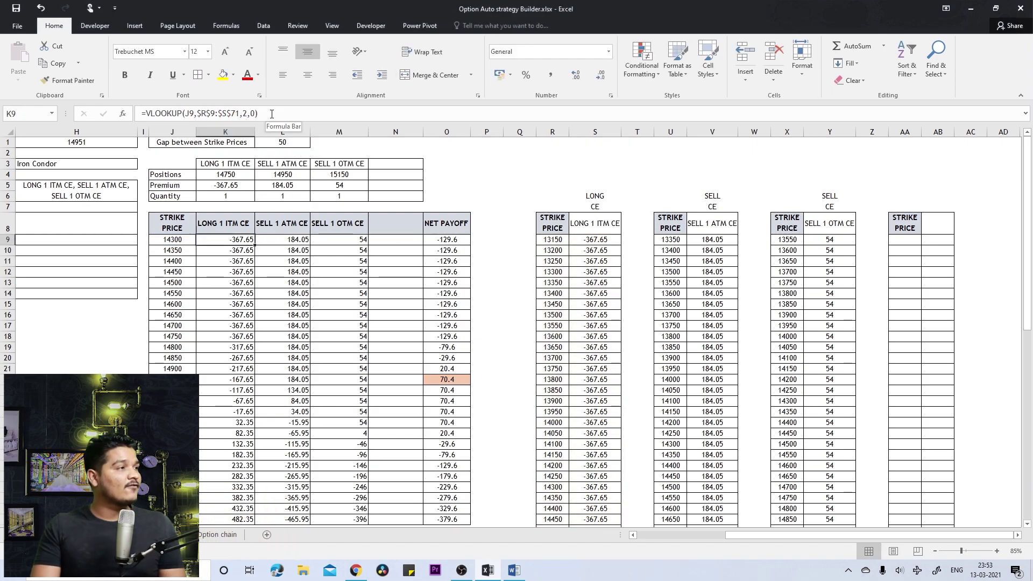
- Wrap the K9 VLOOKUP in IFERROR so that it returns an empty string "" on errors
left_click(148, 114)
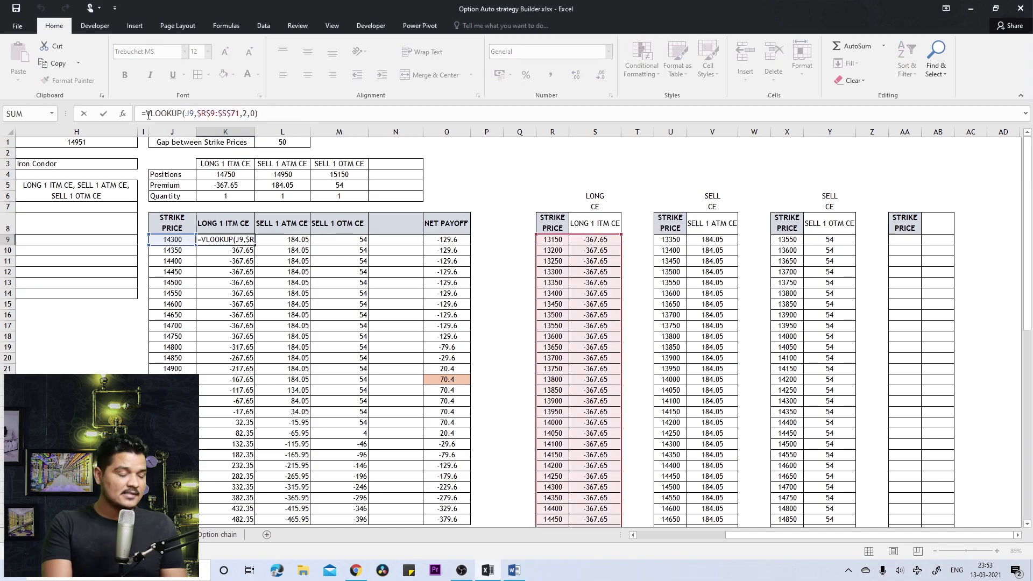
type("IFERROR")
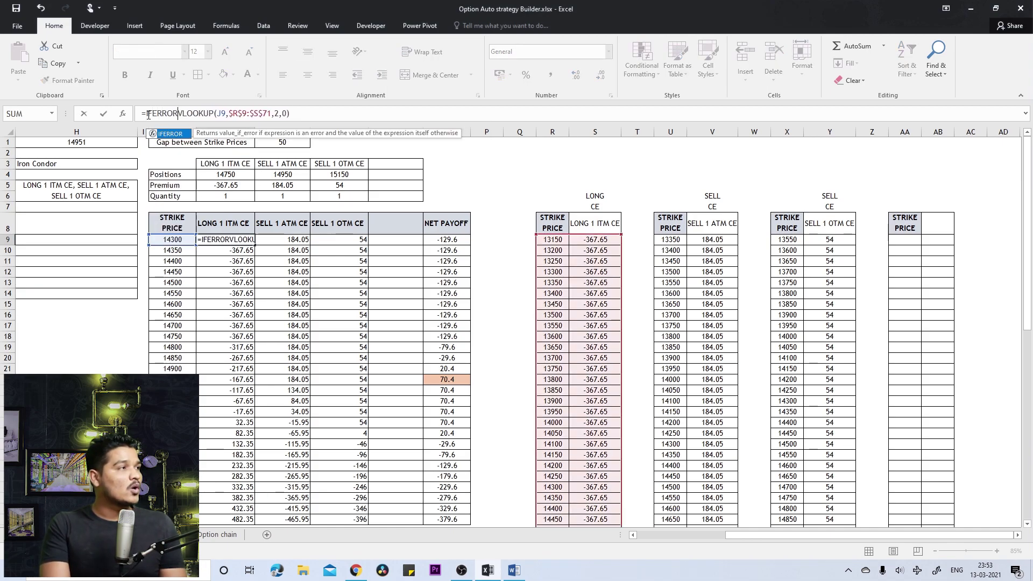
type("(")
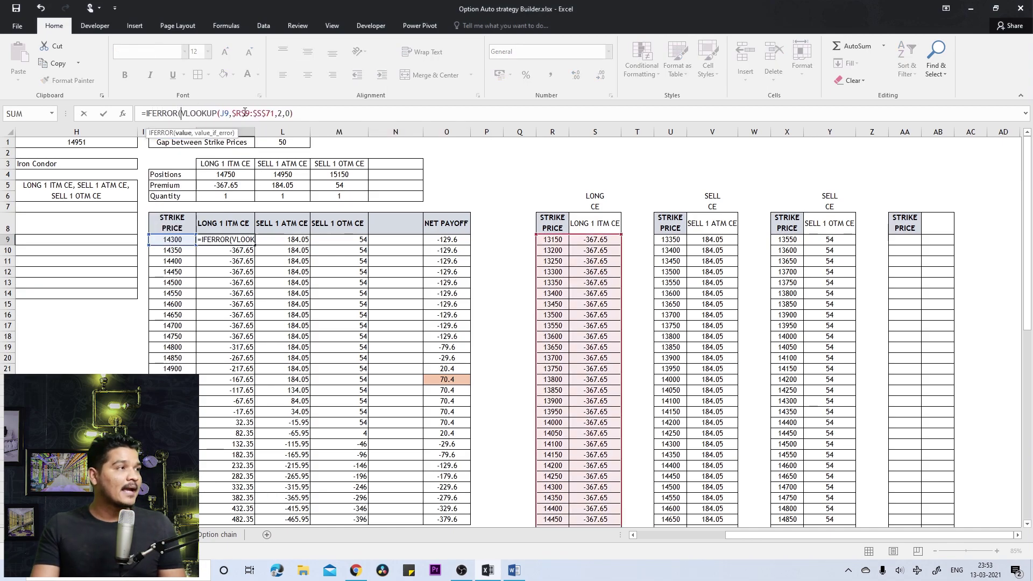
type(",\"\")")
key("Return")
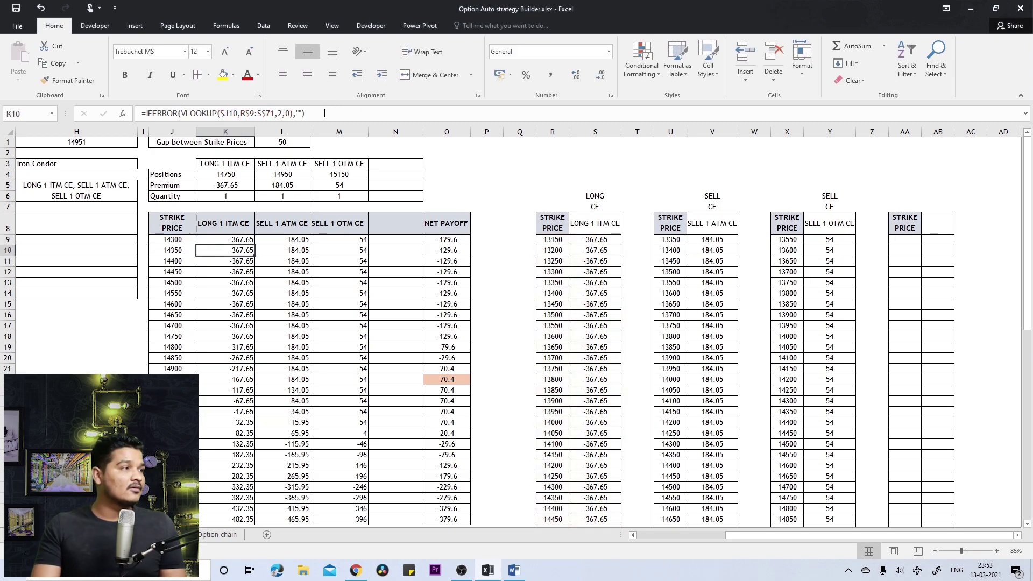
- Fill the K9 formula down the LONG 1 ITM CE column of the main payoff table
left_click(228, 238)
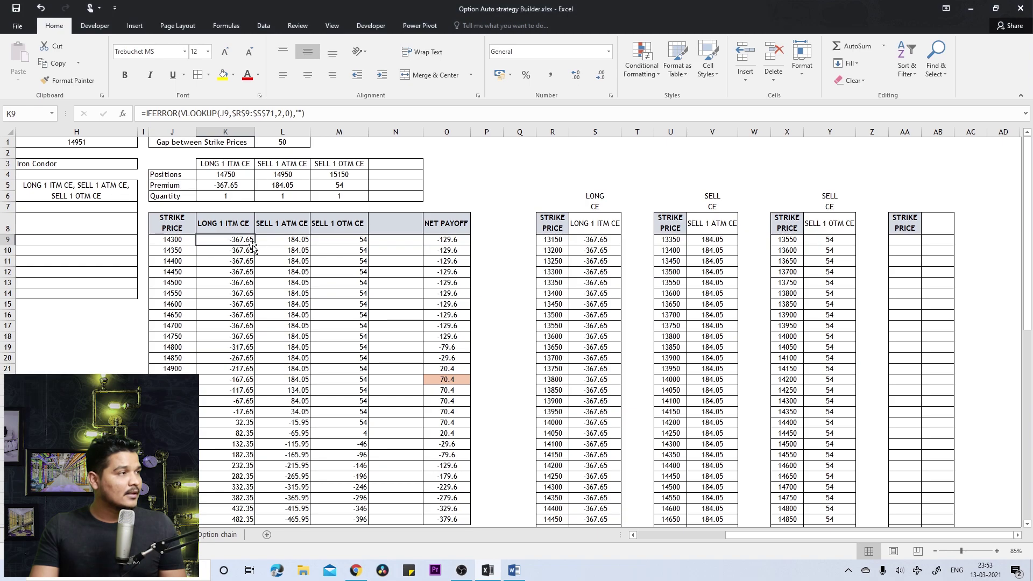
double_click(255, 245)
scroll(259, 350, "down", 4)
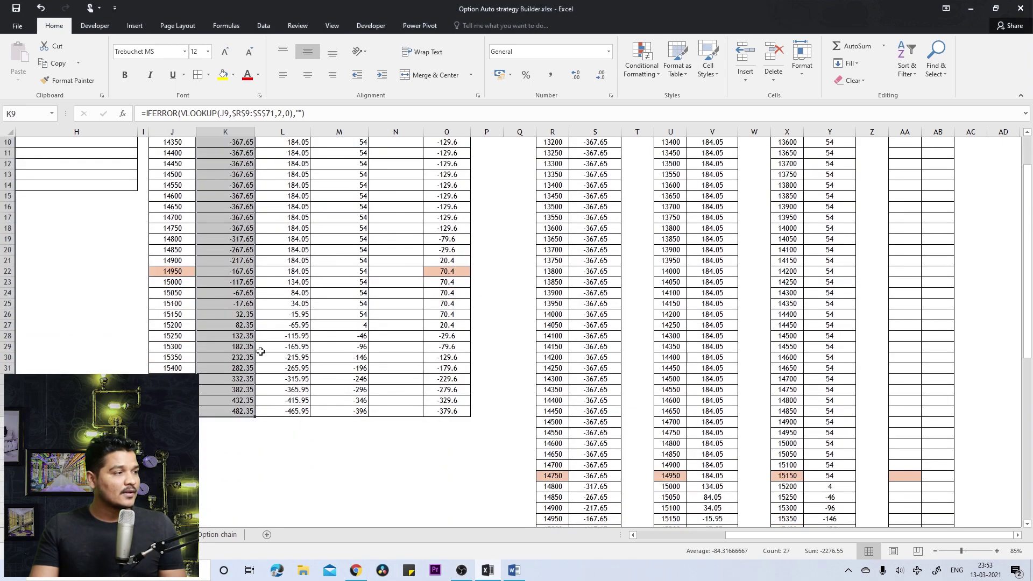
scroll(259, 352, "up", 4)
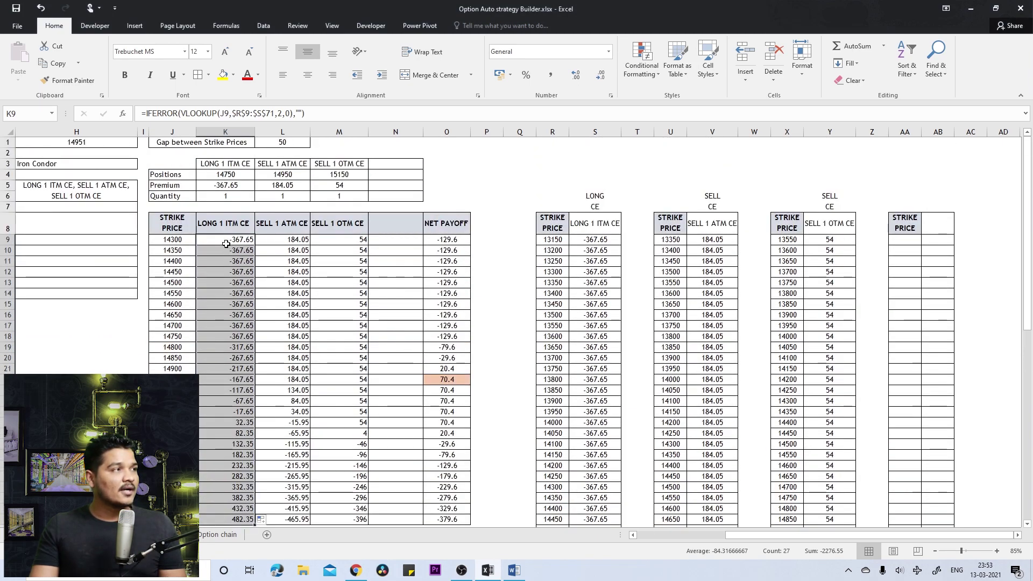
- Review the lookup formula in L9 of the SELL 1 ATM CE column
left_click(298, 240)
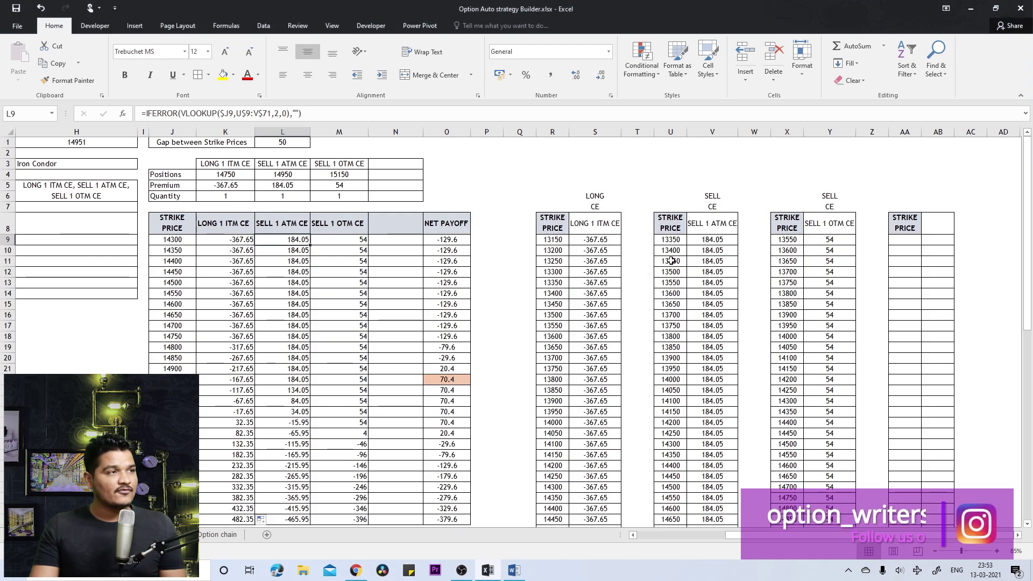
left_click(334, 261)
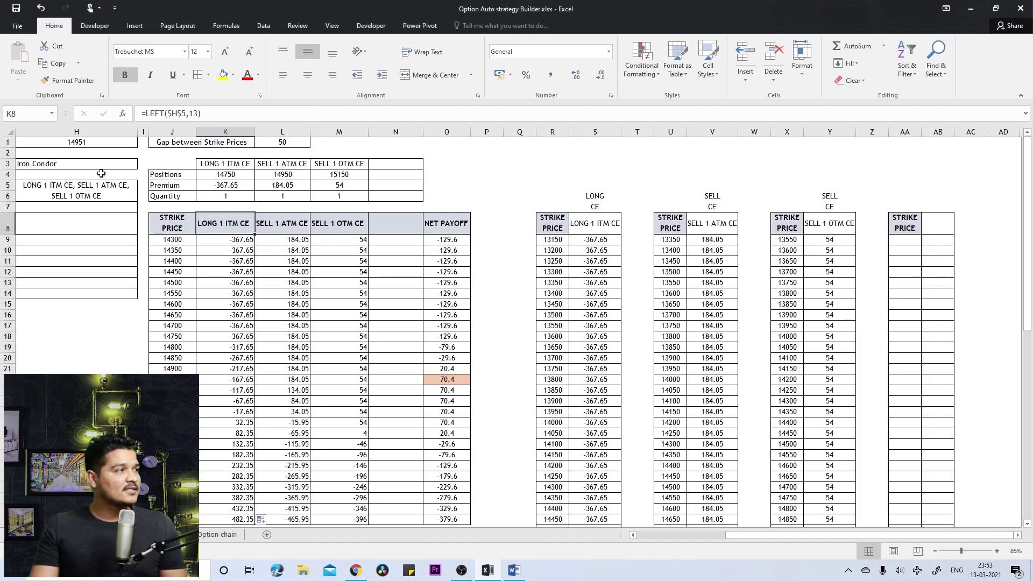
- Change the strategy in H3 to Put Butterfly
left_click(102, 167)
left_click(142, 163)
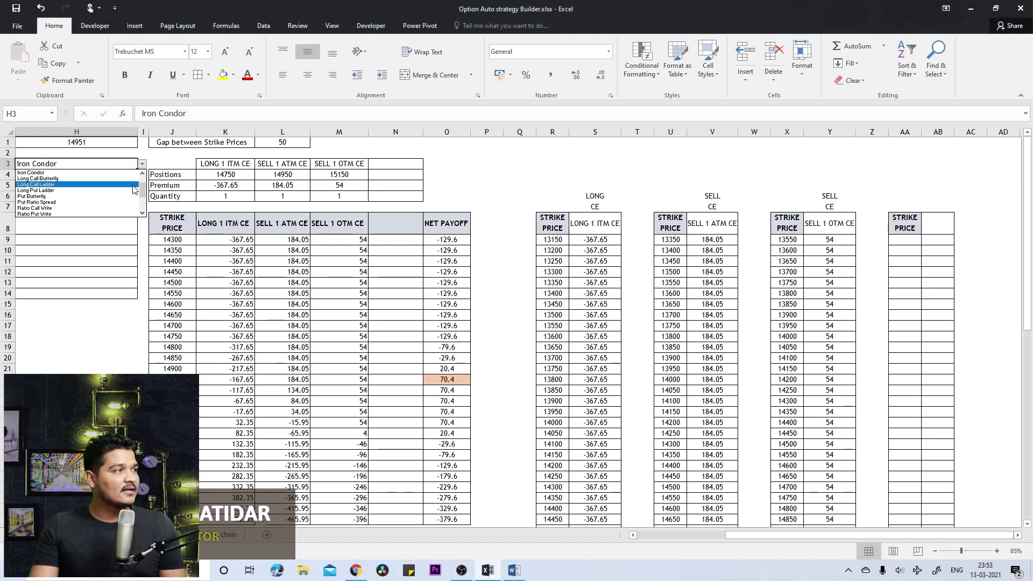
left_click(129, 197)
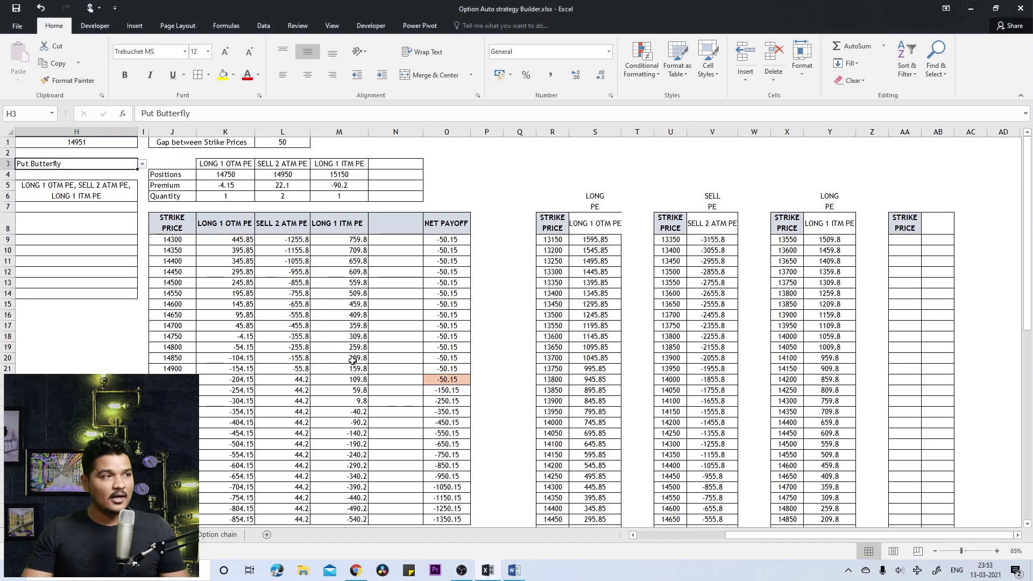
key("Up")
key("Up")
key("Down")
key("Down")
key("Down")
key("Down")
key("Down")
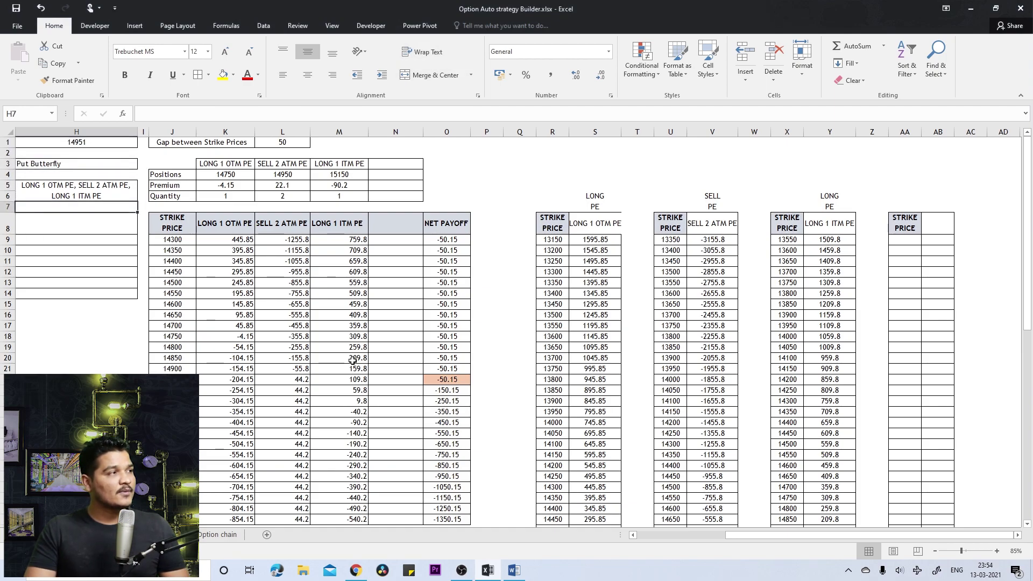
- Change the strategy in H3 to Variable Ratio Write
key("Right")
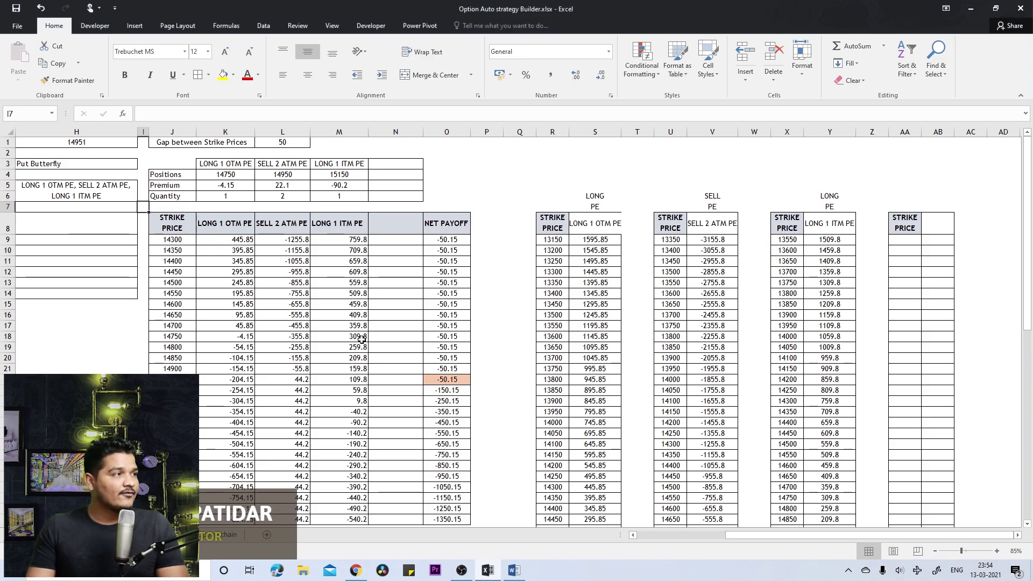
left_click(240, 238)
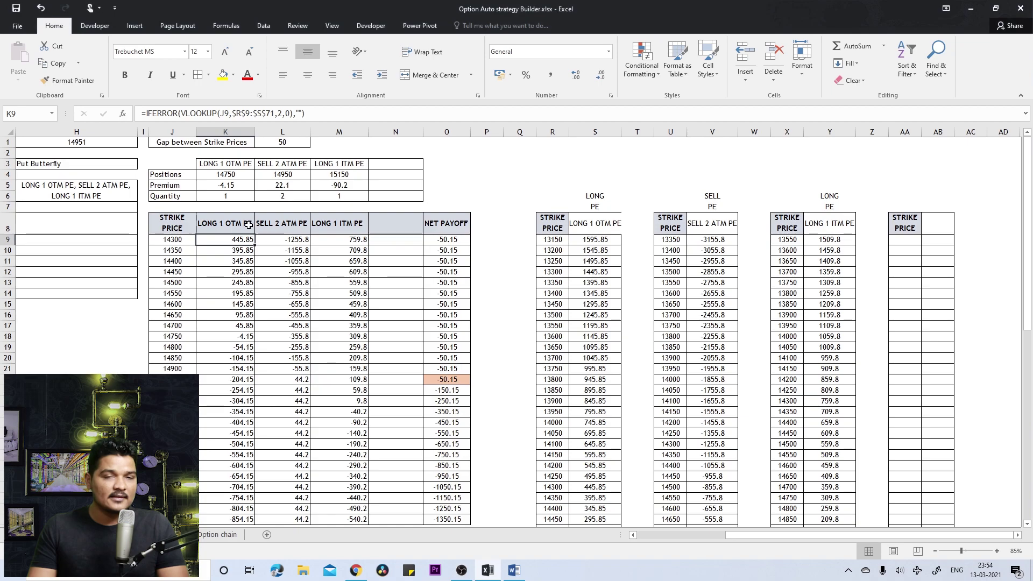
left_click_drag(70, 196, 71, 196)
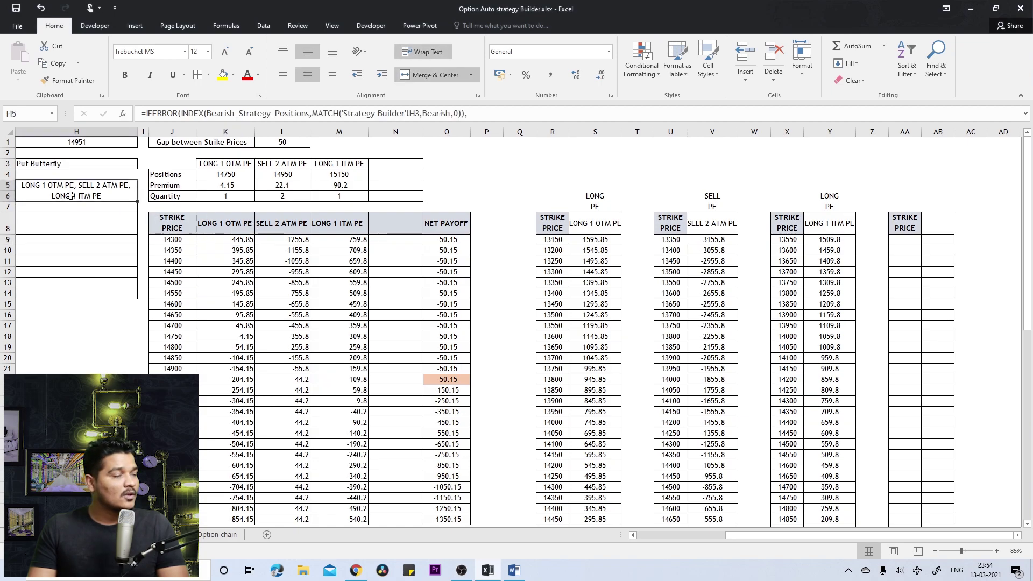
left_click(77, 167)
left_click(143, 164)
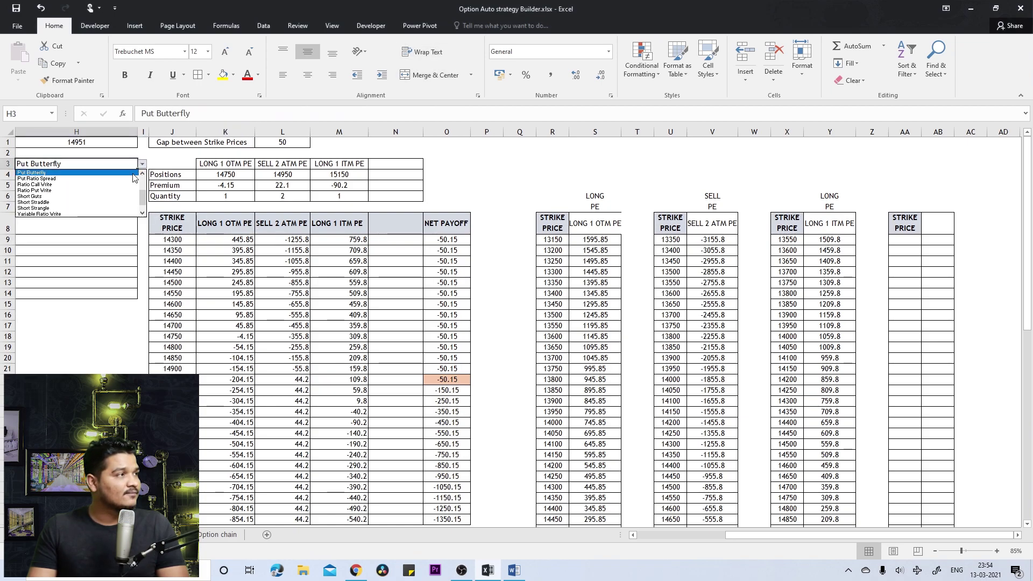
left_click(97, 215)
- Review the lookup formula in M9 of the LONG SK column, including its error value
left_click(352, 164)
left_click(350, 240)
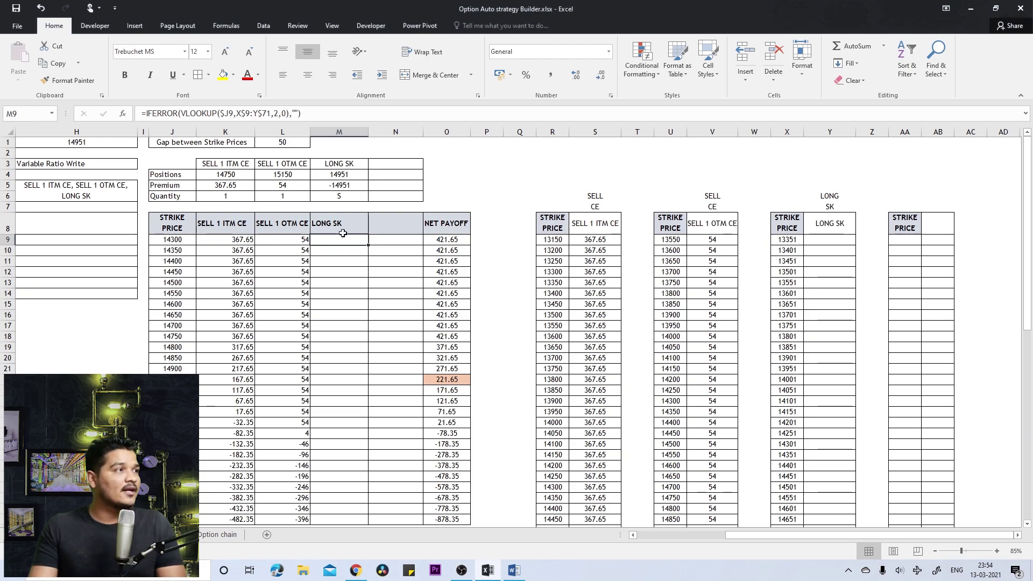
left_click(296, 114)
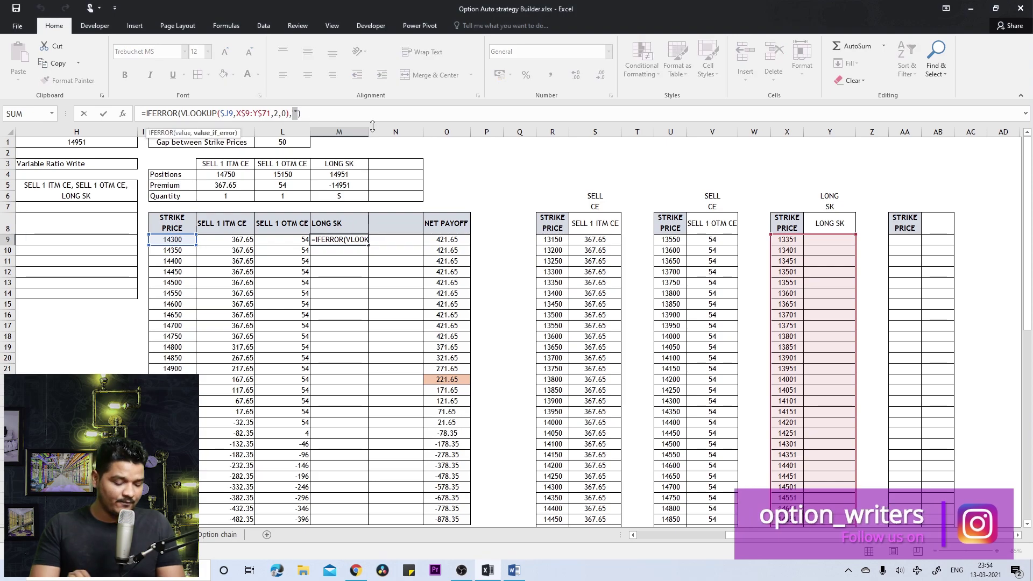
key("Return")
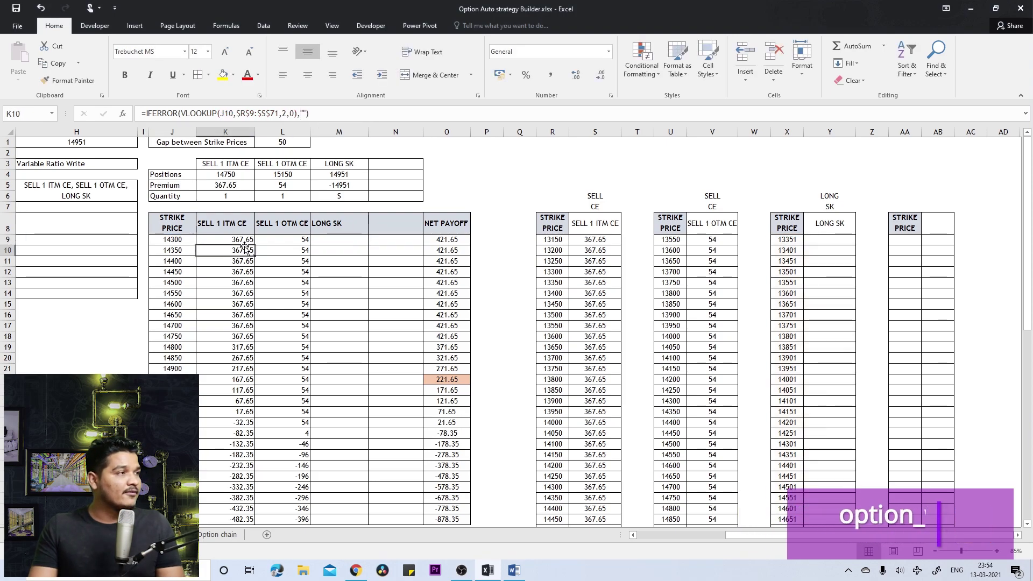
left_click(242, 241)
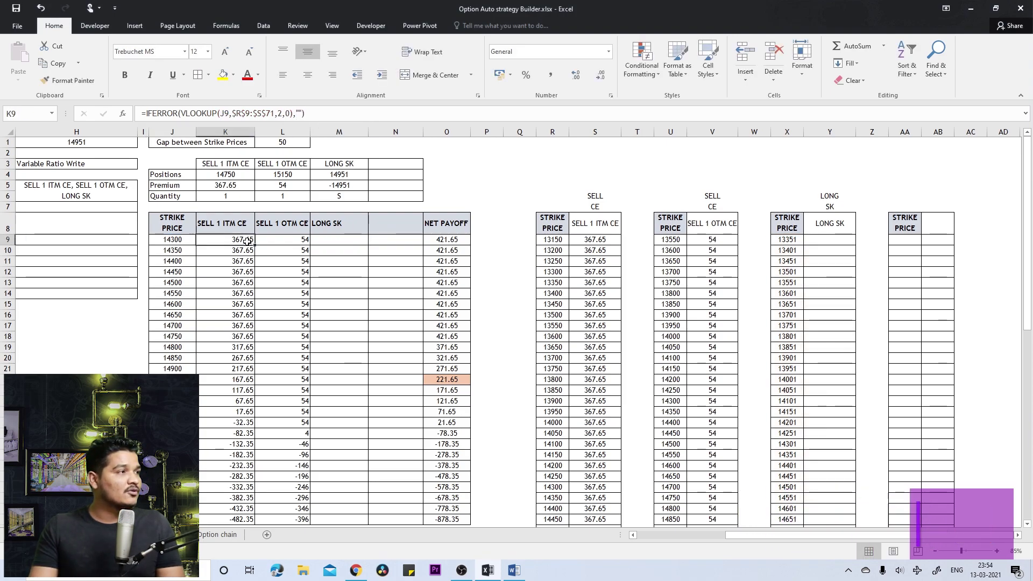
left_click(304, 114)
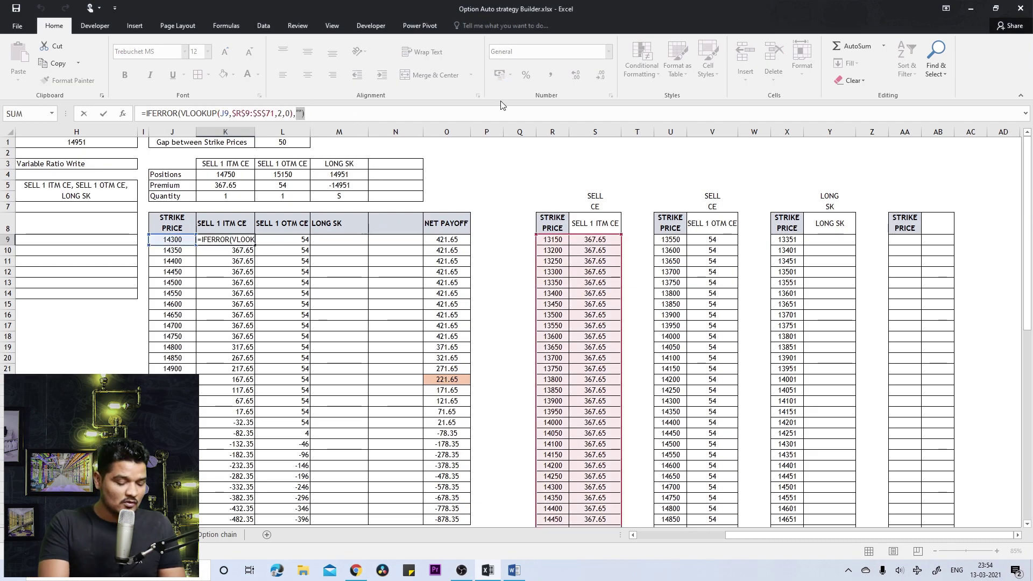
key("End")
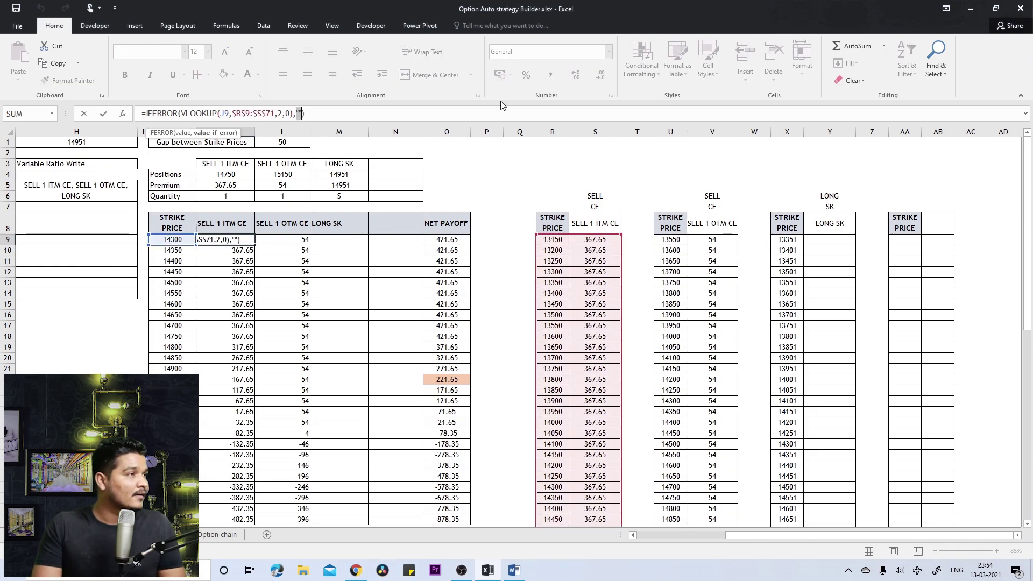
type("IF")
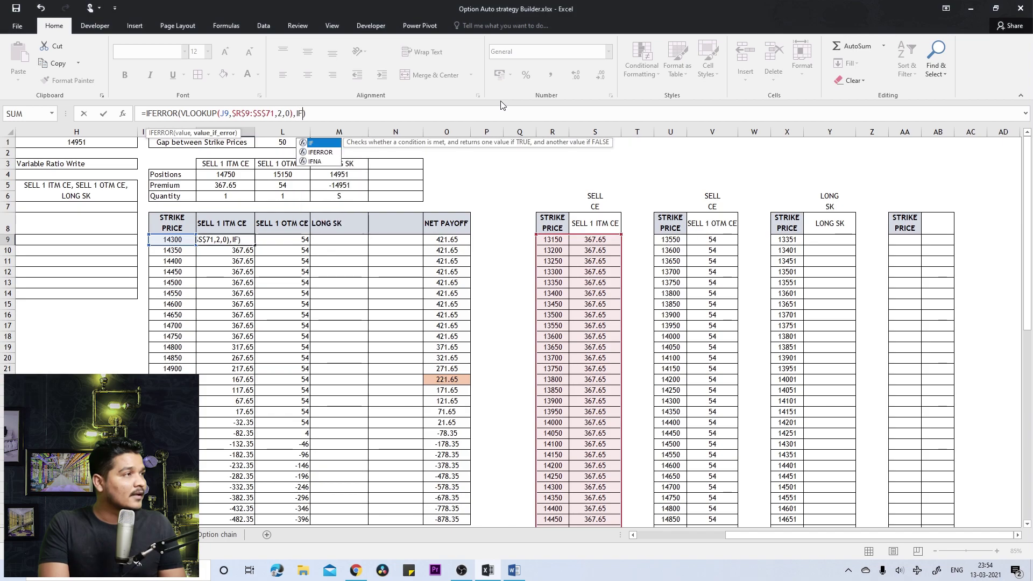
type("(")
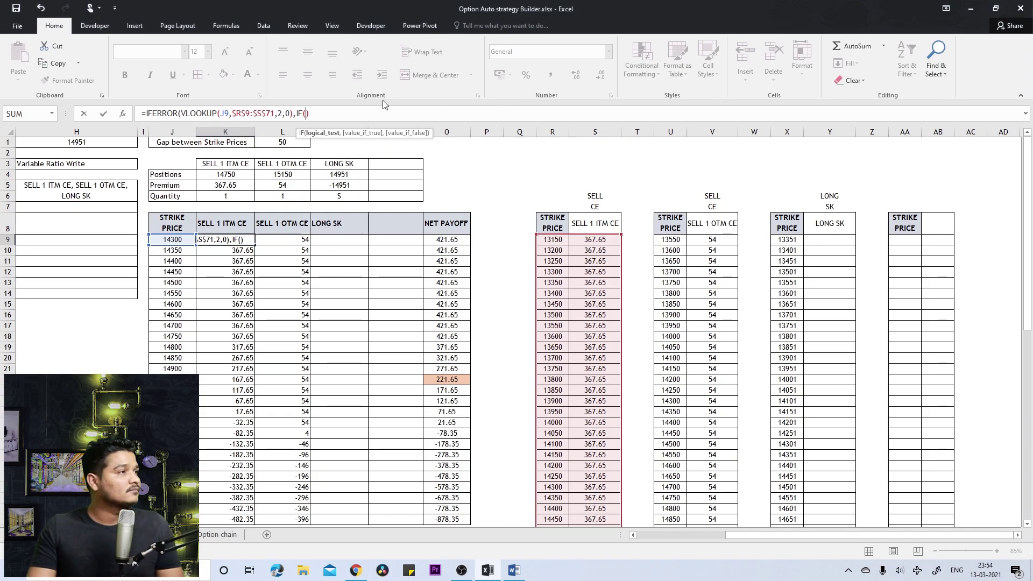
key("Escape")
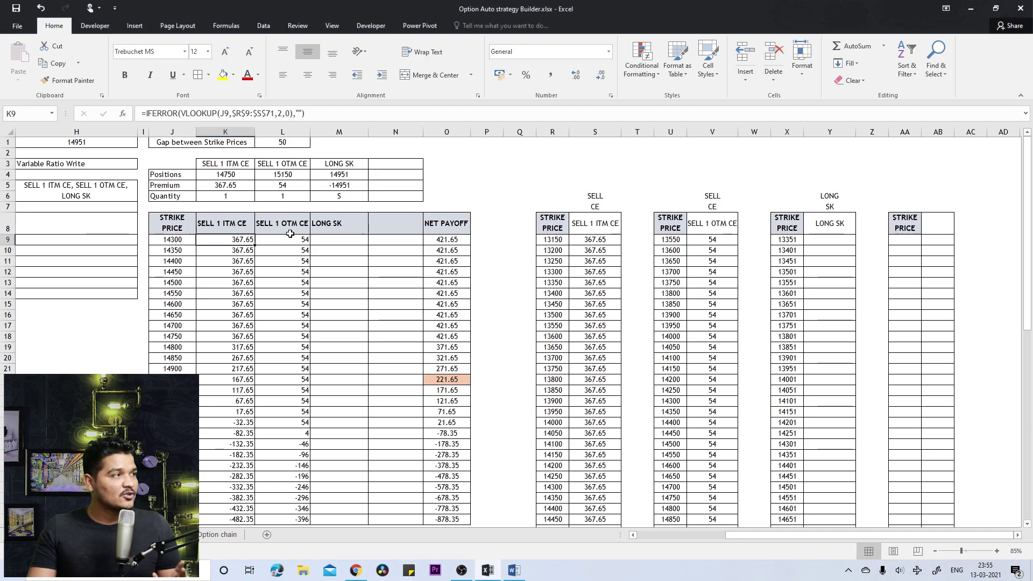
- Inspect the LONG SK premium and position formulas in M5 and M4, and look over the strategy positions on the strategy list sheet
left_click(324, 184)
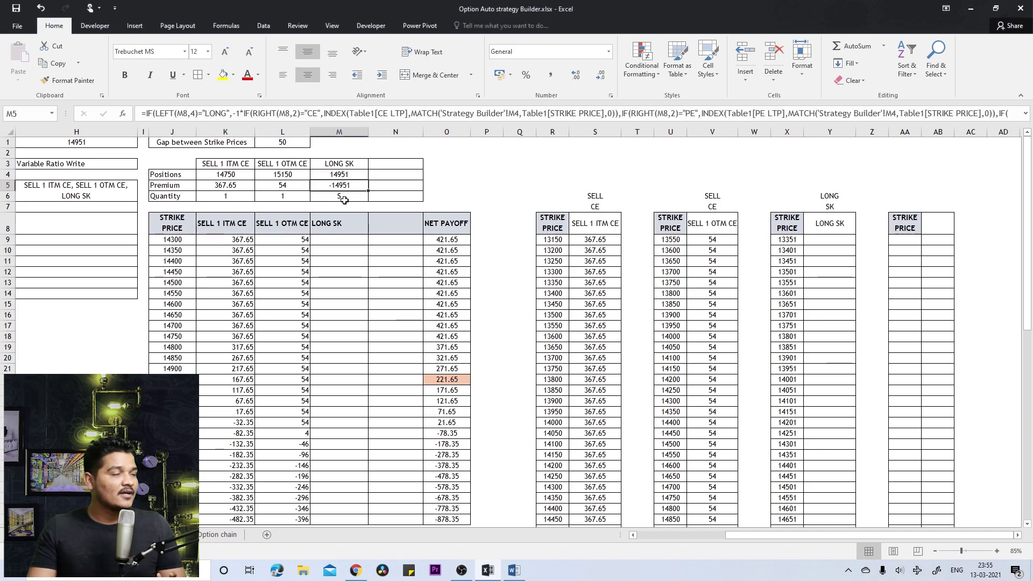
left_click(214, 249)
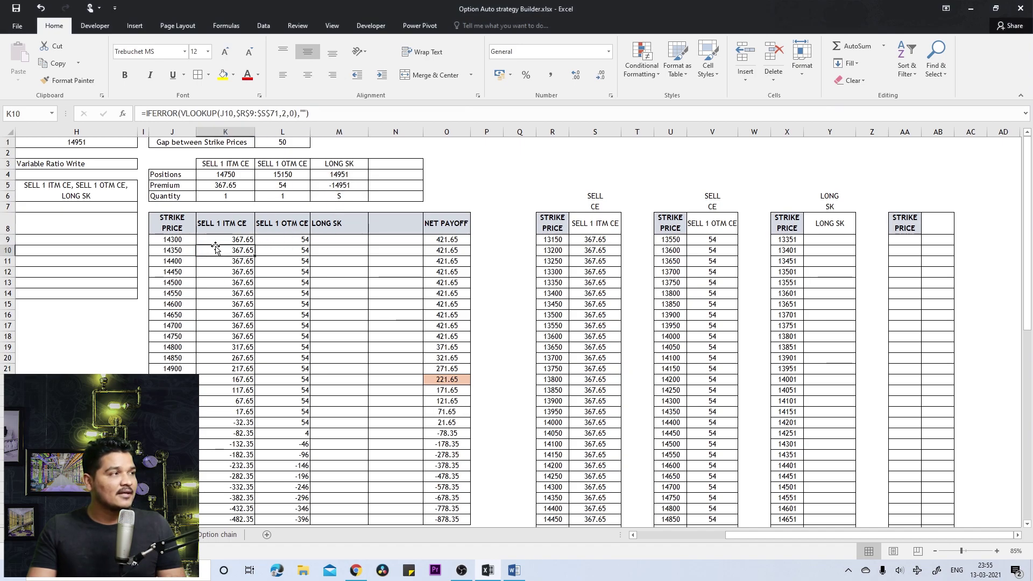
left_click(357, 180)
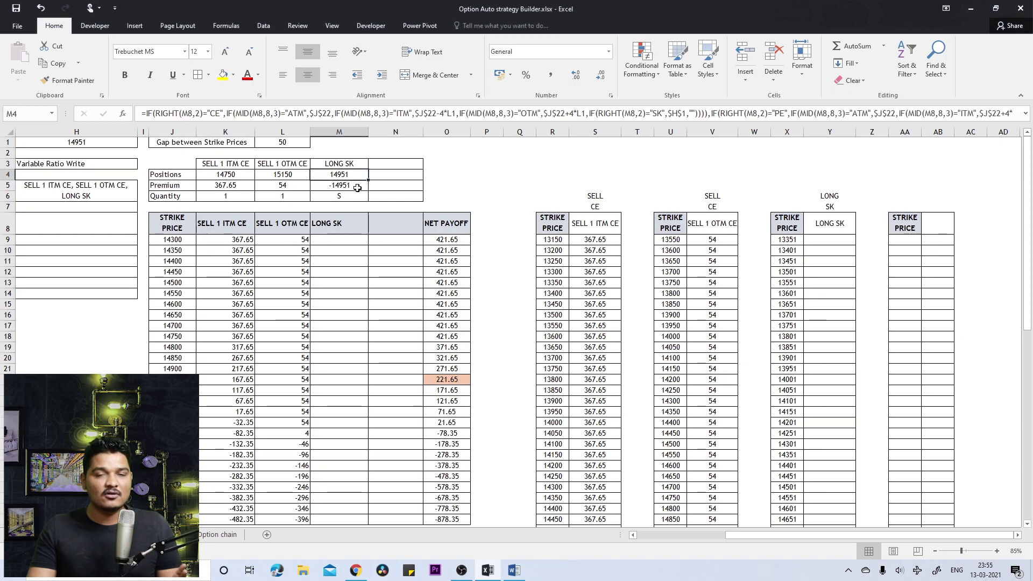
left_click(221, 241)
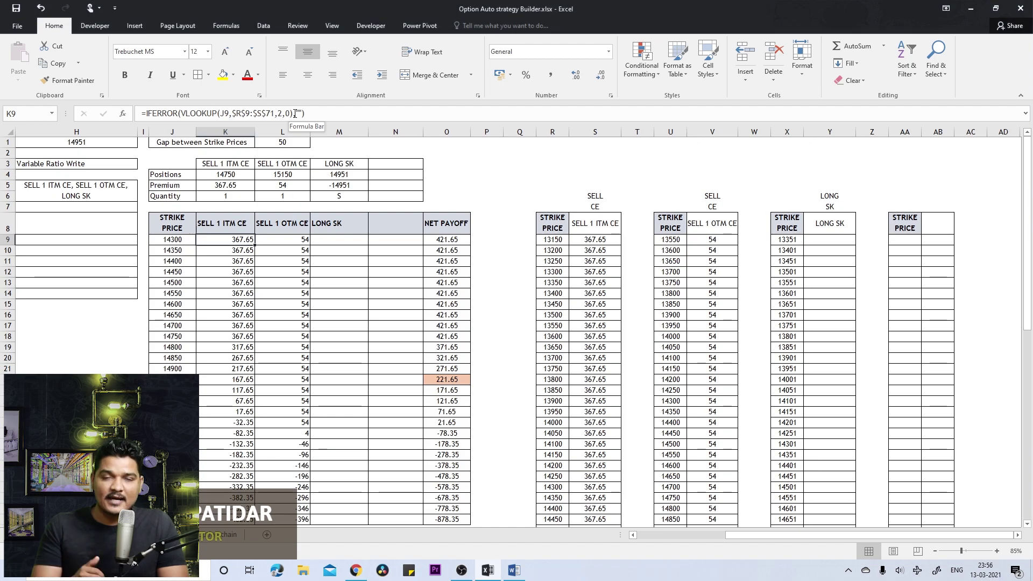
left_click(227, 538)
left_click(165, 537)
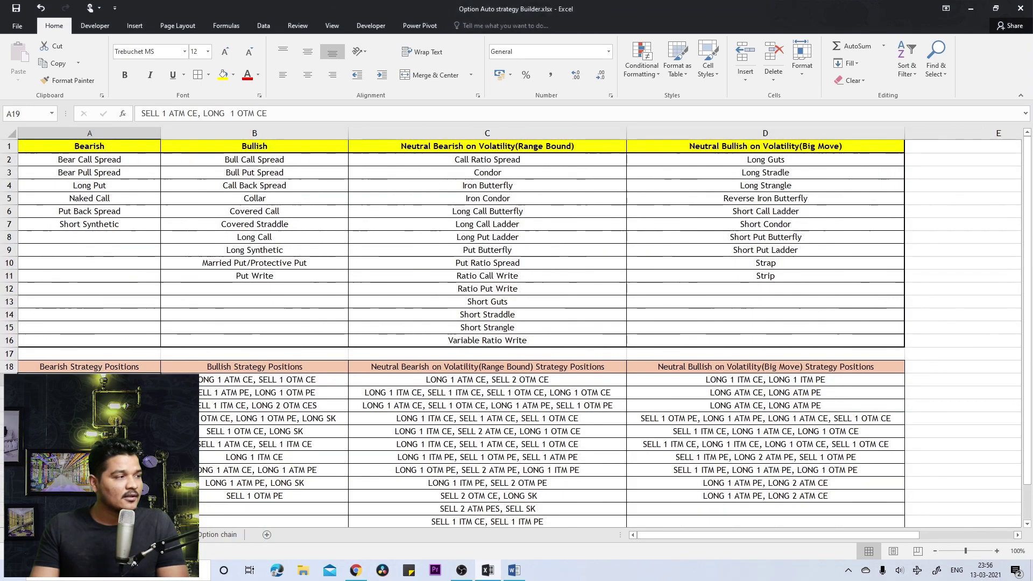
left_click(102, 536)
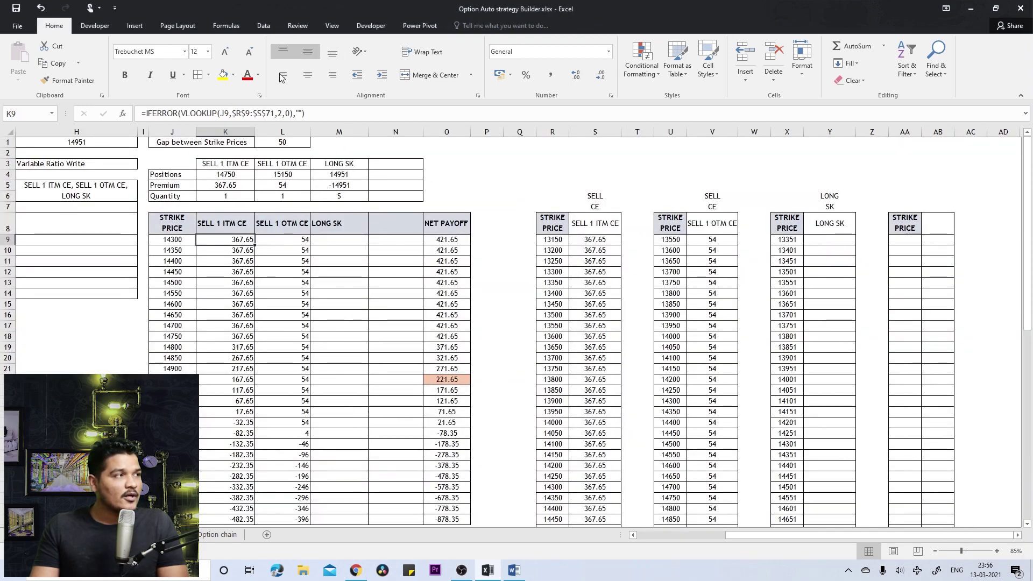
- Replace the "" error value in the K9 formula with an IF function that tests RIGHT(K8,2)="SK"
left_click(295, 114)
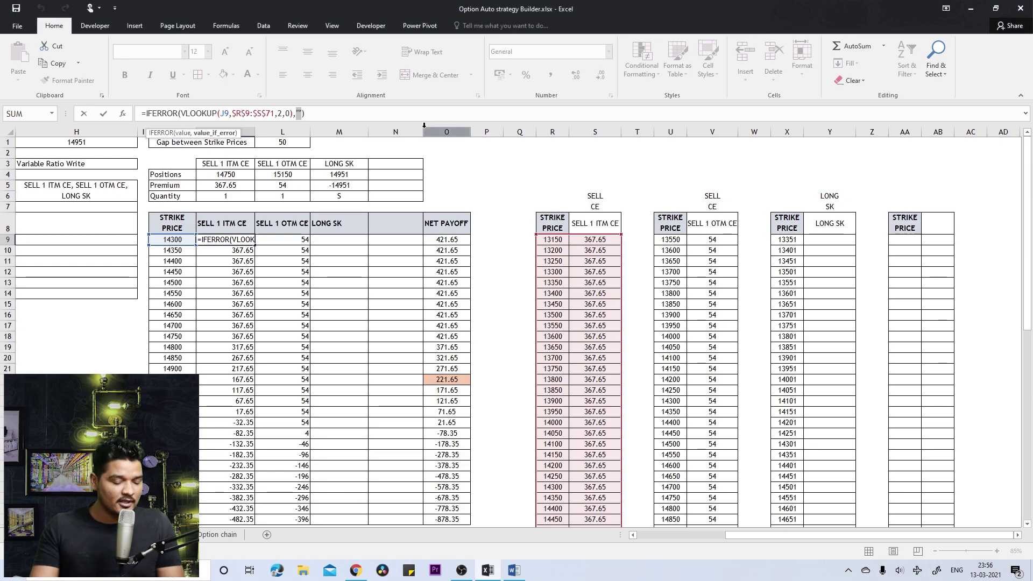
type("IF")
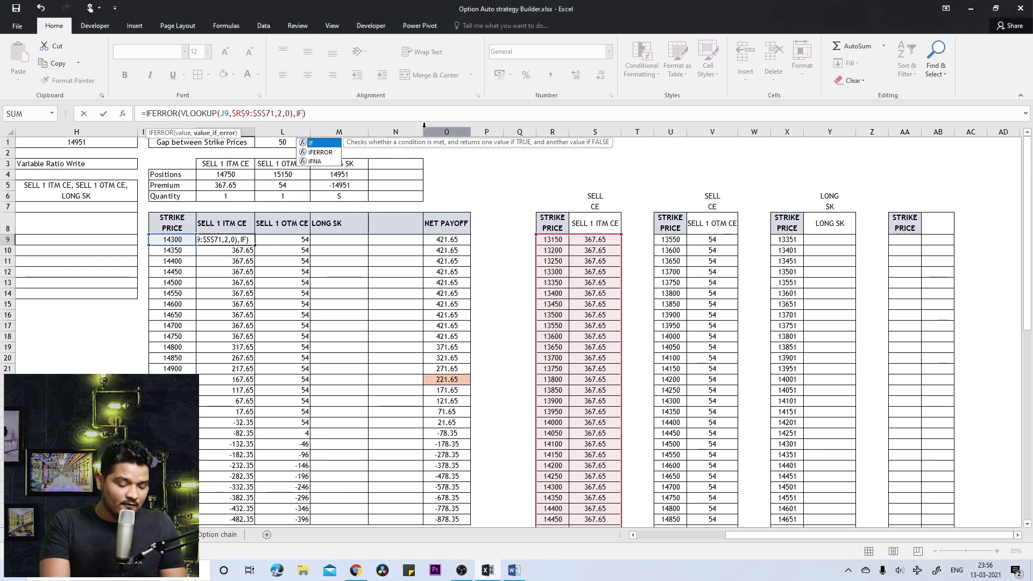
type("(")
left_click(244, 224)
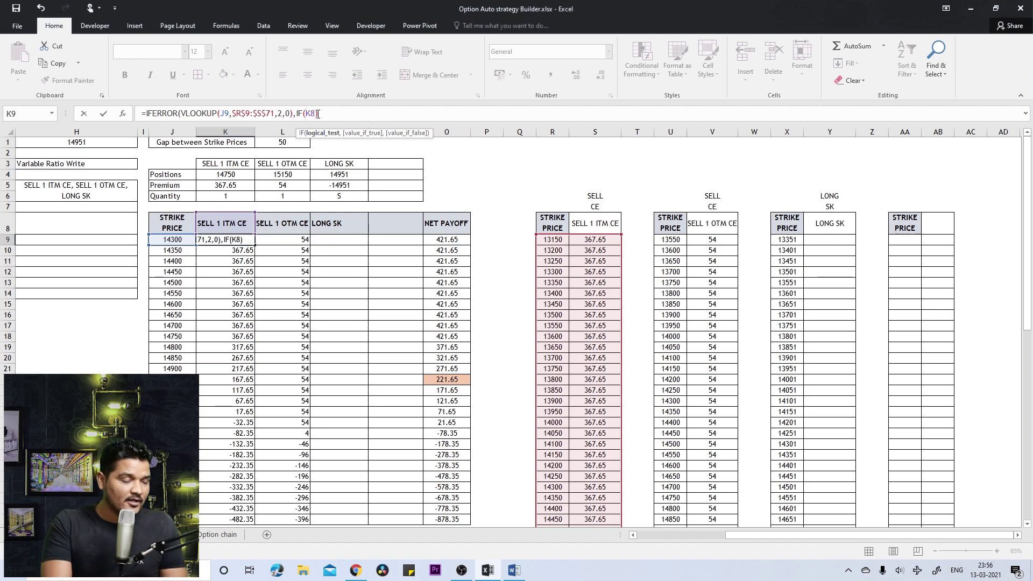
type("RIG")
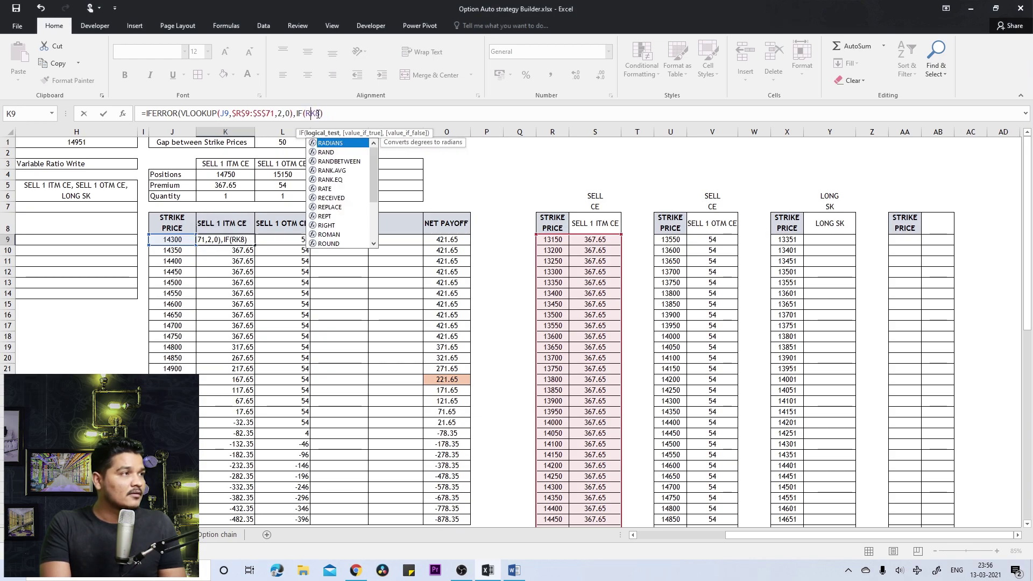
type("HT(")
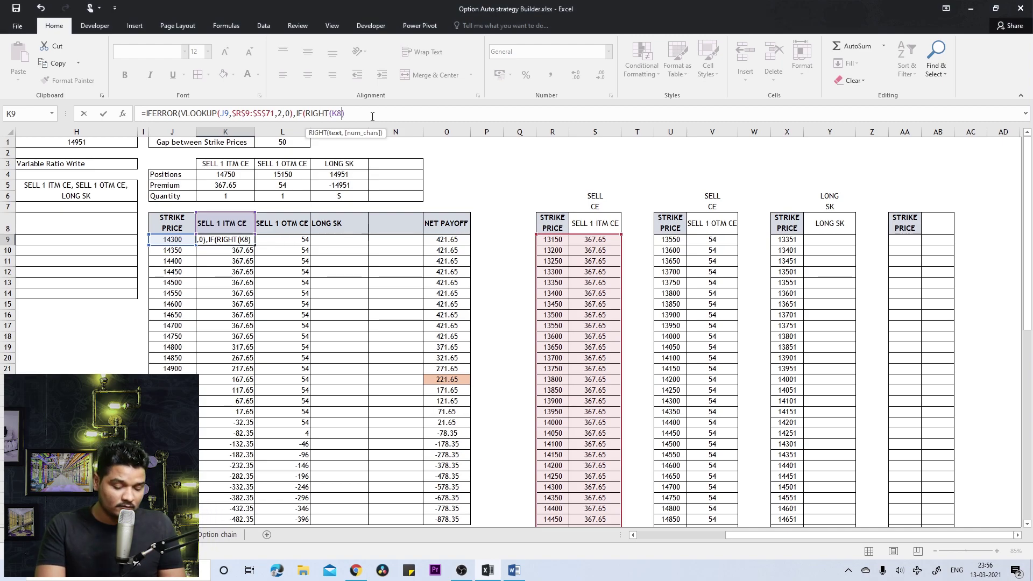
type(",2")
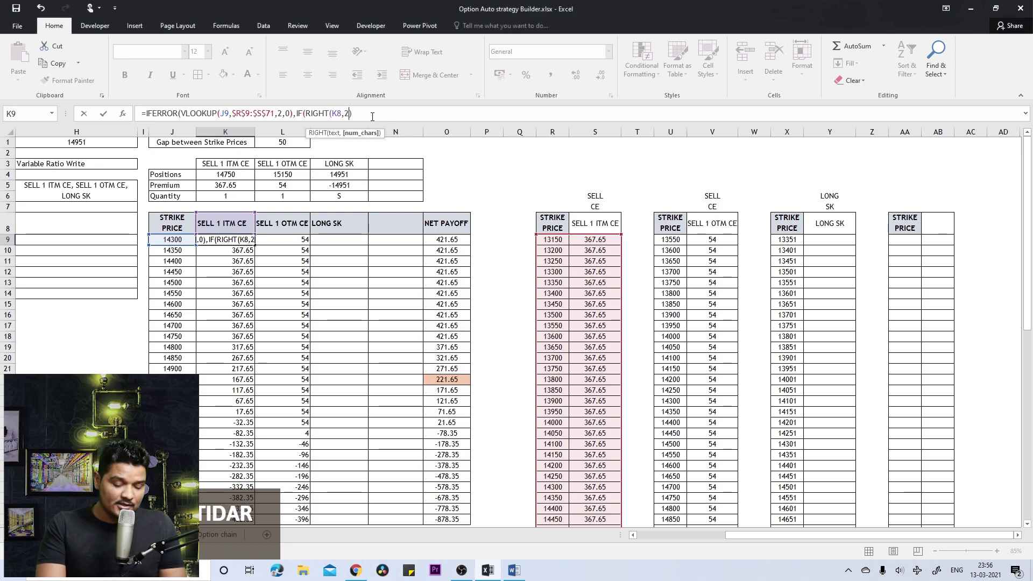
type(")")
key("Right")
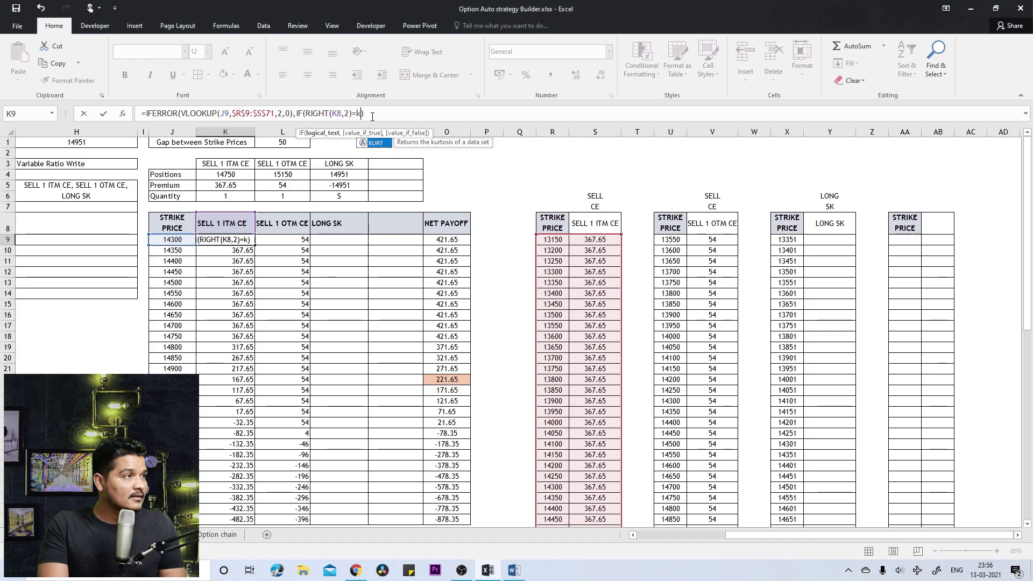
type("SK")
key("BackSpace")
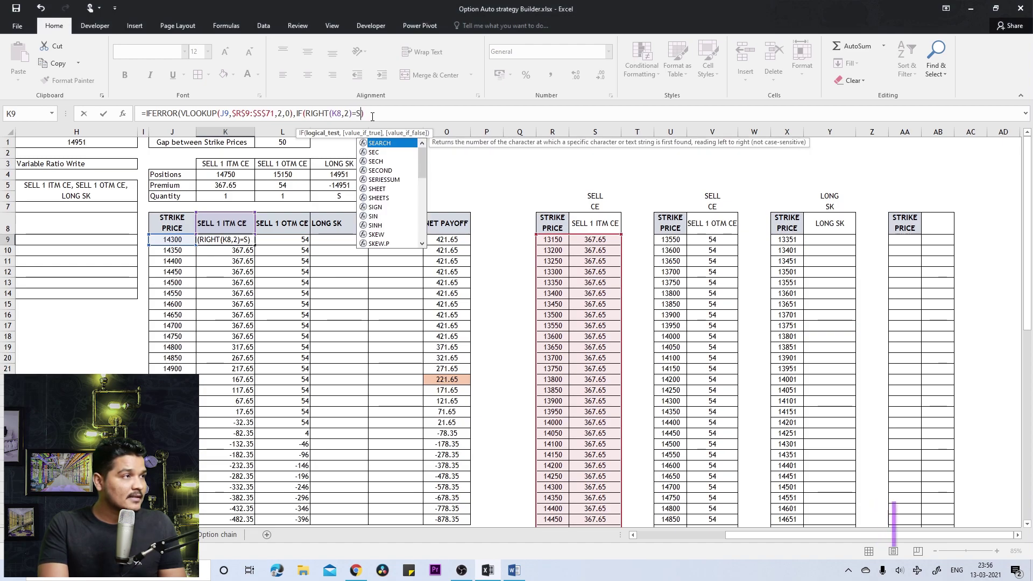
key("BackSpace")
type("\"SK\"")
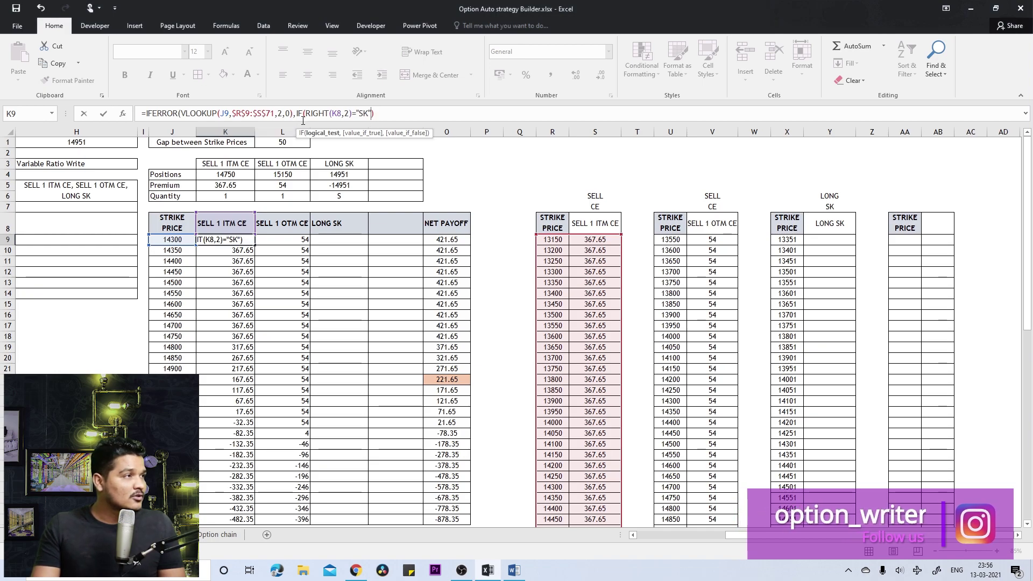
key("Right")
- Wrap the IF test in K9 in an AND function and add LEFT(K8,4)="LONG" as its second condition
left_click(305, 113)
type("AND")
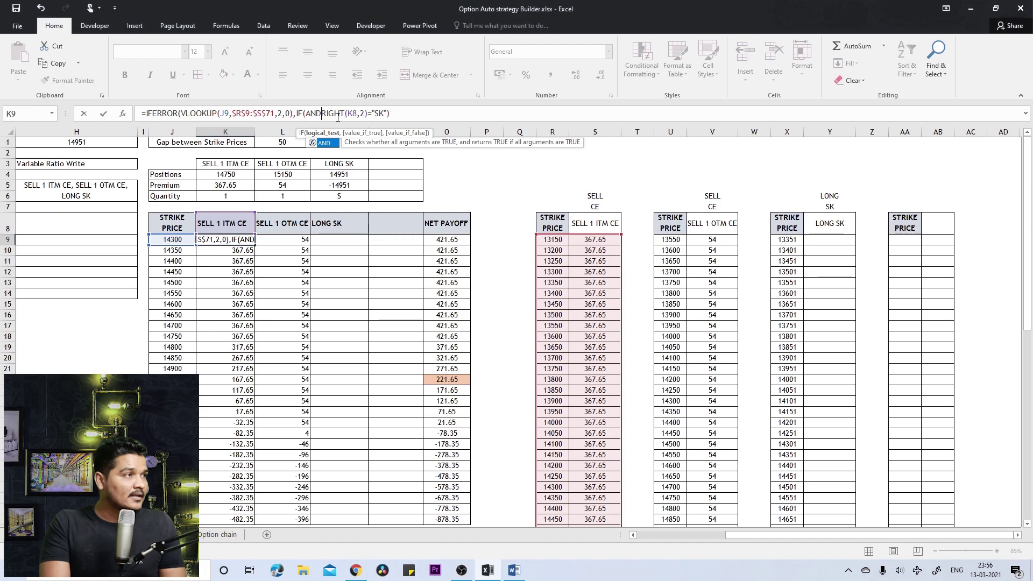
type("(")
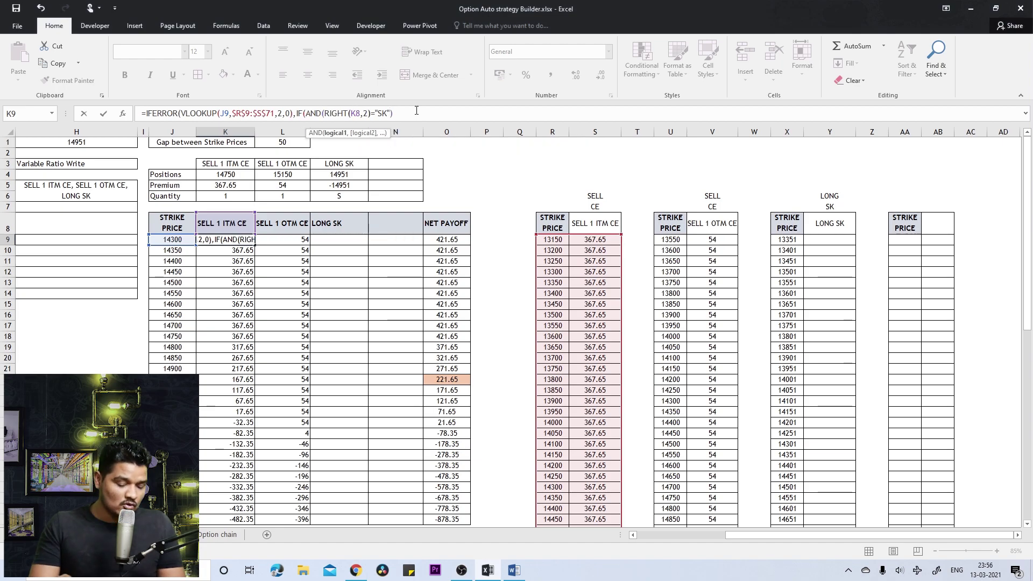
type(",")
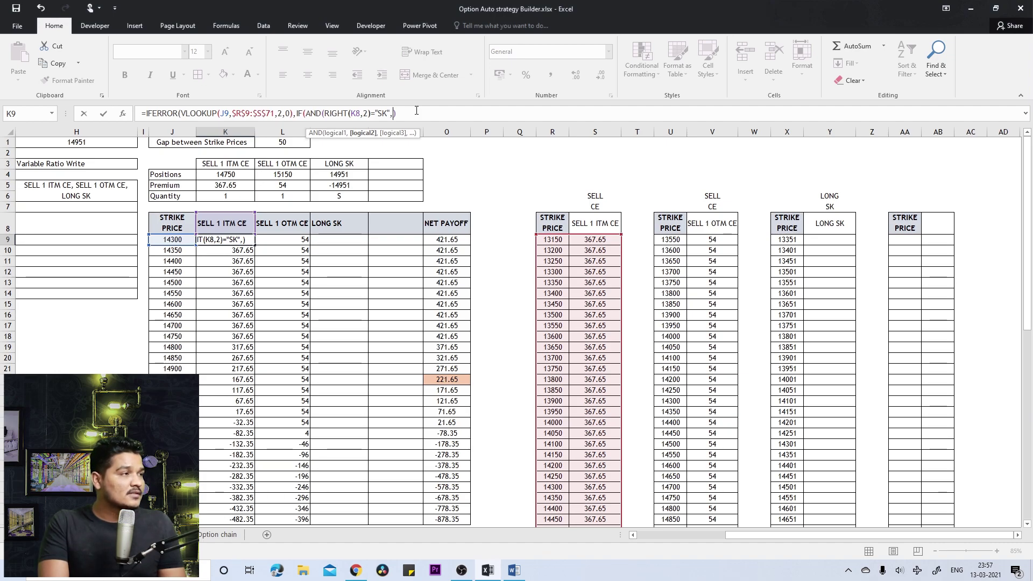
type("LEFT")
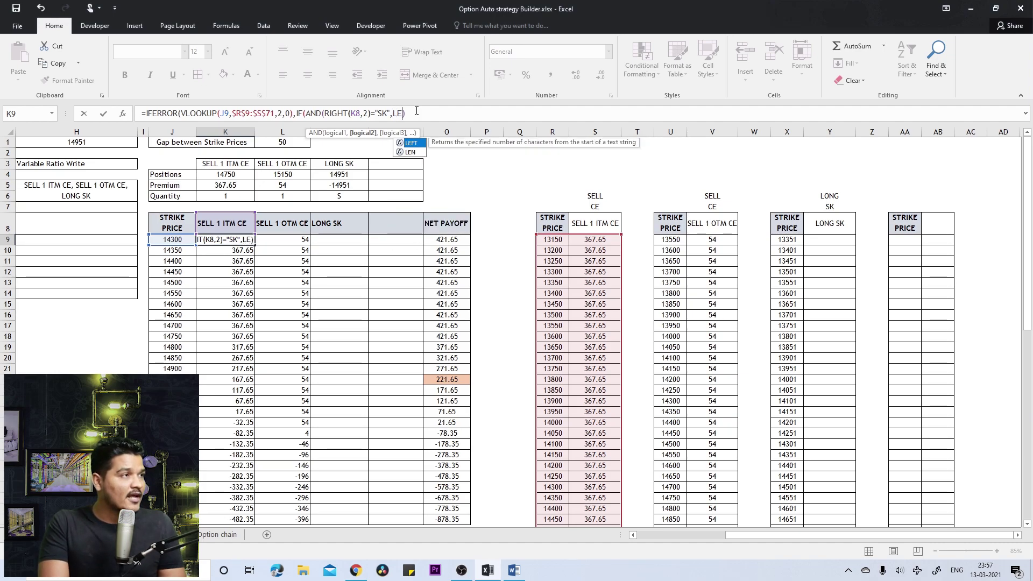
type("(")
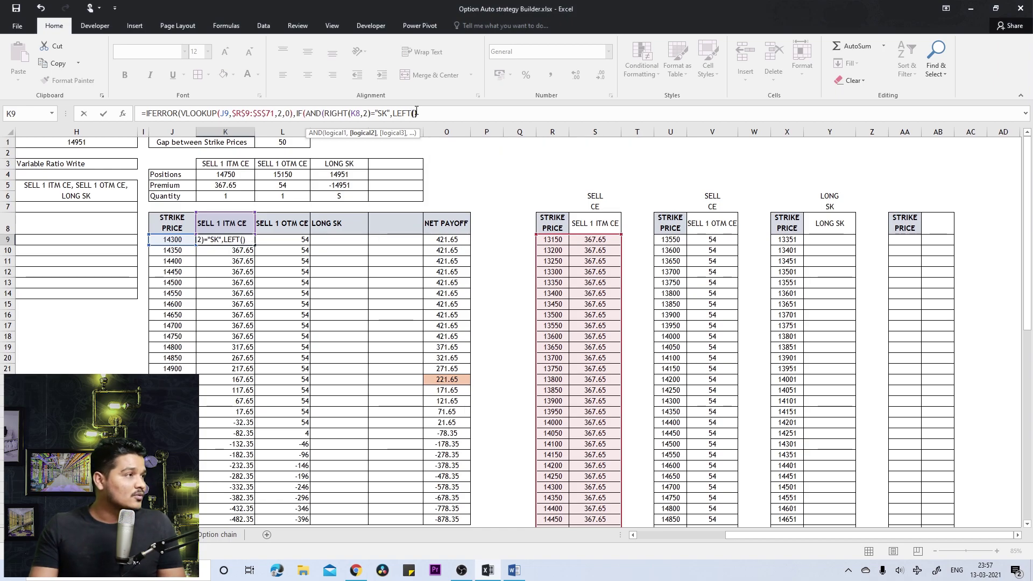
left_click(215, 221)
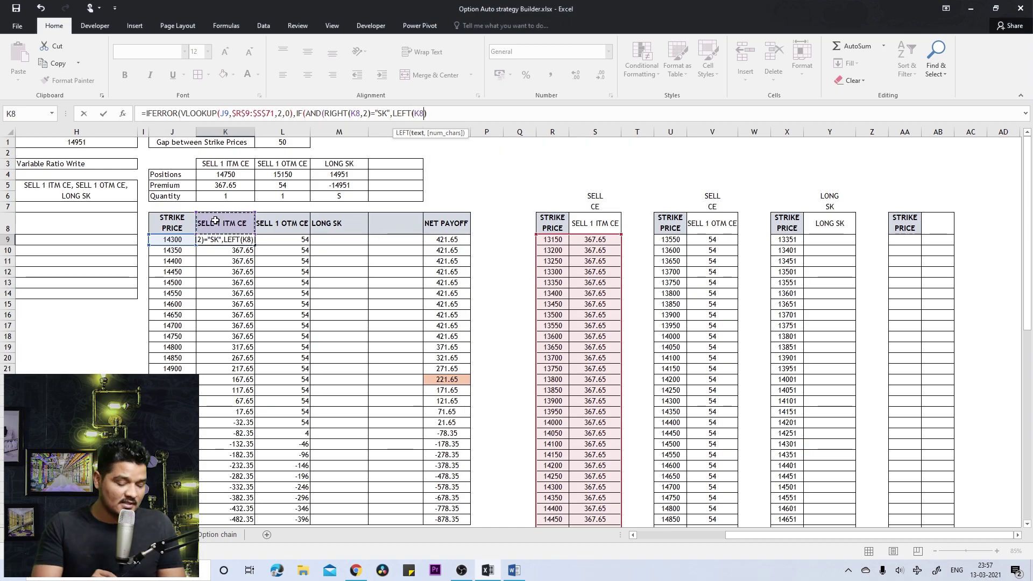
type(",")
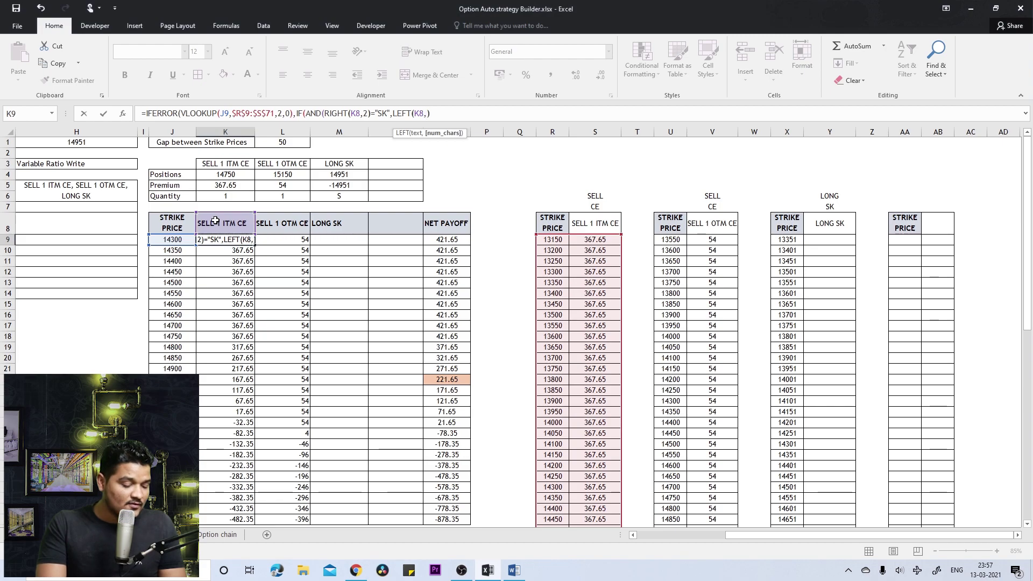
type("4)")
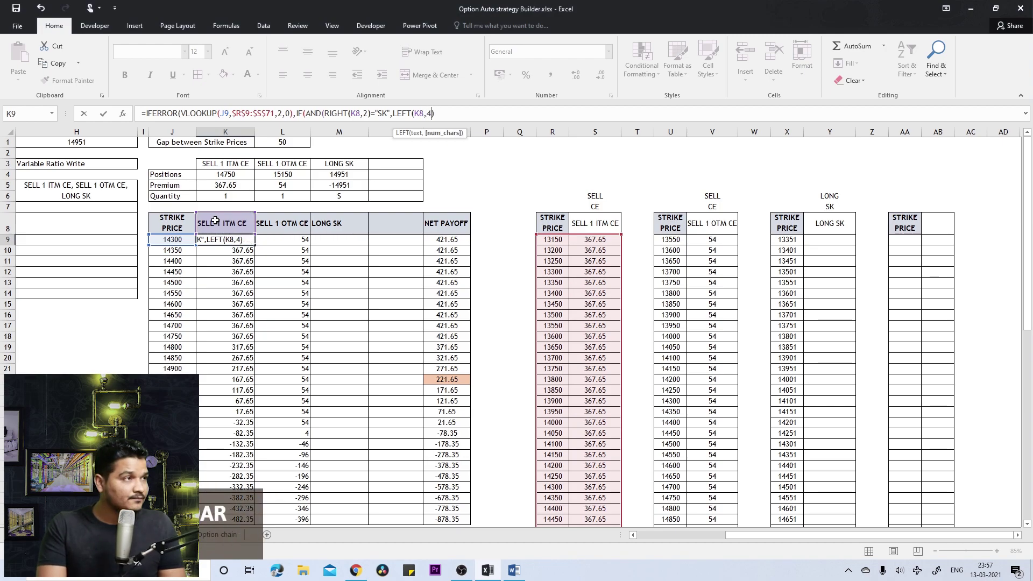
type("=\"LONG\"")
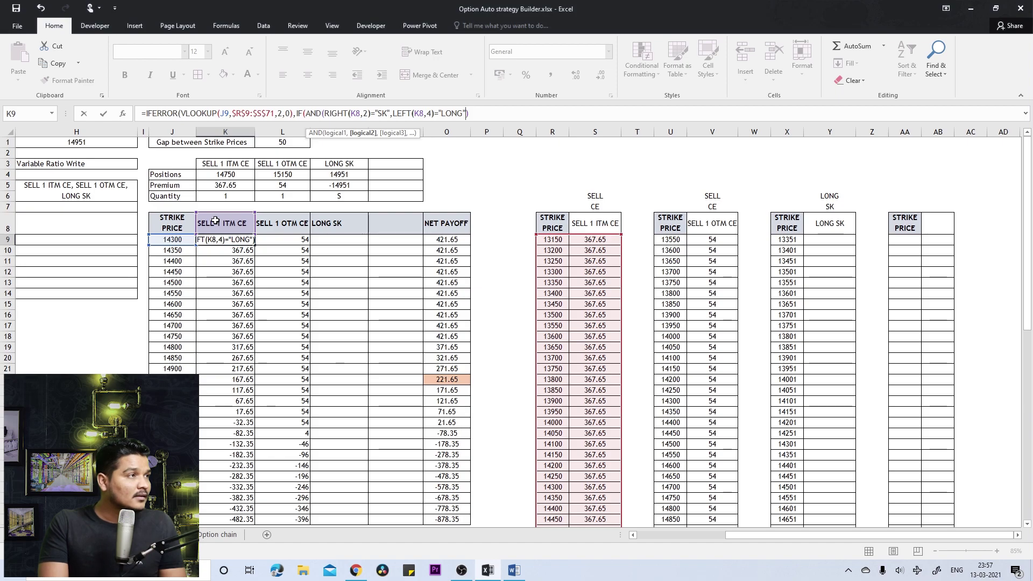
type("),")
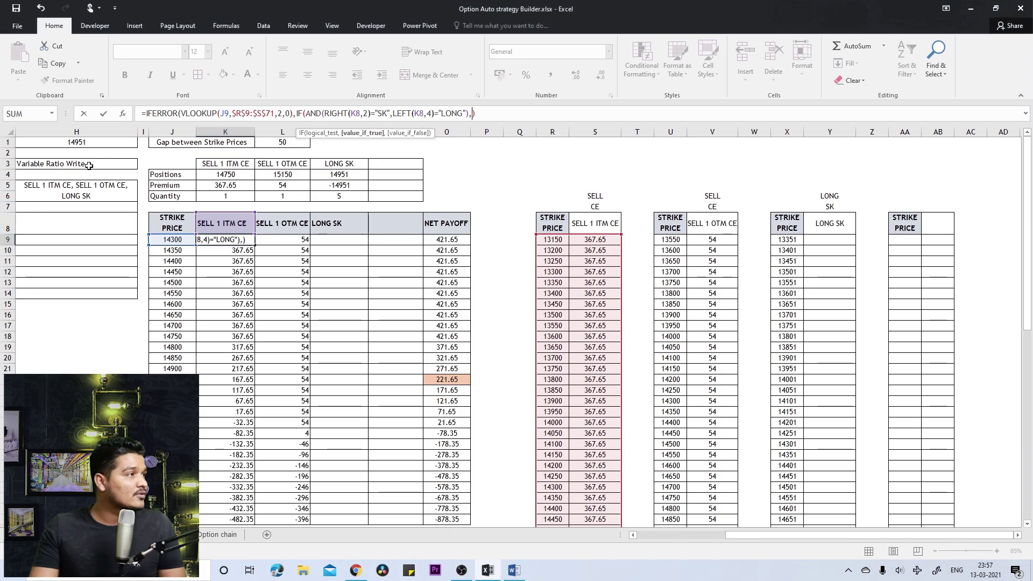
- Enter J9-$H$1 as the value if true of the IF in K9, with H1 as an absolute reference
left_click(95, 141)
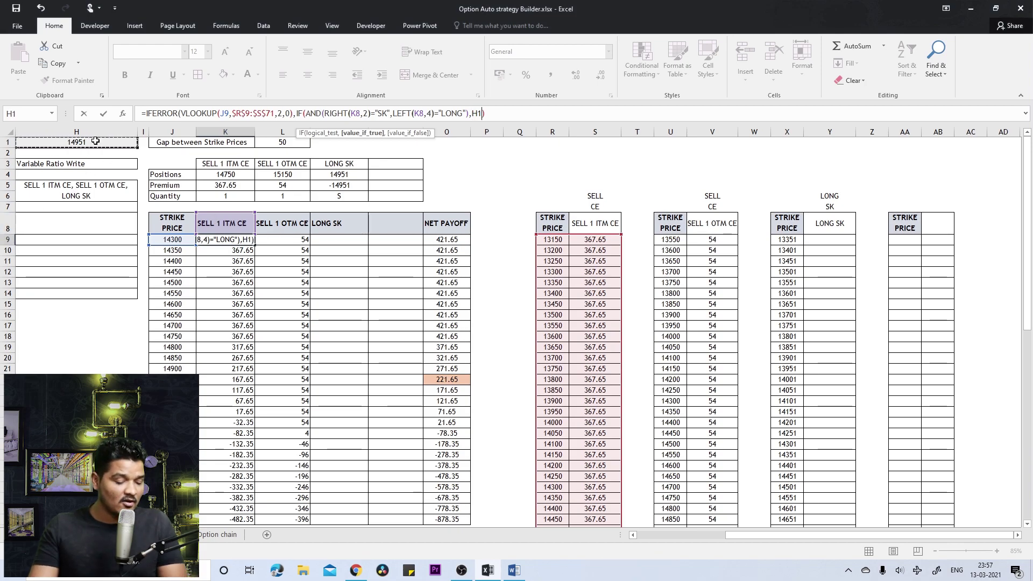
key("F4")
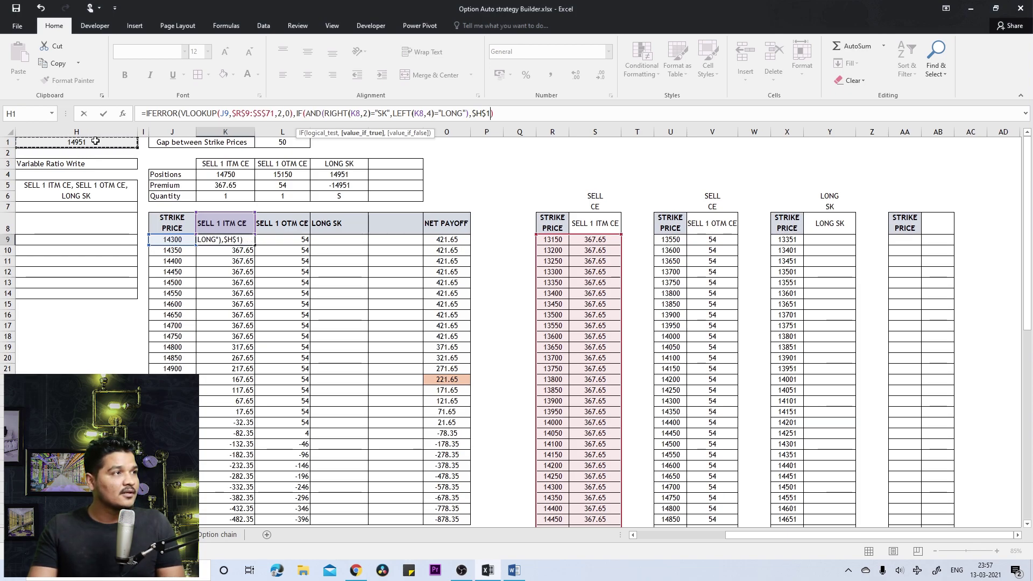
left_click(472, 114)
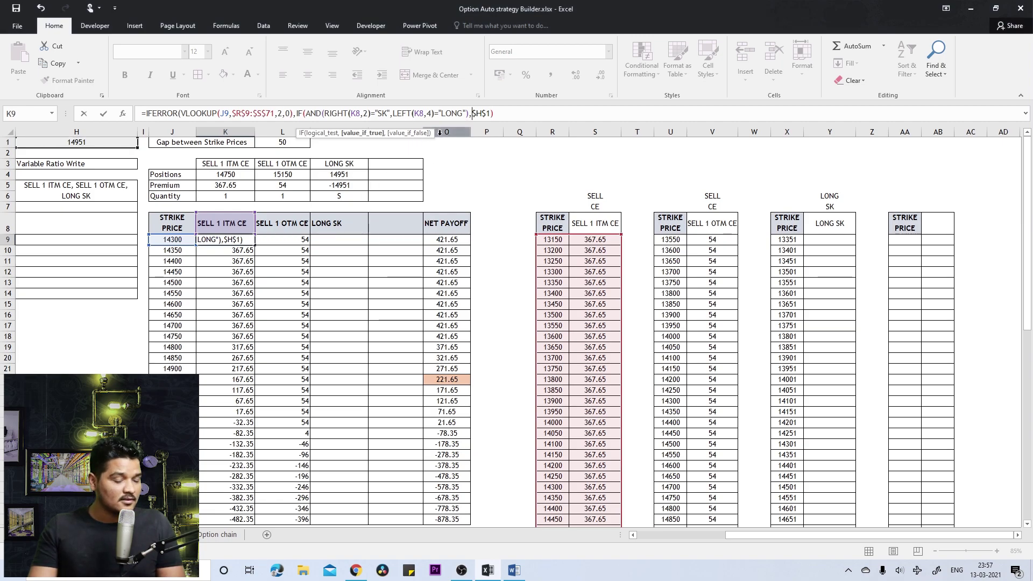
type("=")
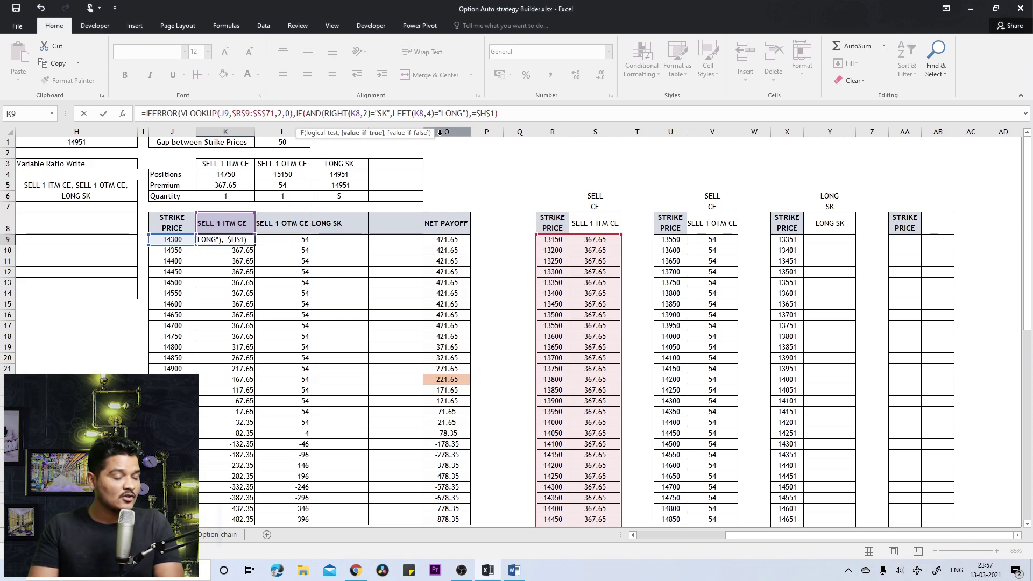
key("BackSpace")
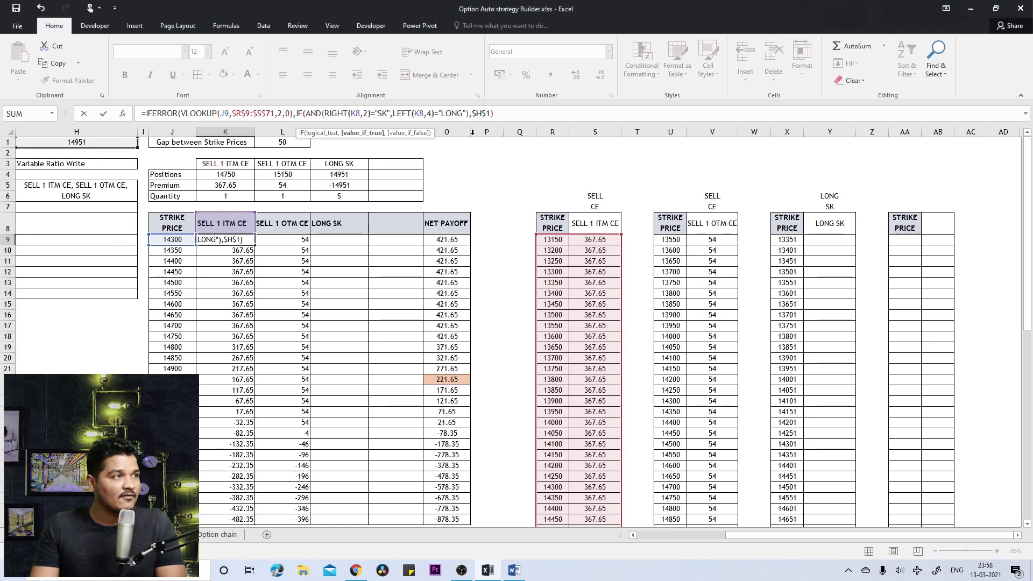
type("-")
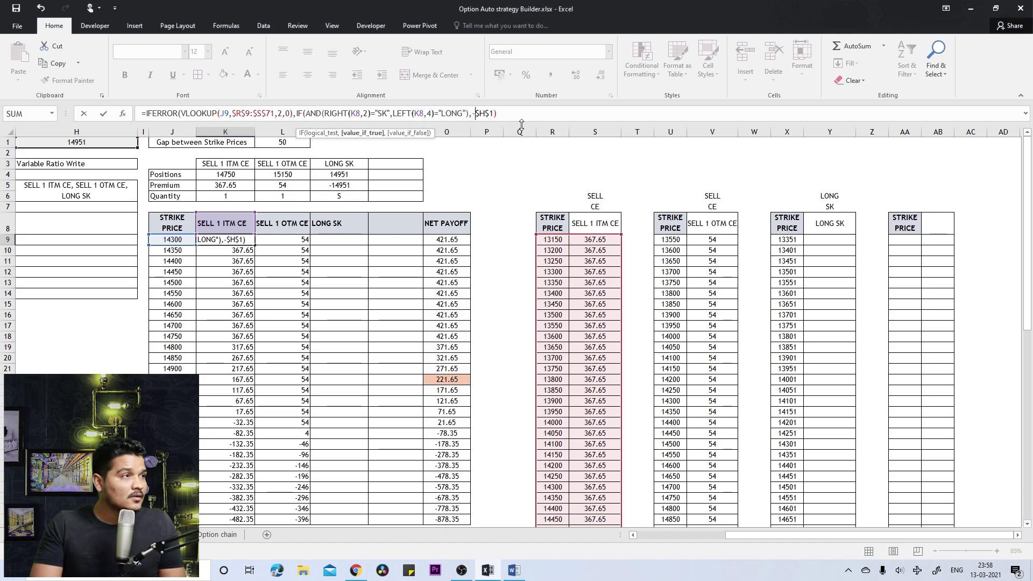
left_click(177, 240)
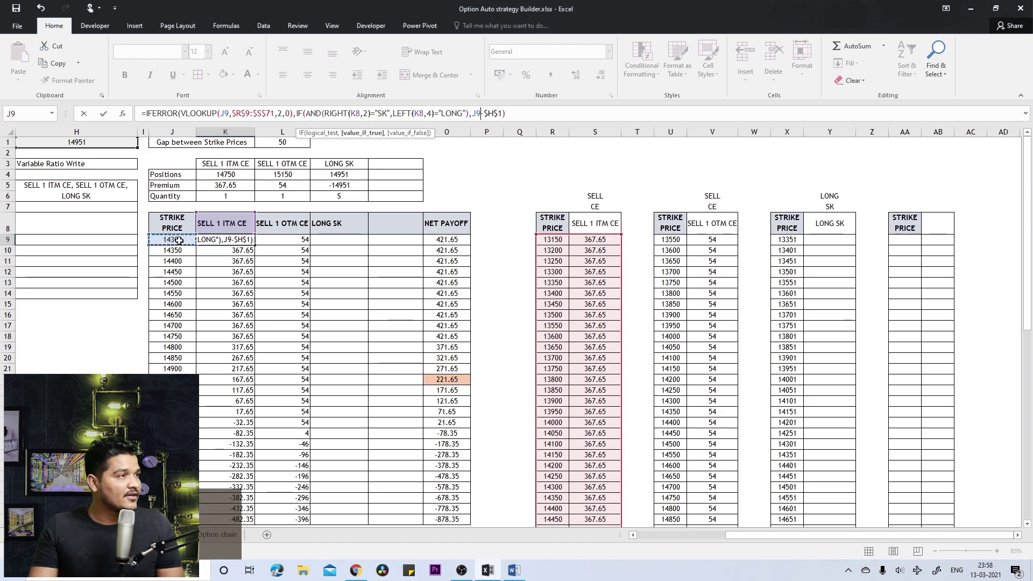
- Set the IF's value if false in K9 to "" and fill the completed formula down column K
left_click(517, 114)
type(",")
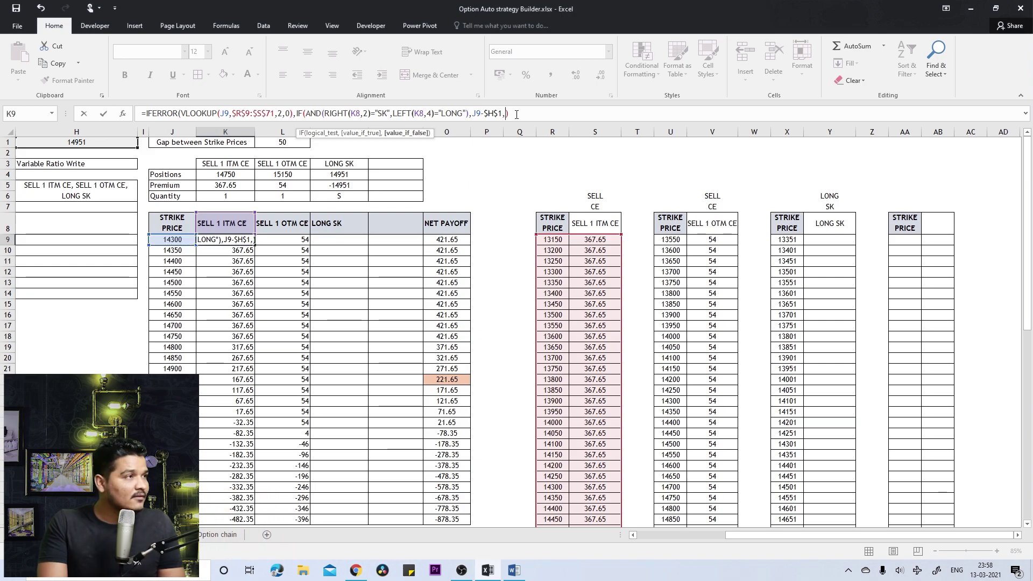
type("\"\"")
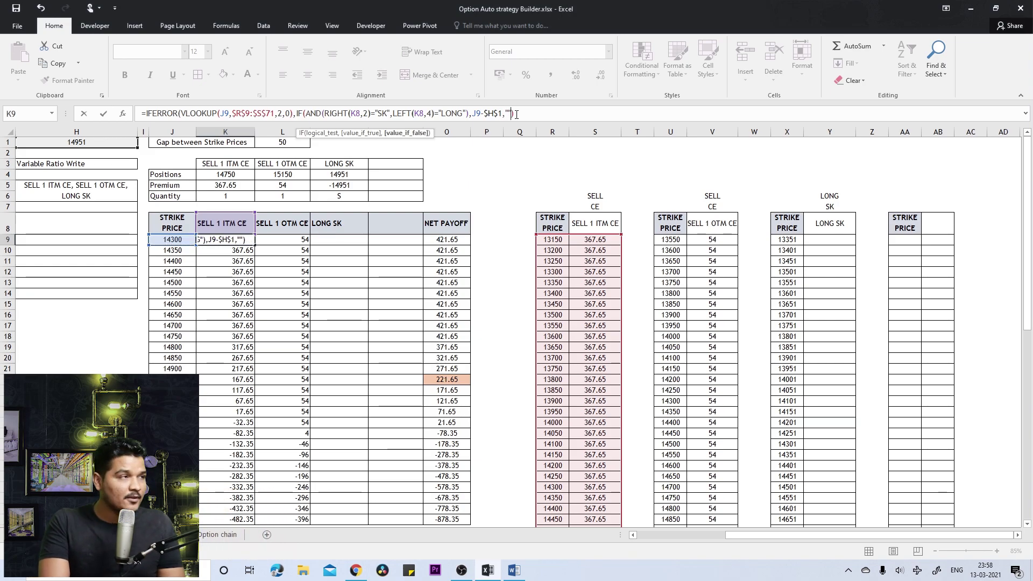
key("Right")
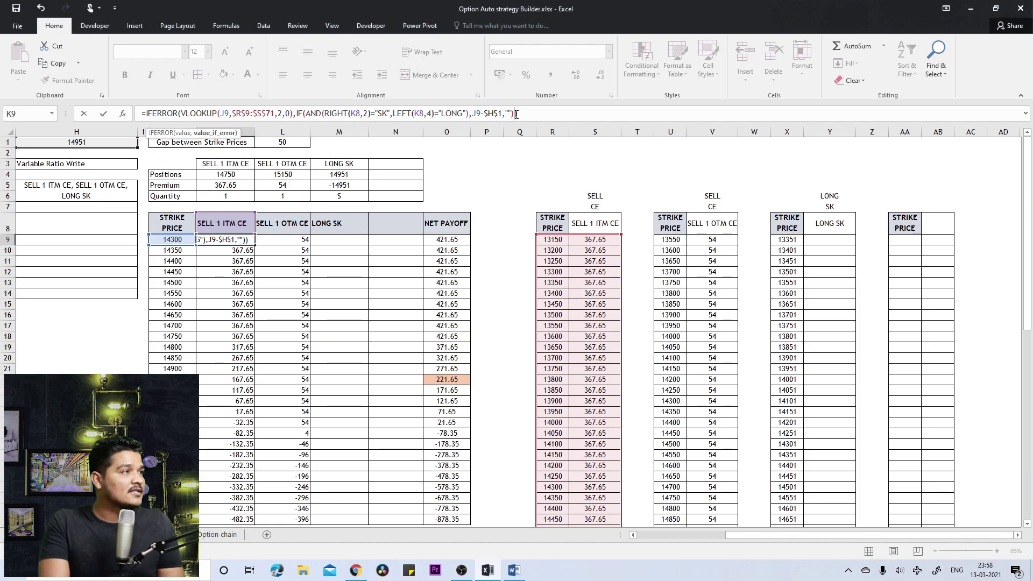
key("Return")
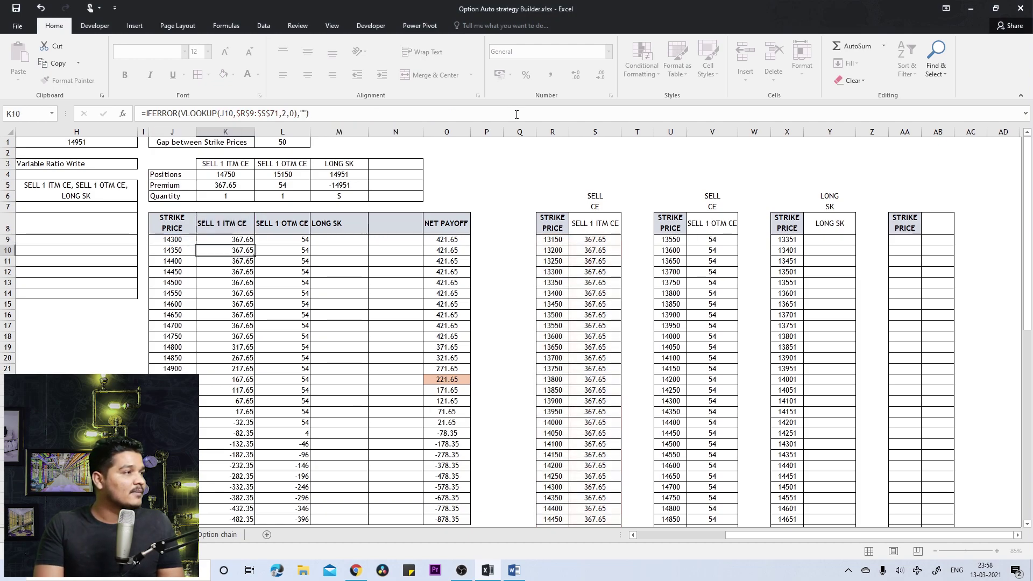
left_click(246, 239)
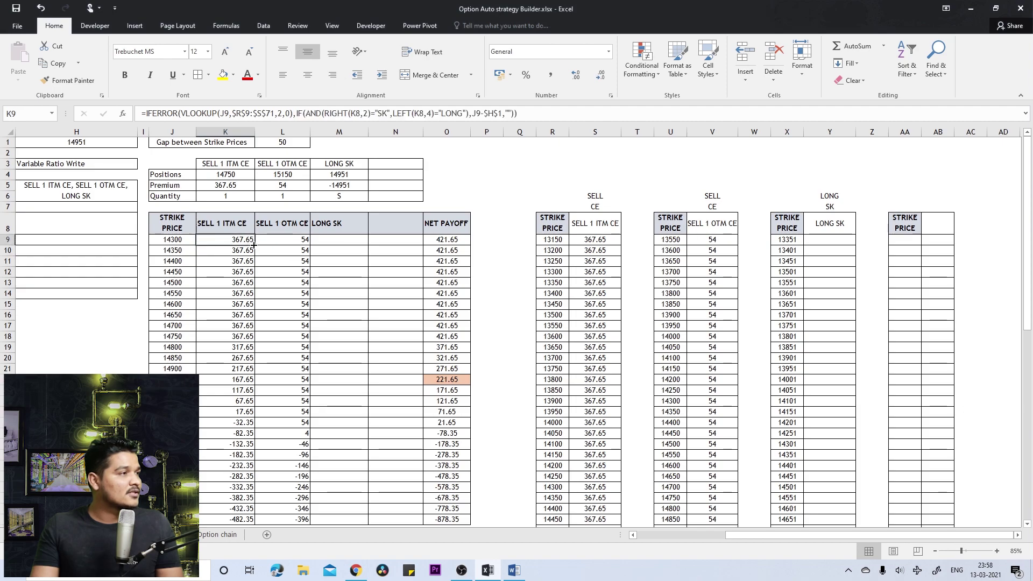
double_click(254, 246)
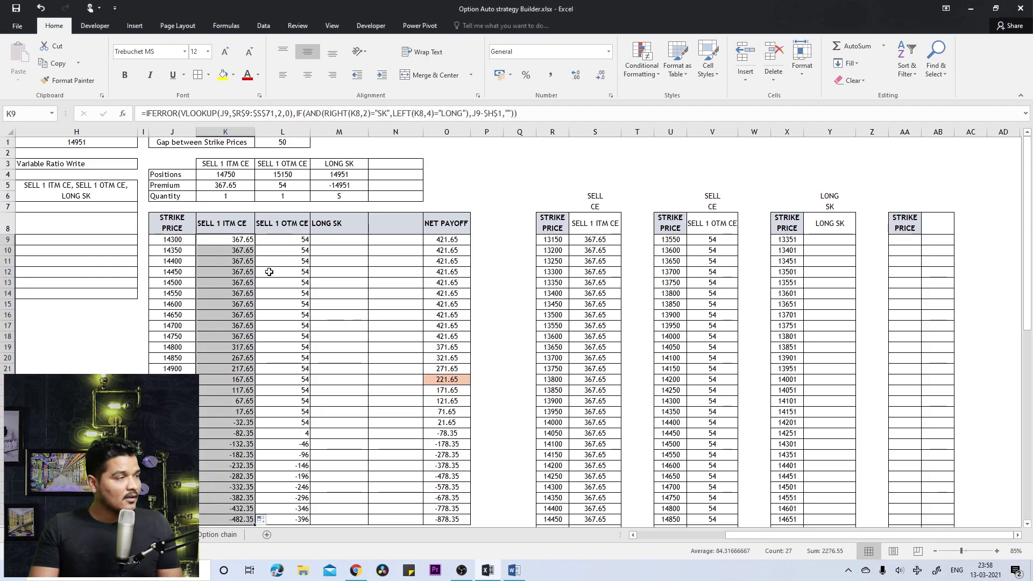
- Replace the "" false value in the K9 formula with a nested copy of its IF(AND(...),J9-$H$1 section
left_click(243, 240)
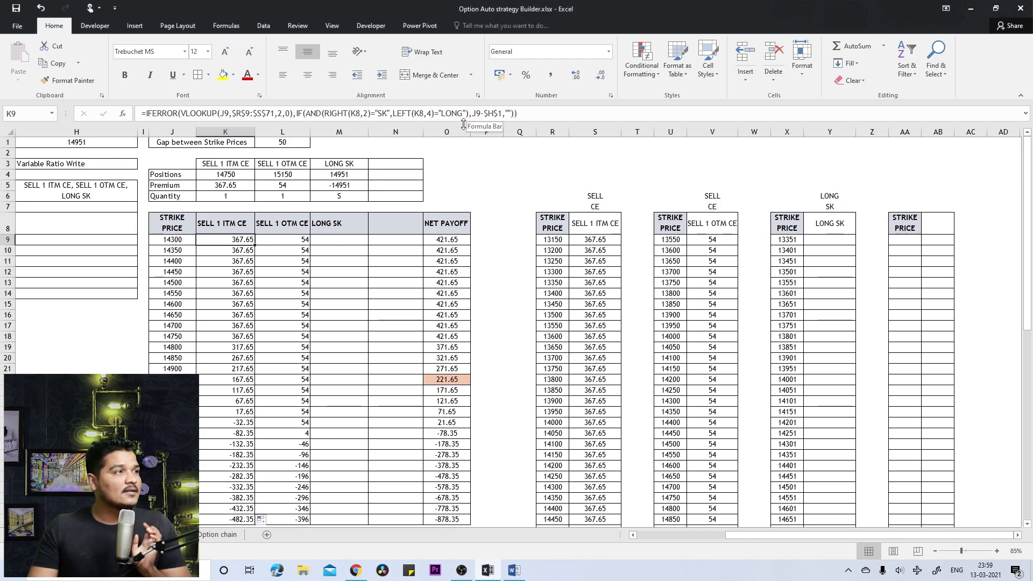
left_click_drag(296, 113, 503, 117)
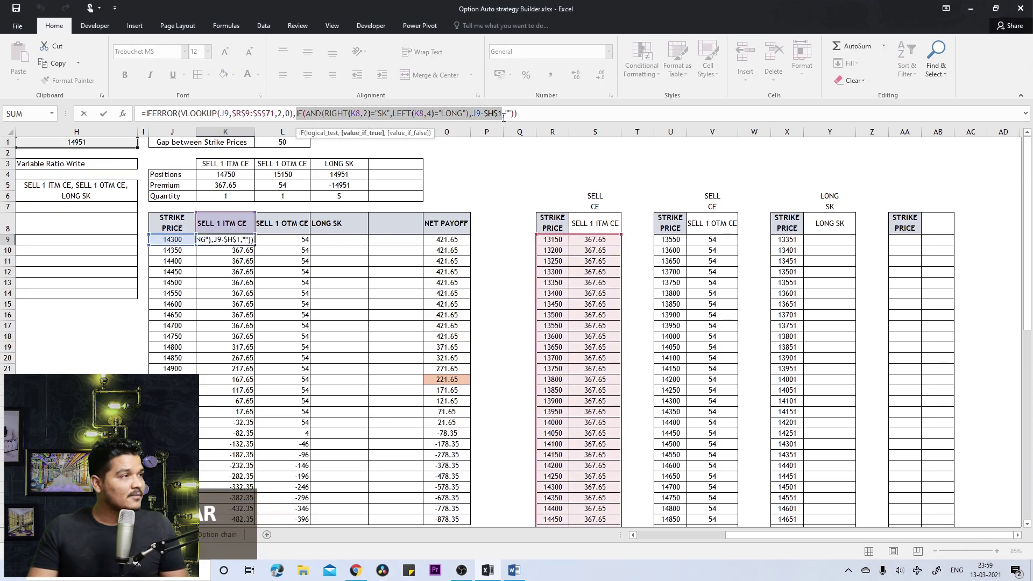
left_click(505, 115)
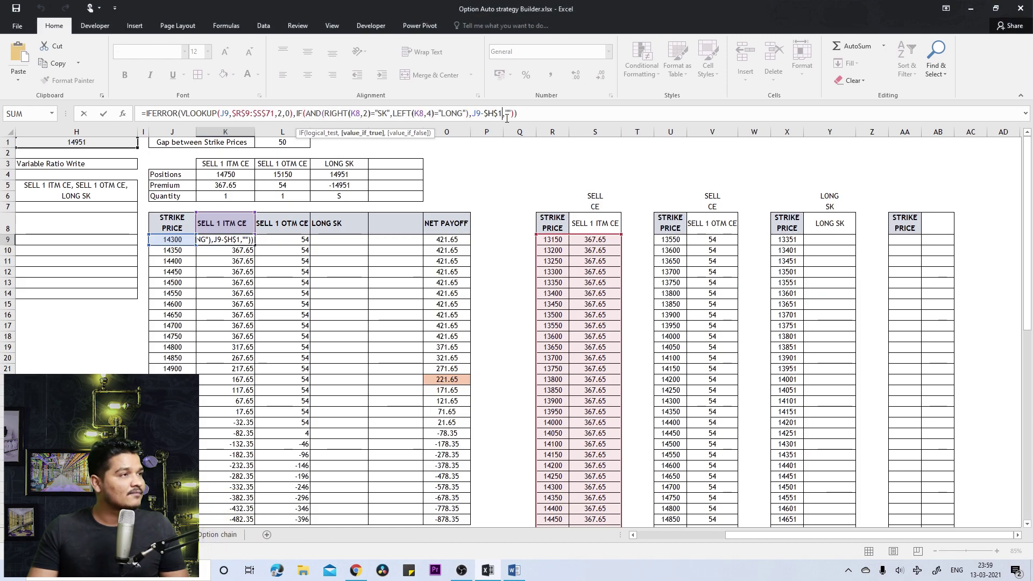
key("Delete")
key("Delete")
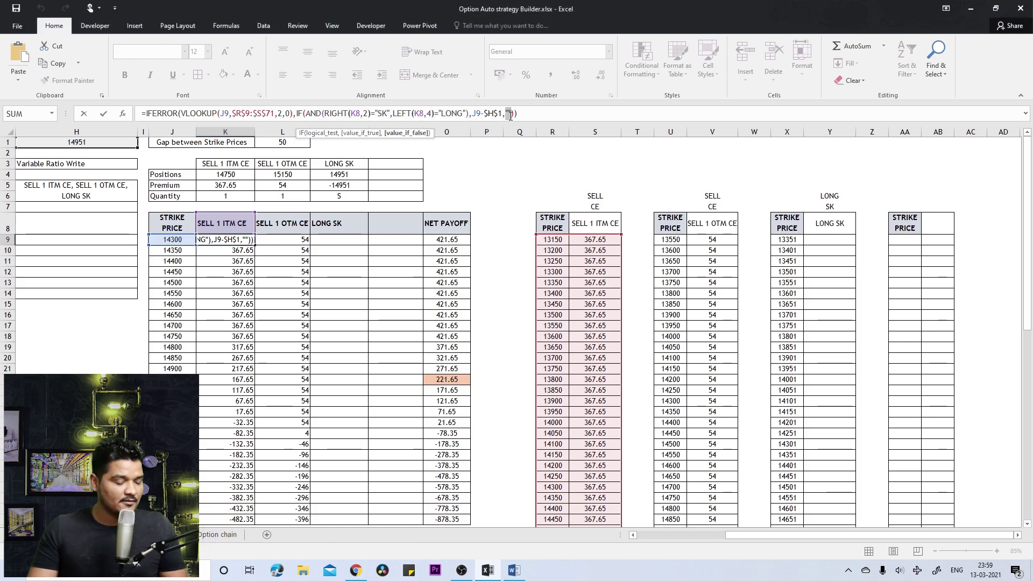
key("ctrl+v")
- Change the nested IF's value if true in K9 to J9+$H$1
left_click(695, 114)
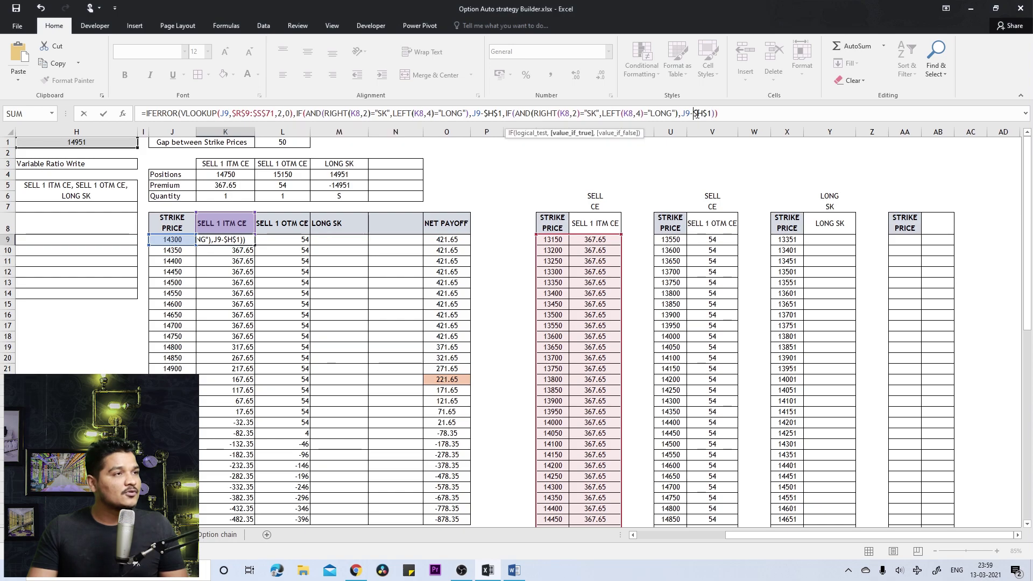
key("BackSpace")
type("+")
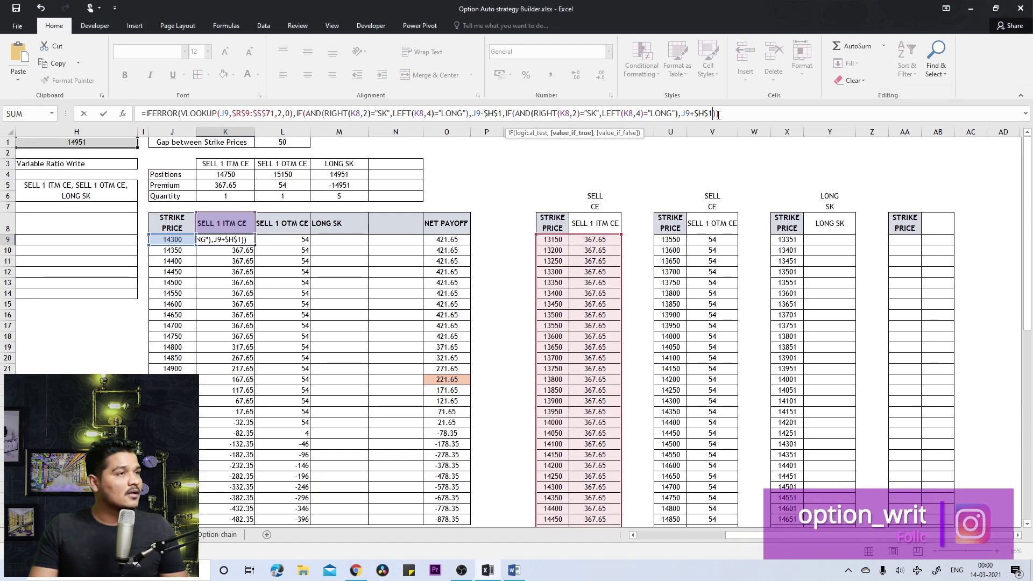
- Set the nested IF's value if false to "", balance the closing brackets and commit the K9 formula
type(",\"")
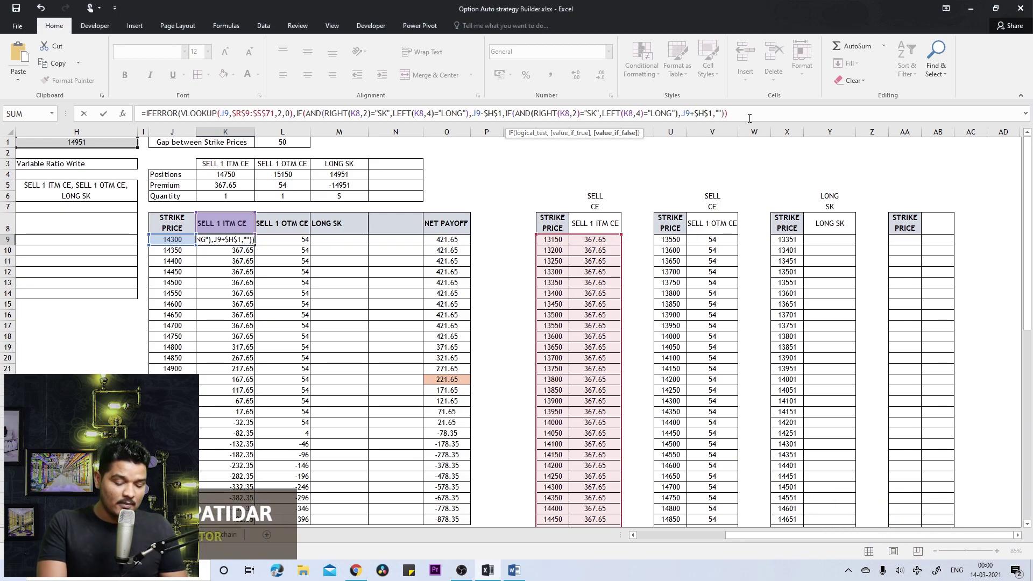
type("\"")
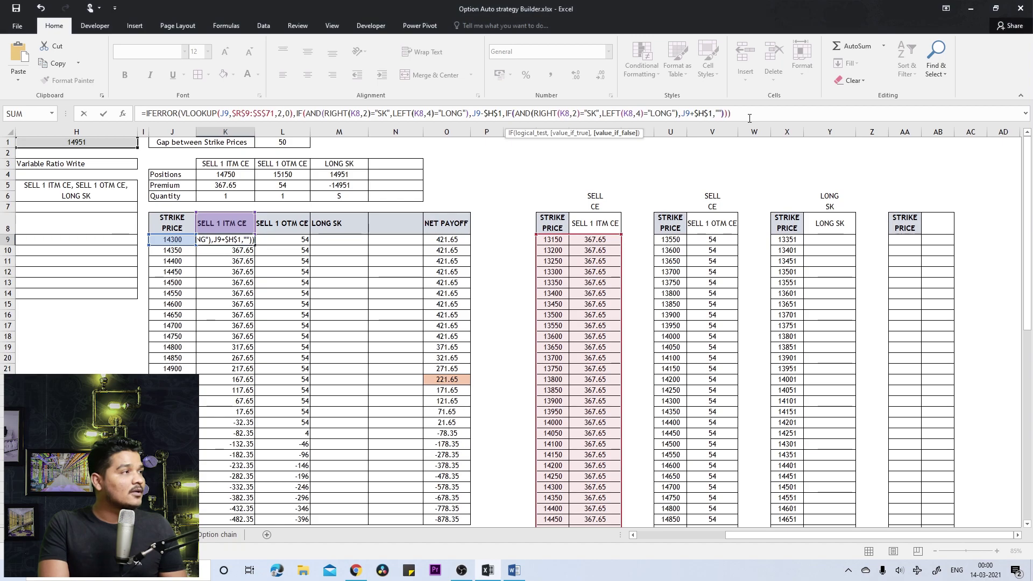
key("Right")
key("BackSpace")
type(")")
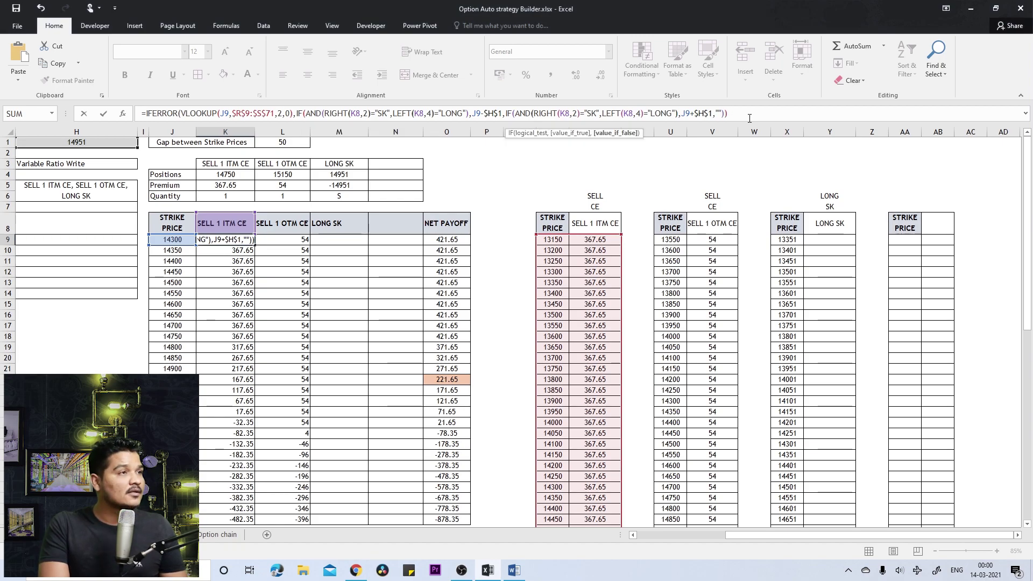
key("Right")
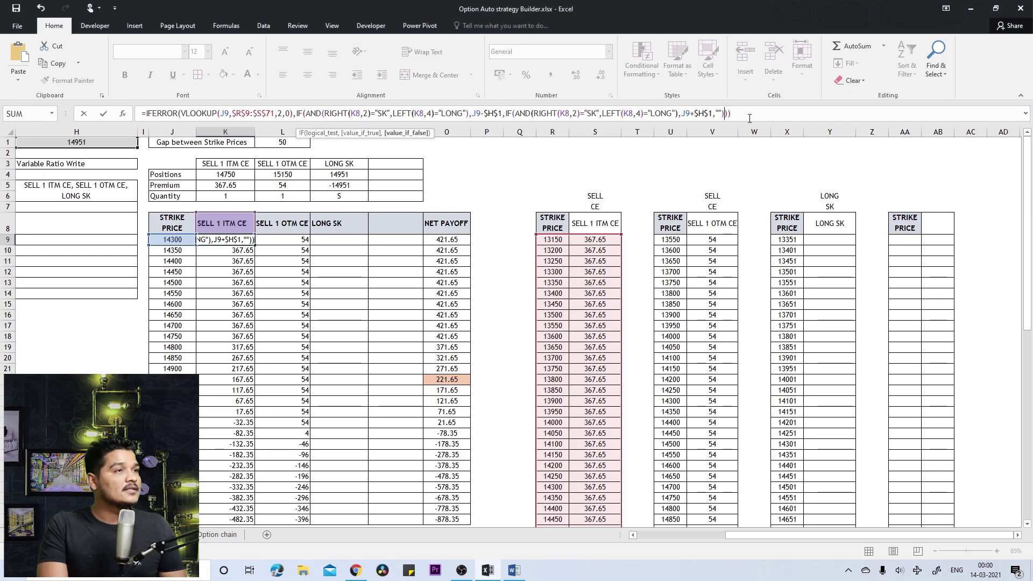
key("Right")
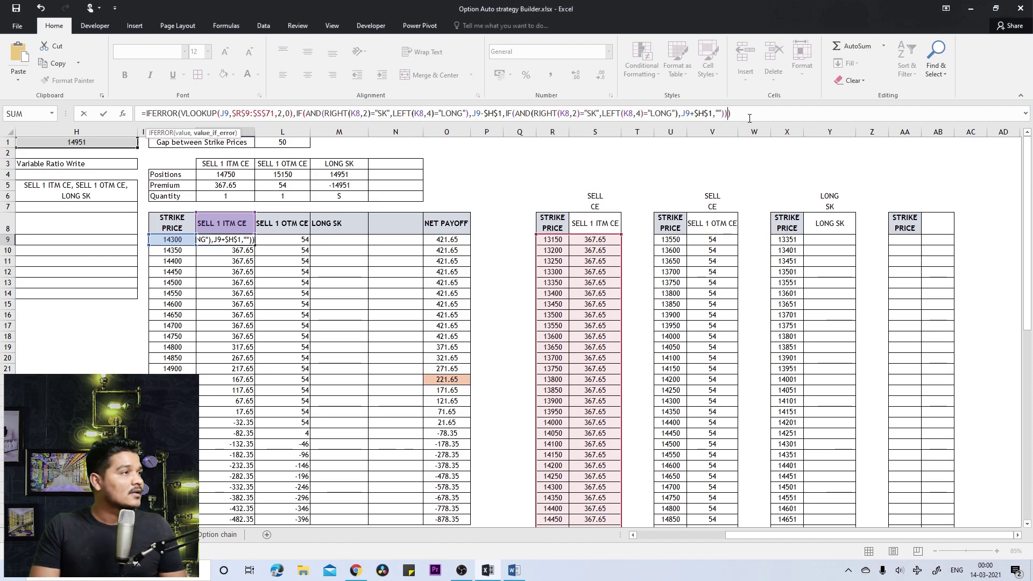
key("Return")
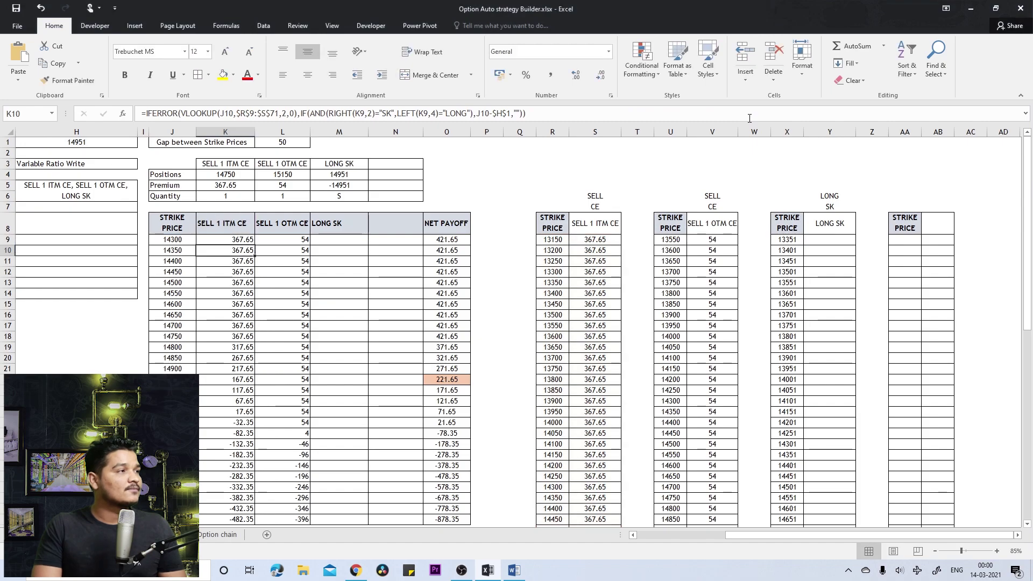
- Fill the completed K9 formula down the SELL 1 ITM CE payoff column
left_click(233, 237)
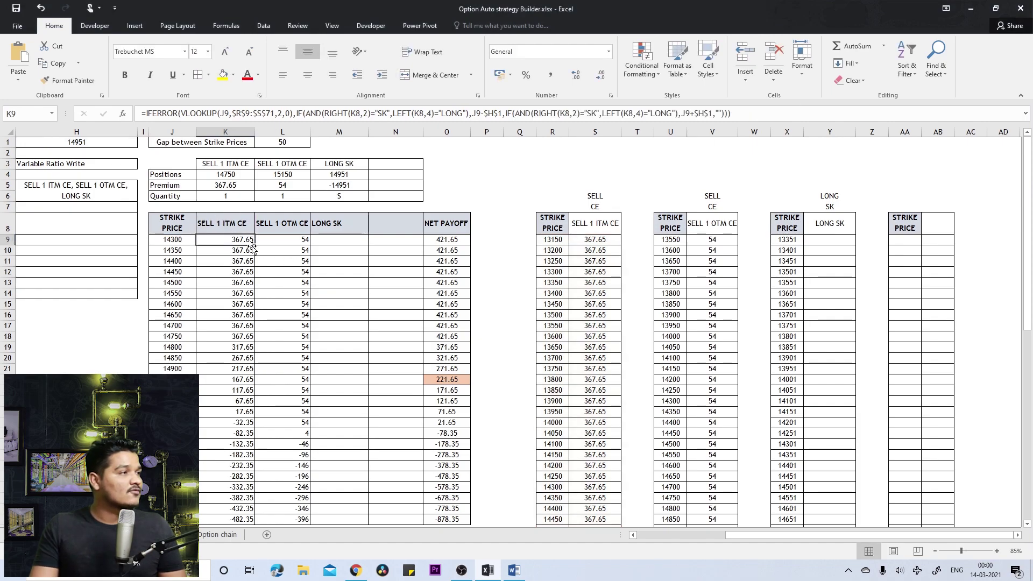
double_click(254, 245)
left_click(248, 241)
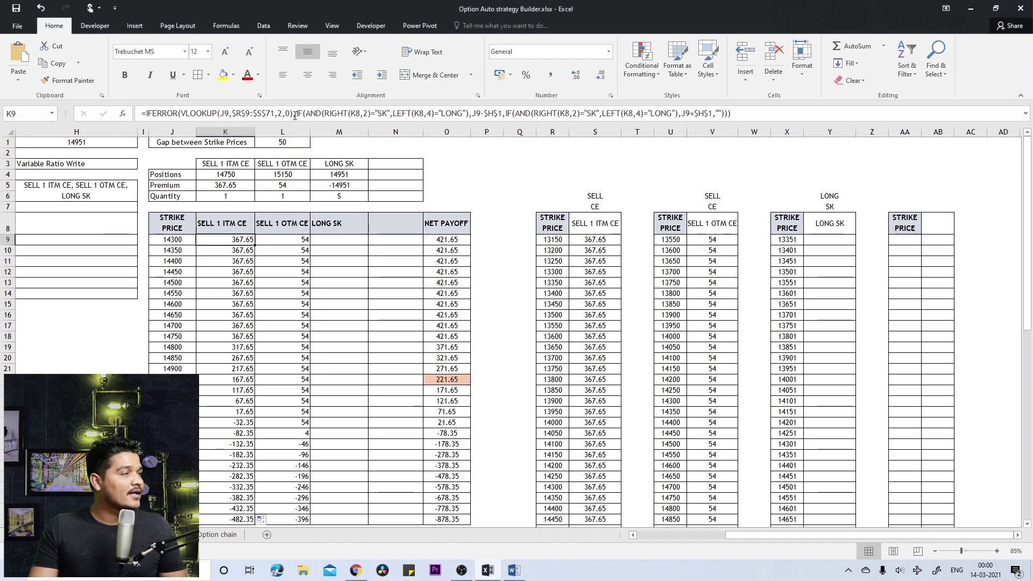
- Replace the "" error value in L9 with the nested IF section copied from K9 and fill the formula down column L
left_click_drag(295, 113, 791, 114)
key("ctrl+c")
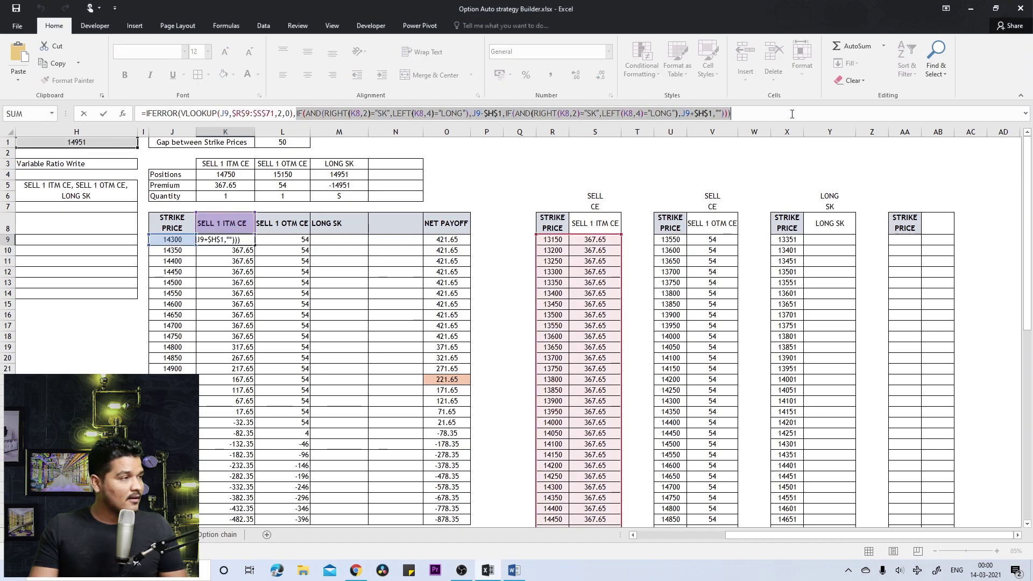
key("Escape")
left_click(300, 238)
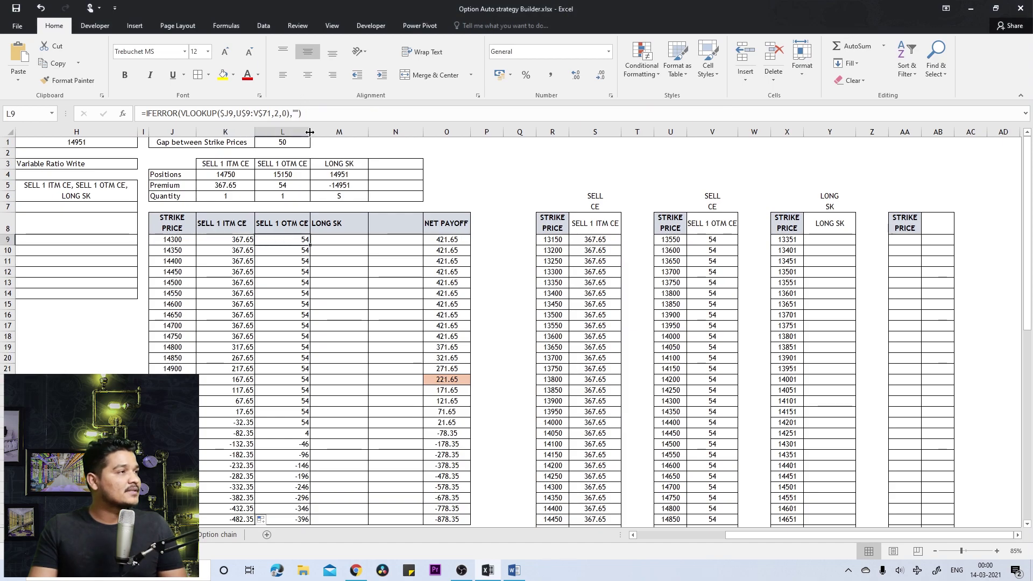
left_click_drag(293, 114, 299, 114)
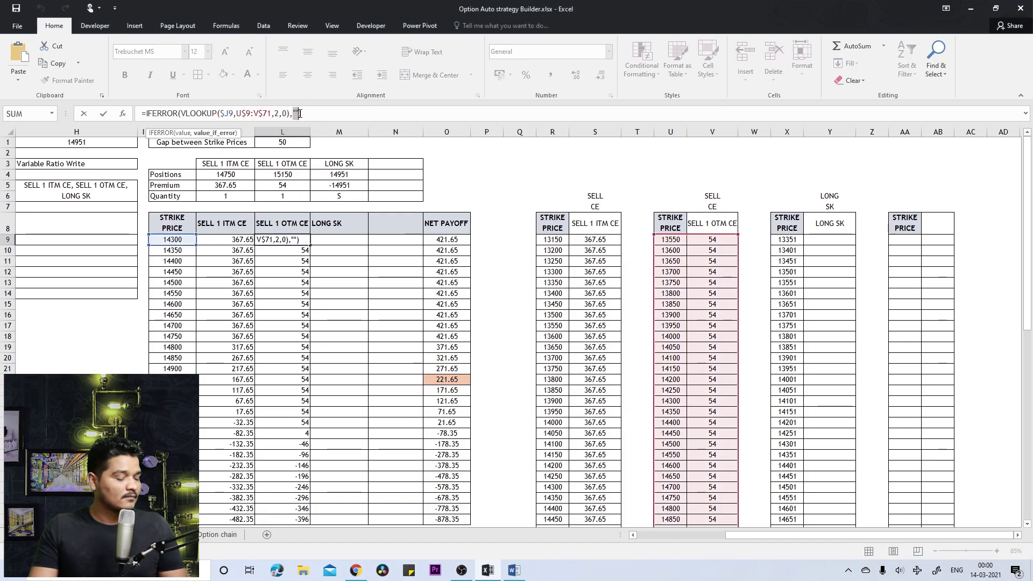
key("ctrl+v")
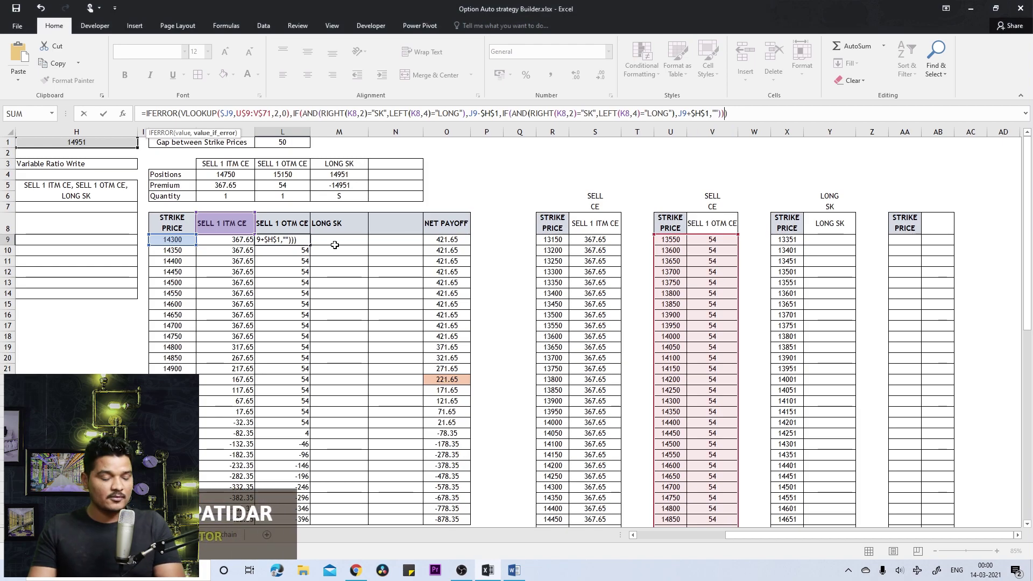
key("Return")
left_click(313, 240)
left_click(302, 240)
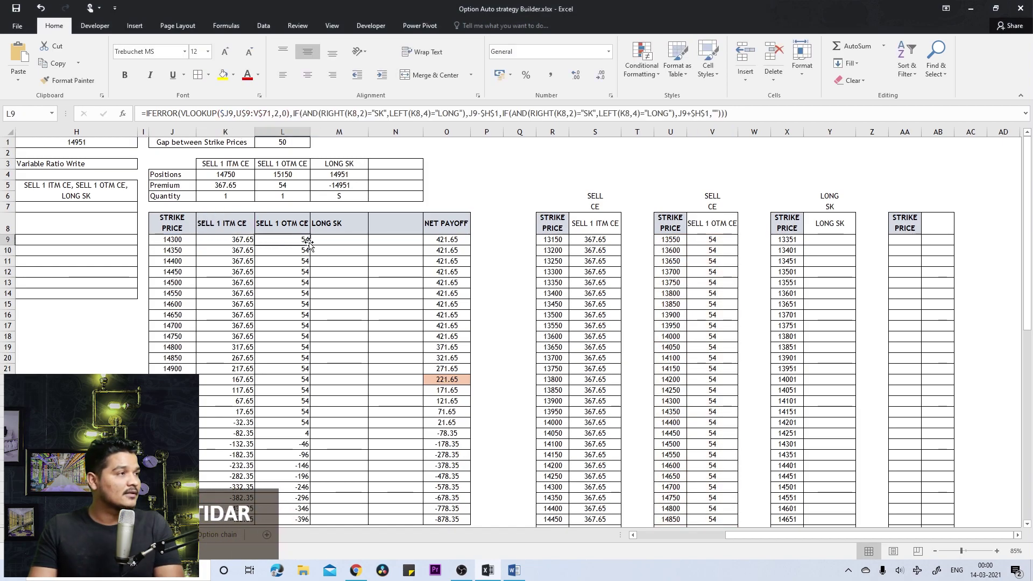
double_click(310, 244)
- Replace the "" error value in M9 with the copied nested IF section and fill the formula down column M
left_click(330, 240)
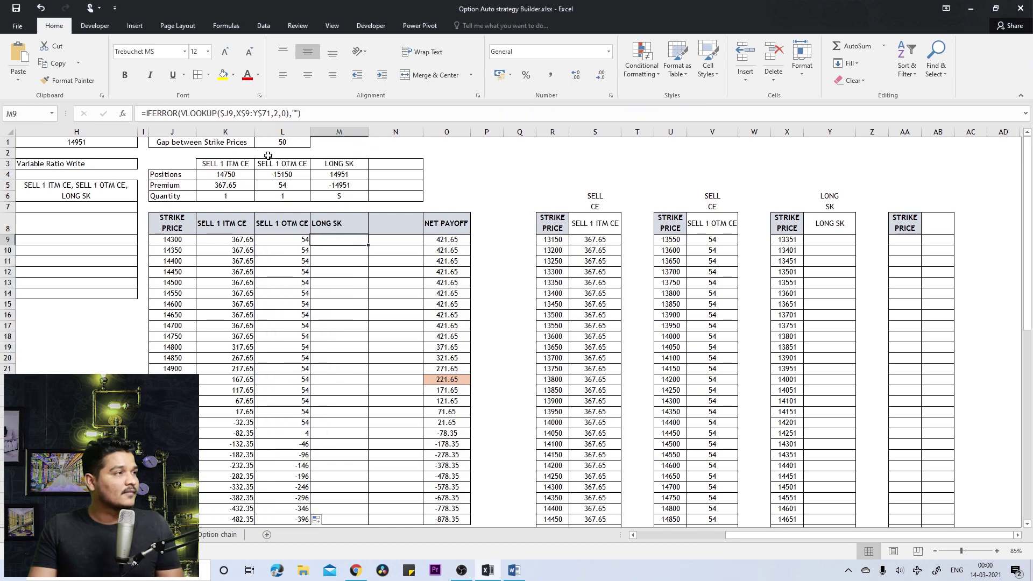
left_click(293, 113)
double_click(297, 114)
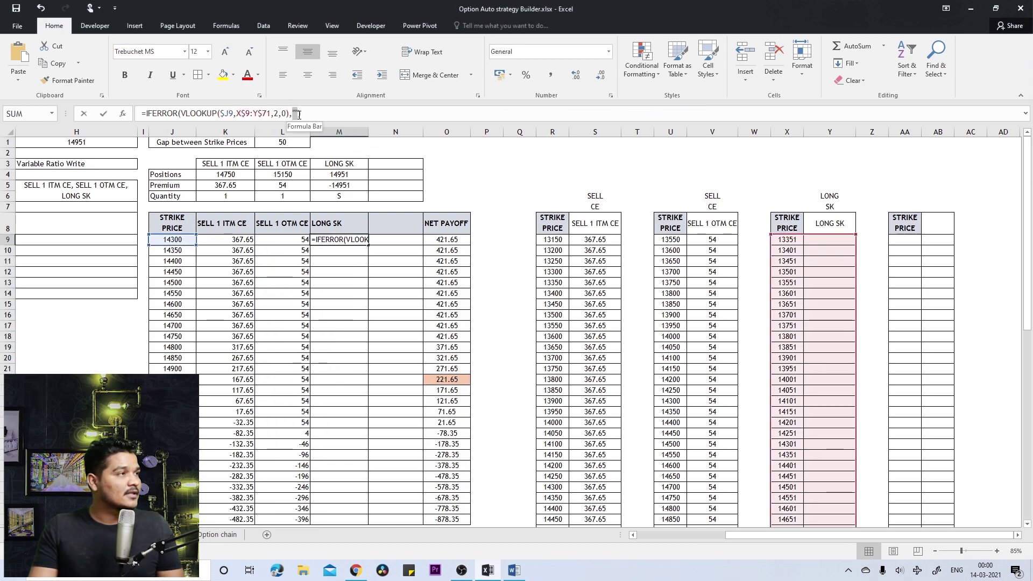
type("IF(AND(RIGHT(K8,2)=\"SK\",LEFT(K8,4)=\"LONG\"),J9-$H$1,IF(AND(RIGHT(K8,2)=\"SK\",LEFT(K8,4)=\"LONG\"),J9+$H$1,\"\"))")
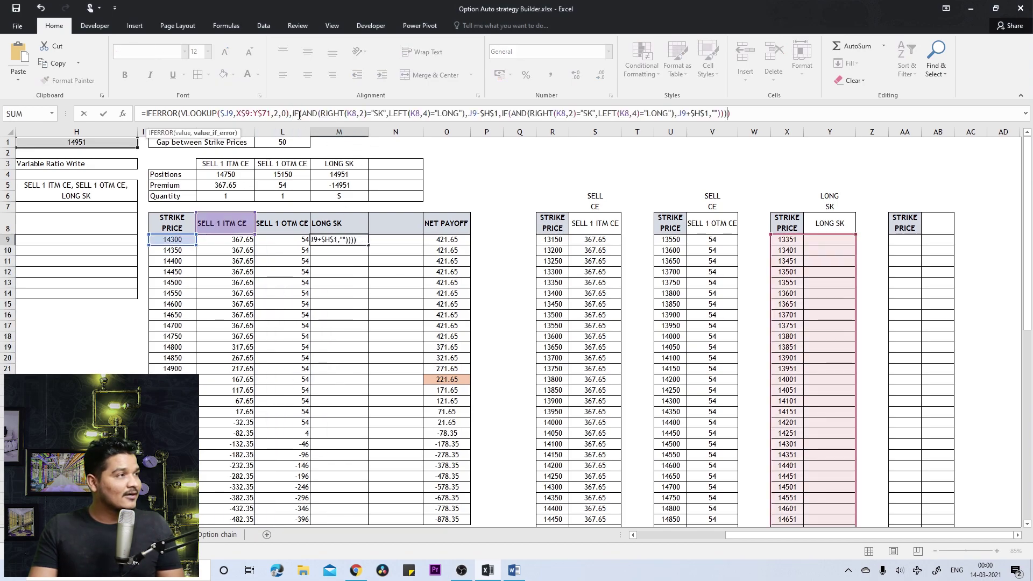
key("Return")
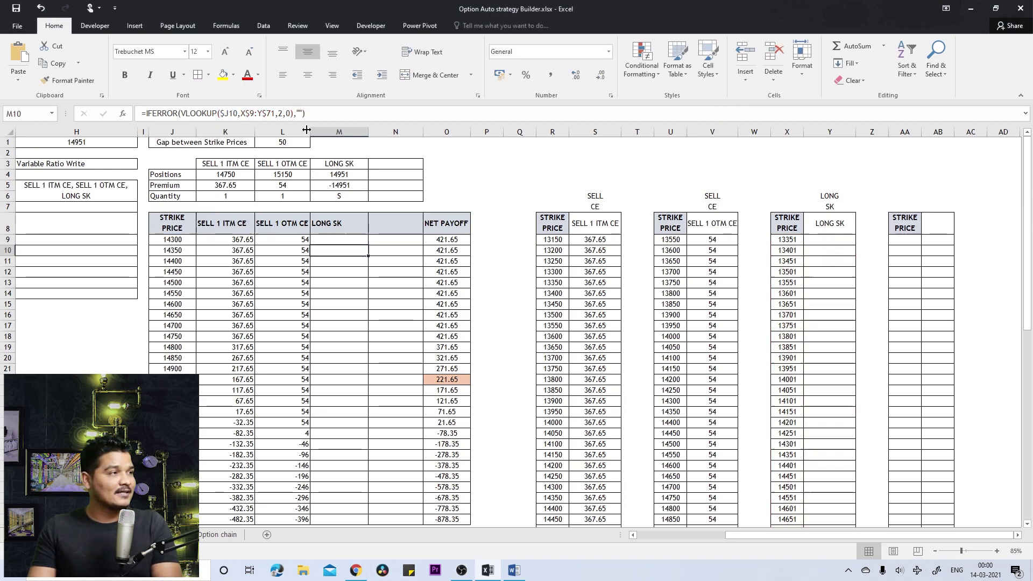
left_click(363, 243)
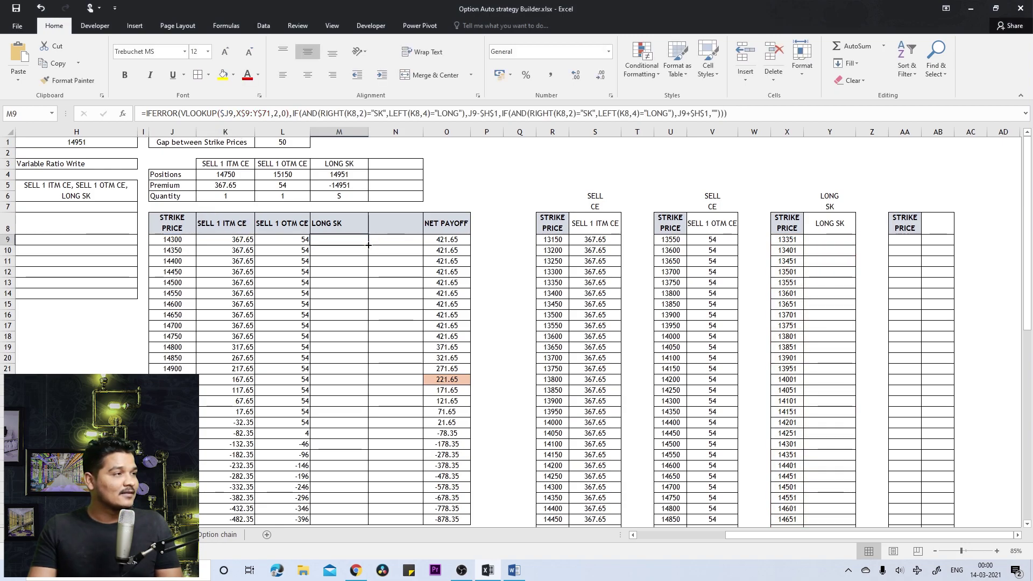
double_click(369, 245)
left_click(341, 243)
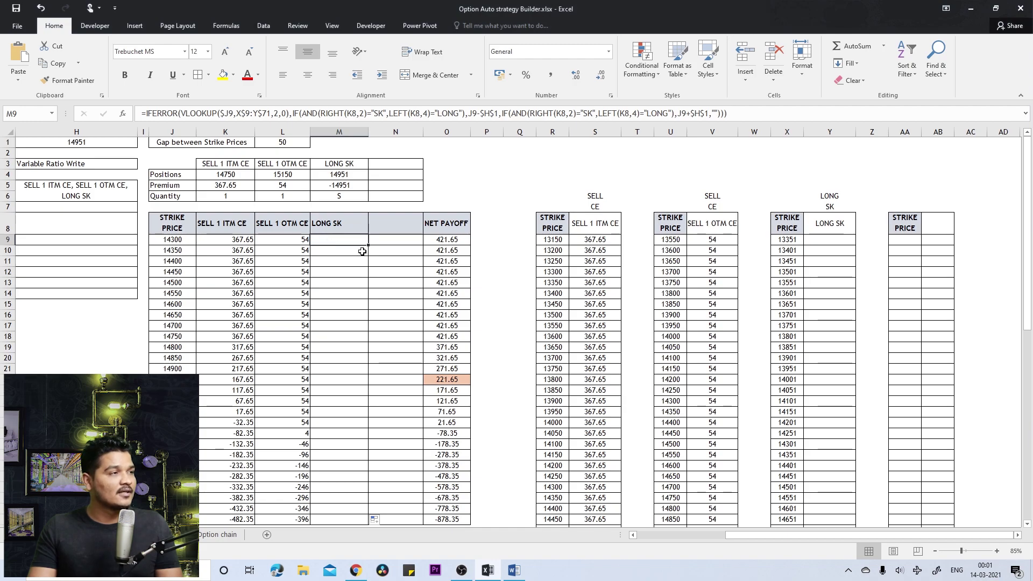
- Replace the "" error value in N9 with the copied nested IF section, remove the extra closing bracket and fill down column N
left_click(388, 239)
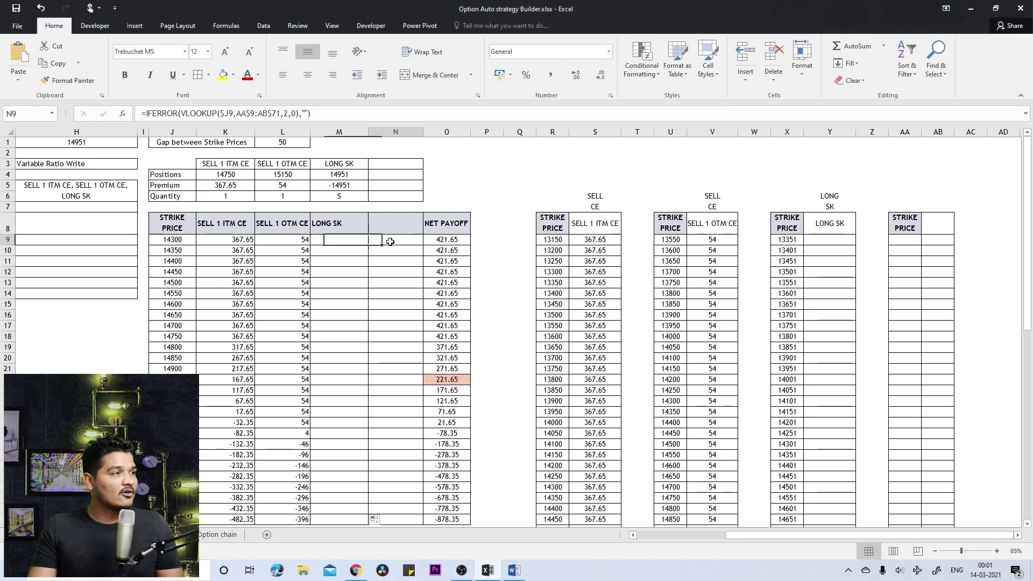
left_click(308, 113)
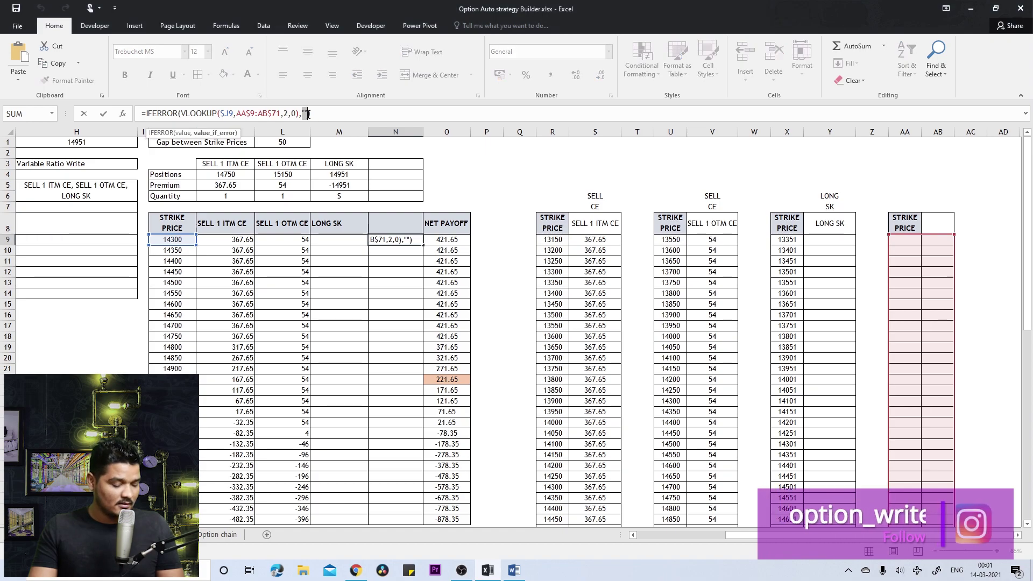
key("ctrl+v")
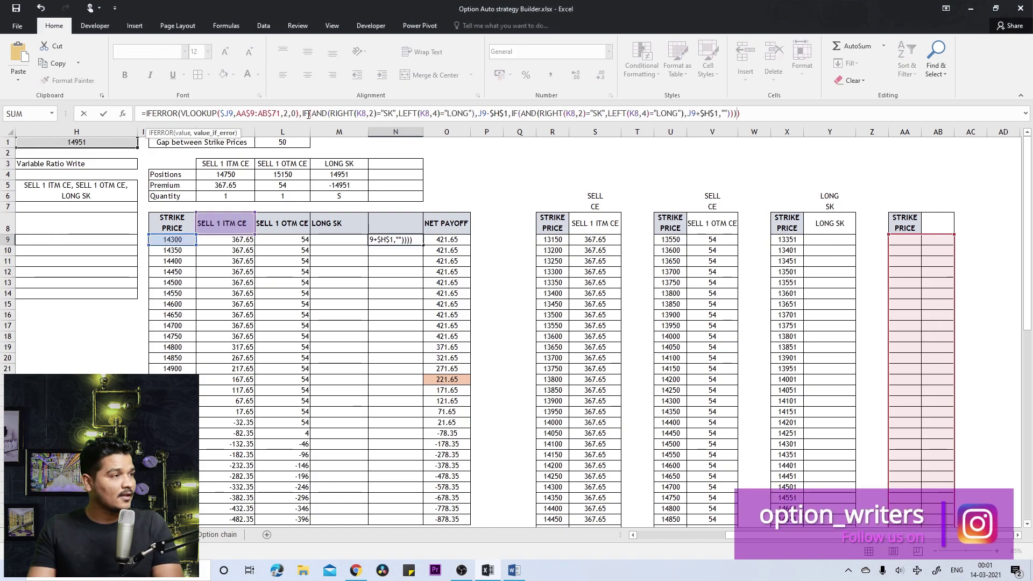
key("Return")
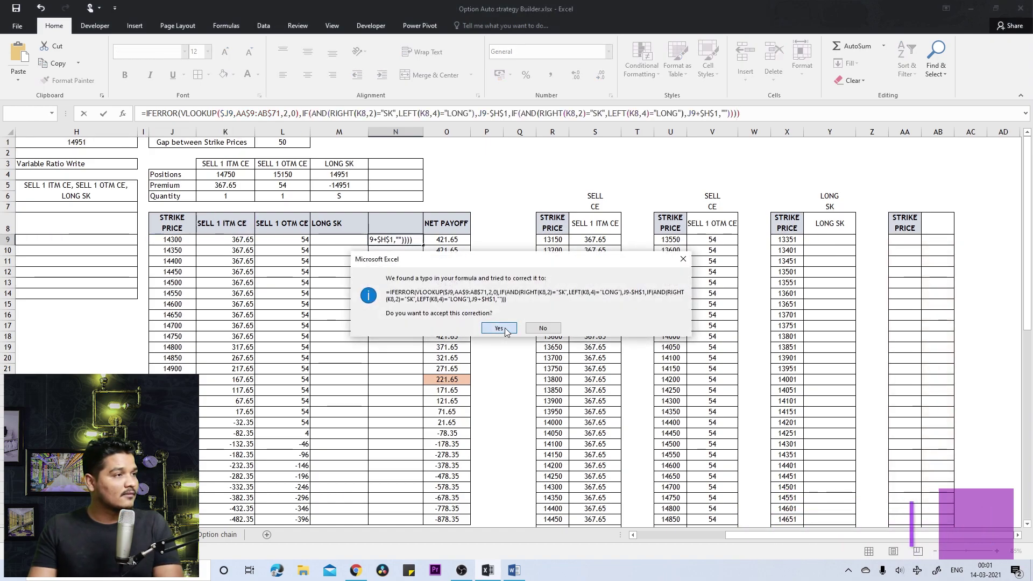
left_click(542, 329)
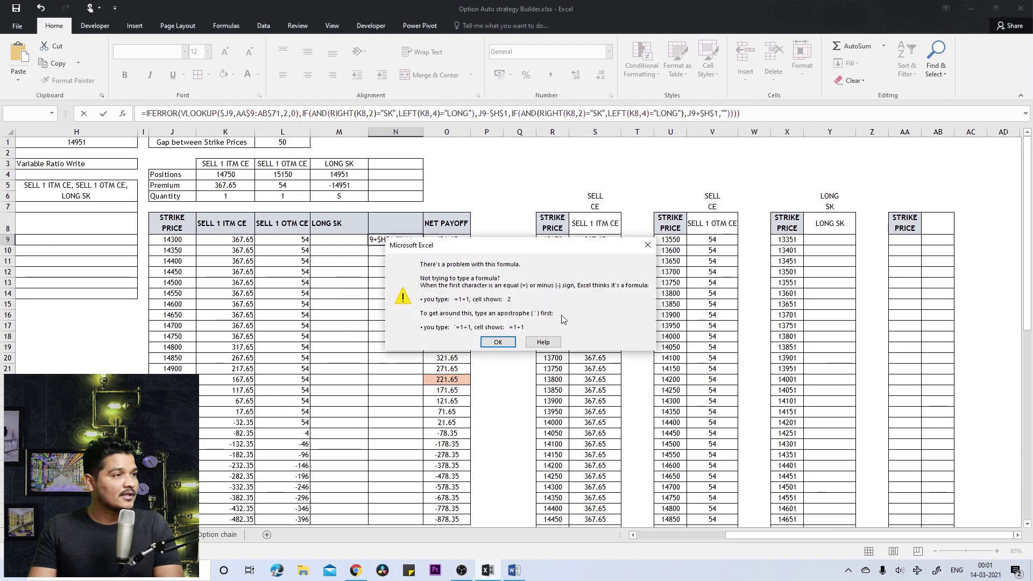
left_click(496, 343)
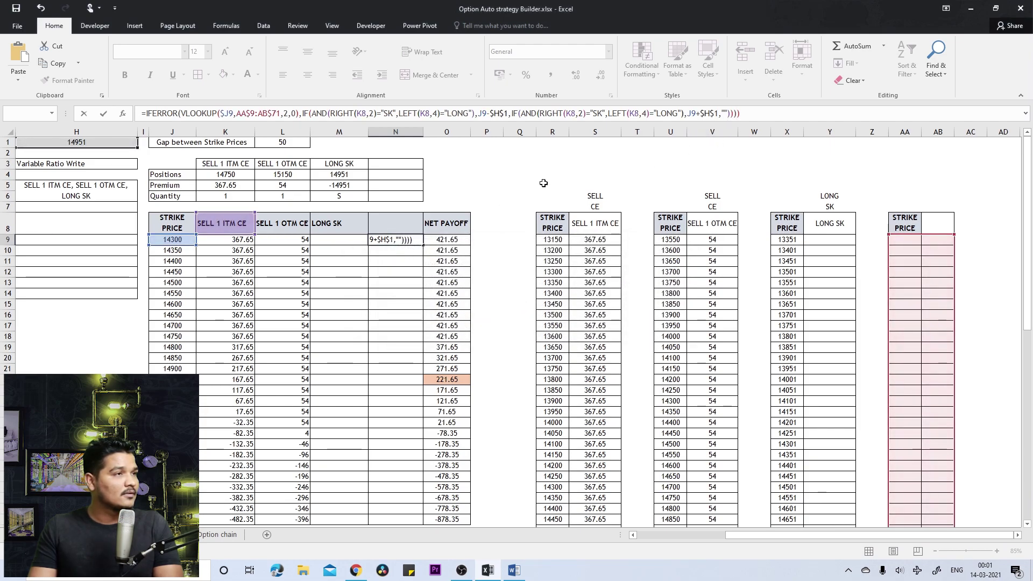
key("BackSpace")
key("Return")
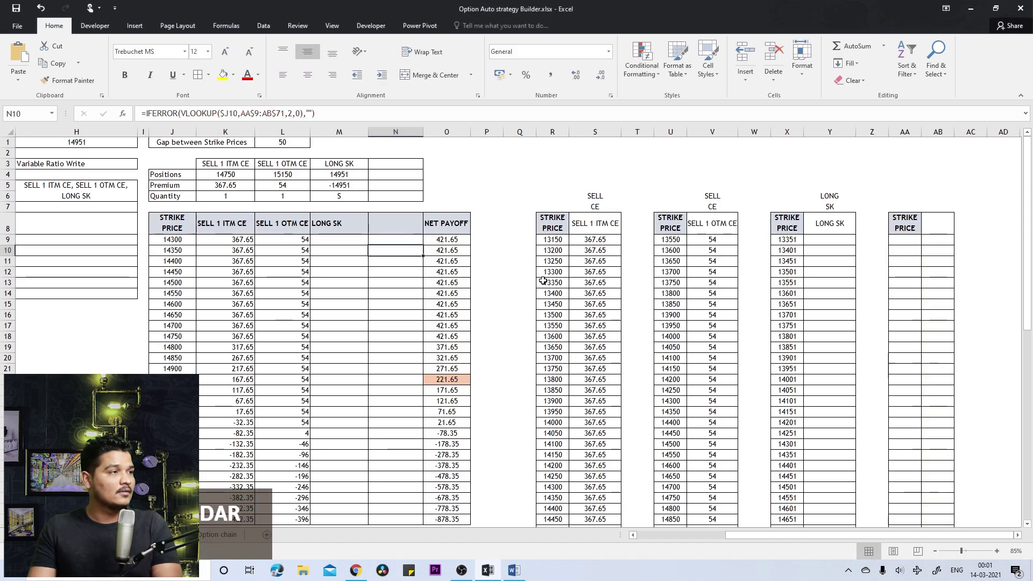
left_click(409, 239)
double_click(423, 245)
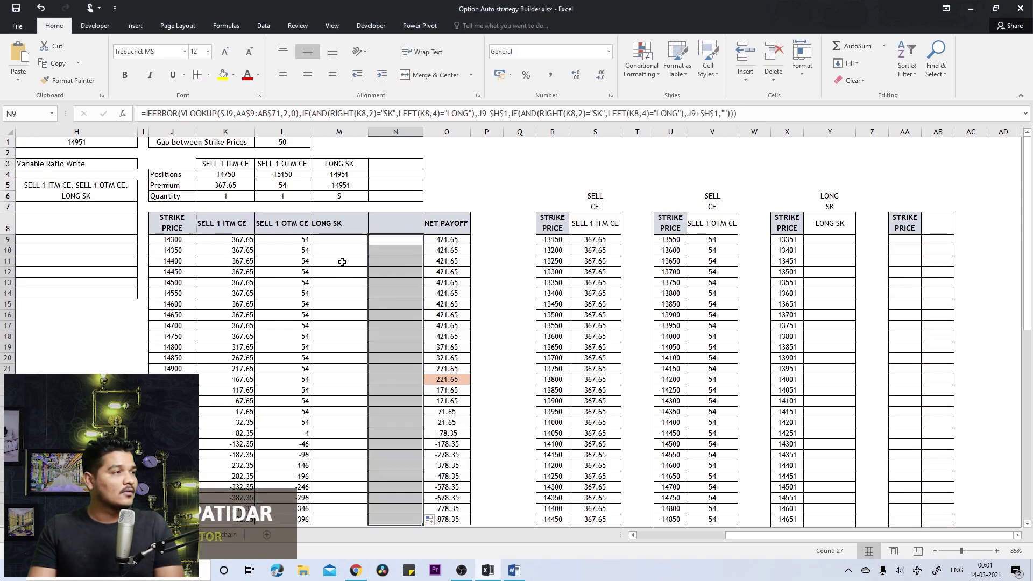
- Change both K8 references in the first IF(AND(...)) condition of the L9 formula to L8
left_click(342, 239)
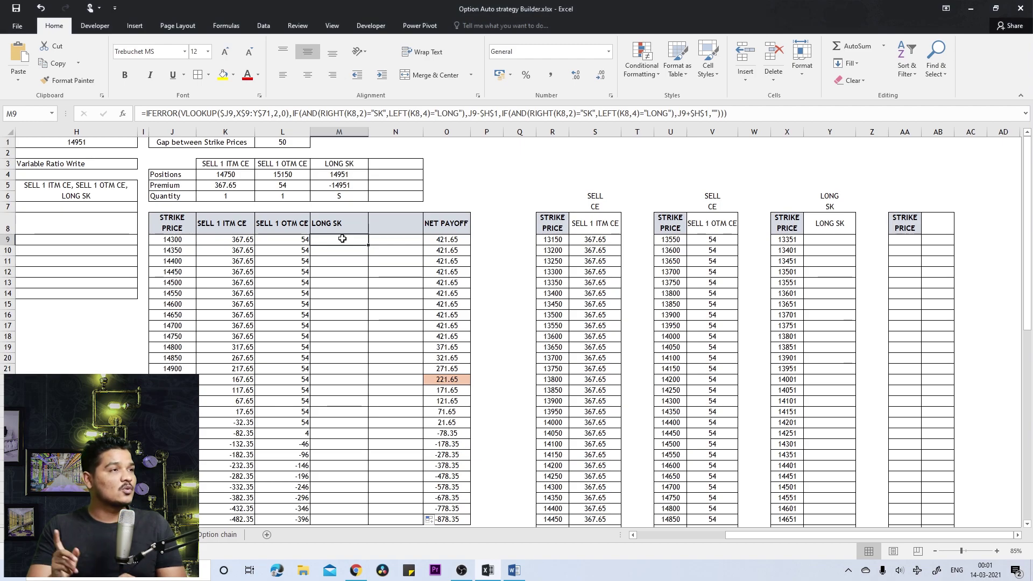
left_click(288, 242)
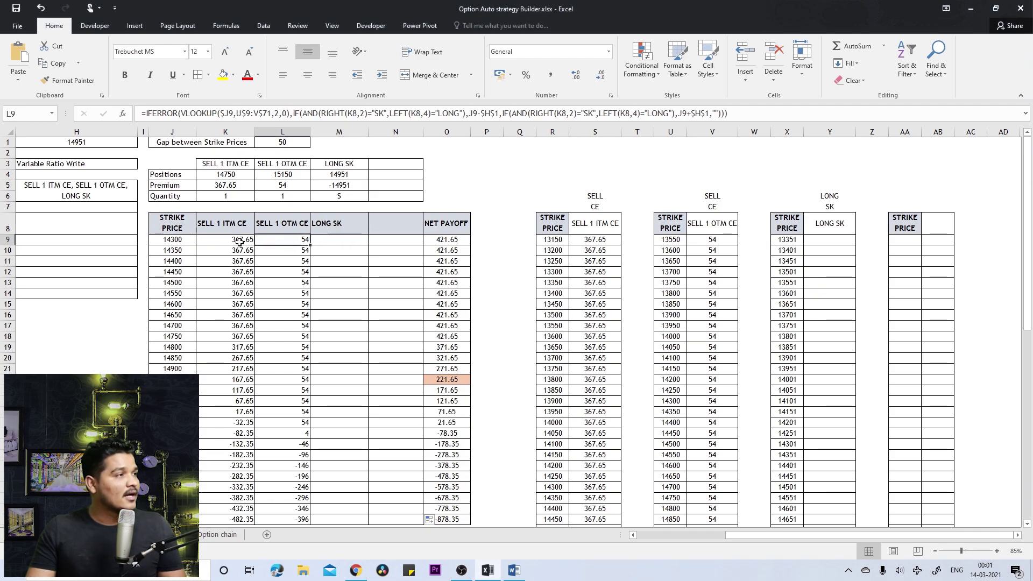
left_click(240, 242)
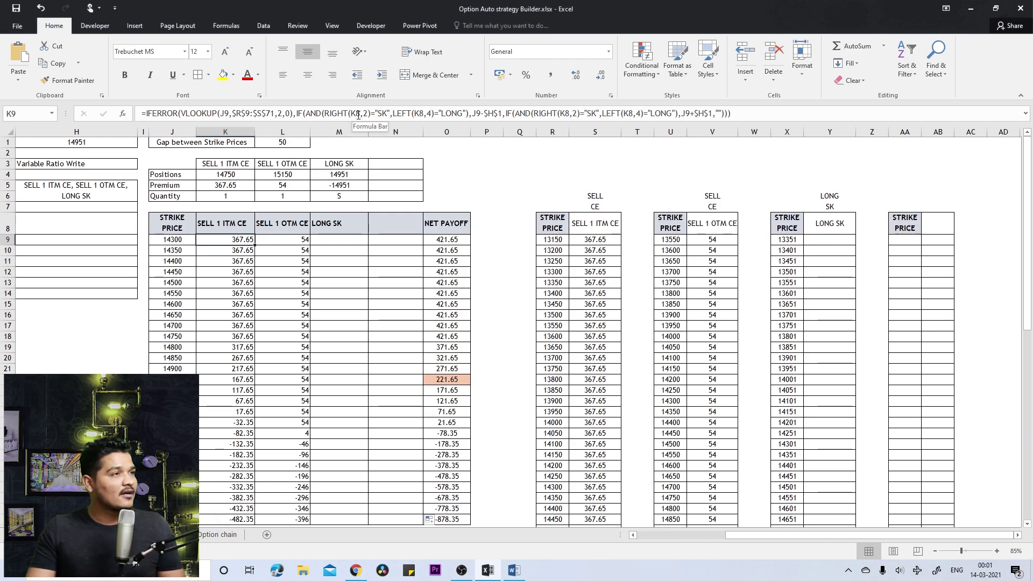
left_click(268, 240)
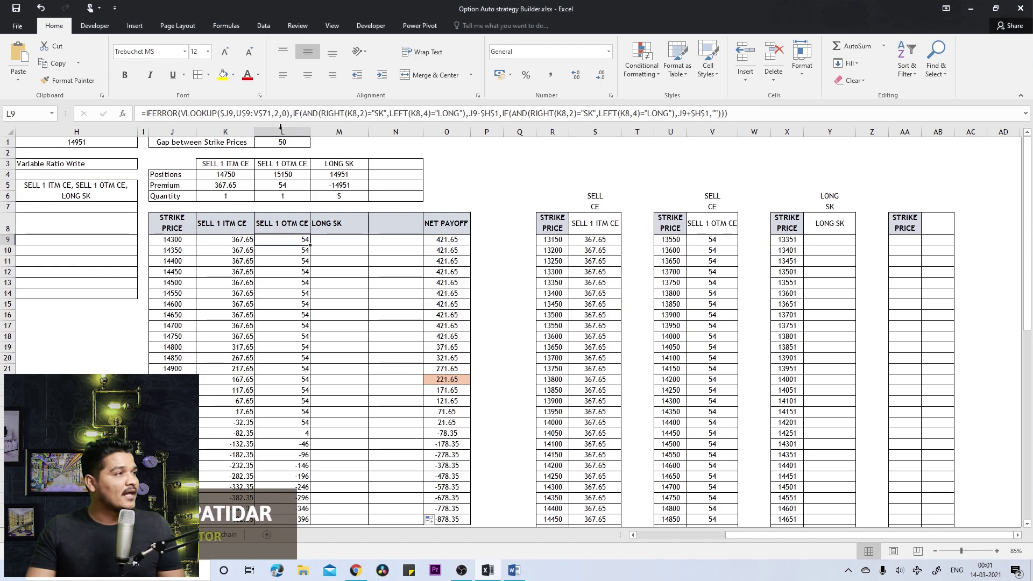
left_click(350, 114)
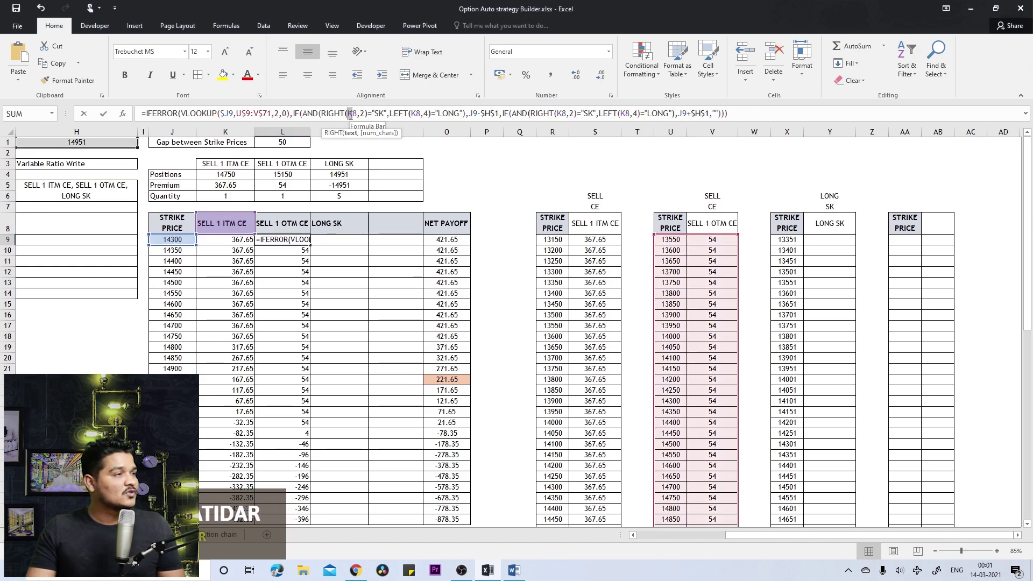
key("Delete")
type("L")
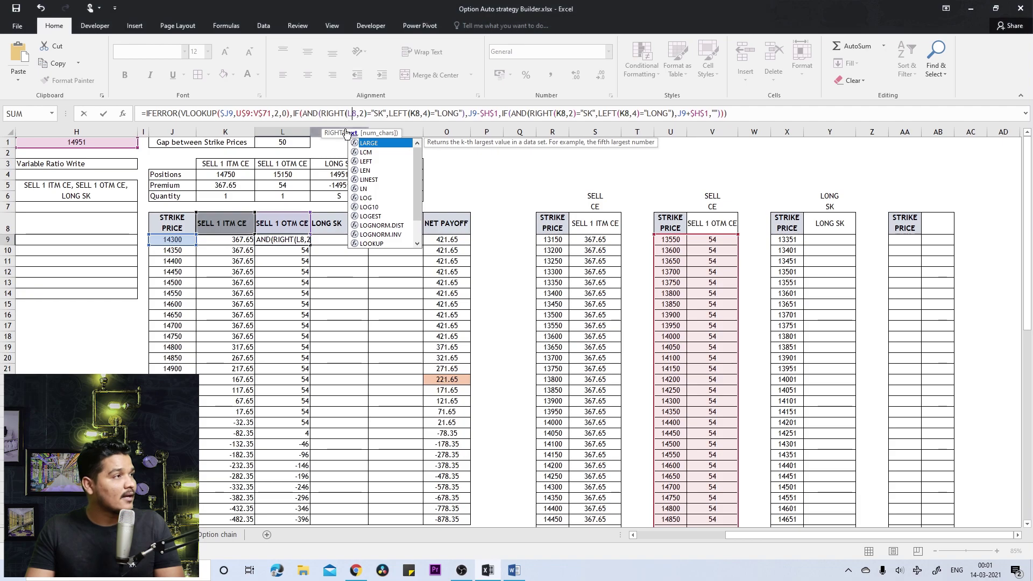
left_click(347, 116)
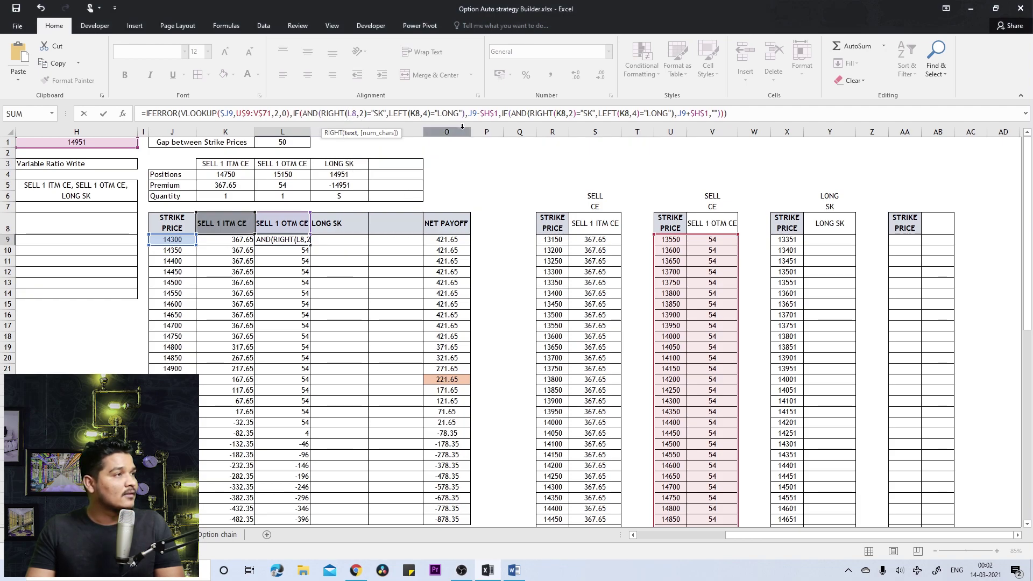
left_click(415, 114)
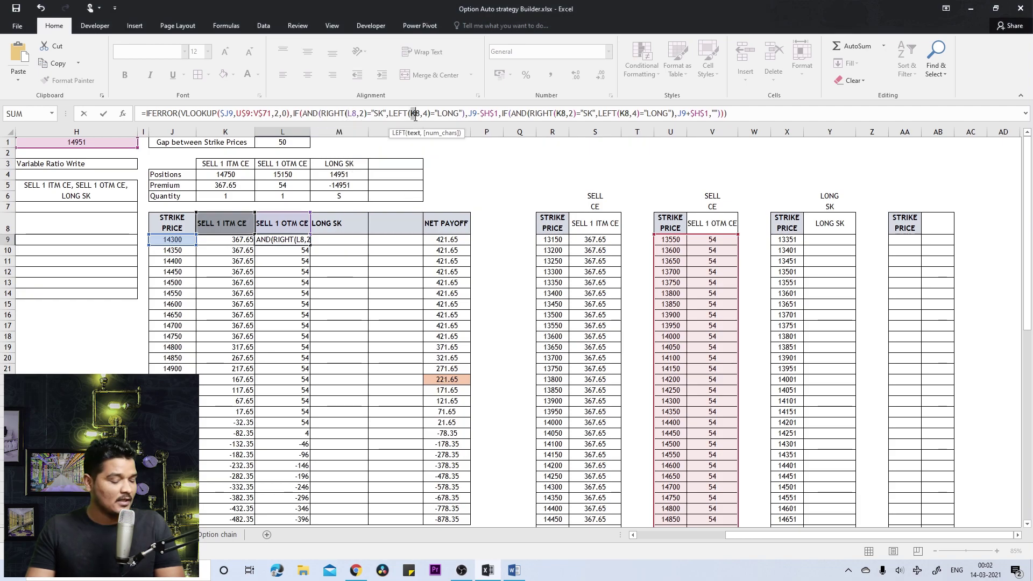
key("BackSpace")
type("L")
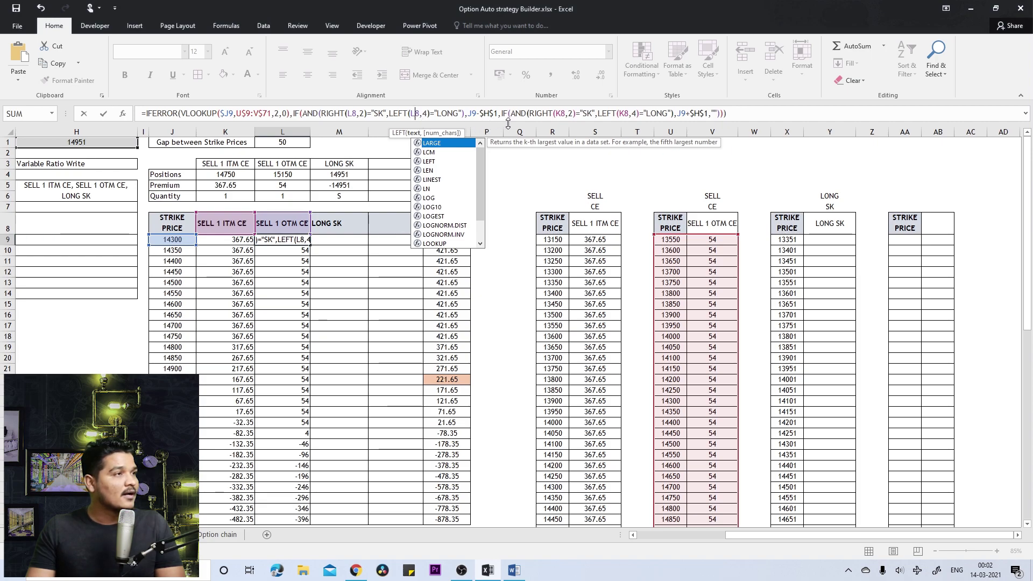
- Change both K8 references in L9's second, nested IF condition to L8 and fill the corrected formula down column L
left_click(556, 114)
key("BackSpace")
type("L")
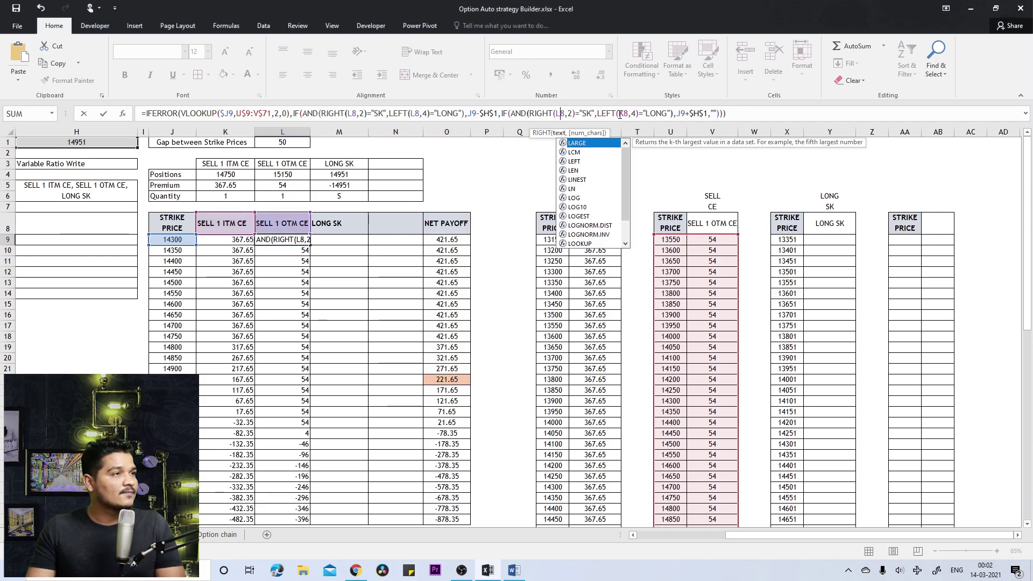
left_click(624, 114)
key("BackSpace")
type("L")
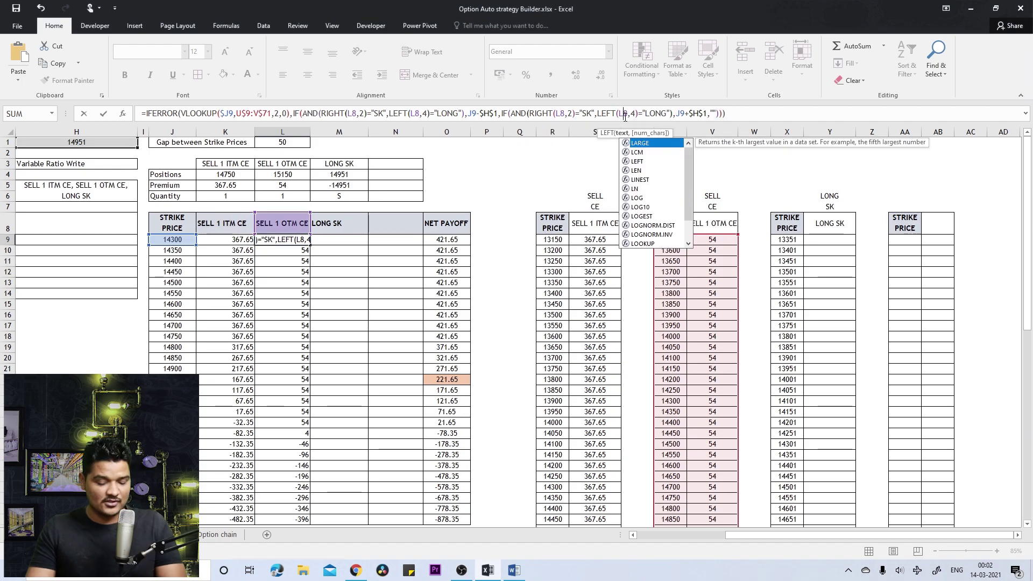
key("ctrl+Return")
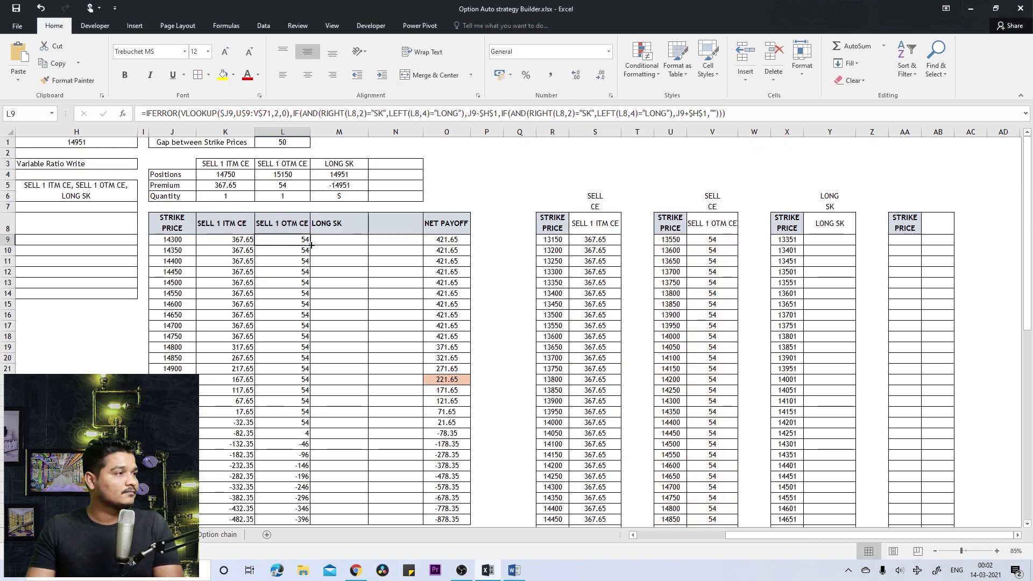
double_click(311, 245)
- Change both K8 references in the first IF(AND(...)) condition of the M9 formula to M8
left_click(341, 240)
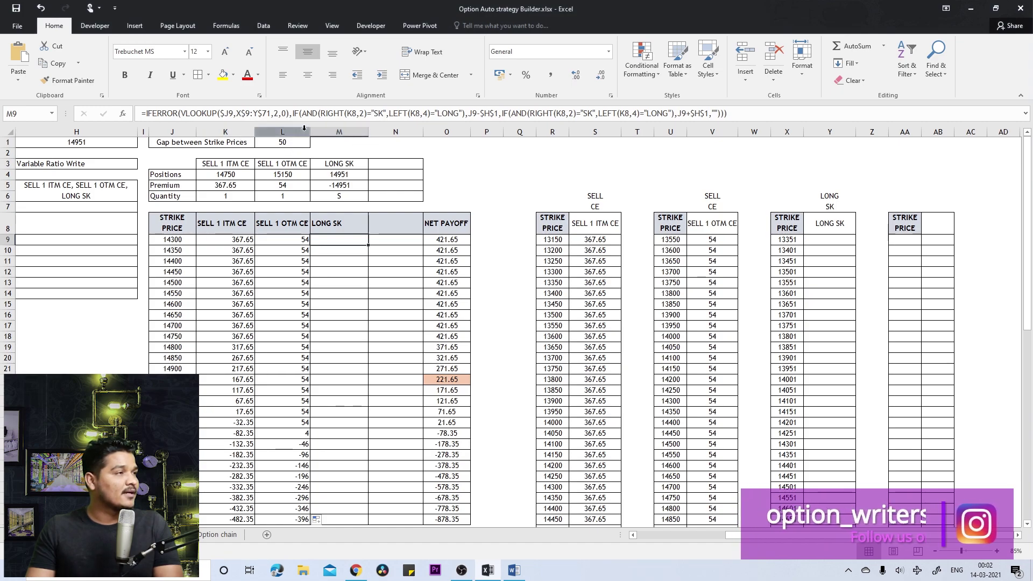
left_click(350, 114)
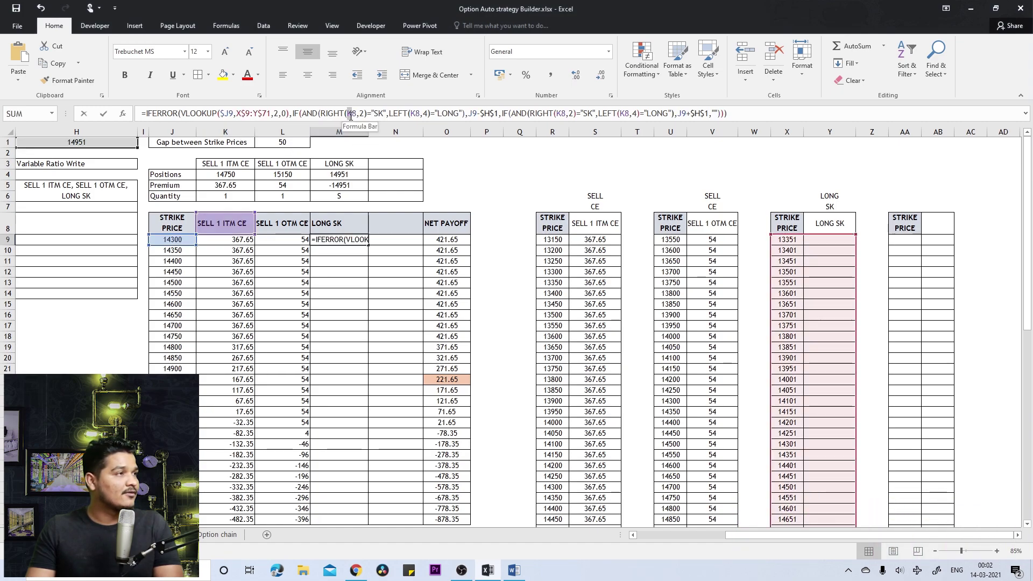
type("M")
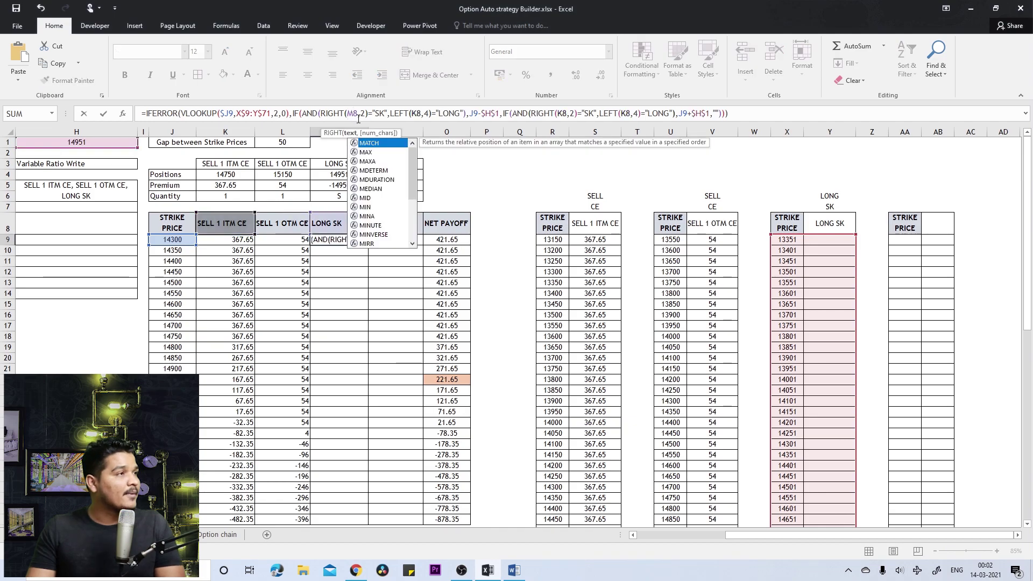
left_click_drag(412, 113, 418, 113)
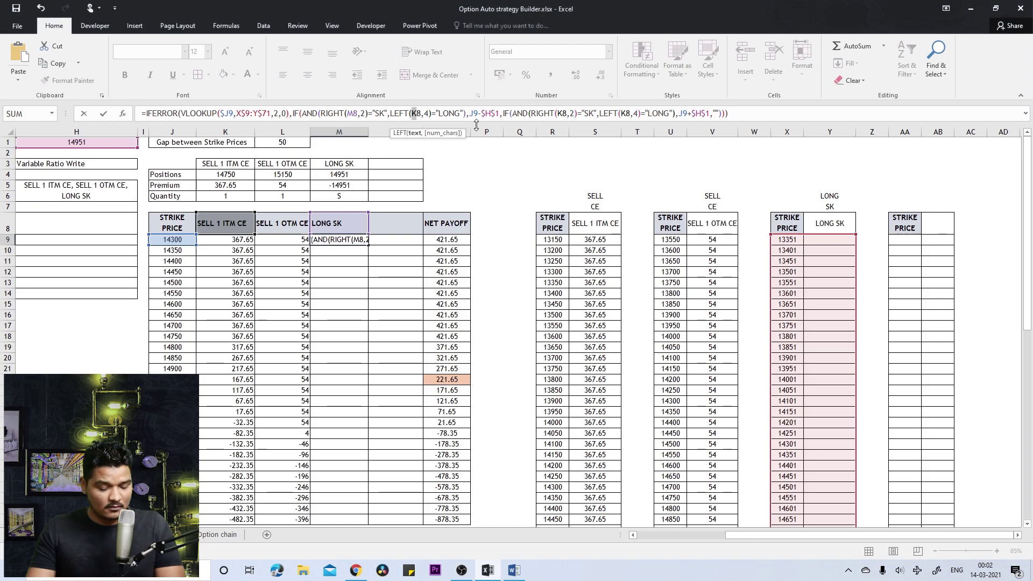
type("M")
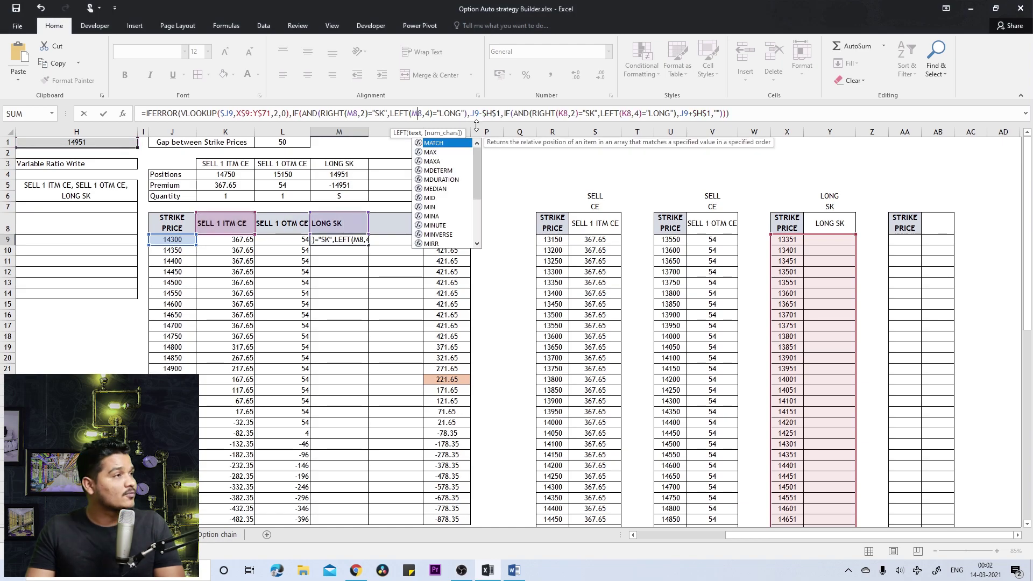
- Change both K8 references in M9's second, nested IF condition to M8 and fill the formula down column M
left_click_drag(561, 117, 567, 117)
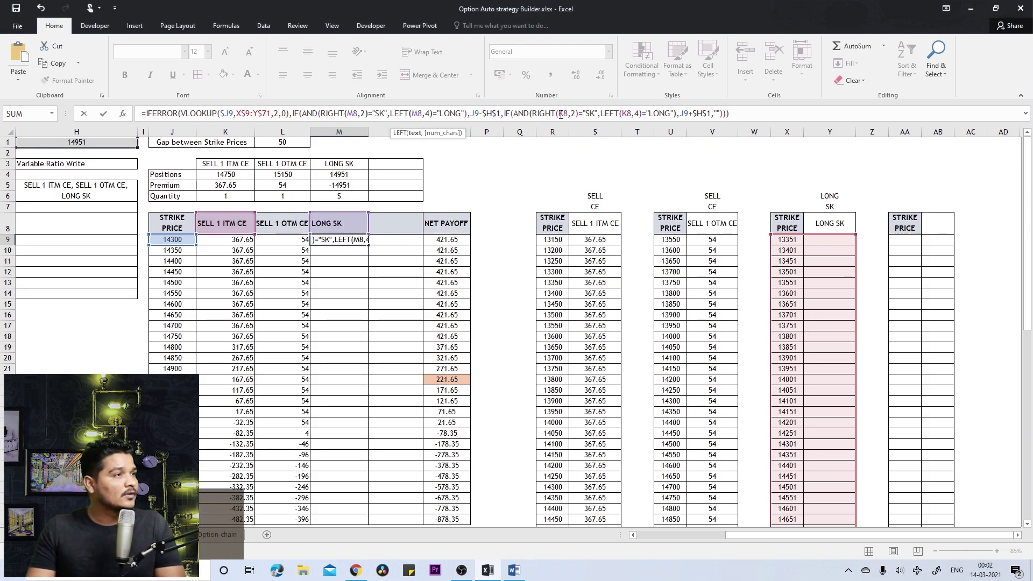
type("M")
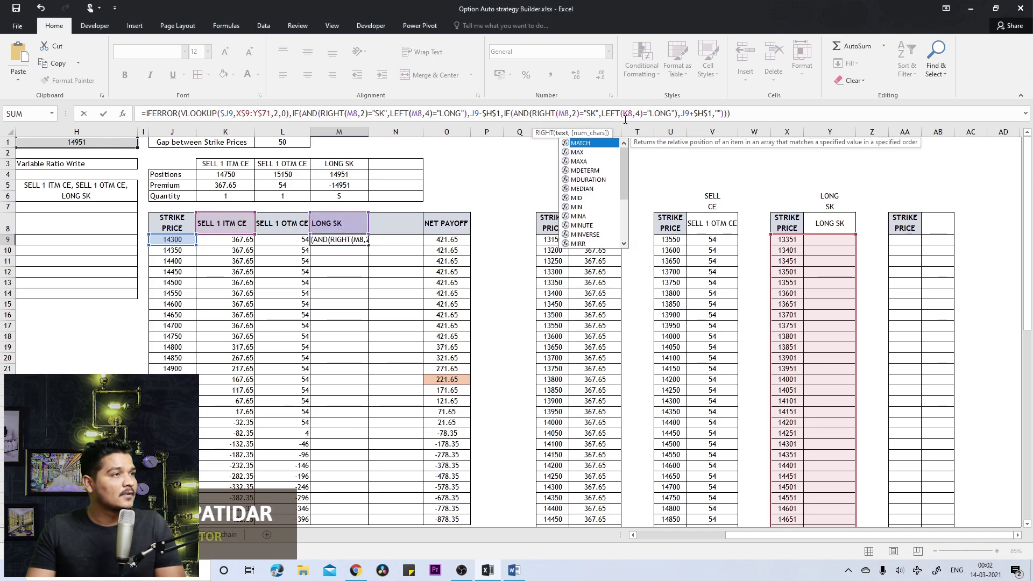
left_click_drag(623, 117, 629, 116)
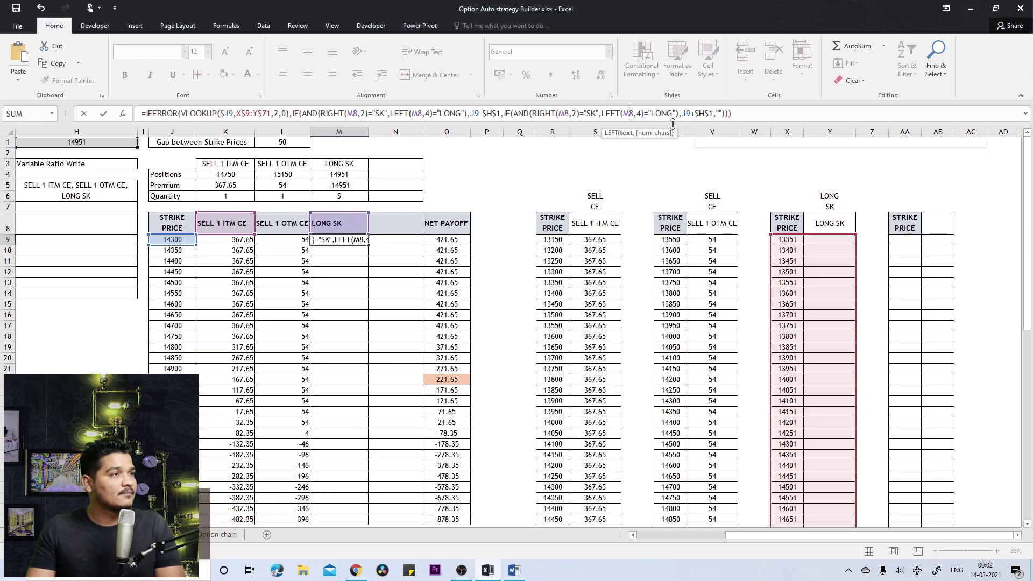
type("M")
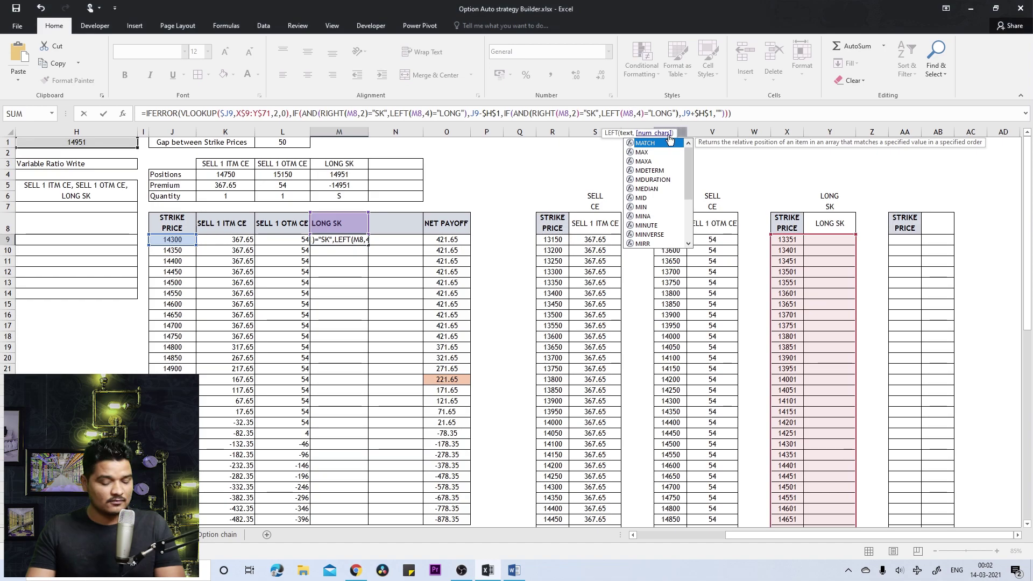
key("Return")
left_click(343, 240)
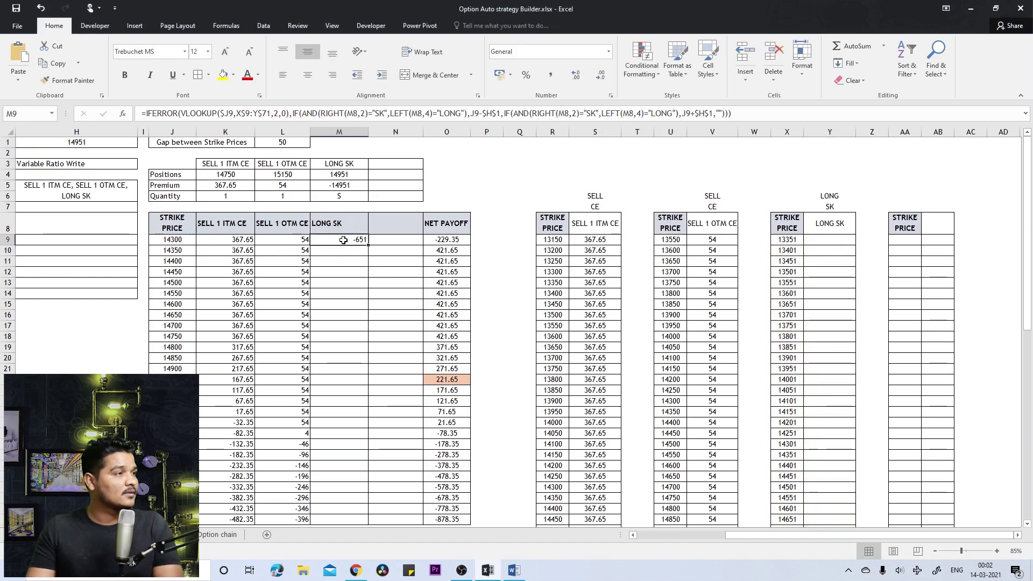
double_click(370, 246)
- Compare the filled formulas in the LONG SK column with M9 to check how their header references shift from row to row
left_click(348, 241)
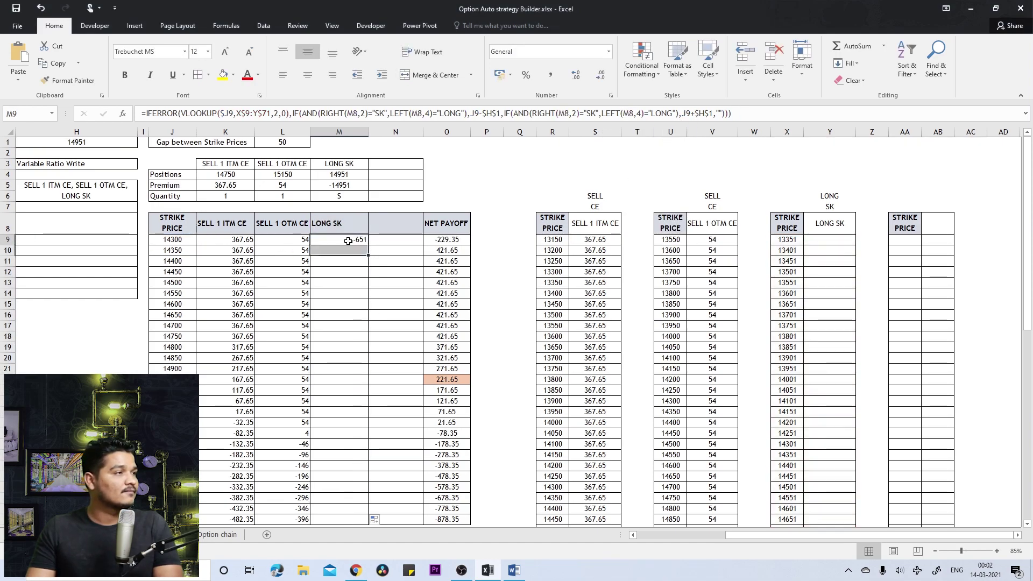
left_click(348, 252)
left_click(351, 240)
left_click(351, 248)
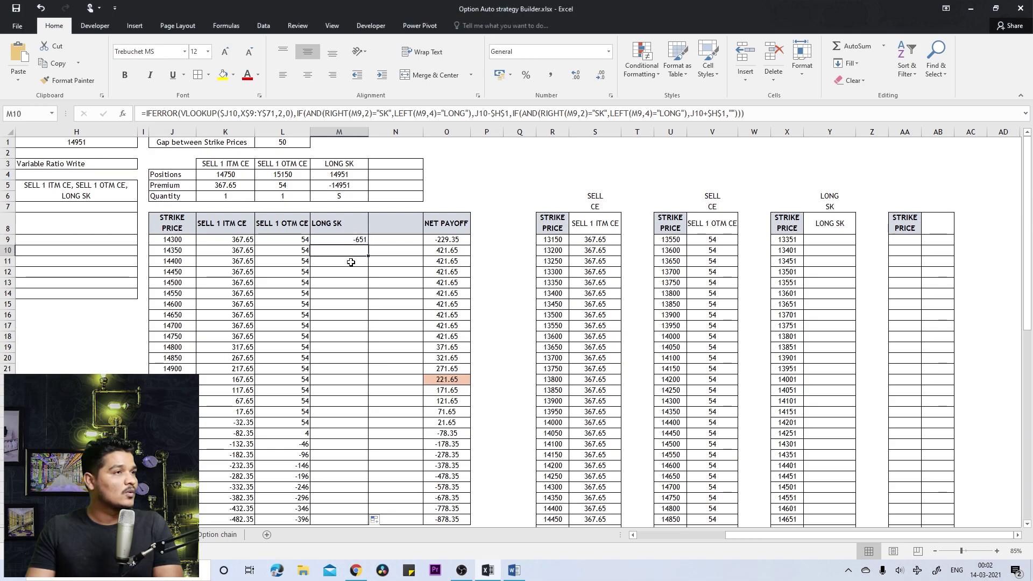
left_click(351, 270)
left_click(349, 294)
left_click(351, 240)
left_click(348, 252)
left_click(348, 292)
left_click(351, 318)
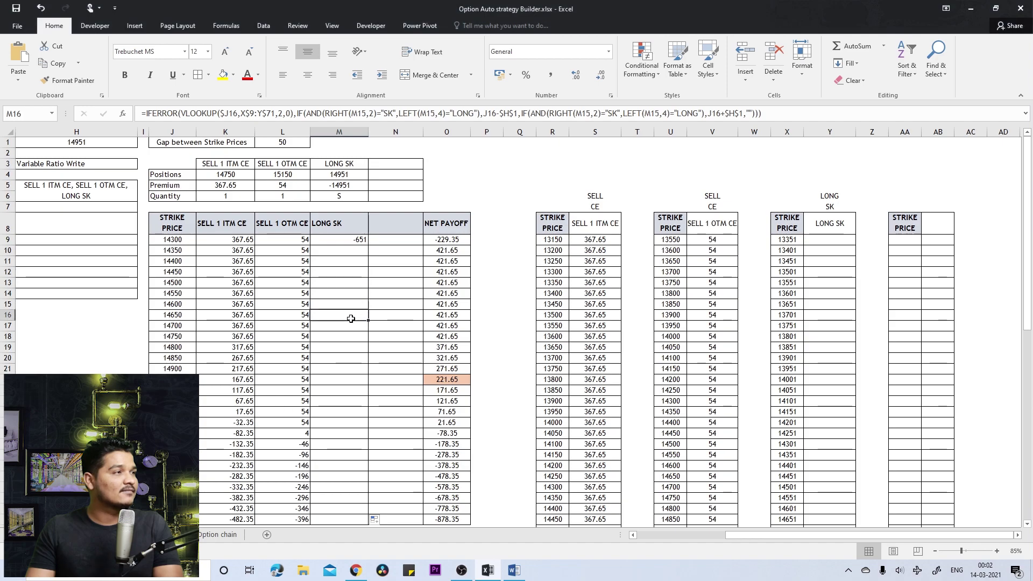
left_click(305, 244)
left_click(342, 243)
left_click(346, 261)
left_click(351, 295)
left_click(350, 325)
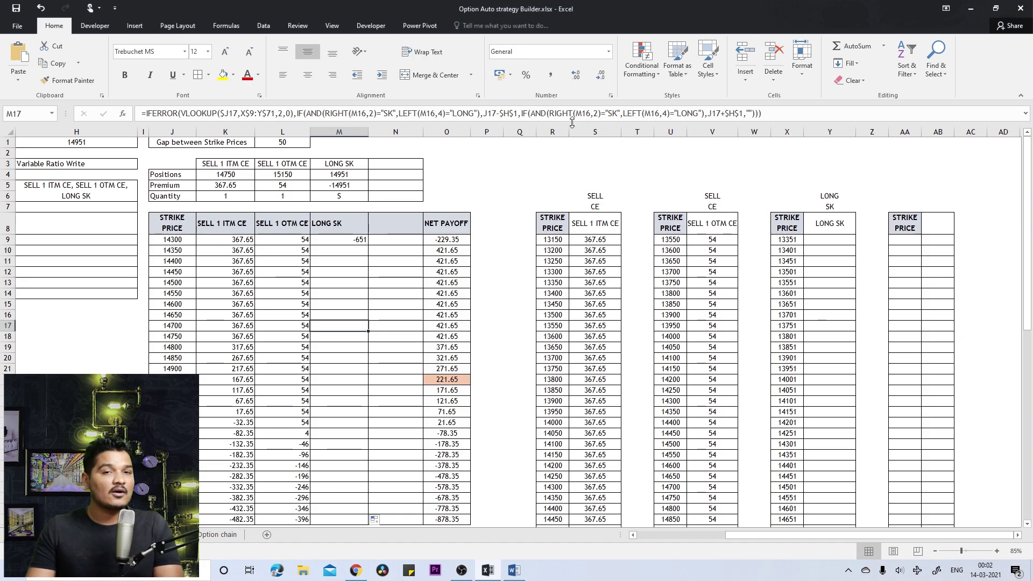
- Make both K8 references in the first IF(AND(...)) condition of the K9 formula absolute as $K$8
left_click(233, 240)
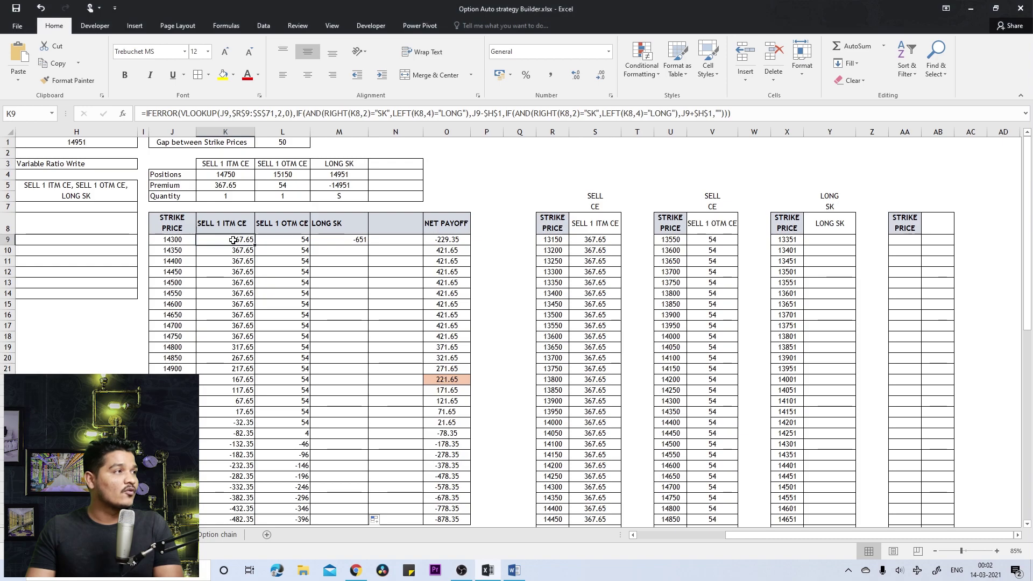
left_click(371, 113)
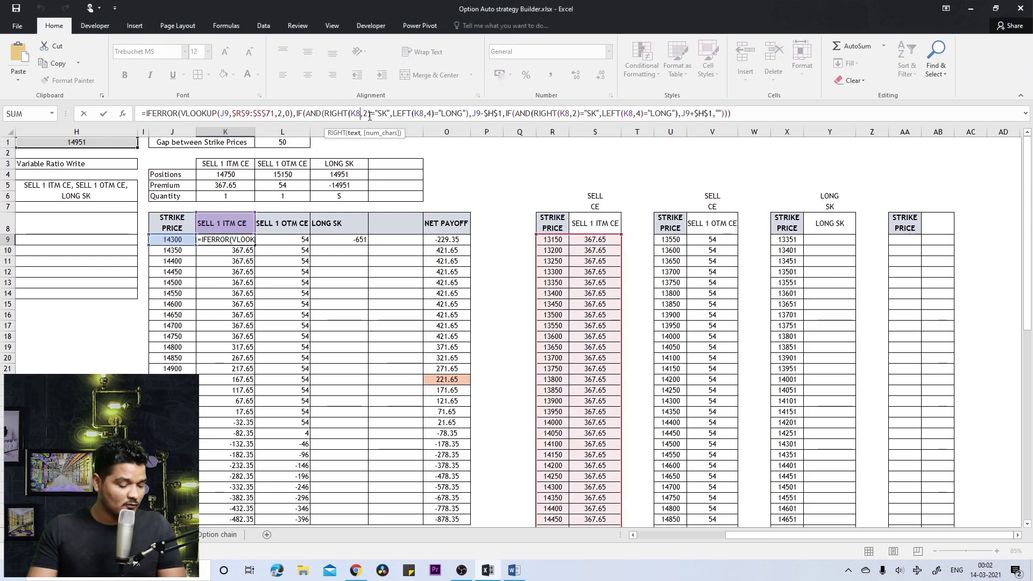
key("F4")
left_click(434, 114)
key("F4")
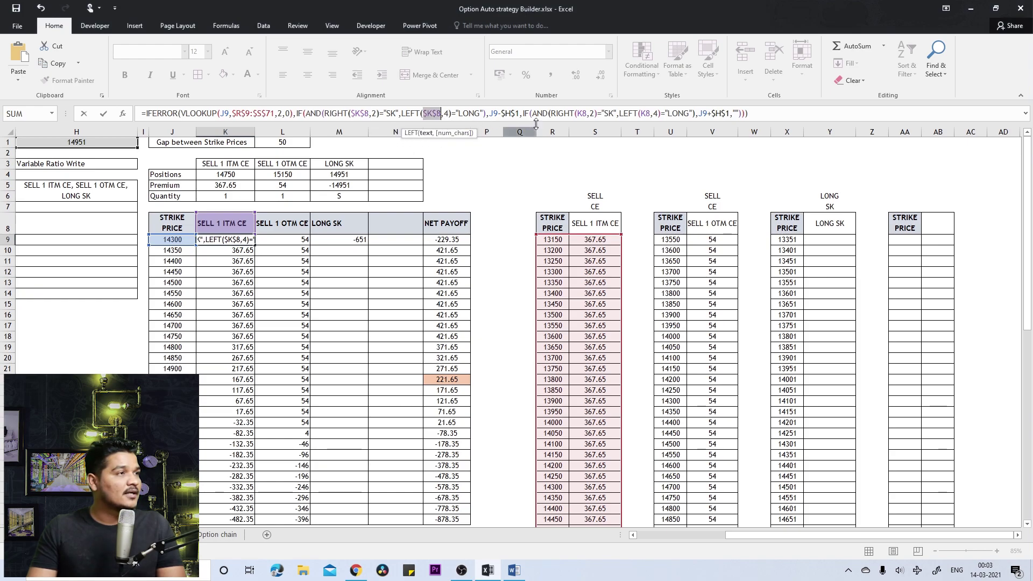
- Make both K8 references in K9's second, nested IF condition absolute as $K$8 and fill the formula down column K
left_click(586, 114)
key("F4")
left_click(659, 114)
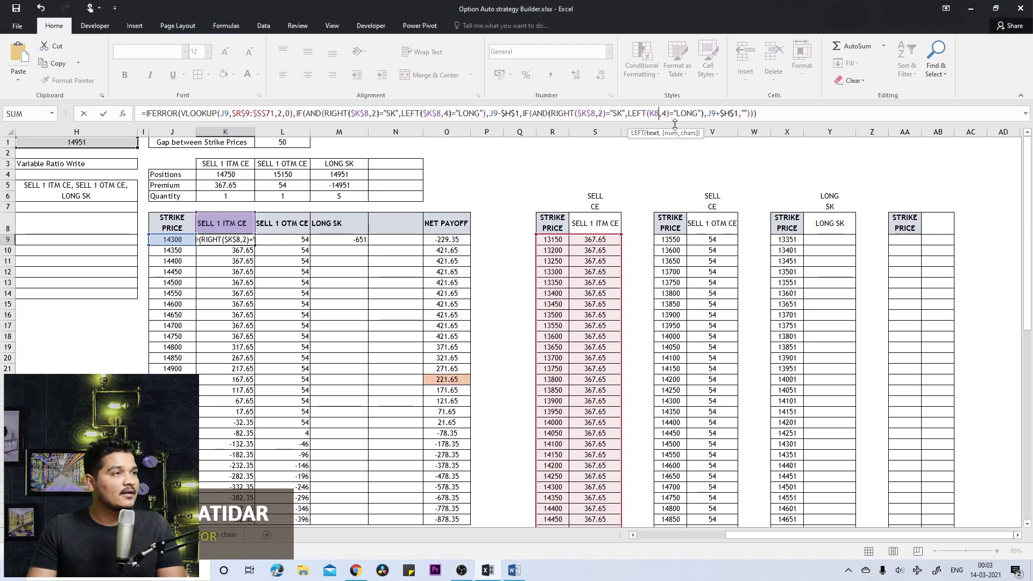
key("F4")
key("ctrl+Return")
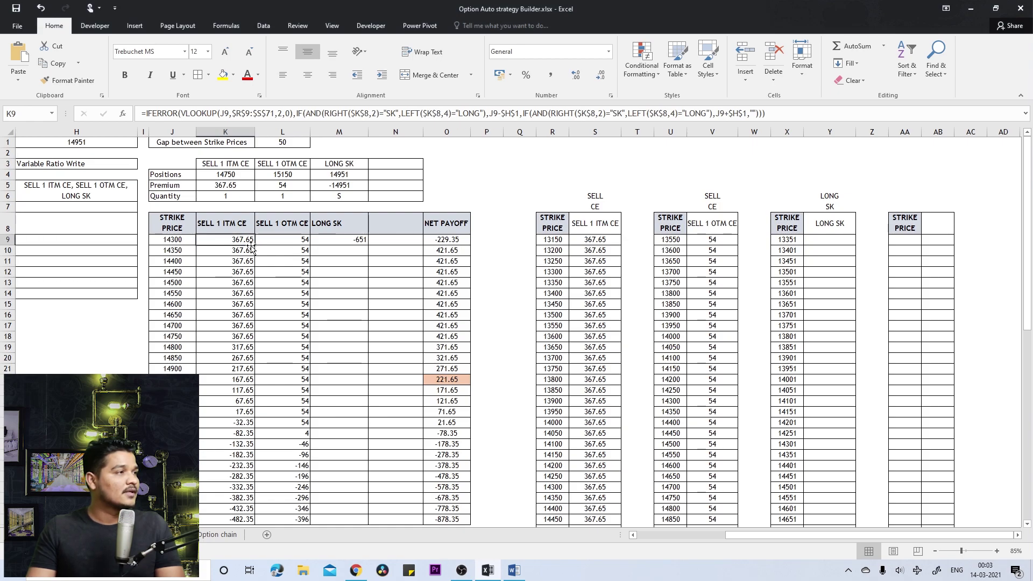
double_click(255, 245)
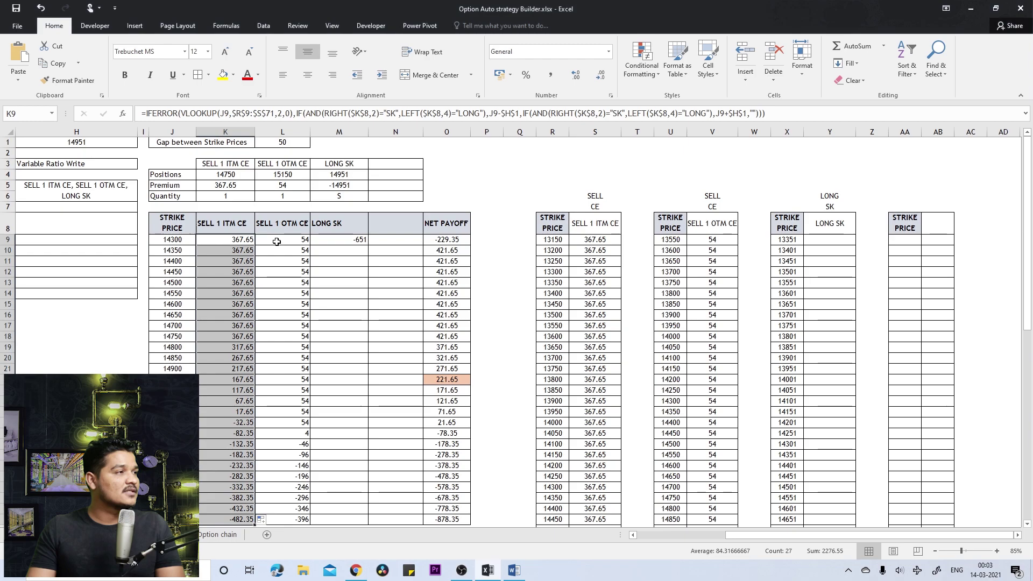
- Make both L8 references in the first IF(AND(...)) condition of the L9 formula absolute as $L$8
left_click(275, 241)
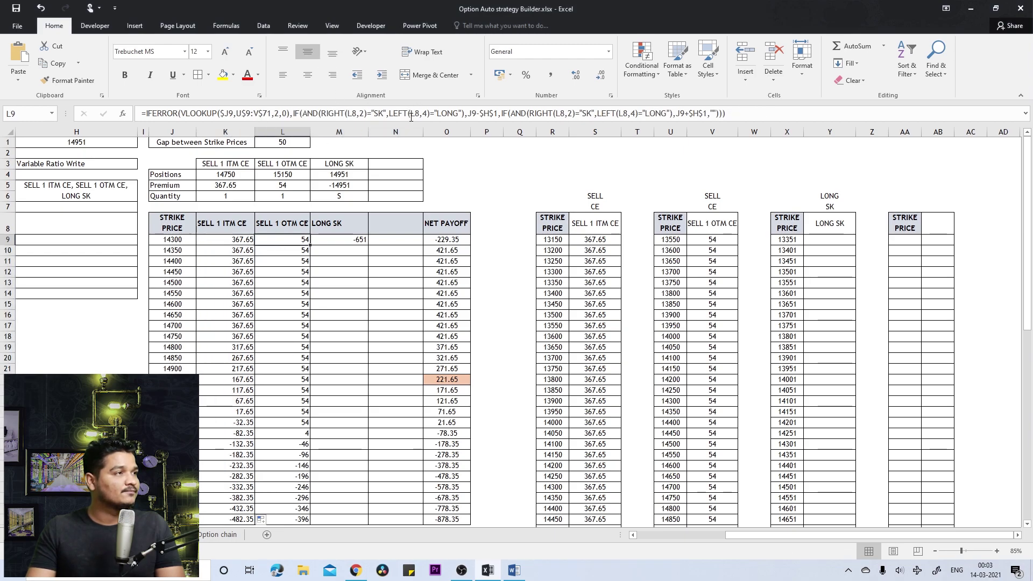
left_click(356, 115)
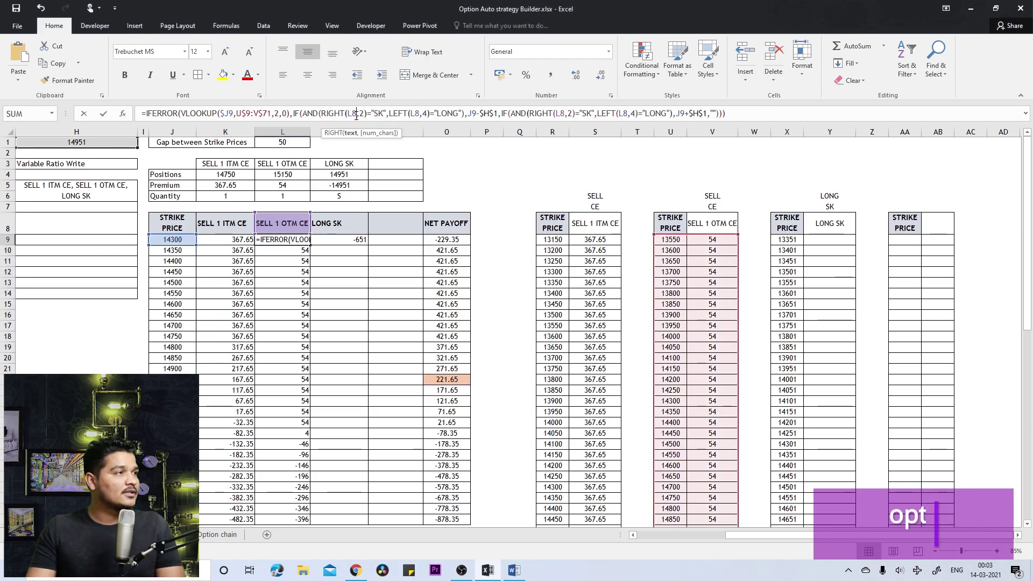
key("F4")
left_click(428, 113)
key("F4")
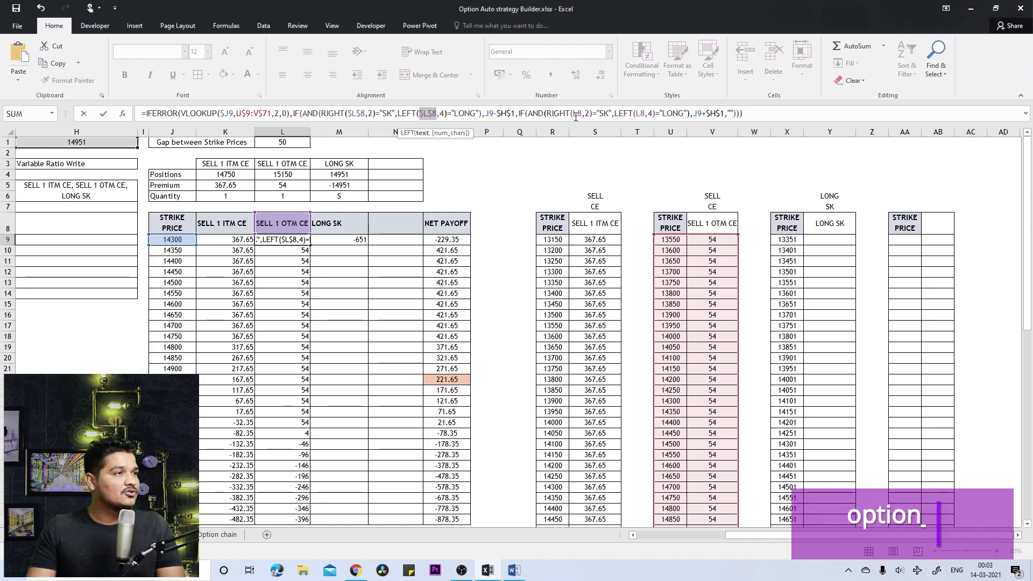
- Make both L8 references in L9's second, nested IF condition absolute as $L$8 and fill the formula down column L
left_click(574, 114)
key("F4")
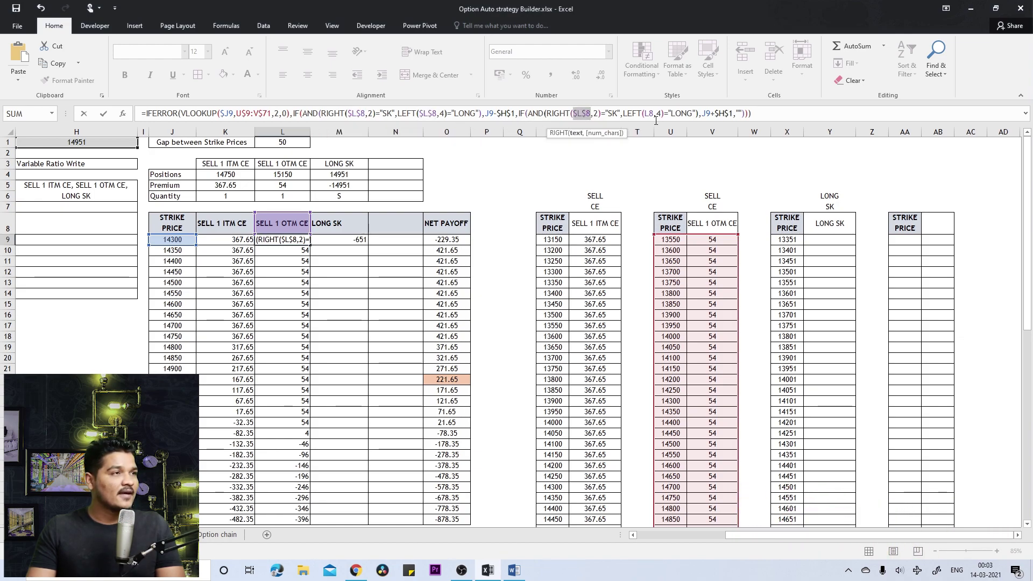
left_click(652, 114)
key("F4")
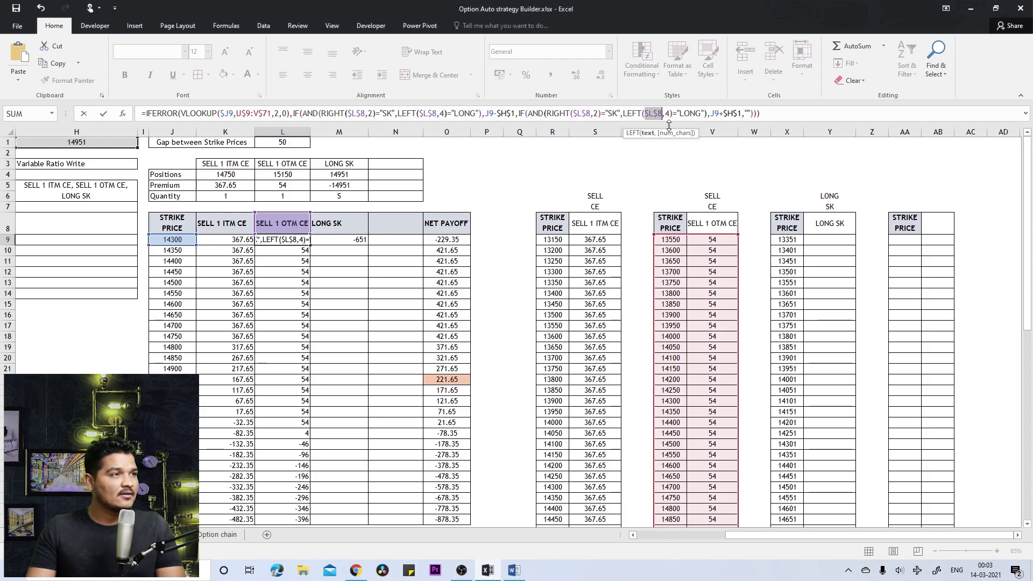
key("ctrl+Return")
key("Return")
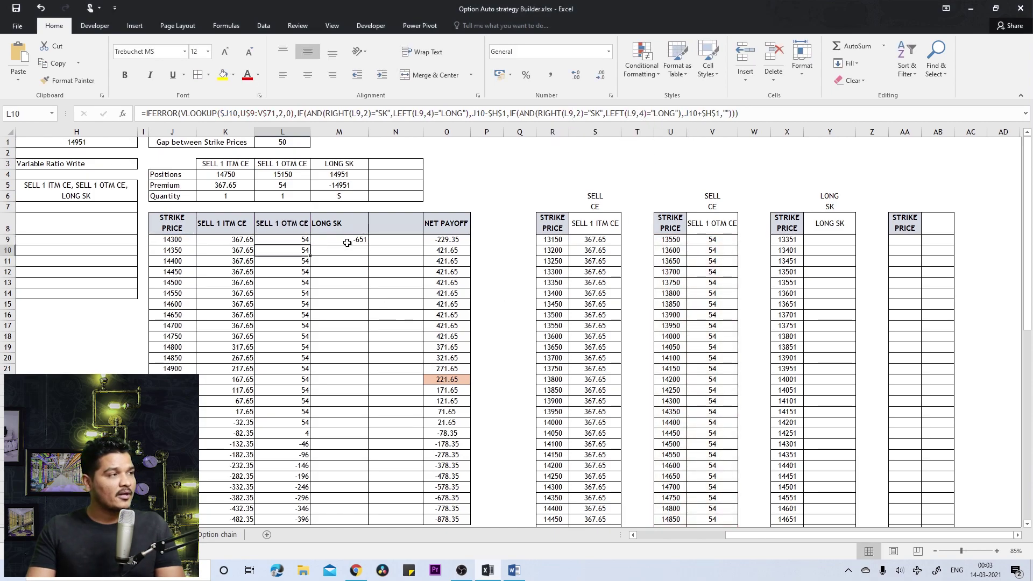
left_click(302, 240)
double_click(310, 245)
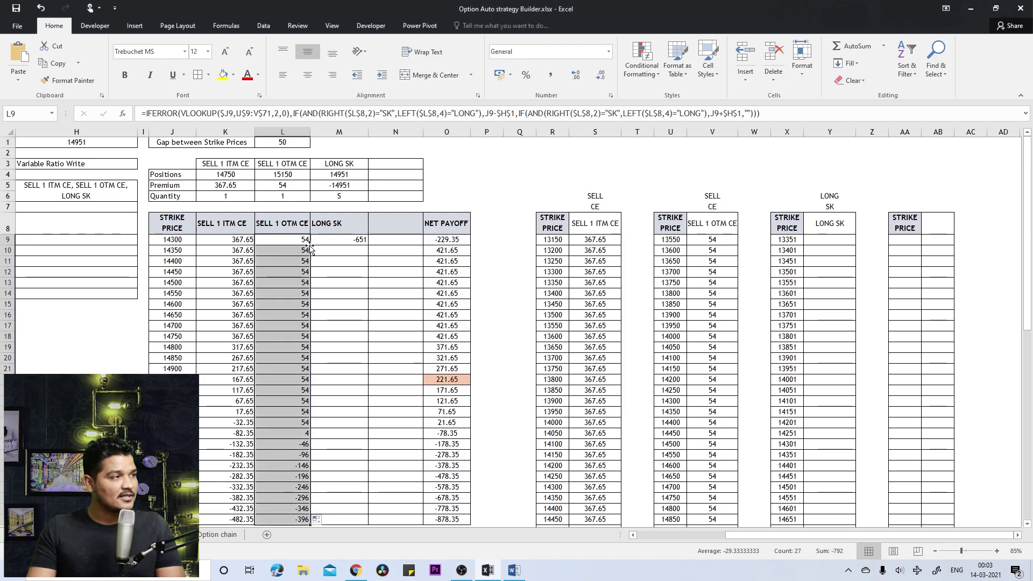
- Make both M8 references in the first IF(AND(...)) condition of the M9 formula absolute as $M$8
left_click(354, 242)
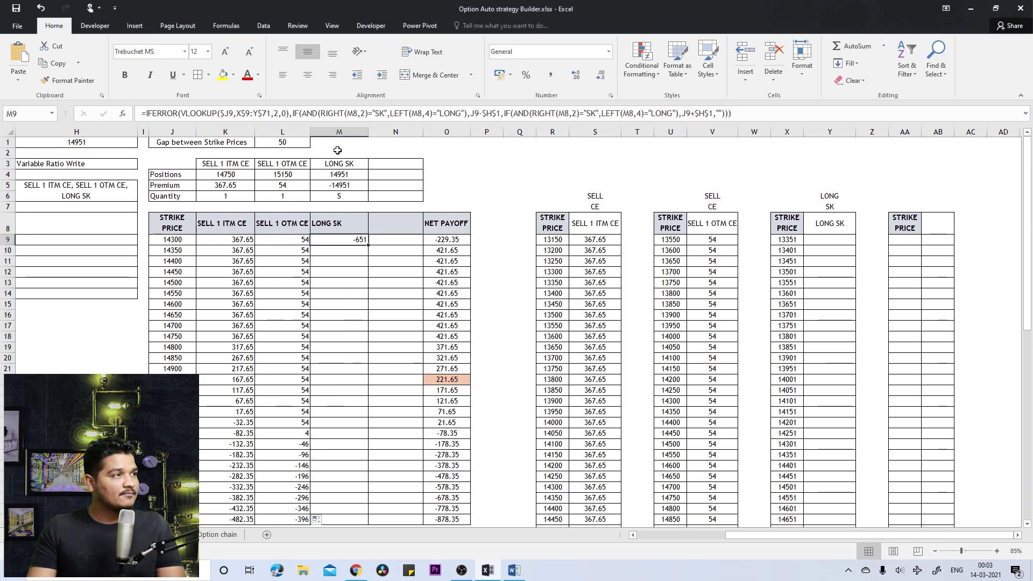
left_click(358, 114)
key("F4")
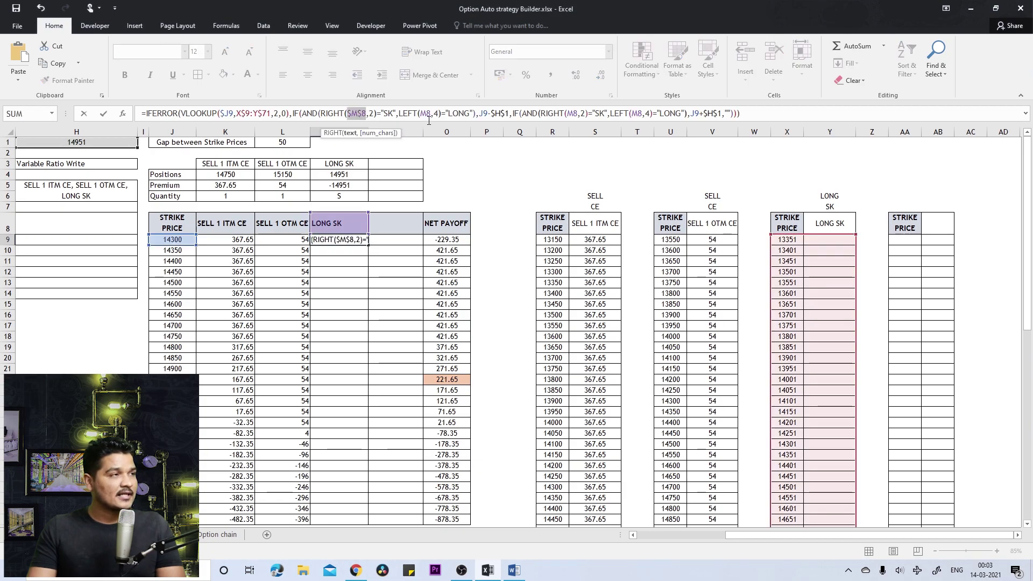
left_click(428, 114)
key("F4")
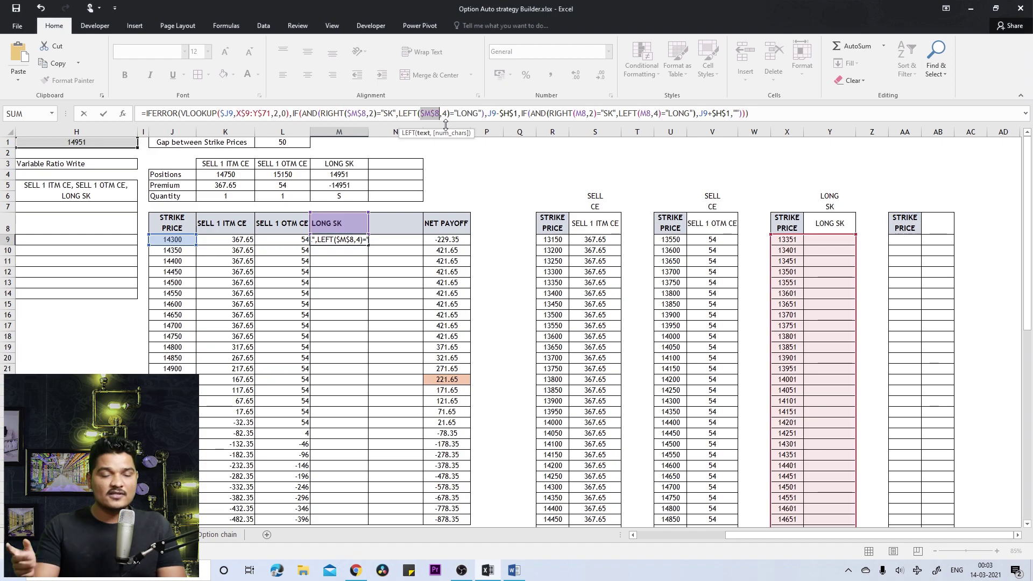
- Make both M8 references in M9's second, nested IF condition absolute as $M$8, fill down column M and review the payoffs
left_click(586, 115)
key("F4")
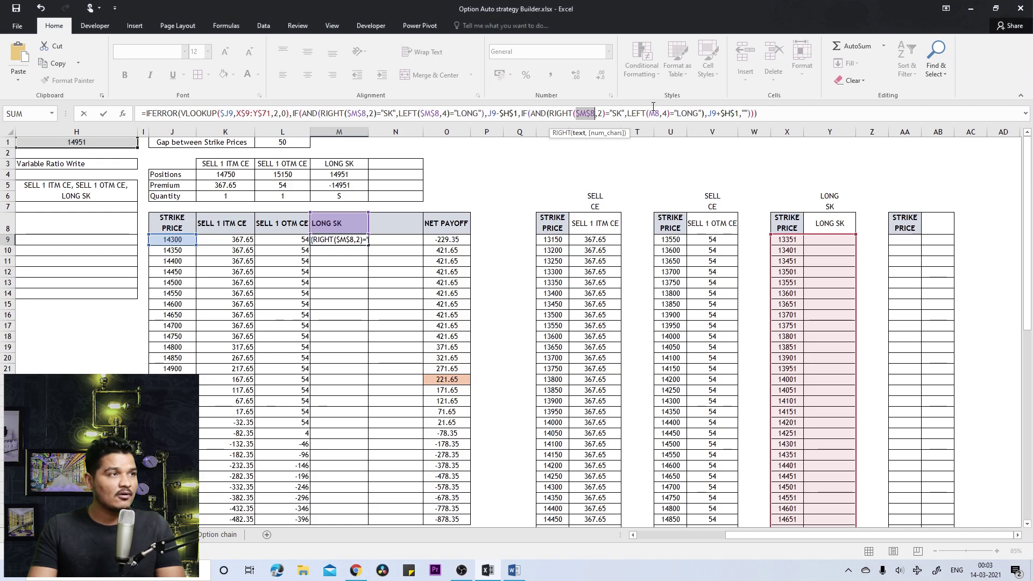
left_click(660, 115)
key("F4")
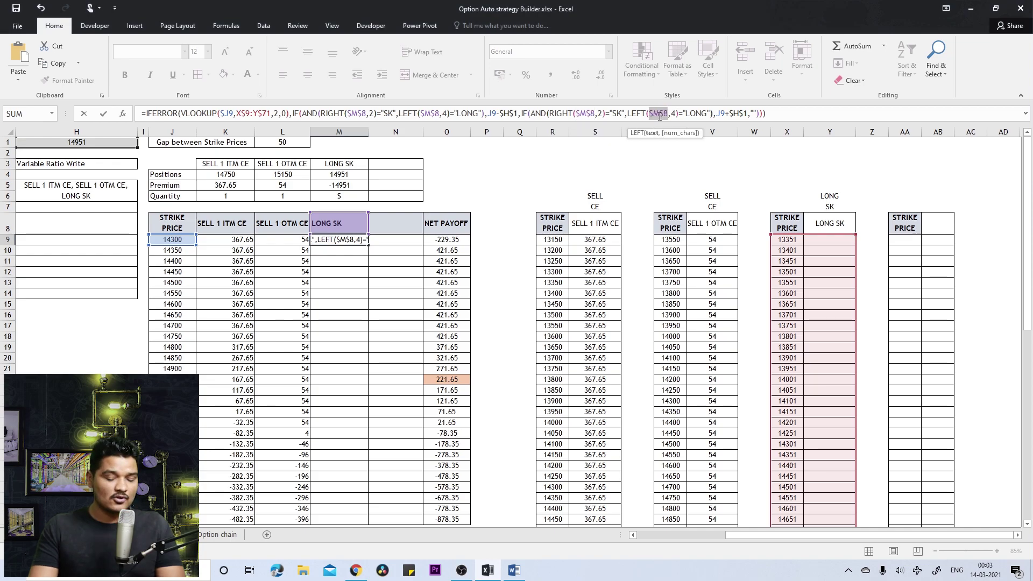
key("Return")
left_click(349, 240)
double_click(368, 244)
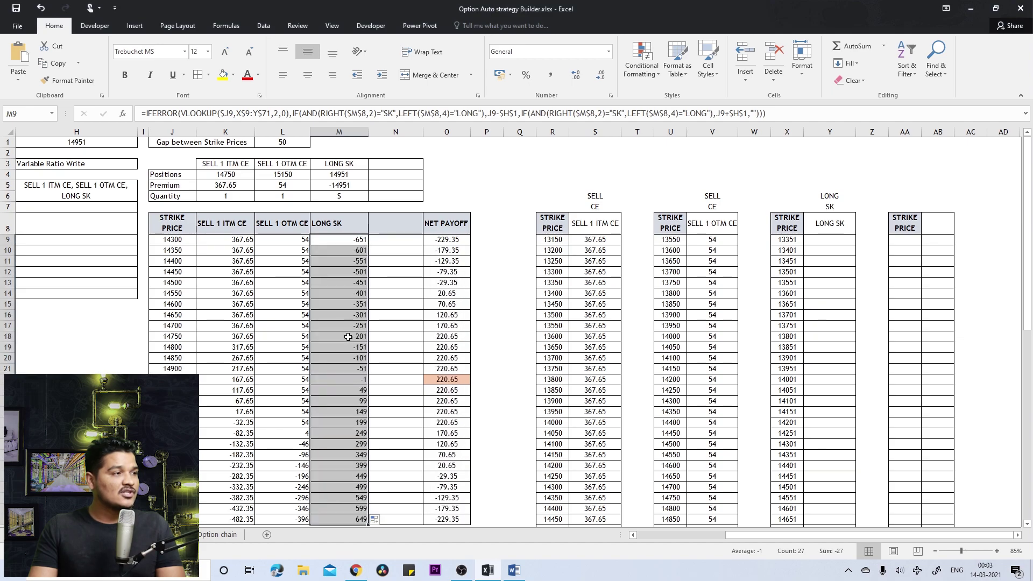
scroll(349, 336, "down", 5)
scroll(346, 339, "up", 4)
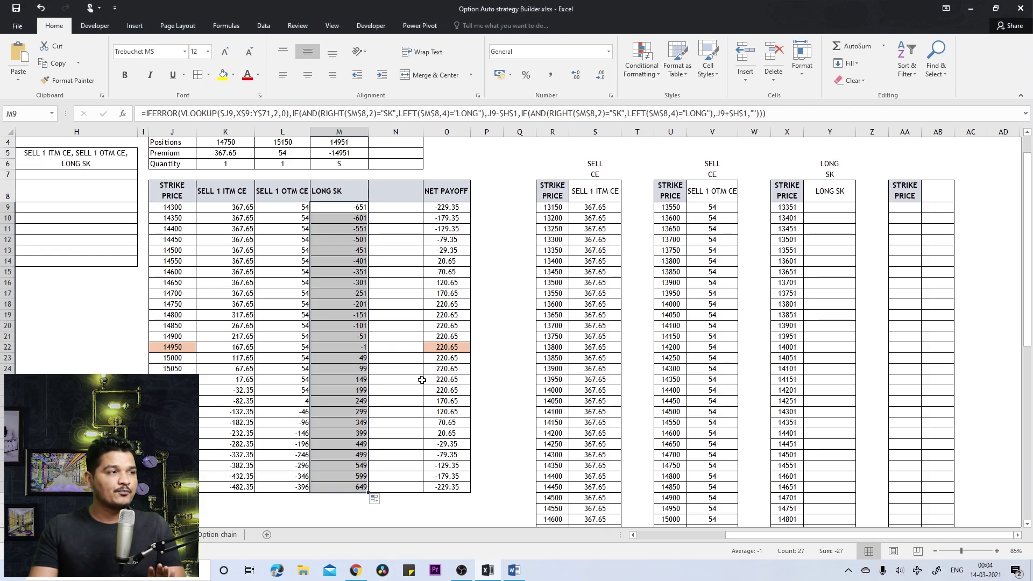
- Insert a 2-D line chart with markers from the payoff table that starts at the STRIKE PRICE header in J8
key("Up")
key("Left")
key("Left")
key("Left")
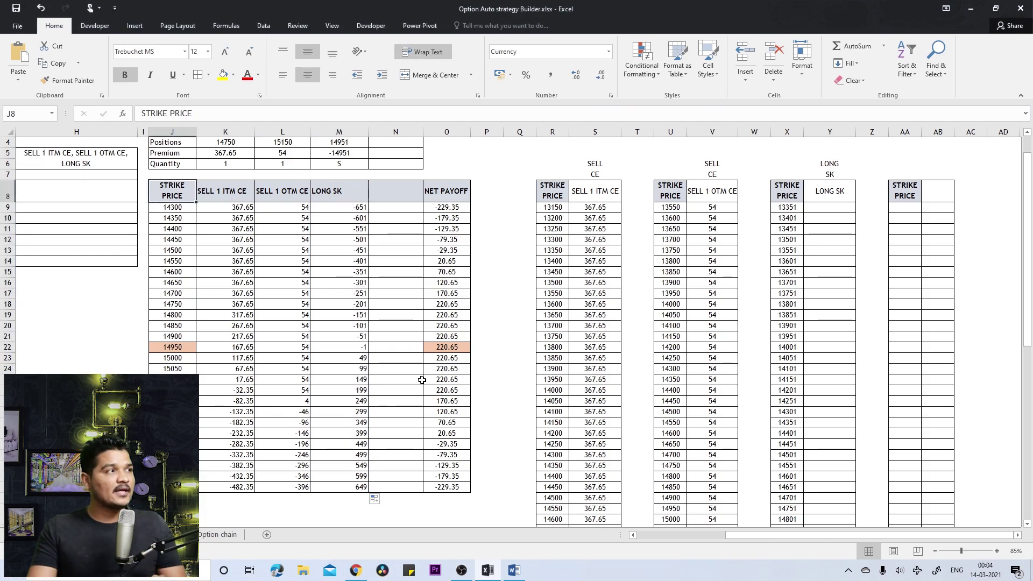
left_click(134, 26)
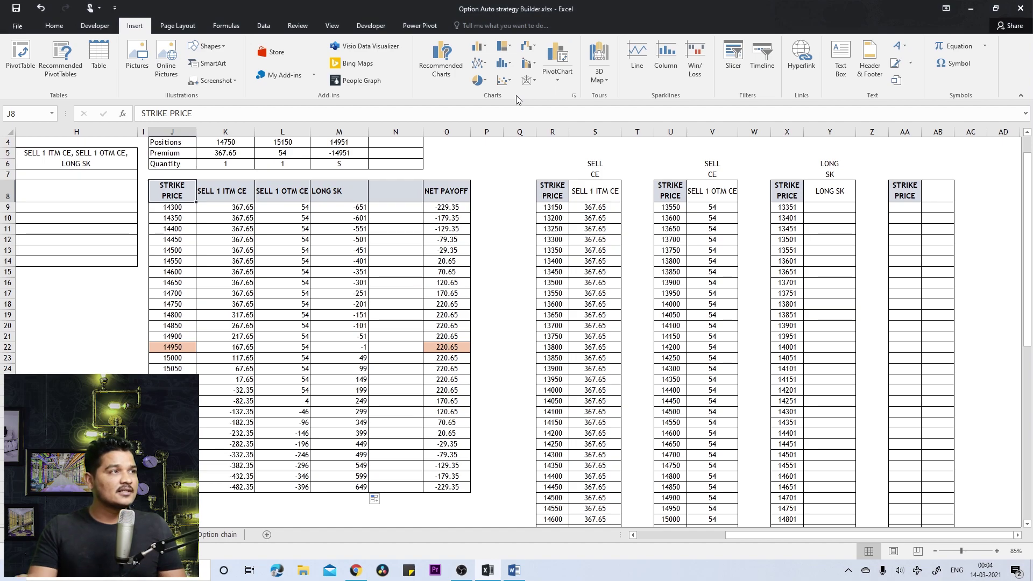
left_click(484, 65)
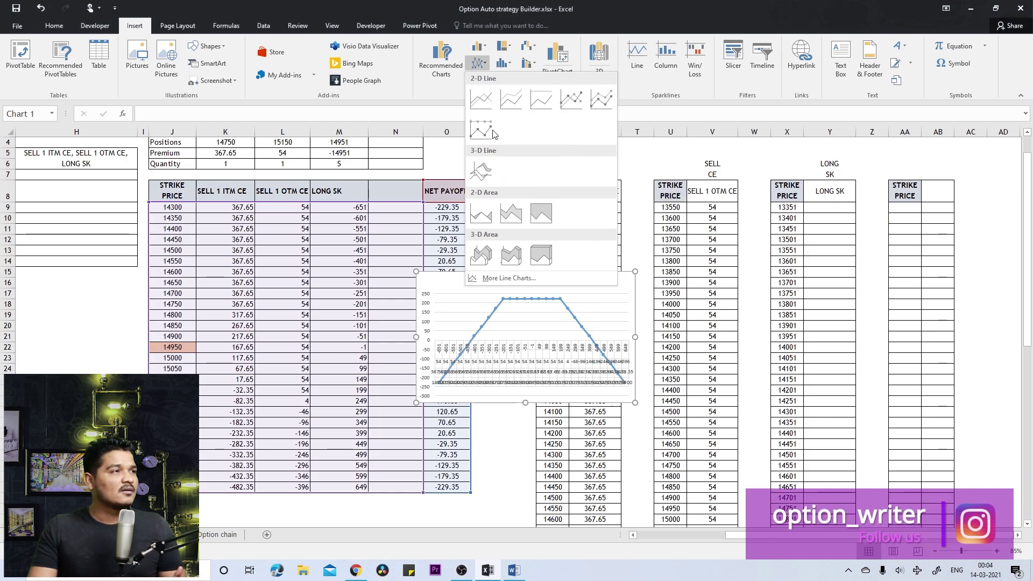
left_click(570, 102)
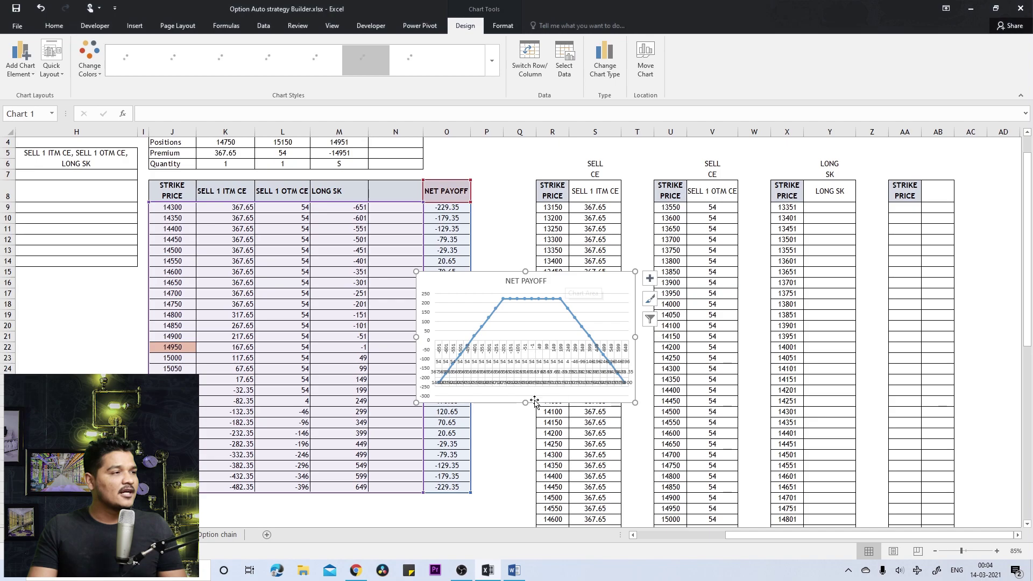
- Set the chart's horizontal axis labels to the strike prices in J9:J35
left_click(566, 70)
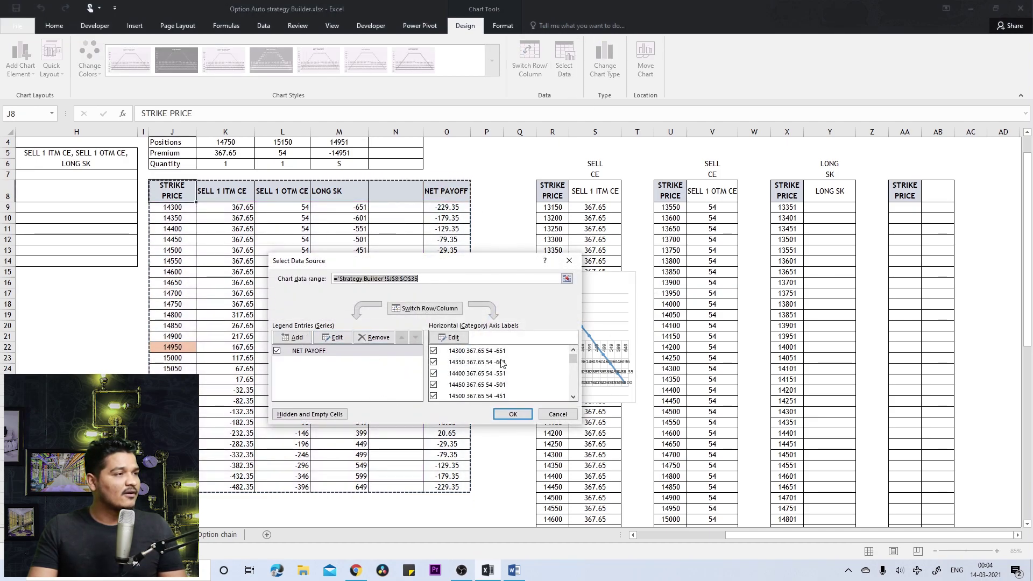
left_click(457, 341)
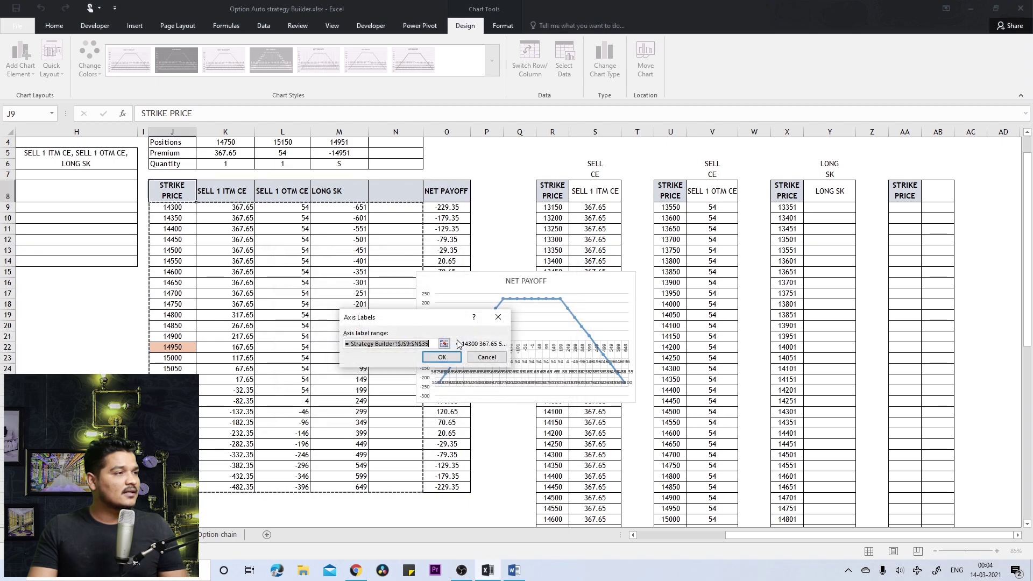
left_click_drag(172, 209, 183, 487)
left_click(442, 358)
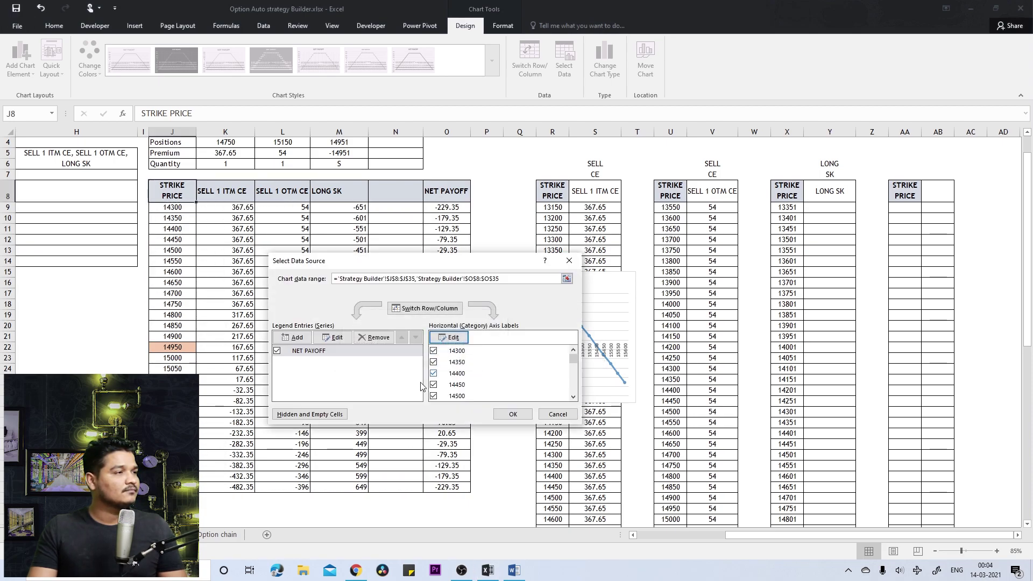
- Check that the NET PAYOFF series uses O8 as its name and O9:O35 as its values, and apply the chart's data source
left_click(311, 351)
left_click(333, 337)
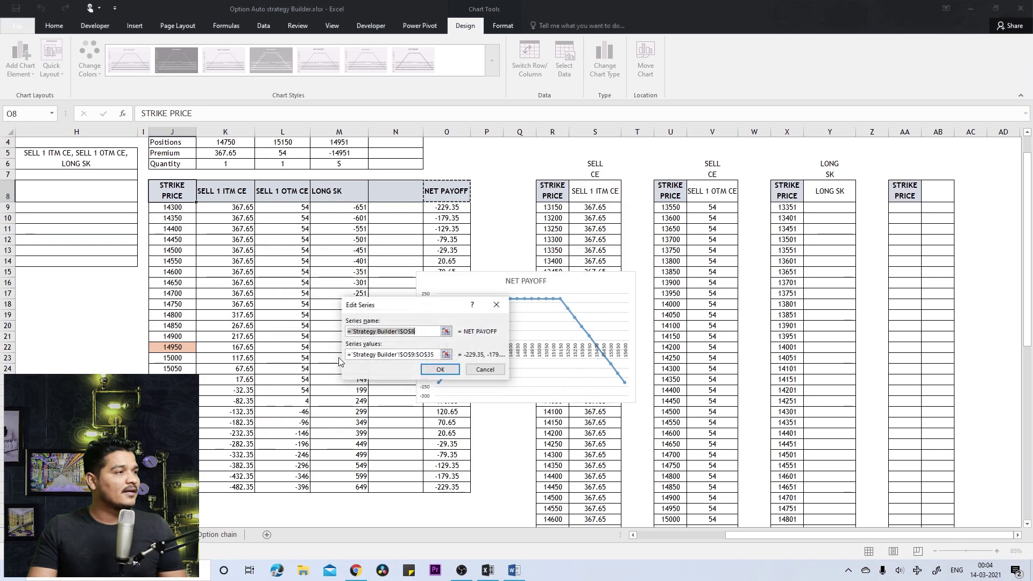
left_click(436, 354)
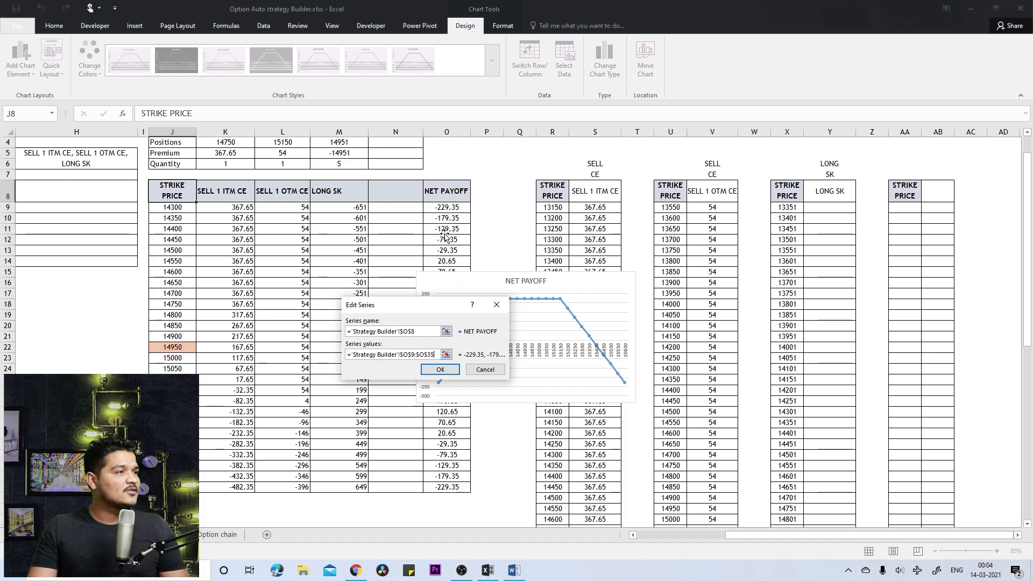
left_click(440, 371)
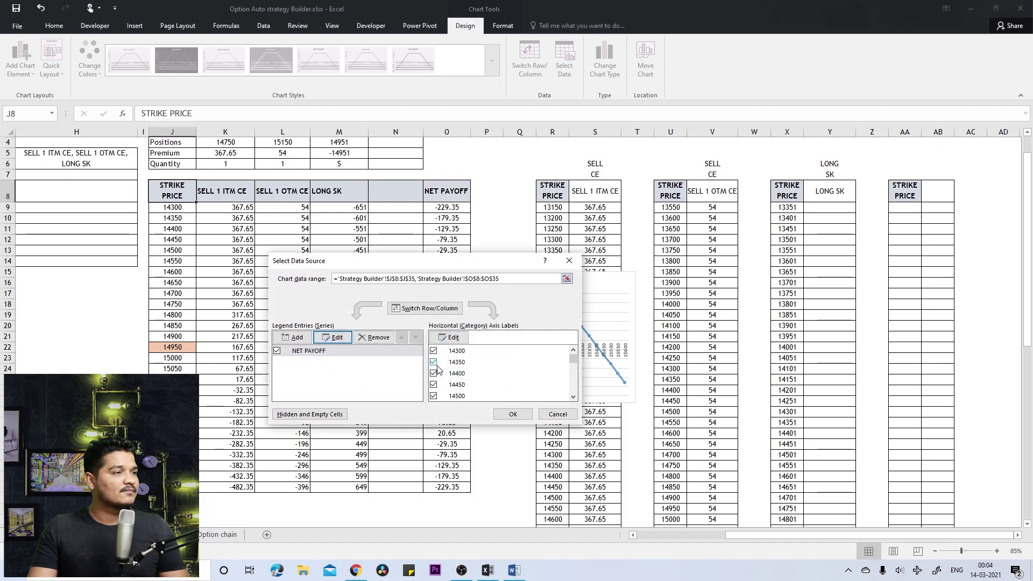
left_click(511, 415)
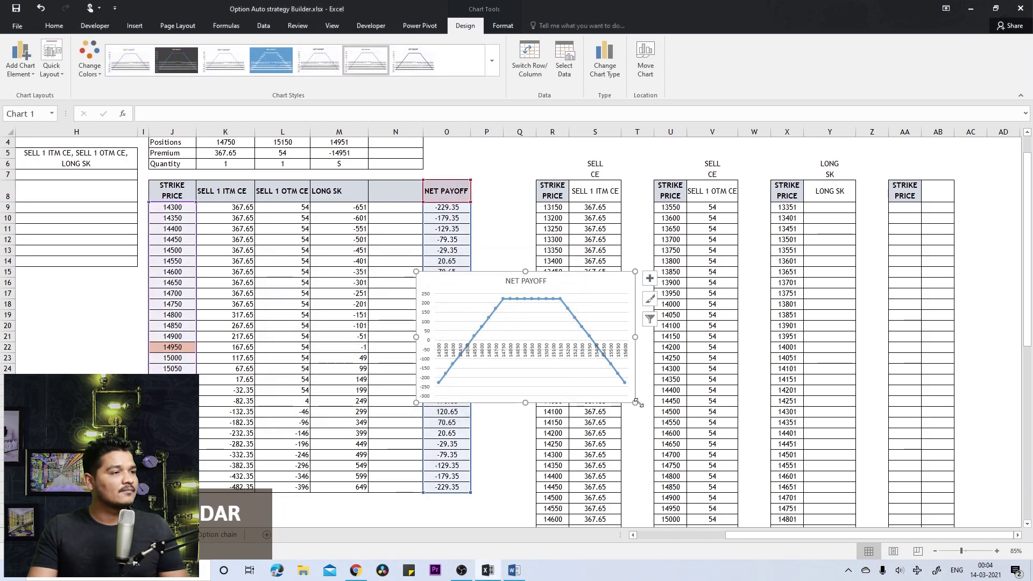
- Enlarge the NET PAYOFF chart and place it over the helper tables, spanning columns R to AB from row 8
left_click_drag(635, 403, 715, 489)
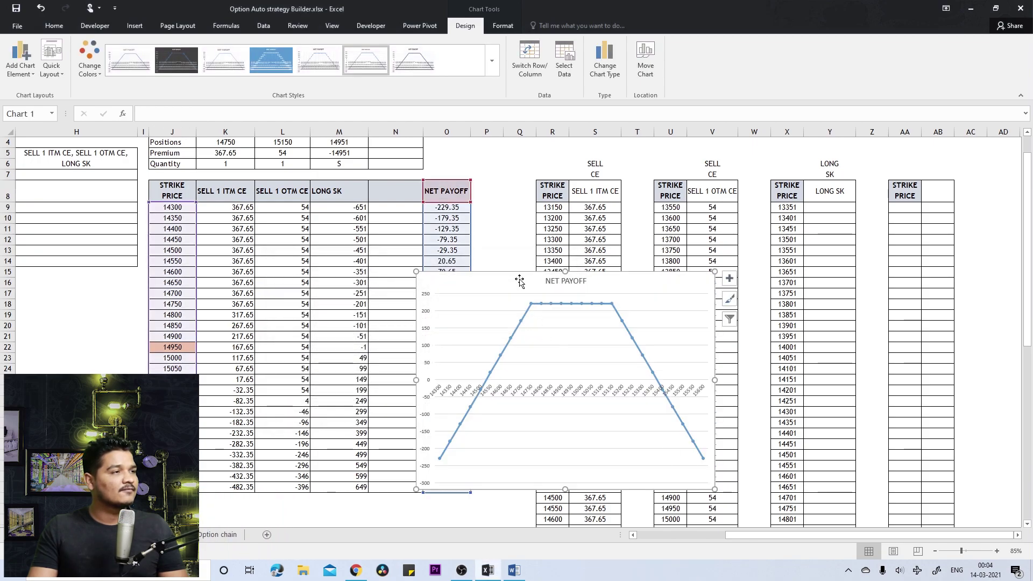
left_click_drag(521, 276, 641, 183)
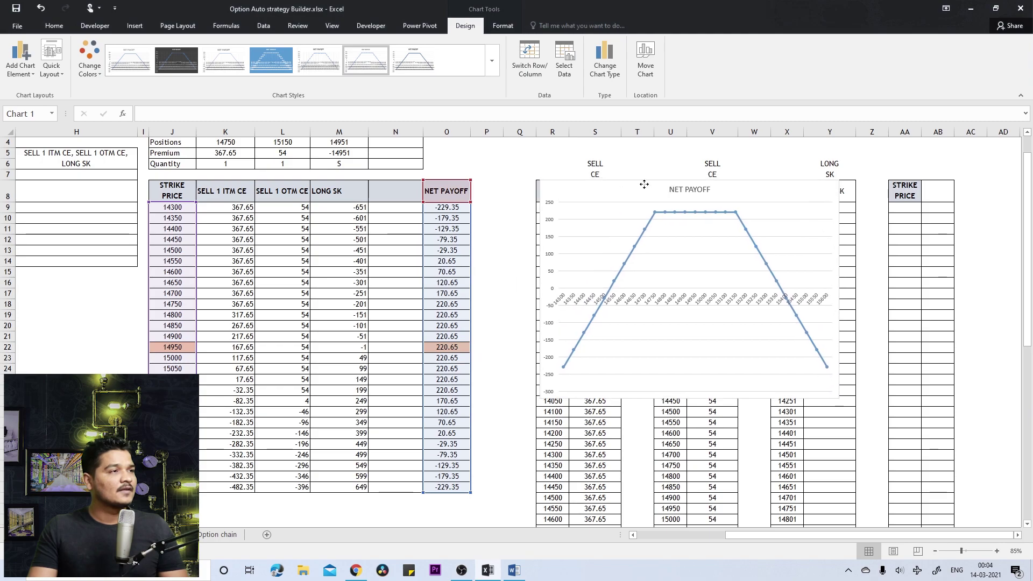
left_click_drag(835, 396, 954, 493)
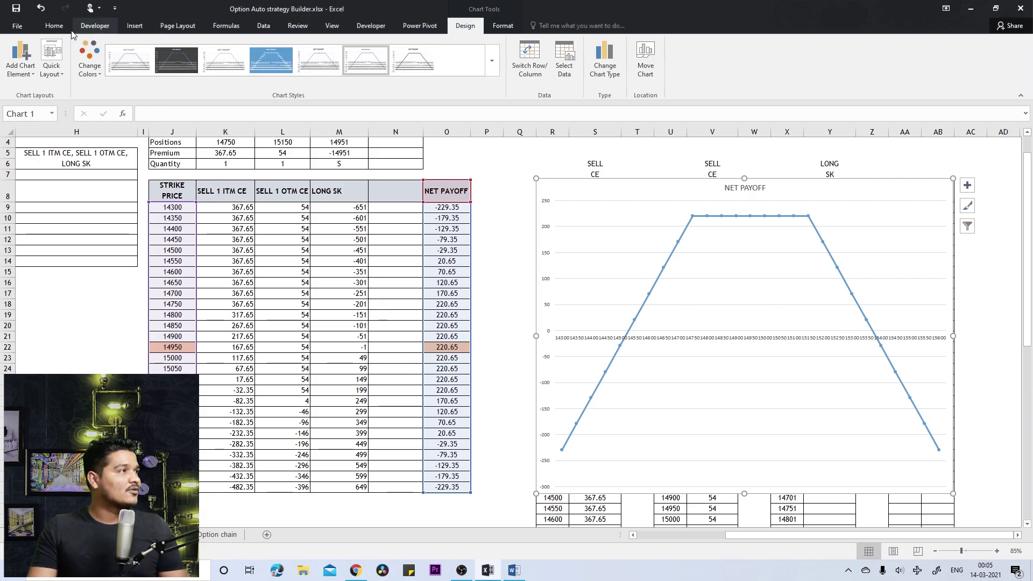
- Apply the dark chart style with the glowing line to the NET PAYOFF chart and set its font size to 11
left_click(182, 66)
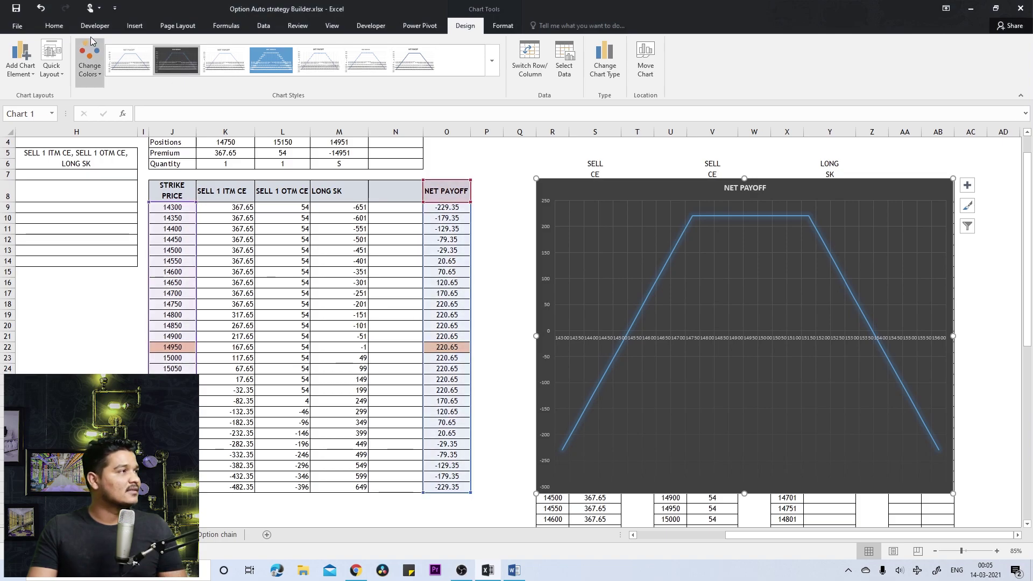
left_click(54, 26)
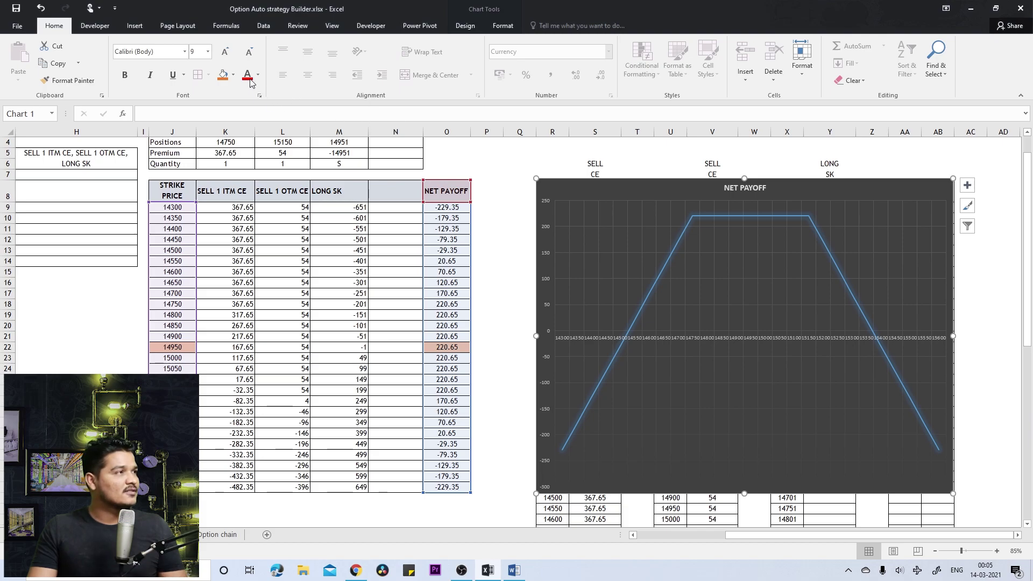
left_click(227, 56)
left_click(227, 55)
left_click(227, 55)
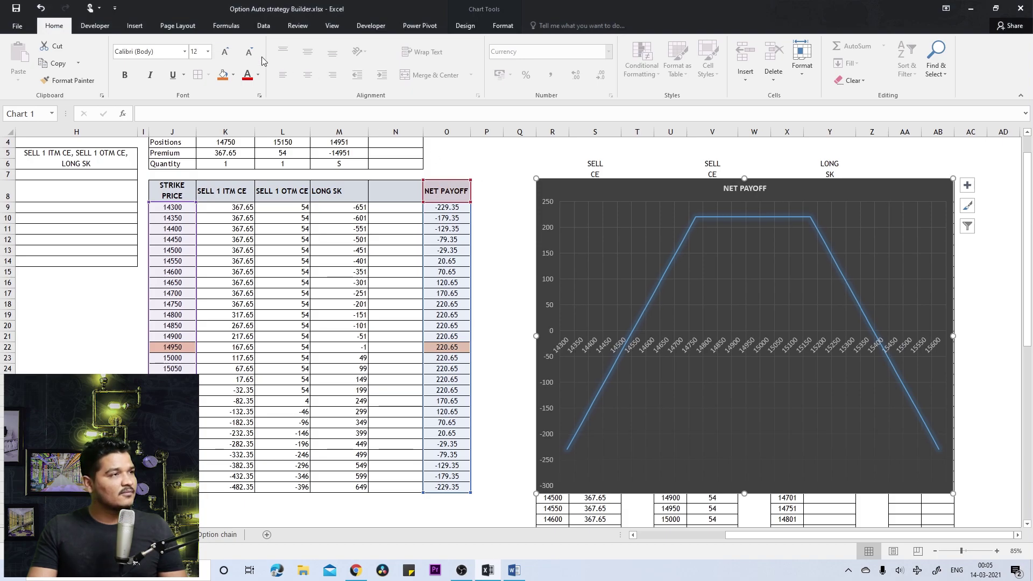
left_click(248, 54)
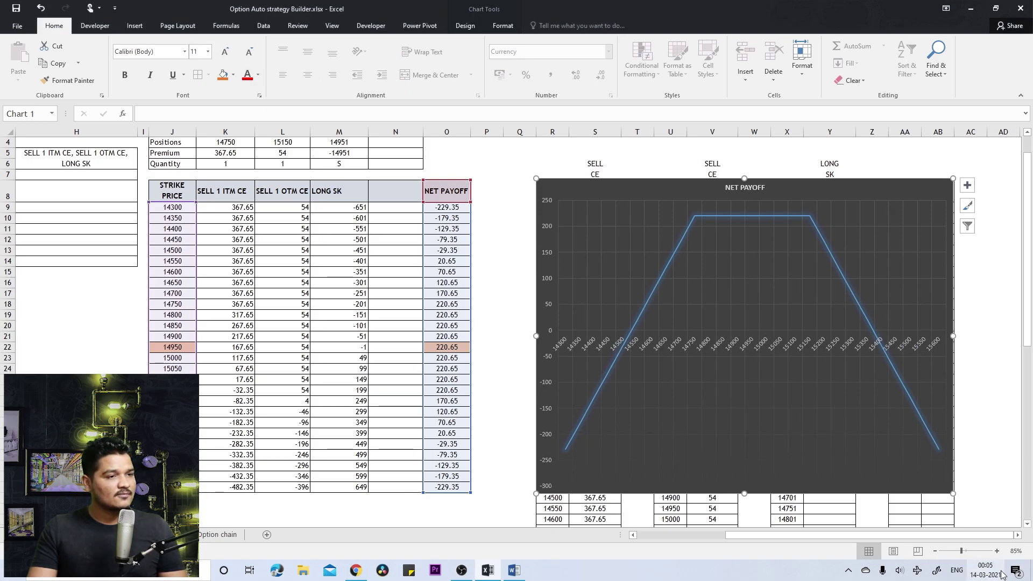
- Test the payoff table and chart by choosing Short Guts and Short Strangle in turn as the strategy in H3
left_click(998, 555)
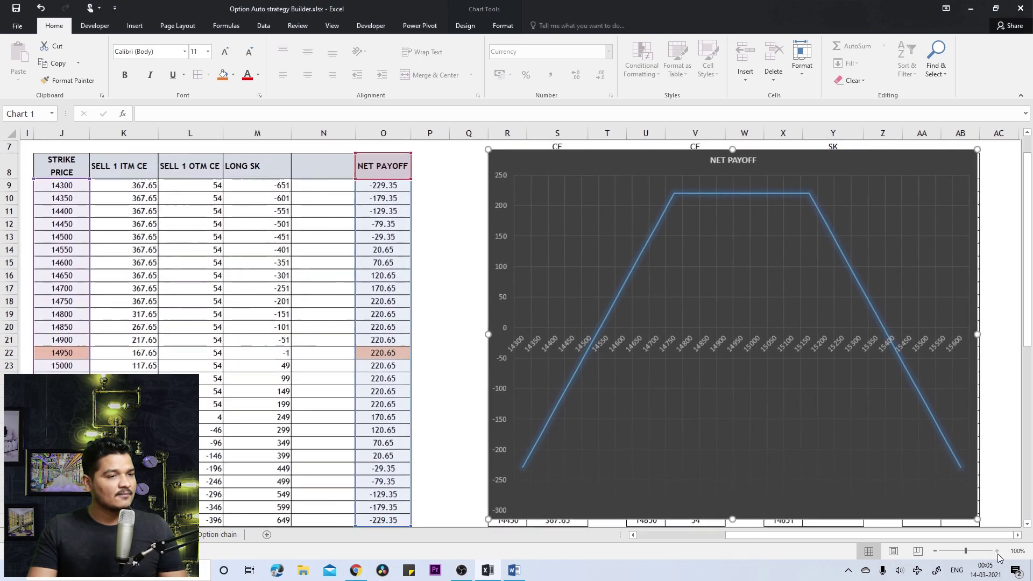
scroll(303, 327, "up", 2)
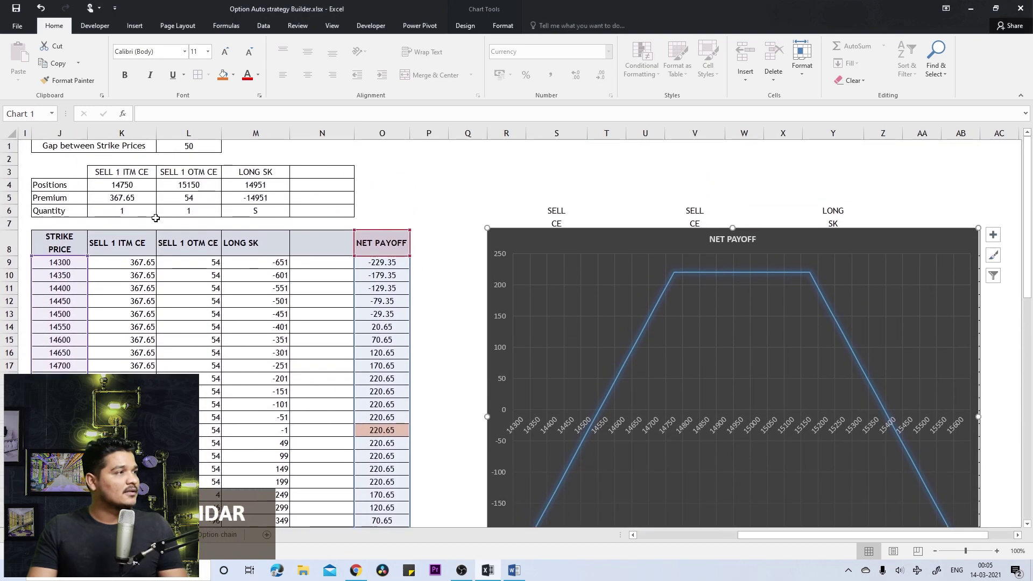
left_click(150, 175)
key("Left")
key("Left")
key("Left")
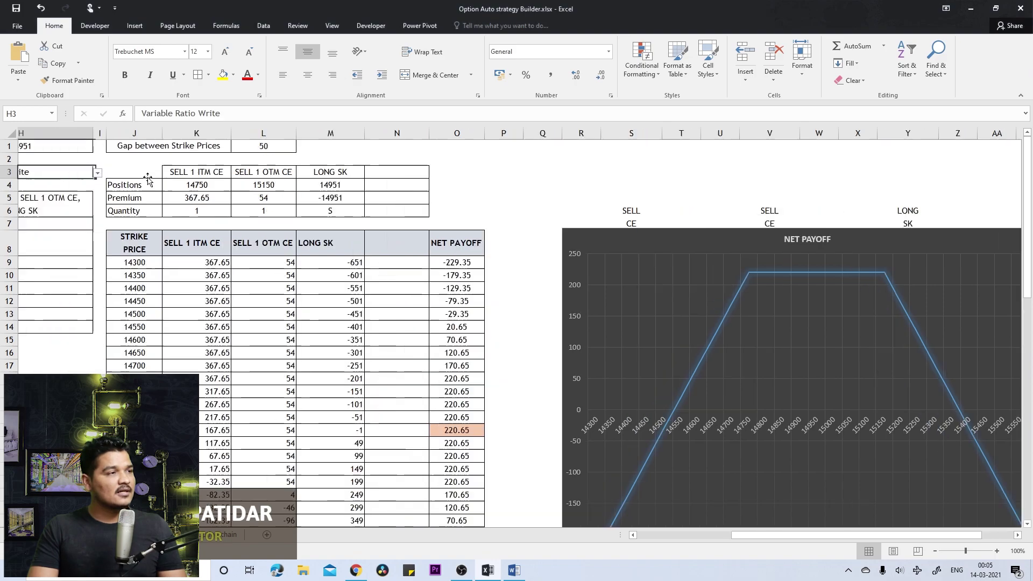
scroll(148, 180, "down", 2)
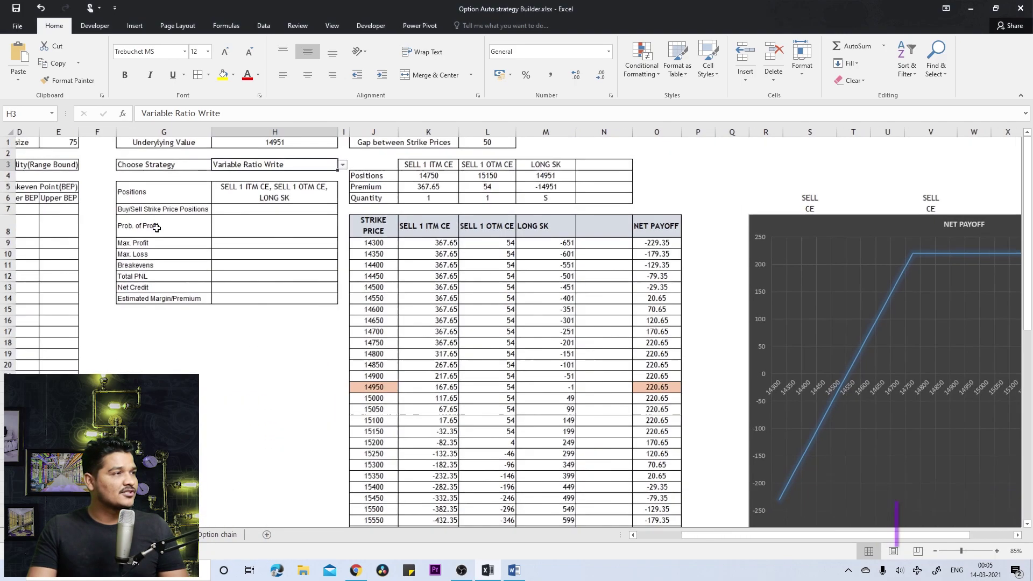
left_click(345, 160)
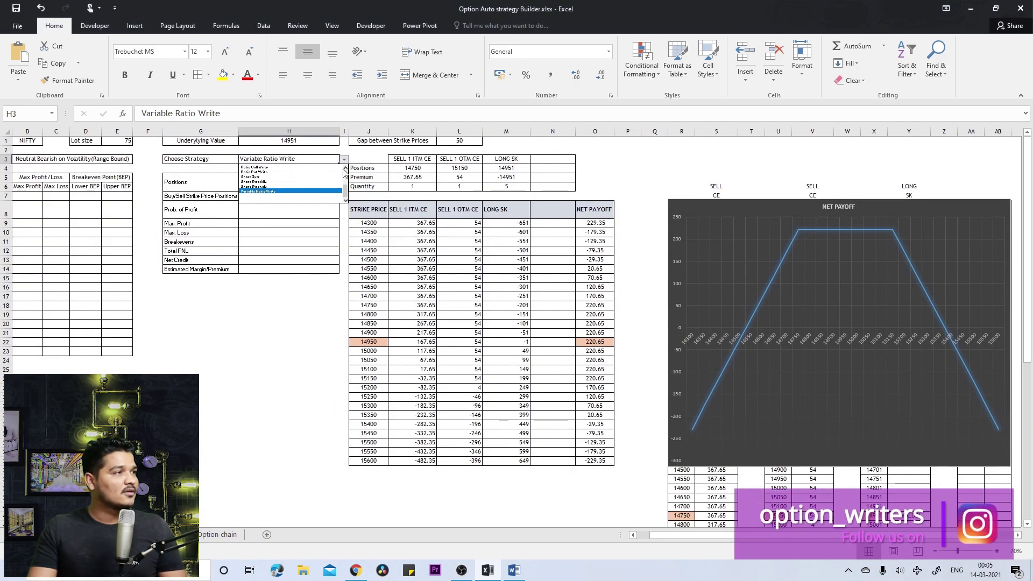
left_click(321, 179)
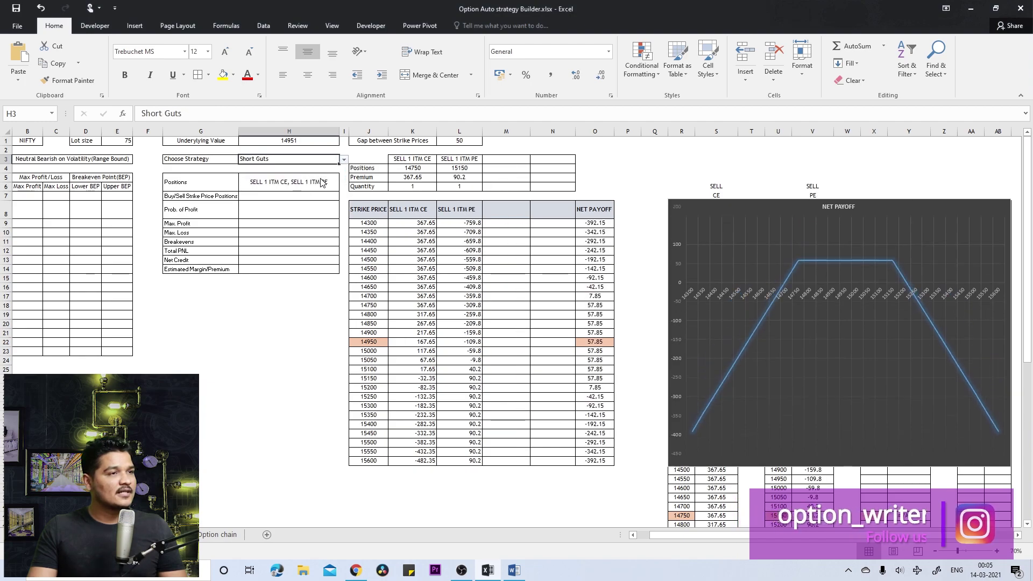
left_click(344, 160)
left_click(325, 186)
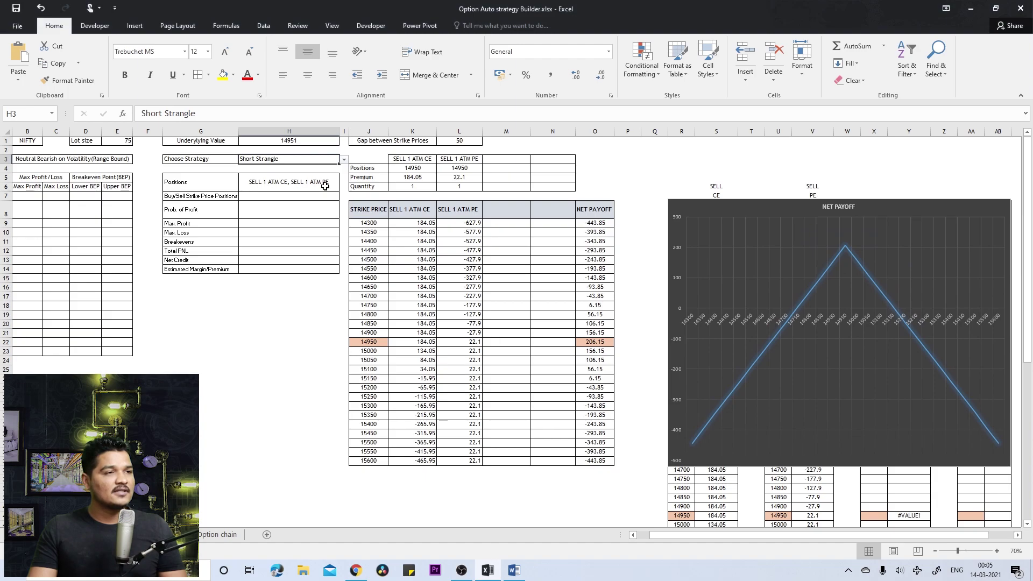
- Set the market view in B3 to Bullish and choose Call Back Spread as the strategy in H3
left_click(116, 156)
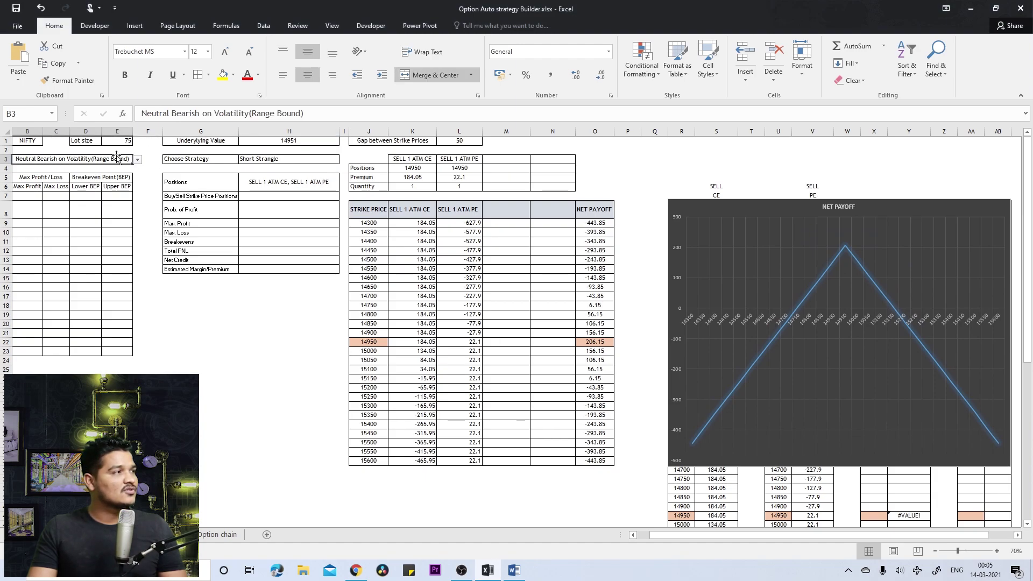
left_click(137, 160)
left_click(122, 172)
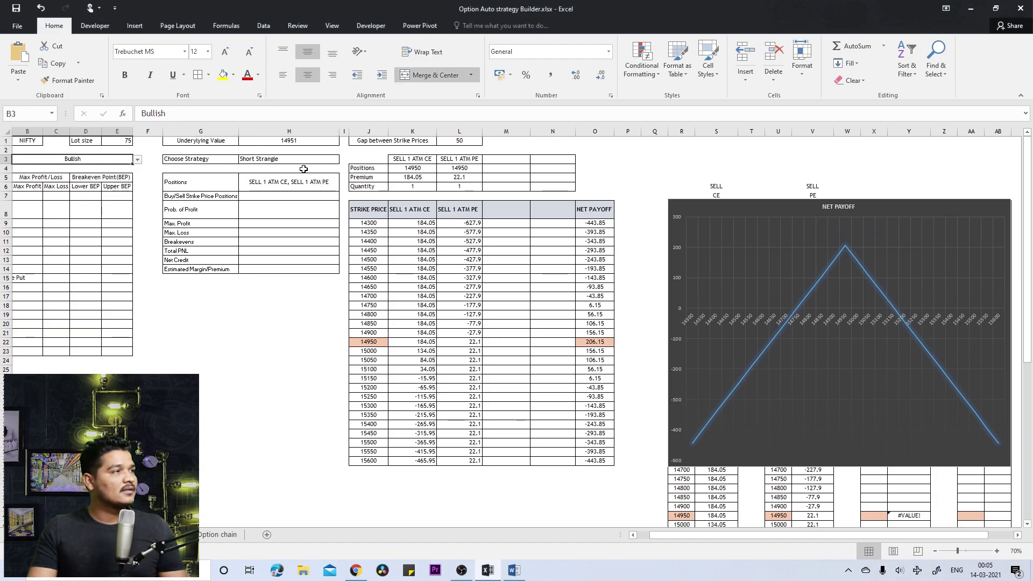
left_click(320, 161)
left_click(344, 160)
left_click(331, 177)
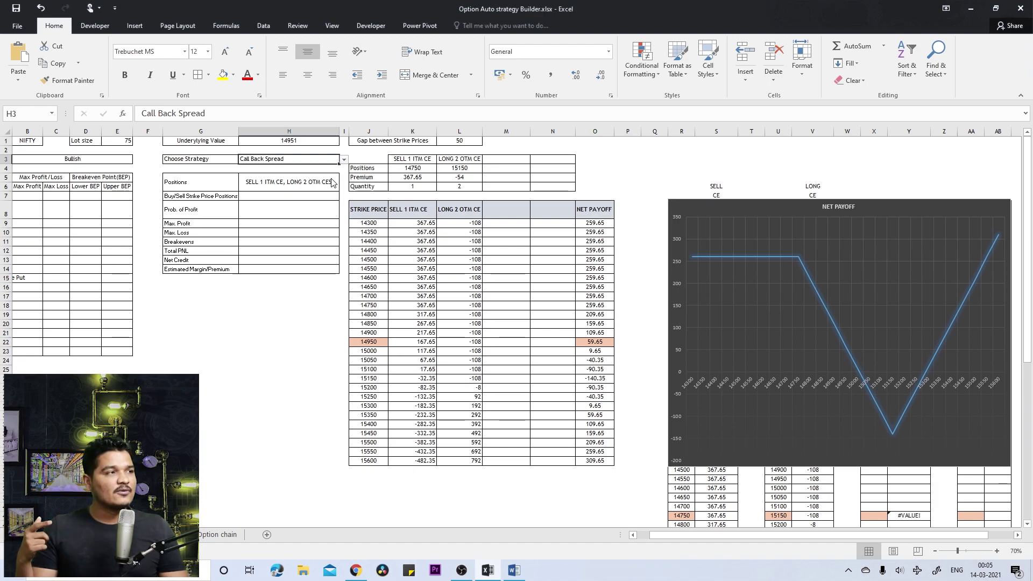
- Examine the payoff table, the blank profit/loss and breakeven table, and the strategy summary fields down to Estimated Margin/Premium
left_click_drag(388, 214, 586, 461)
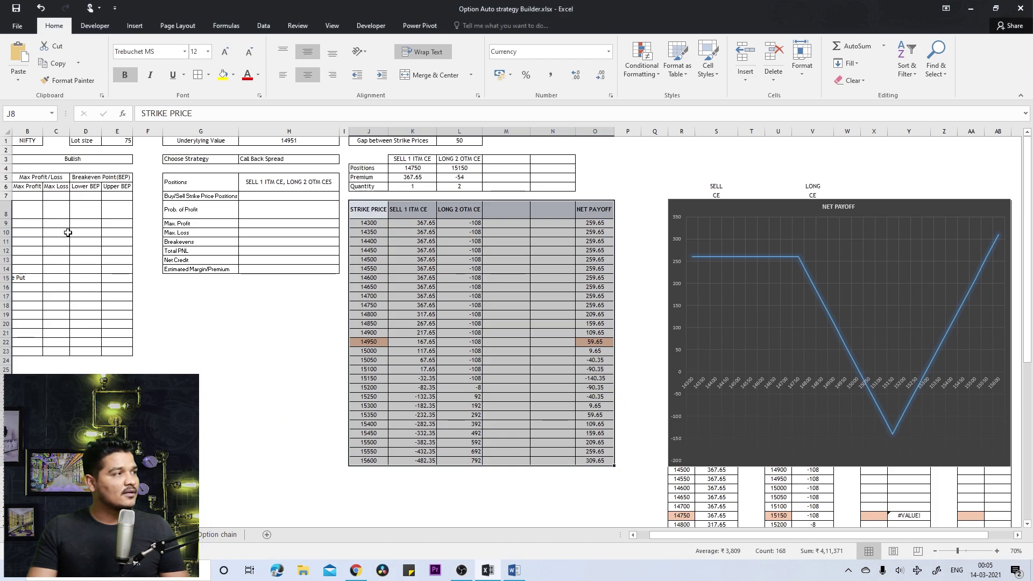
left_click_drag(20, 197, 119, 350)
left_click_drag(263, 197, 280, 268)
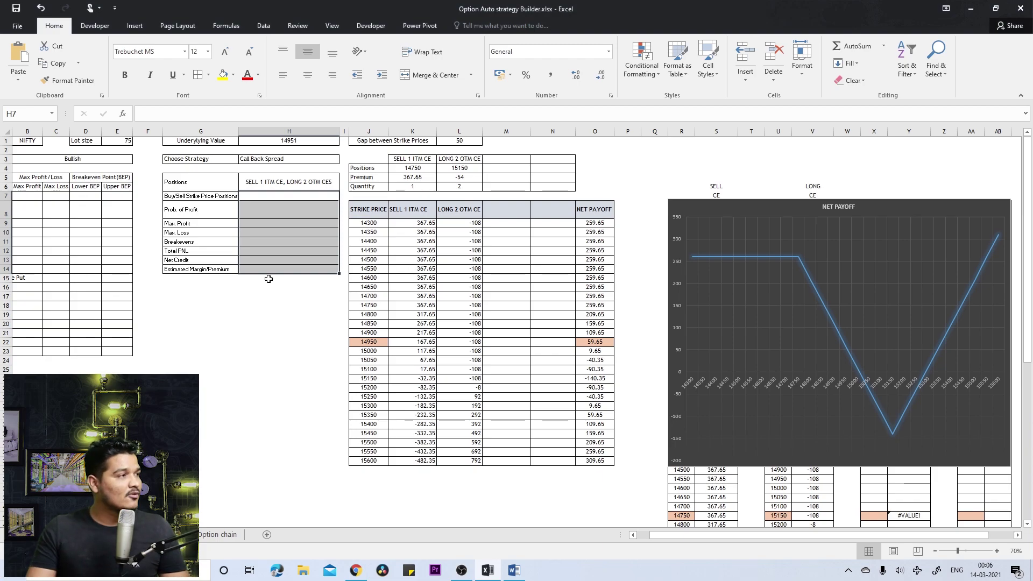
left_click(207, 271)
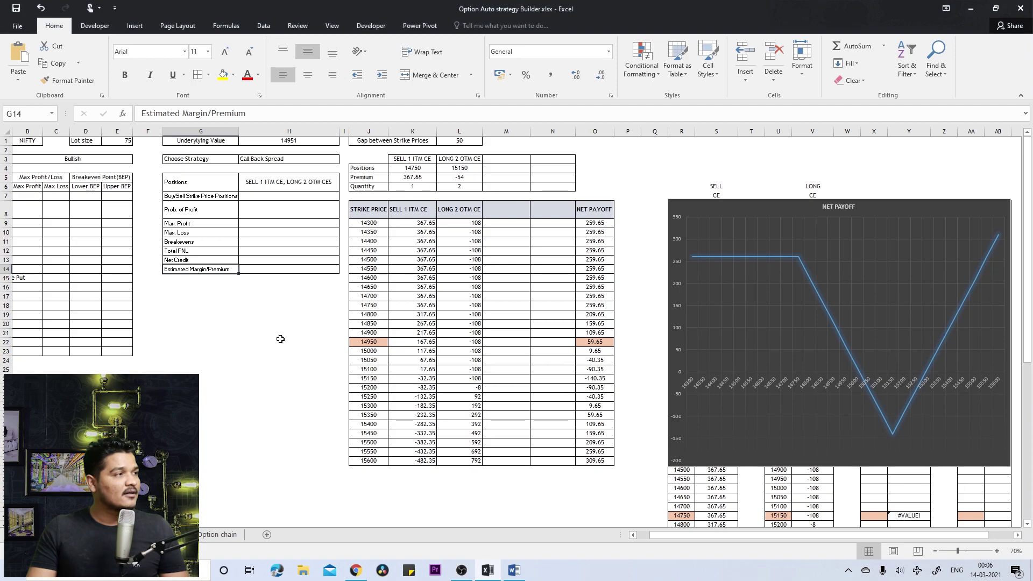